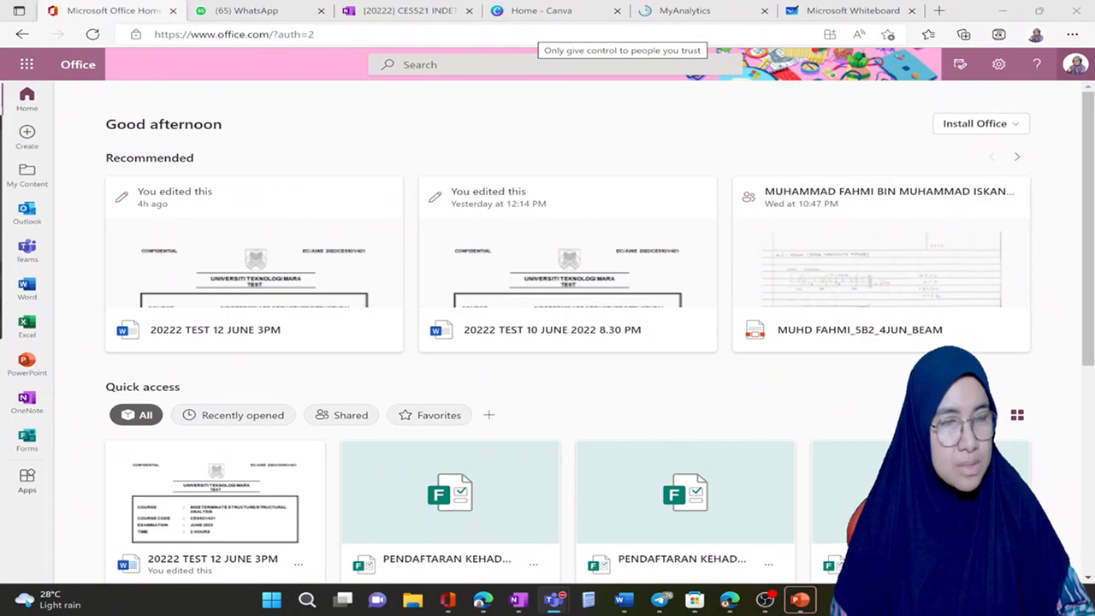
left_click_drag(0, 231, 305, 59)
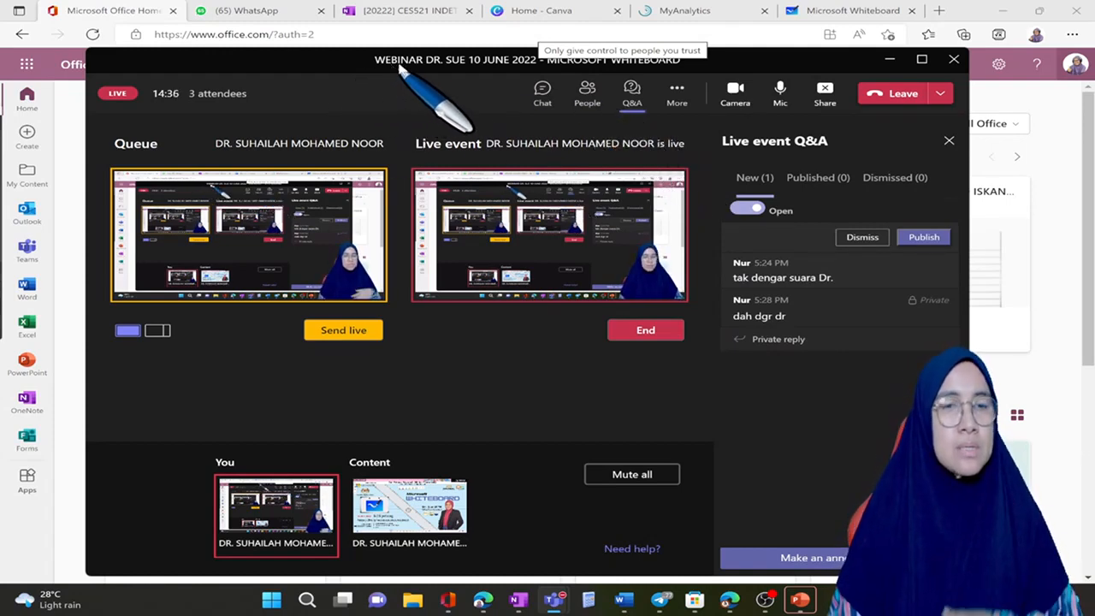
left_click_drag(494, 63, 0, 87)
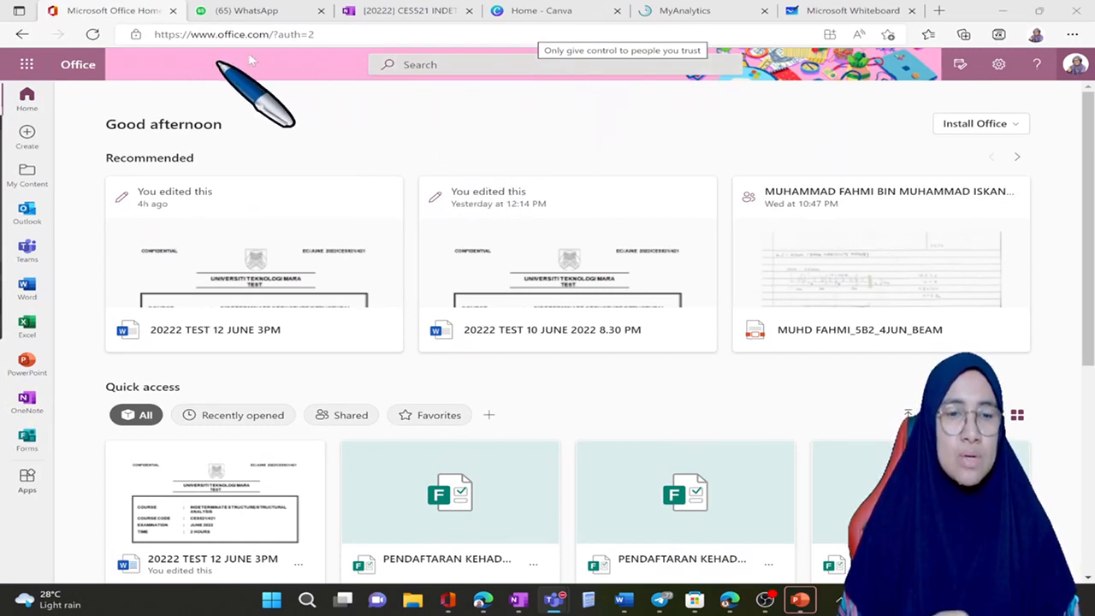
left_click(365, 43)
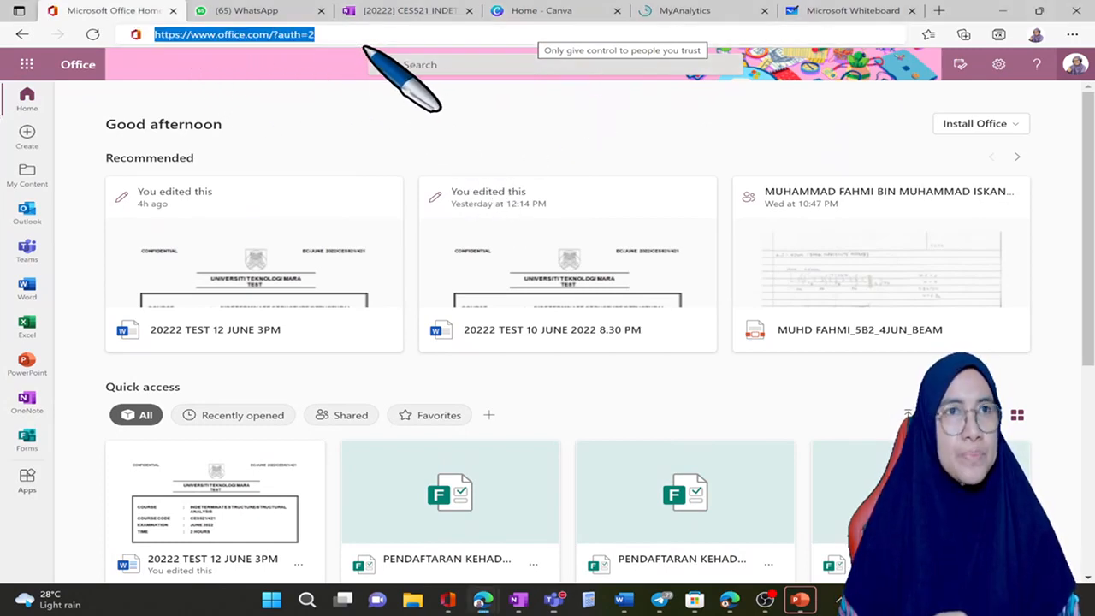
key("Return")
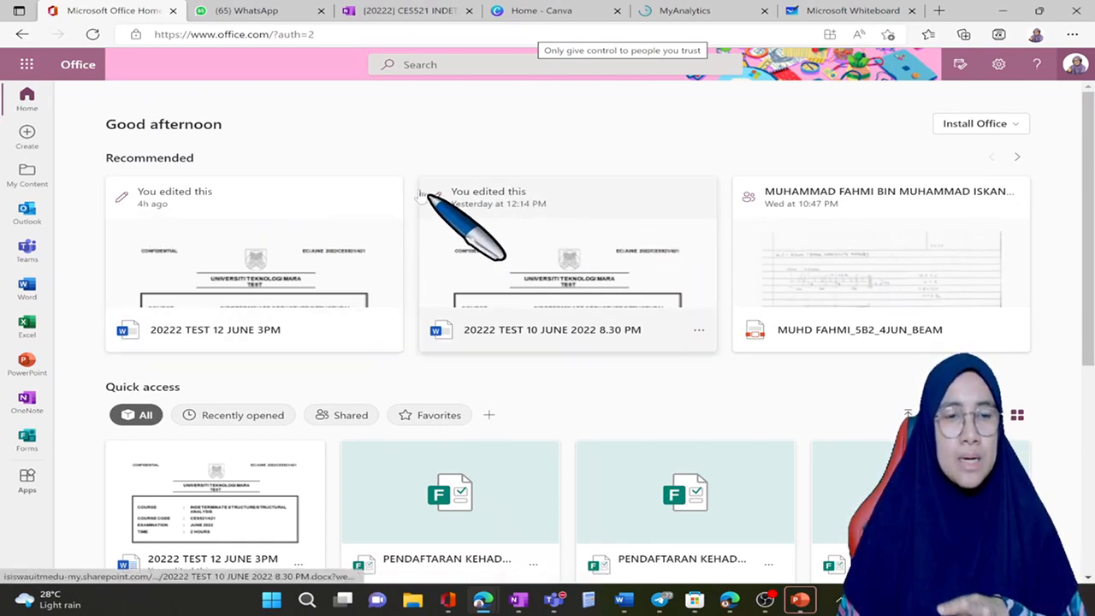
left_click(31, 73)
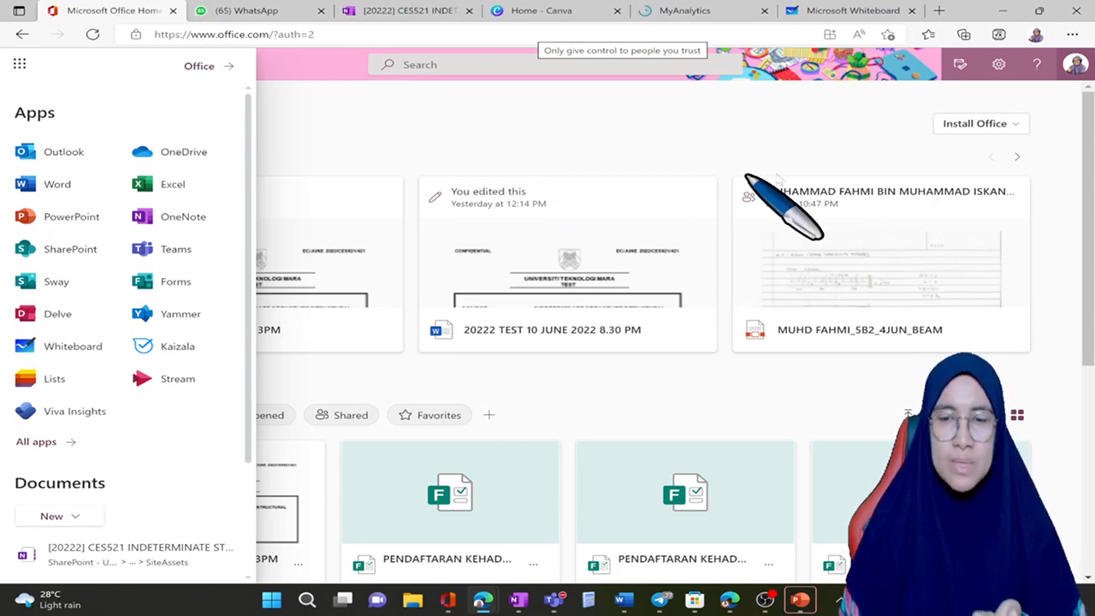
left_click(1086, 74)
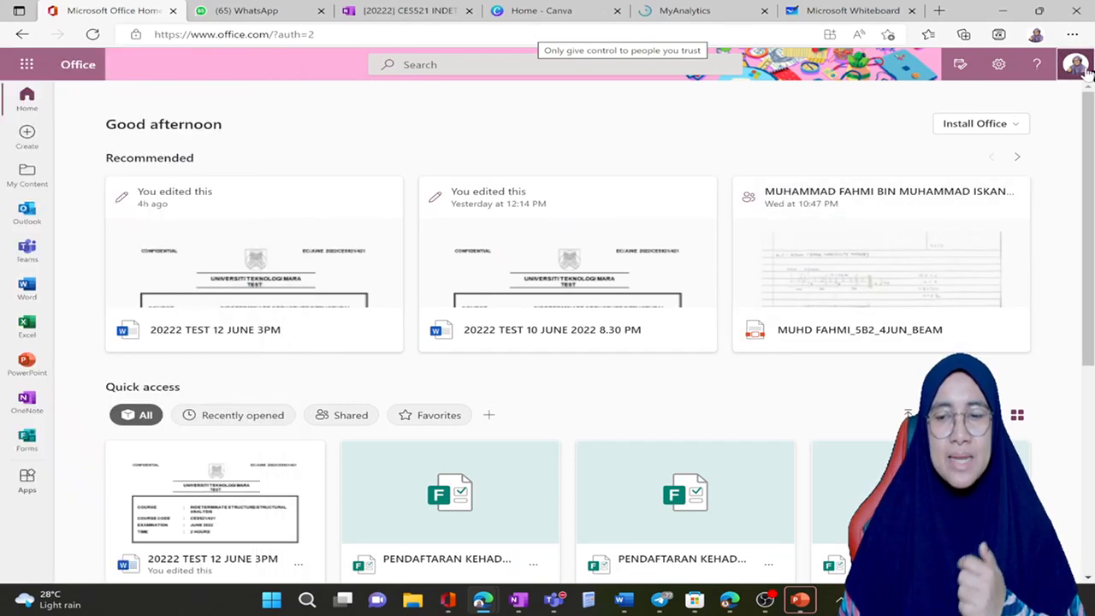
Step: View the signed-in account's details and check the app list again
left_click(1084, 74)
left_click(1084, 75)
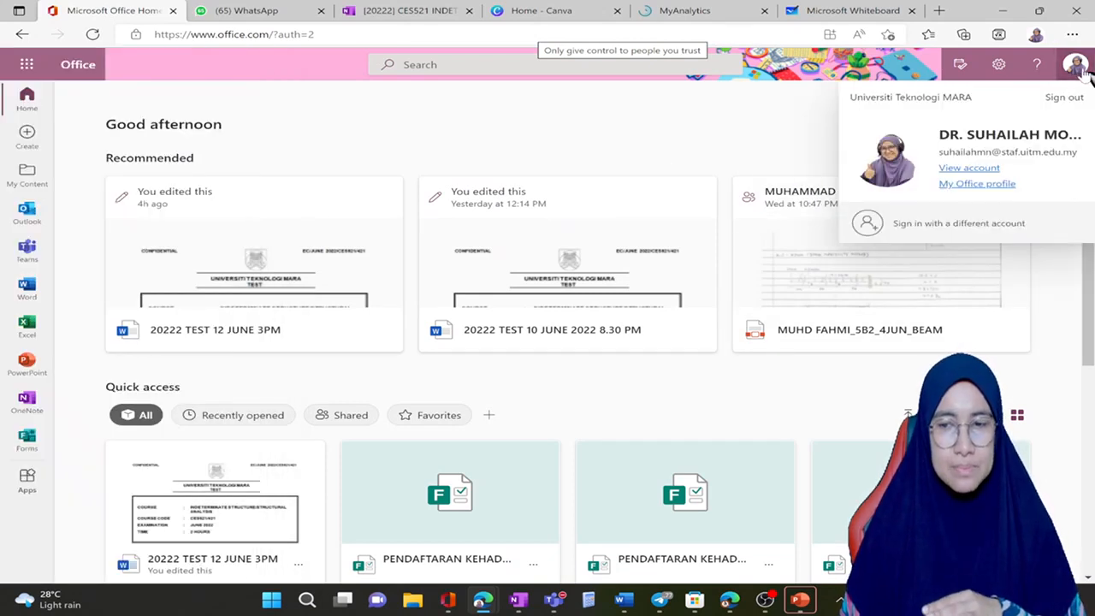
left_click(26, 65)
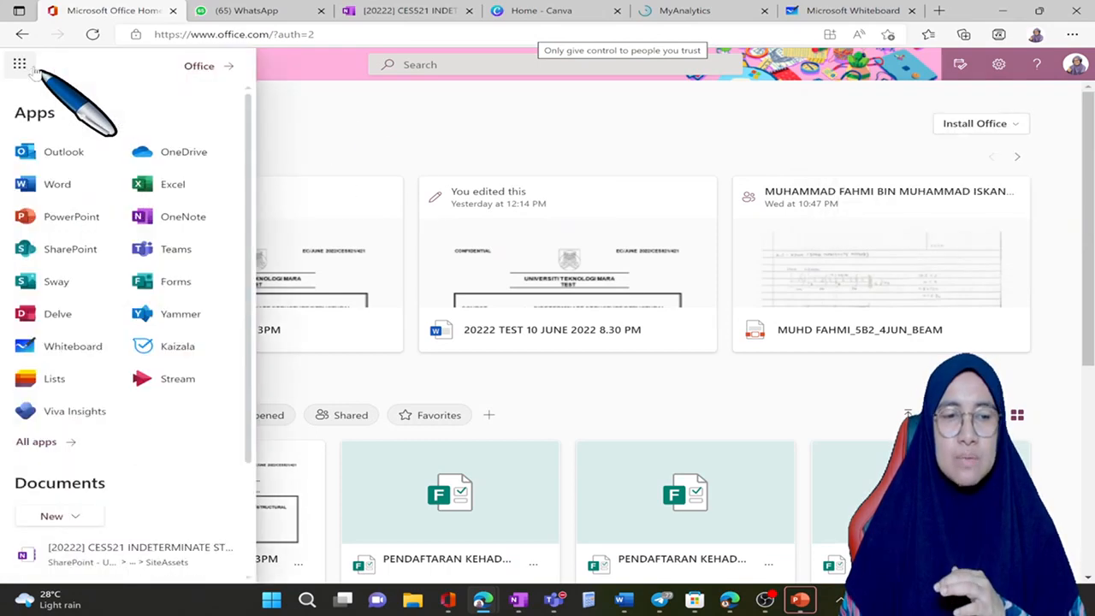
left_click(474, 145)
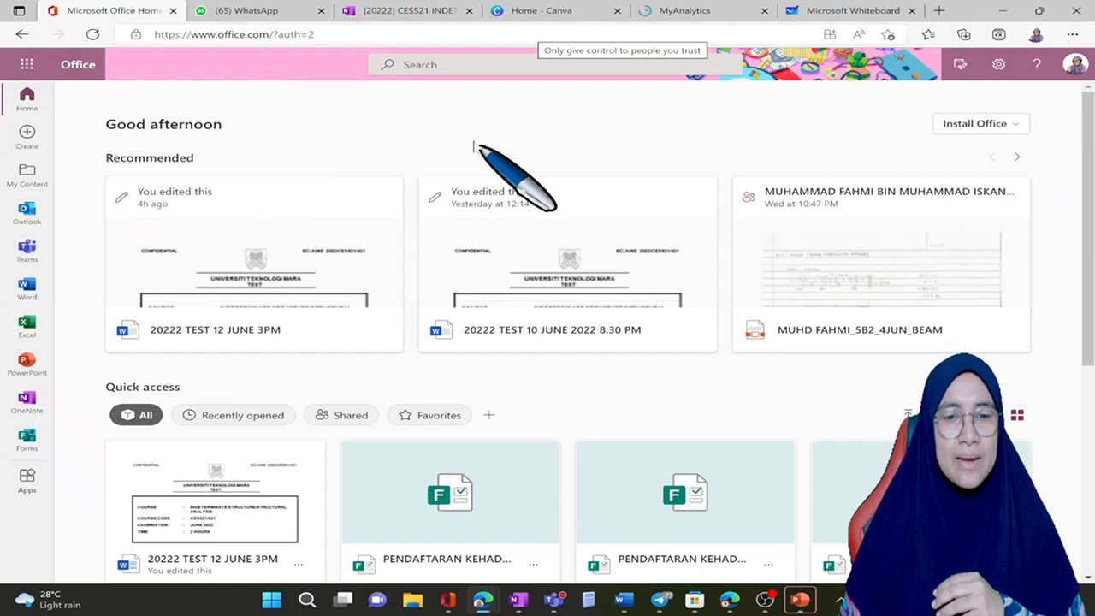
Step: Launch the Whiteboard app and create two new blank whiteboards, ending in the second one
left_click(21, 65)
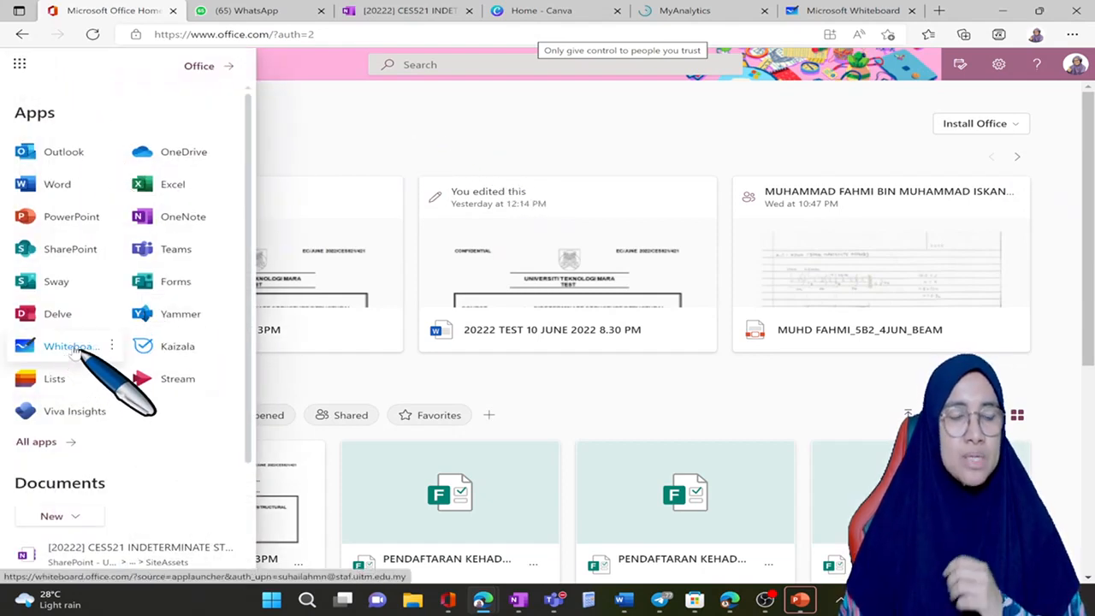
left_click(75, 348)
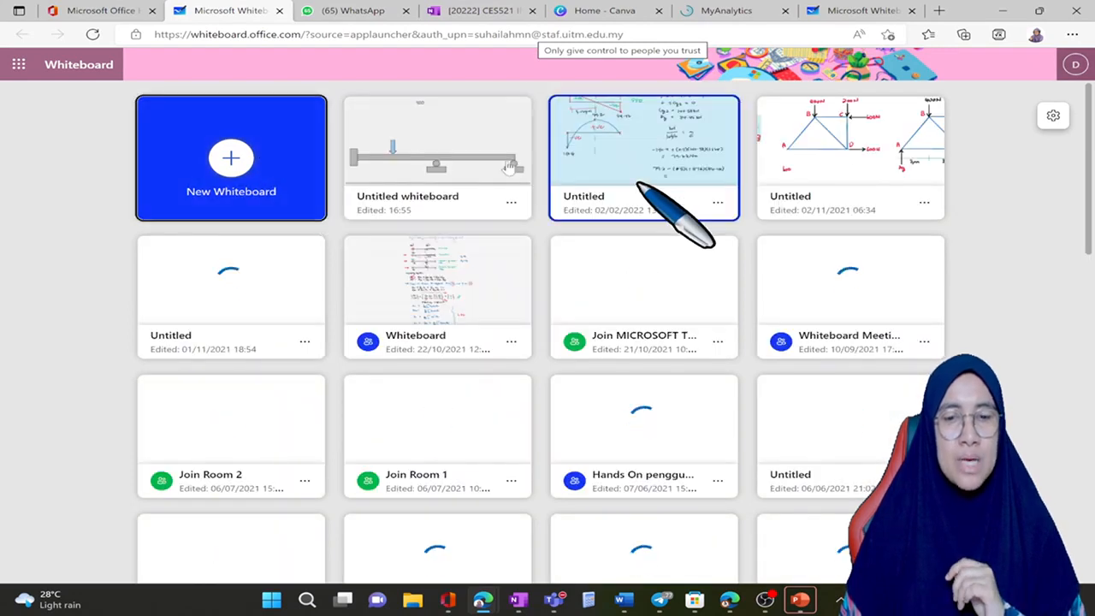
left_click(267, 172)
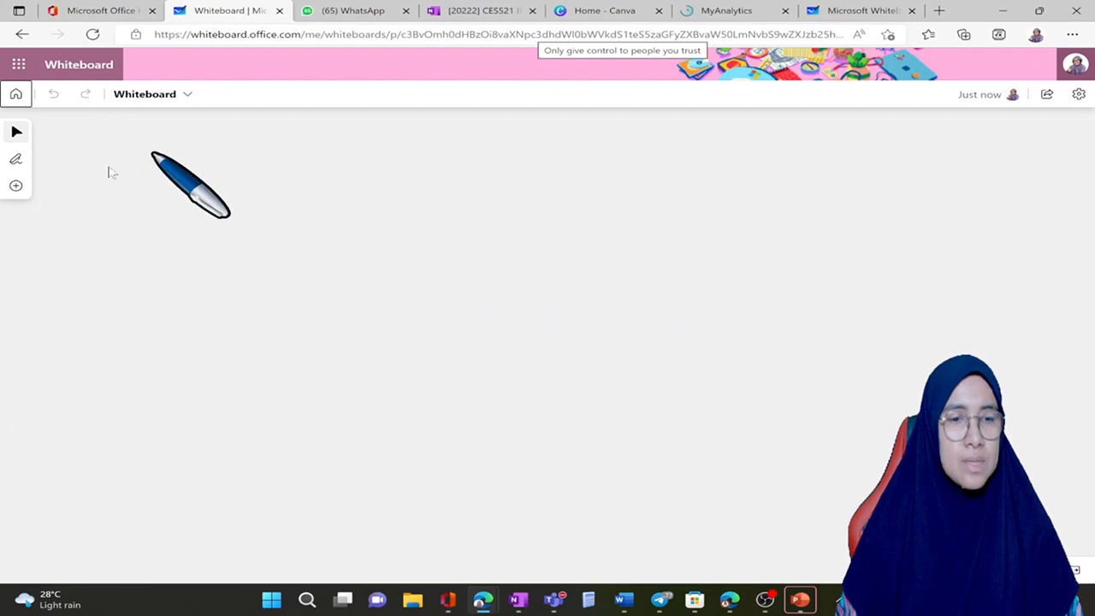
left_click(16, 94)
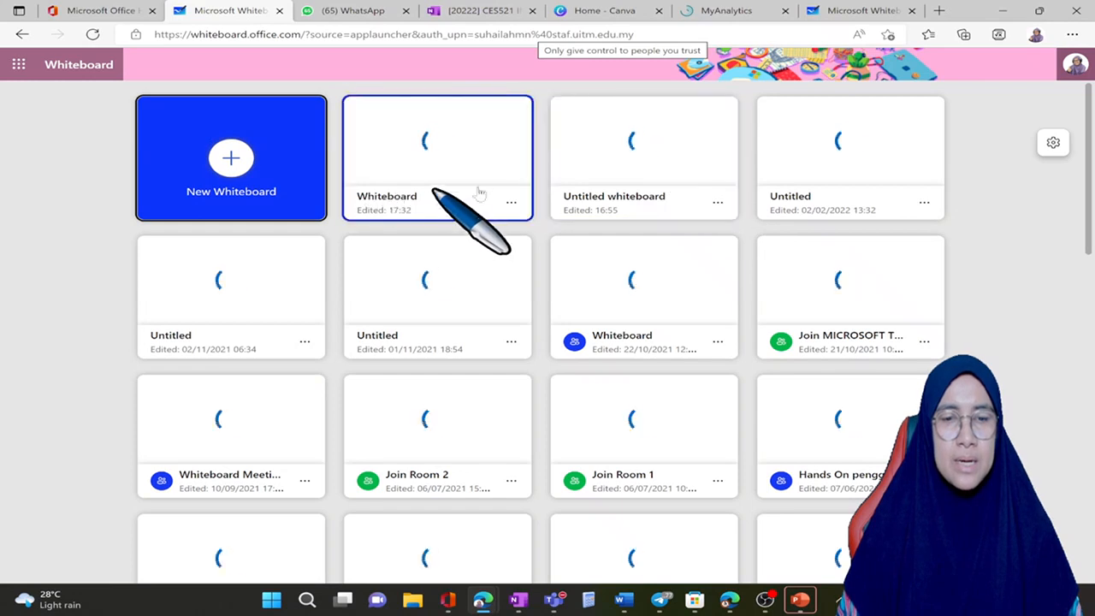
left_click(268, 165)
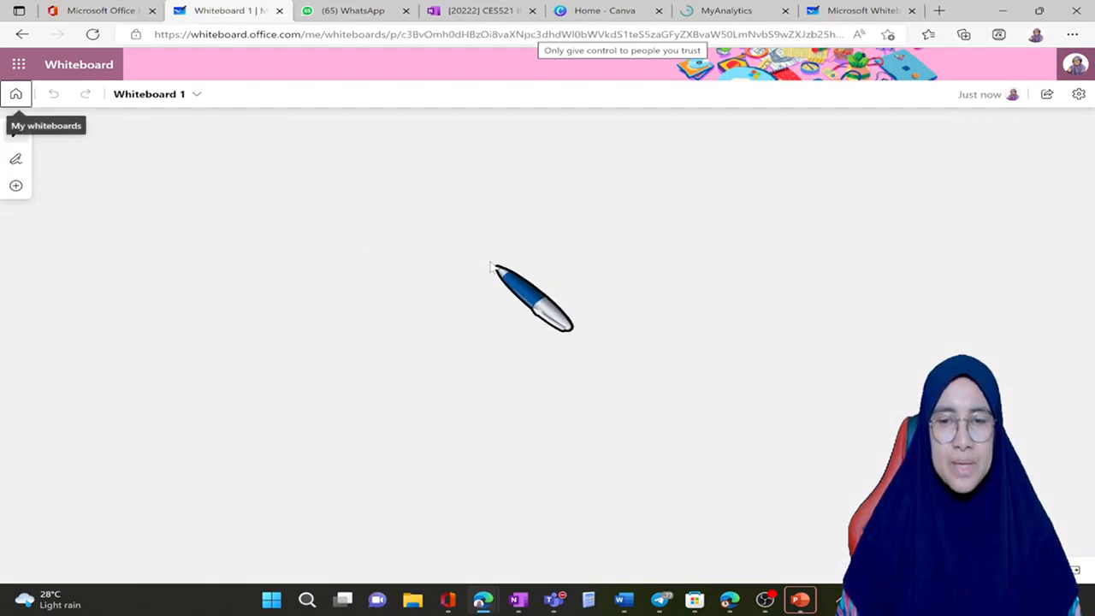
Step: Display the objects that can be created on the whiteboard and examine the available notes and note grids
left_click(15, 186)
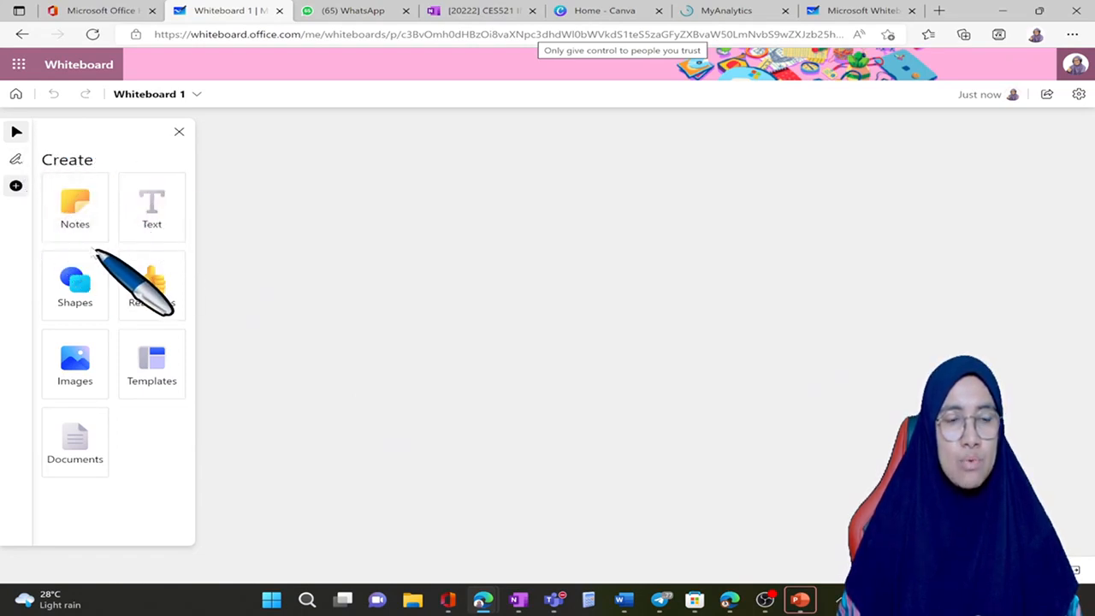
left_click(93, 225)
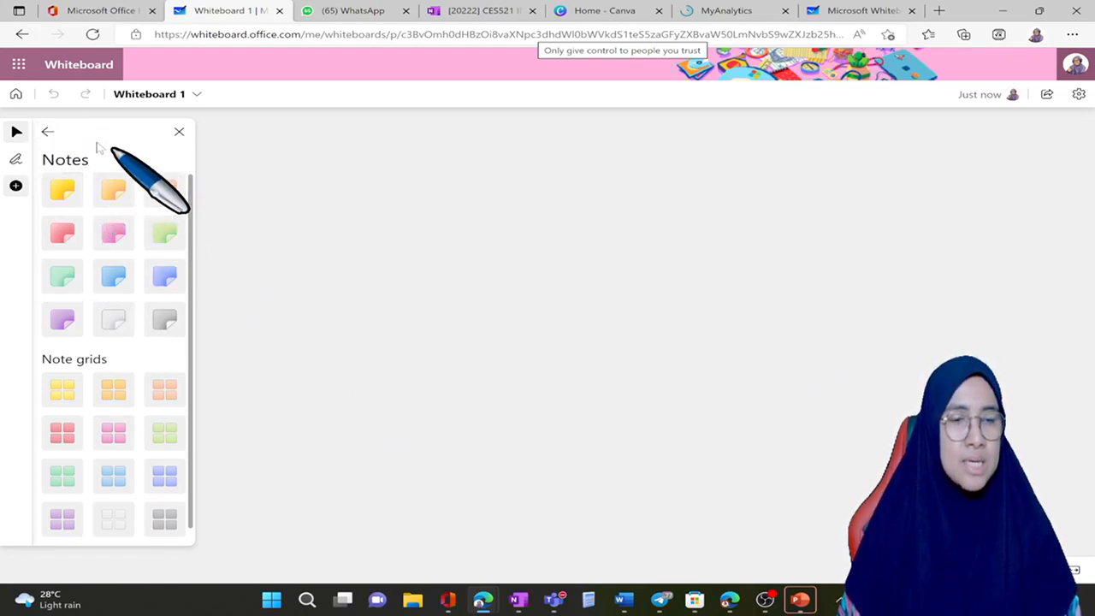
left_click(48, 132)
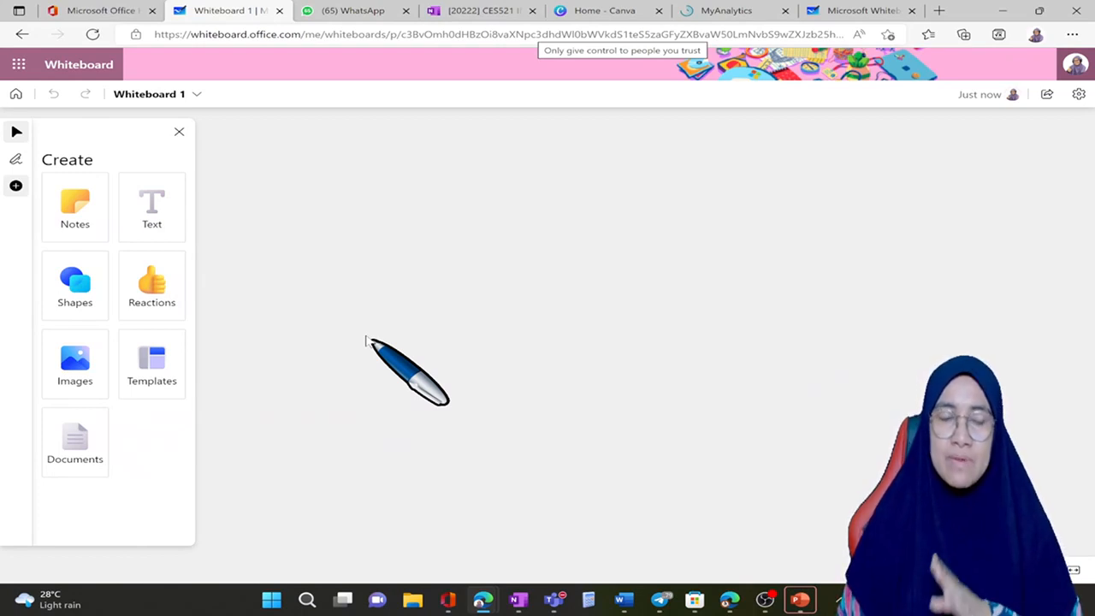
Step: Open the whiteboard template categories and look into Brainstorming and Problem solving
left_click(152, 373)
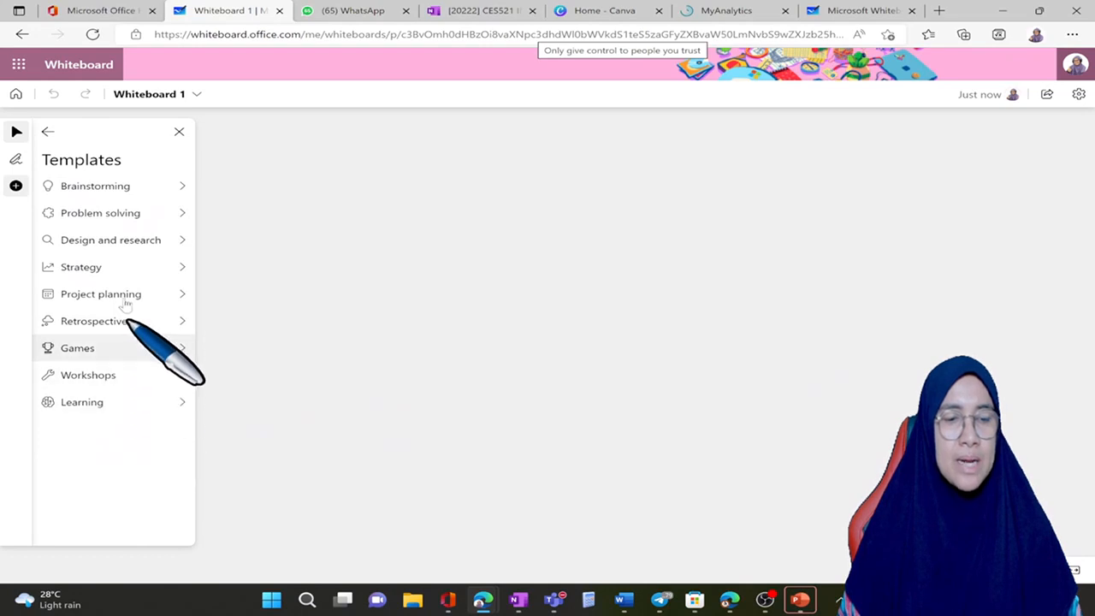
left_click(167, 188)
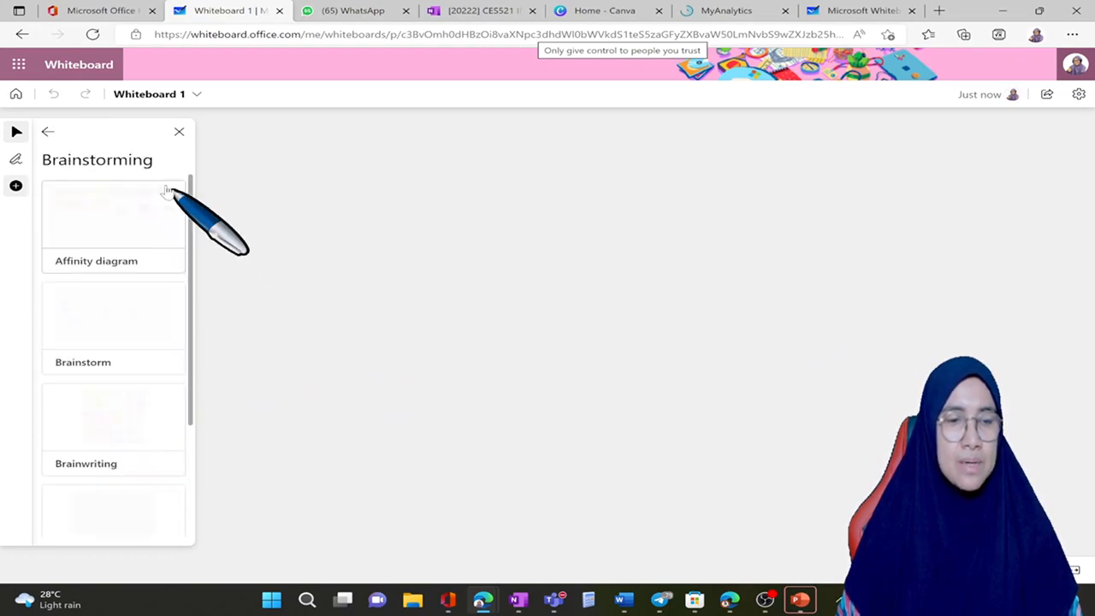
left_click(52, 135)
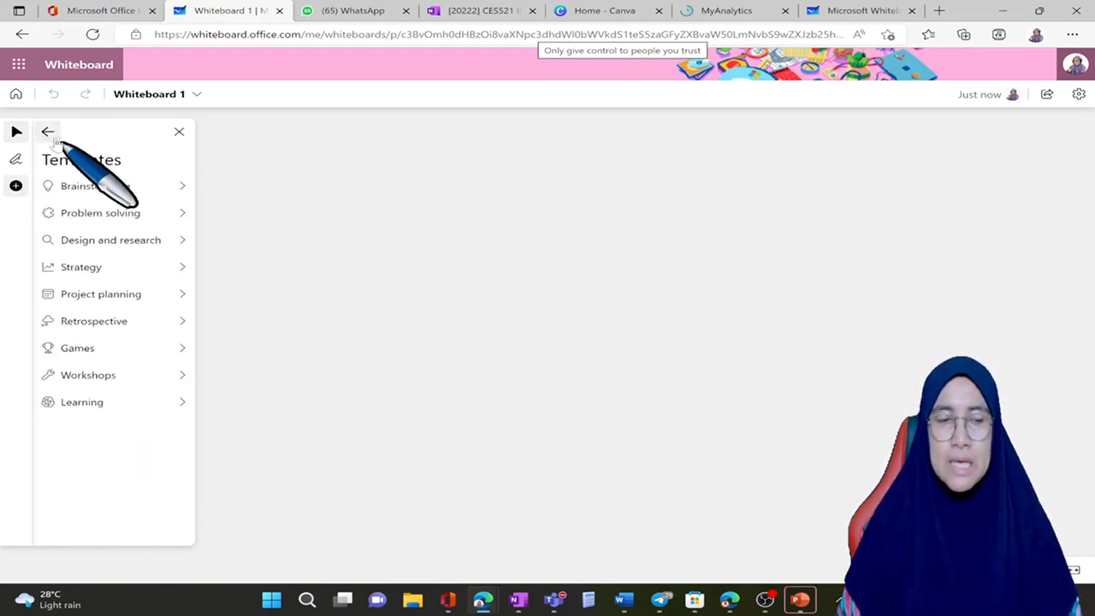
left_click(134, 216)
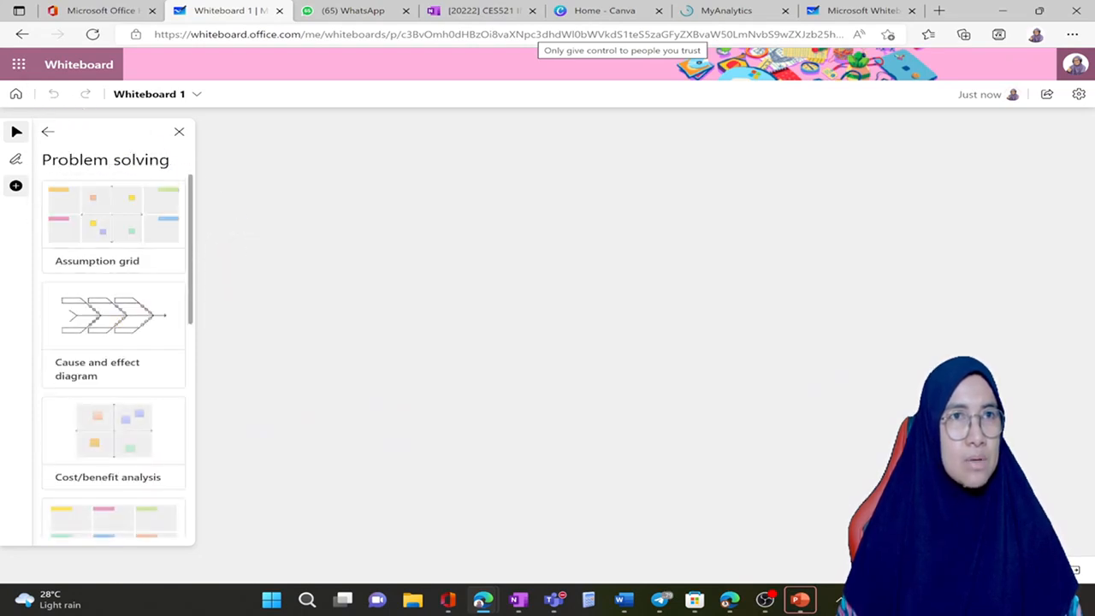
key("alt+Tab")
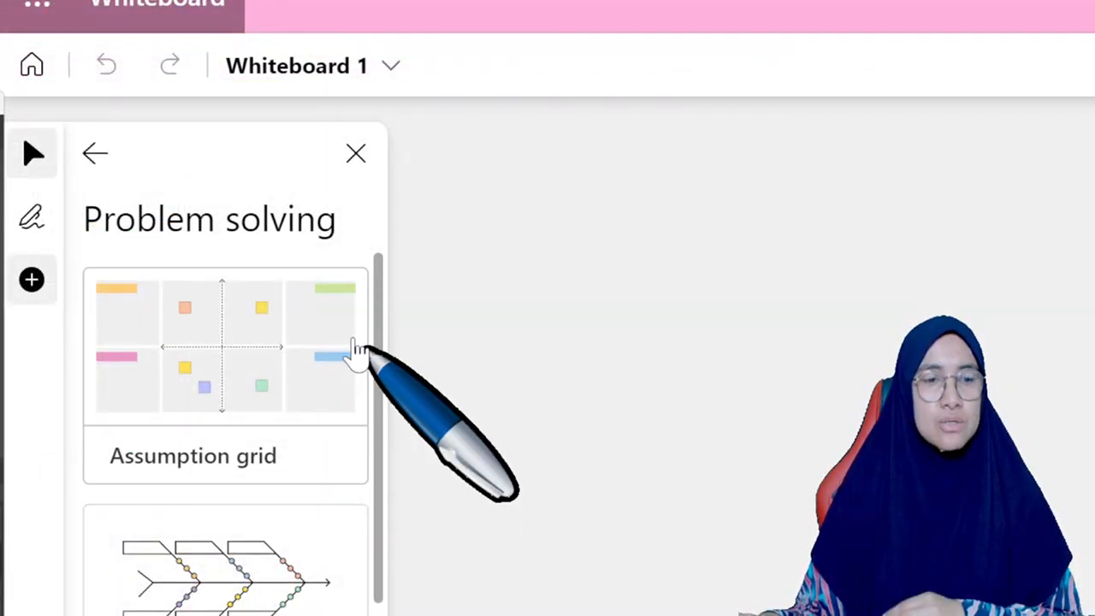
Step: Go through the Brainstorming, Problem solving, and Design and research templates one category at a time
left_click(108, 162)
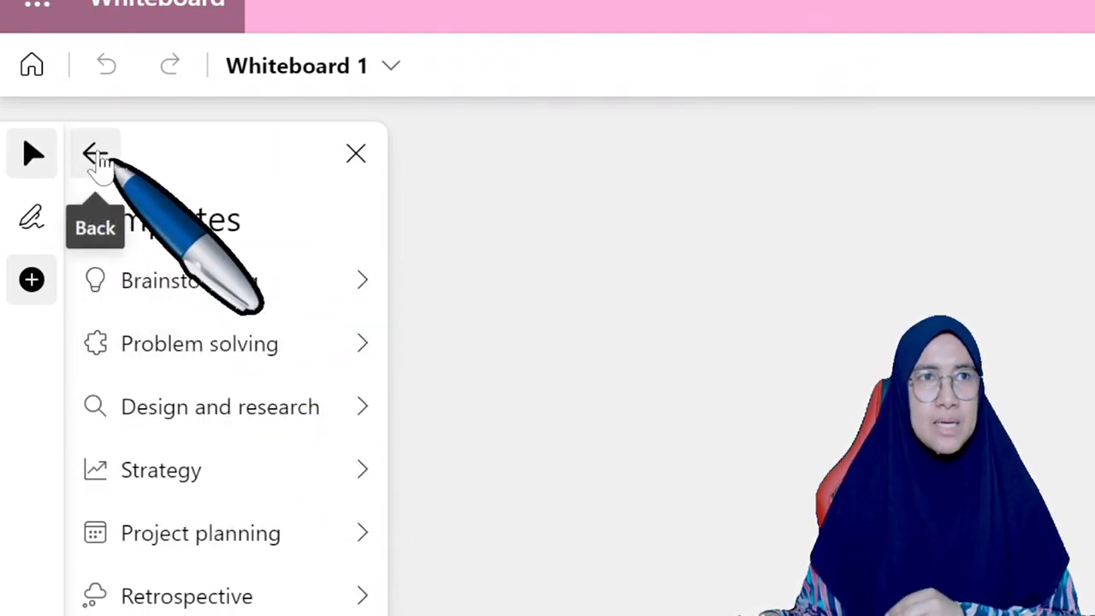
left_click(361, 287)
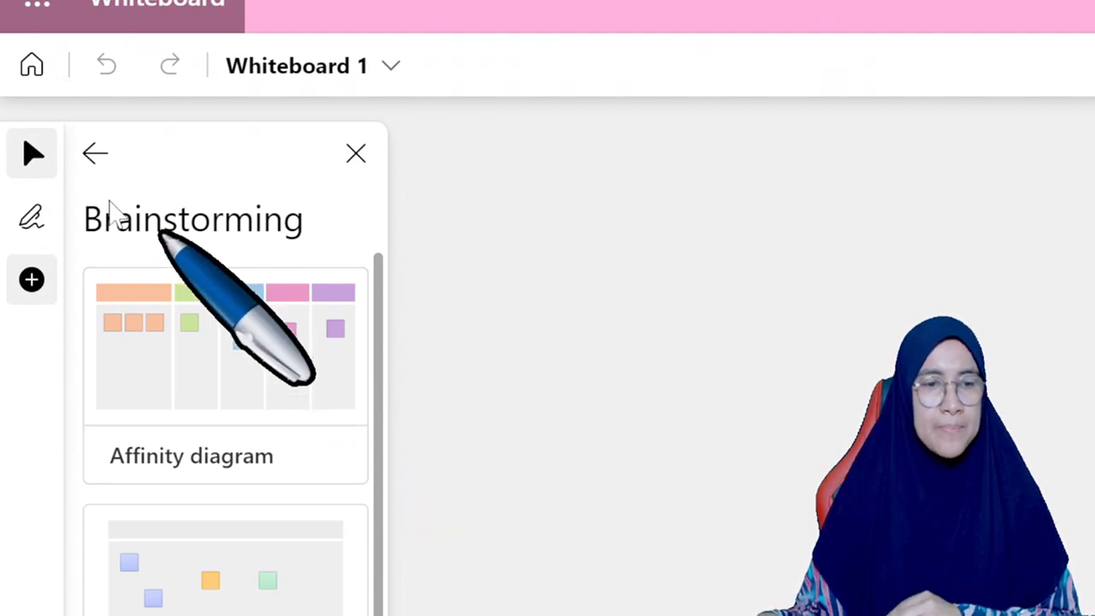
left_click(103, 162)
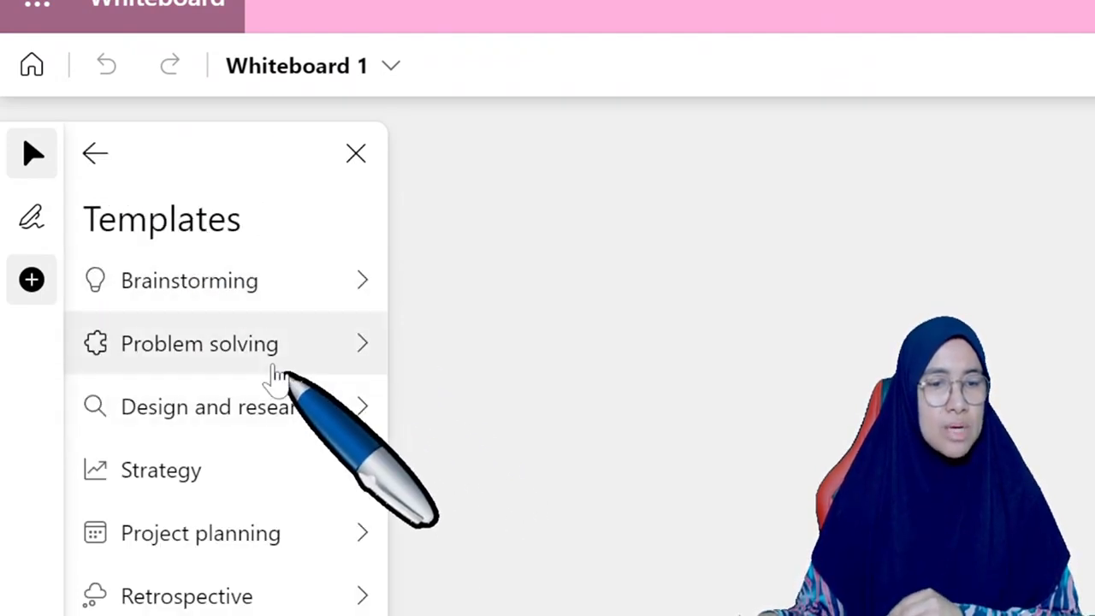
left_click(342, 353)
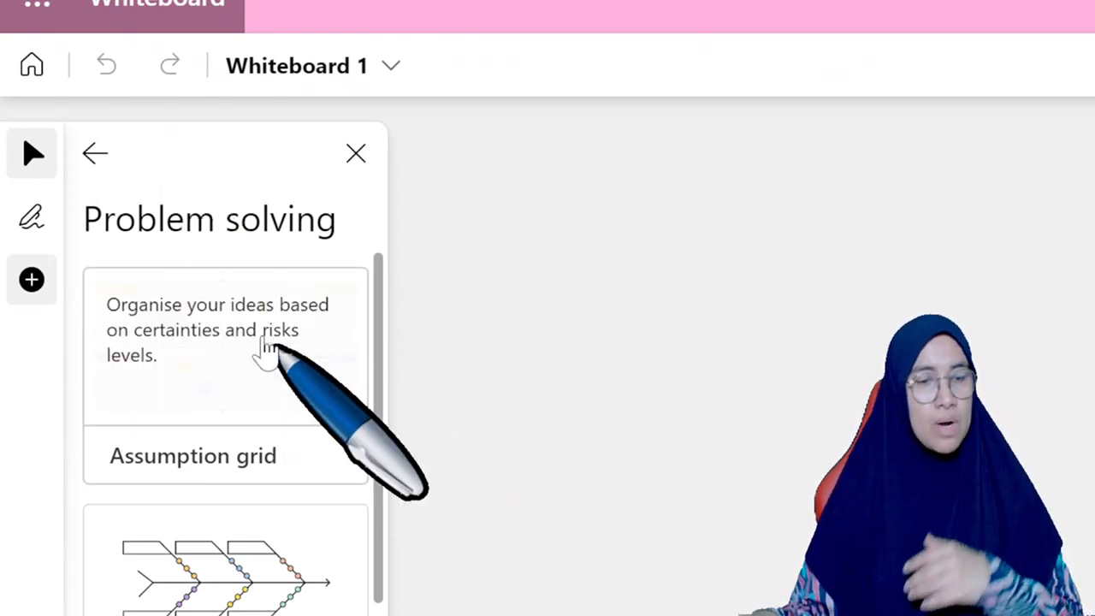
left_click(108, 160)
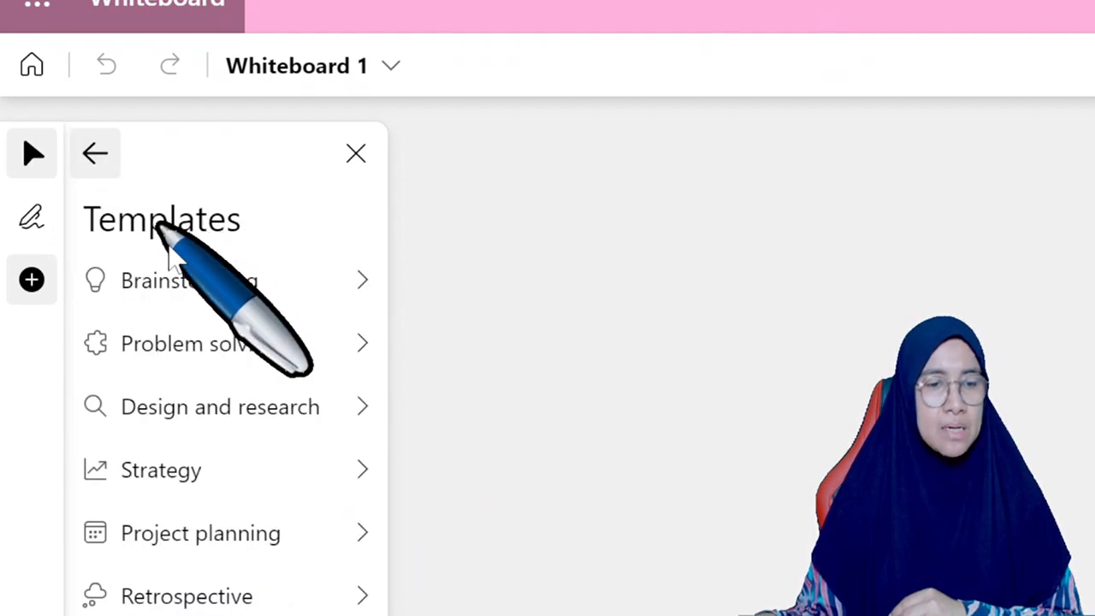
left_click(339, 418)
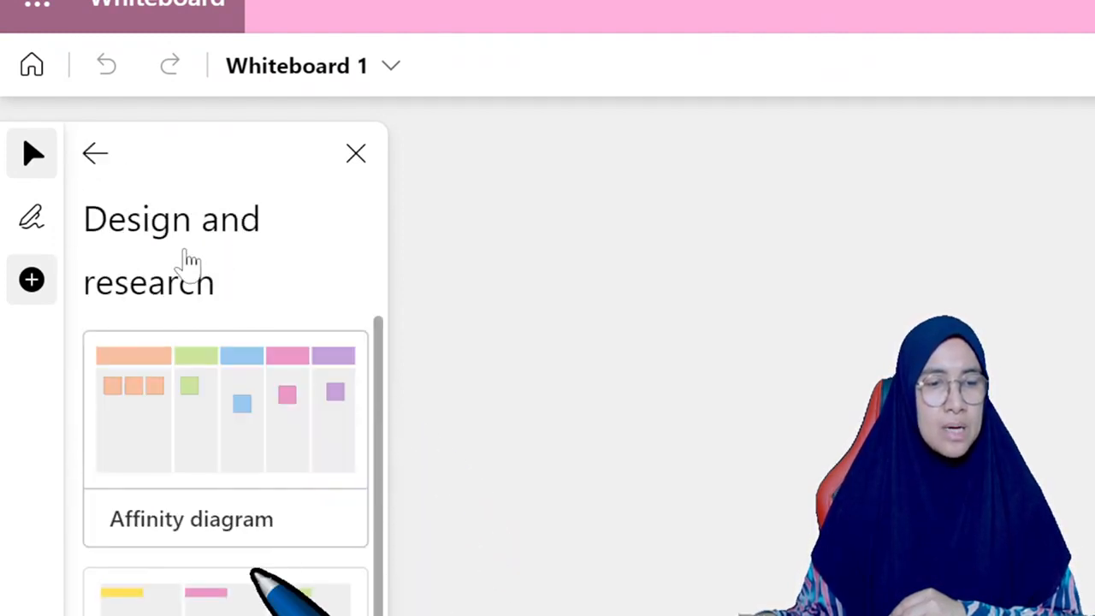
left_click(110, 171)
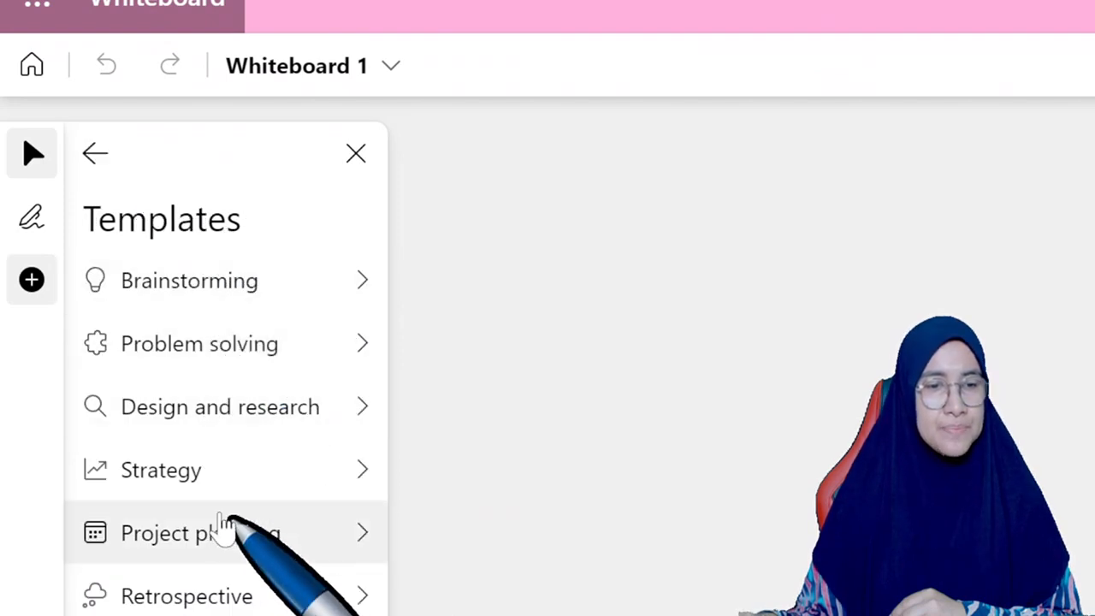
Step: Look through the templates in the Strategy, Project planning, Retrospective and Games categories
left_click(360, 473)
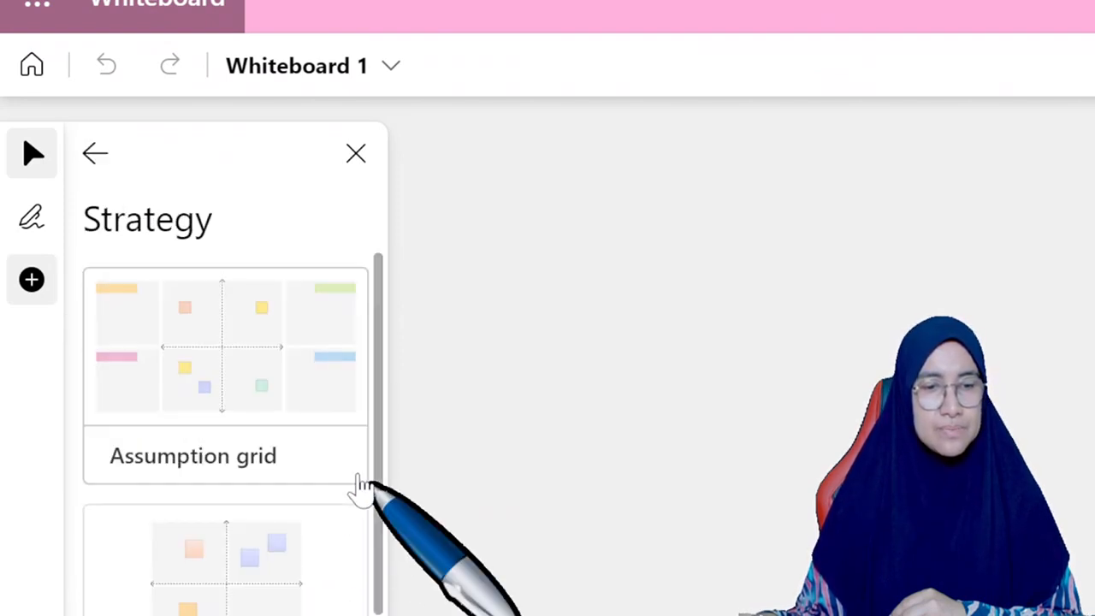
left_click(108, 171)
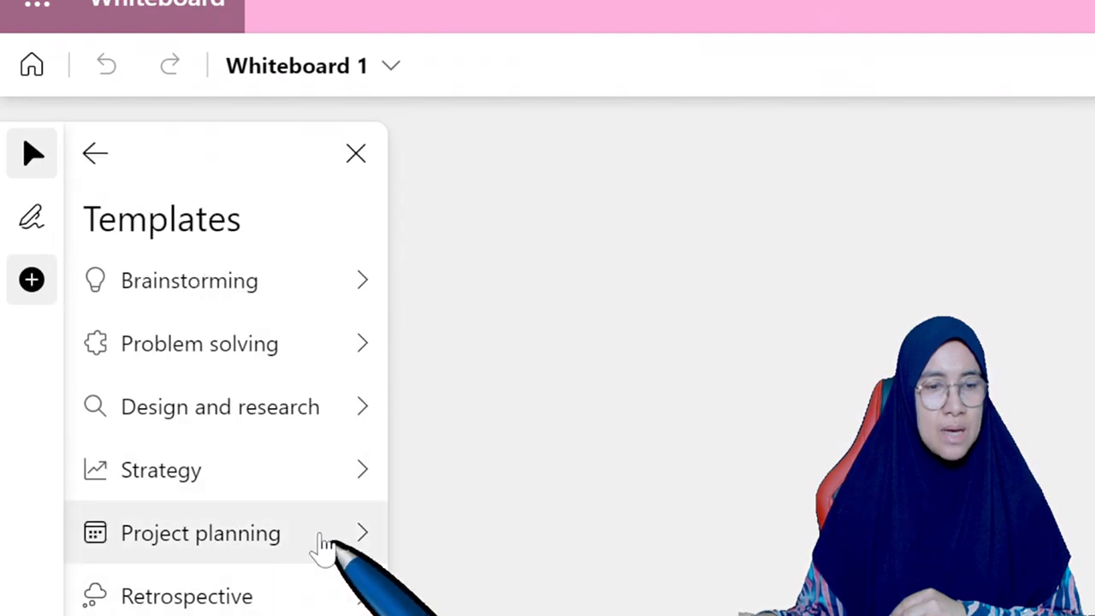
left_click(344, 541)
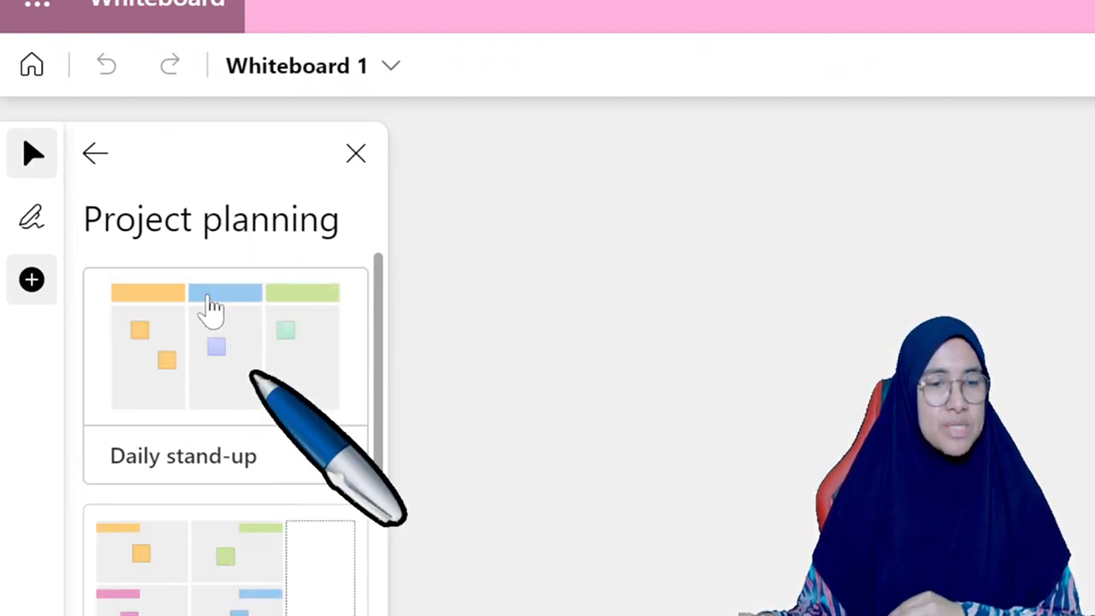
left_click(95, 154)
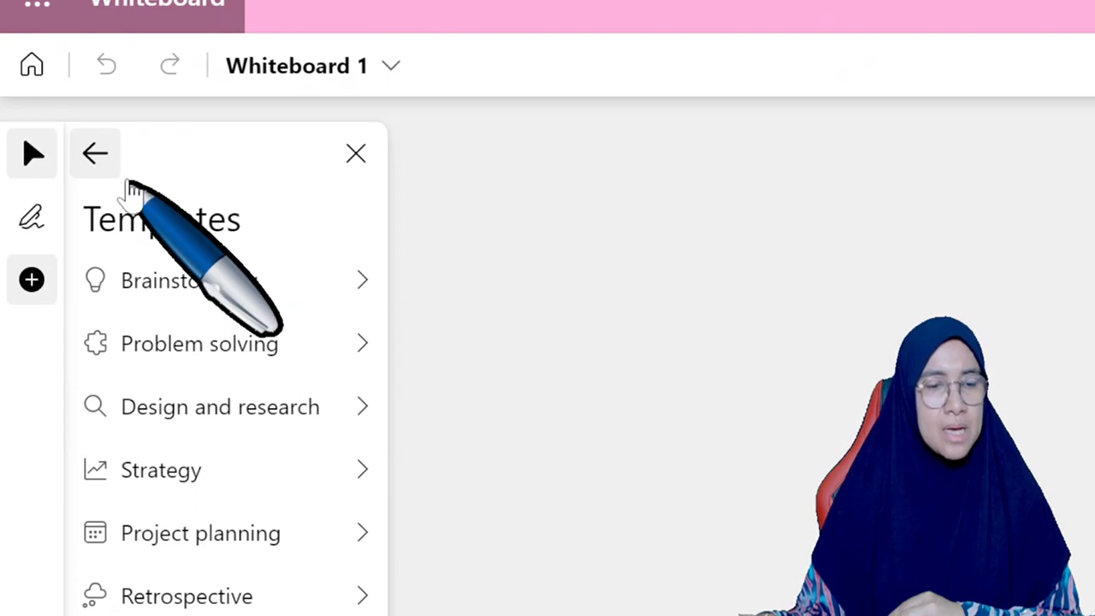
left_click(336, 599)
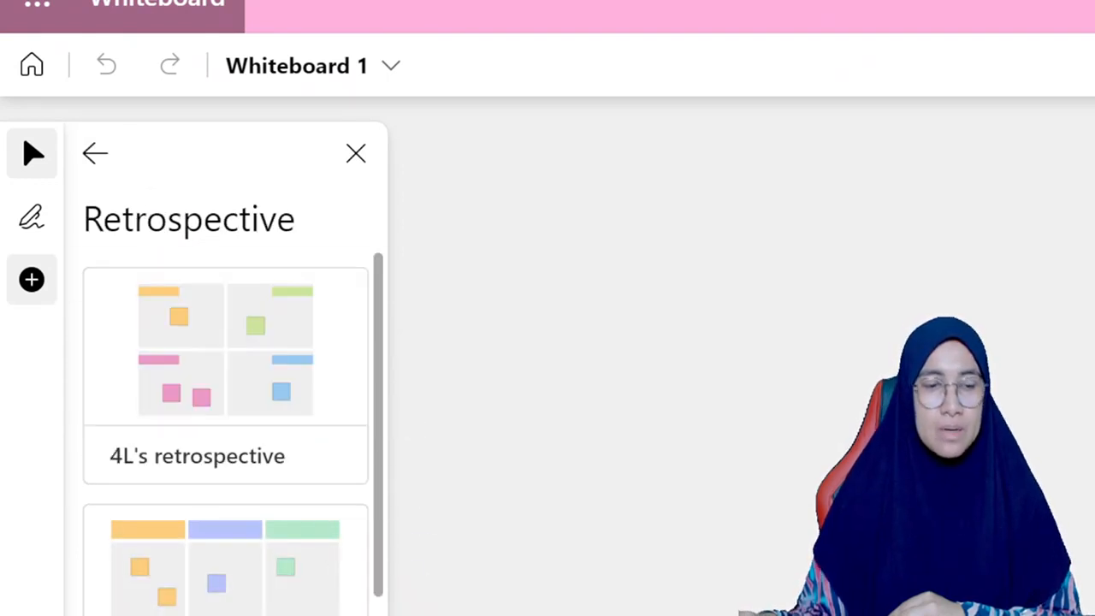
left_click(99, 163)
left_click(225, 615)
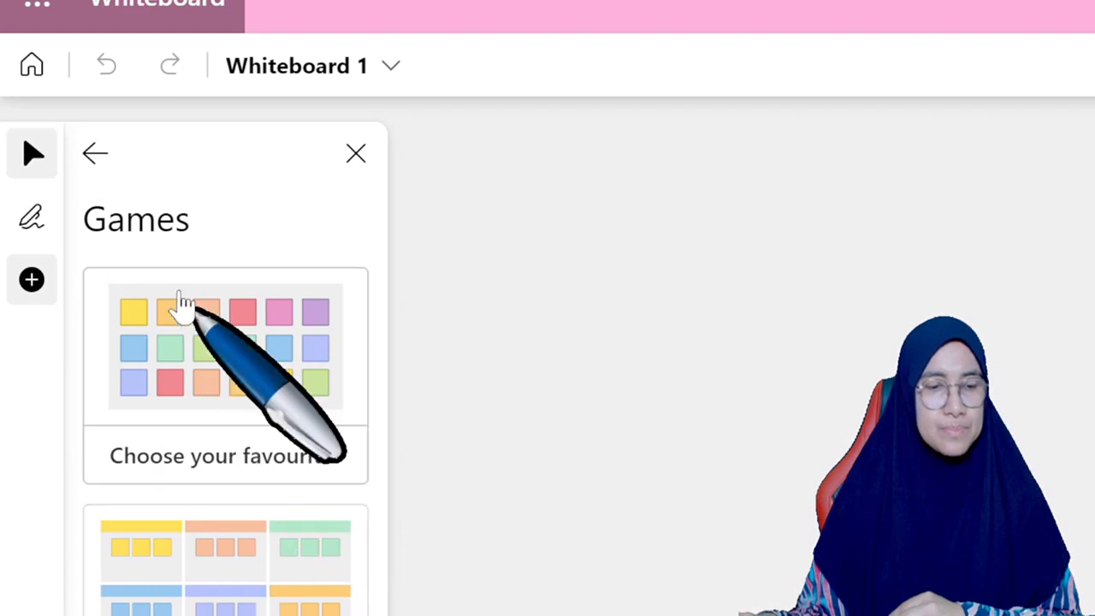
Step: Look through the Workshops and Learning template categories, and close the template list
left_click(111, 165)
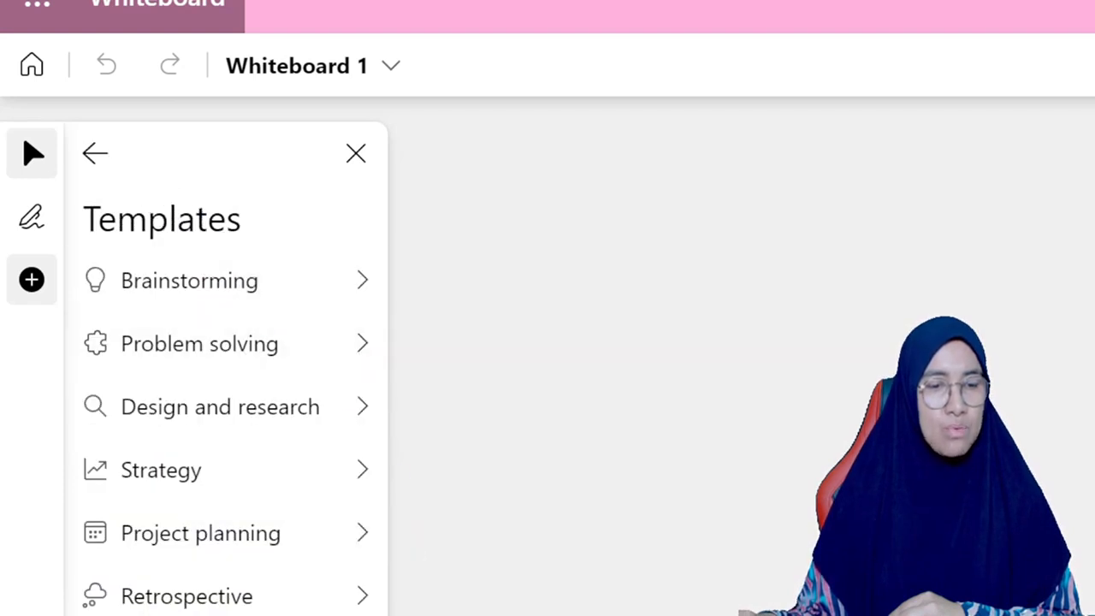
left_click(225, 614)
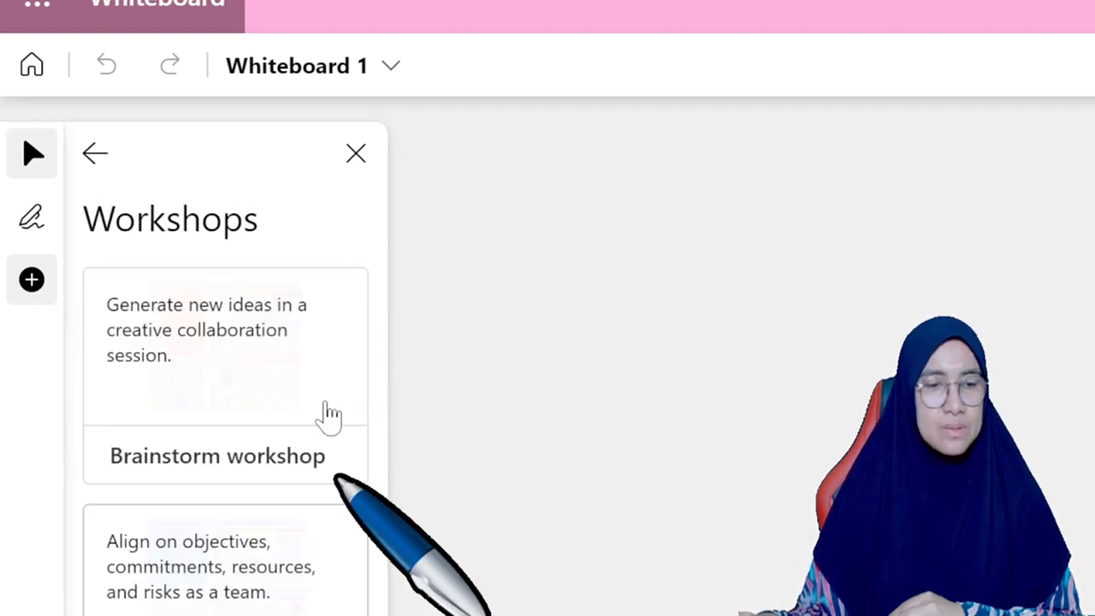
left_click(120, 175)
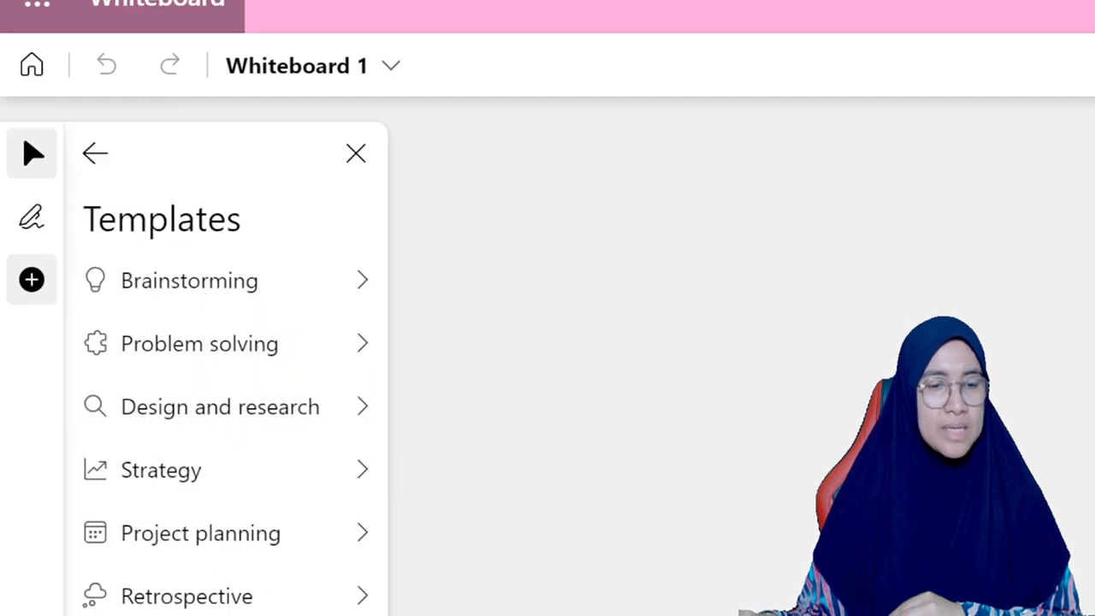
left_click(214, 614)
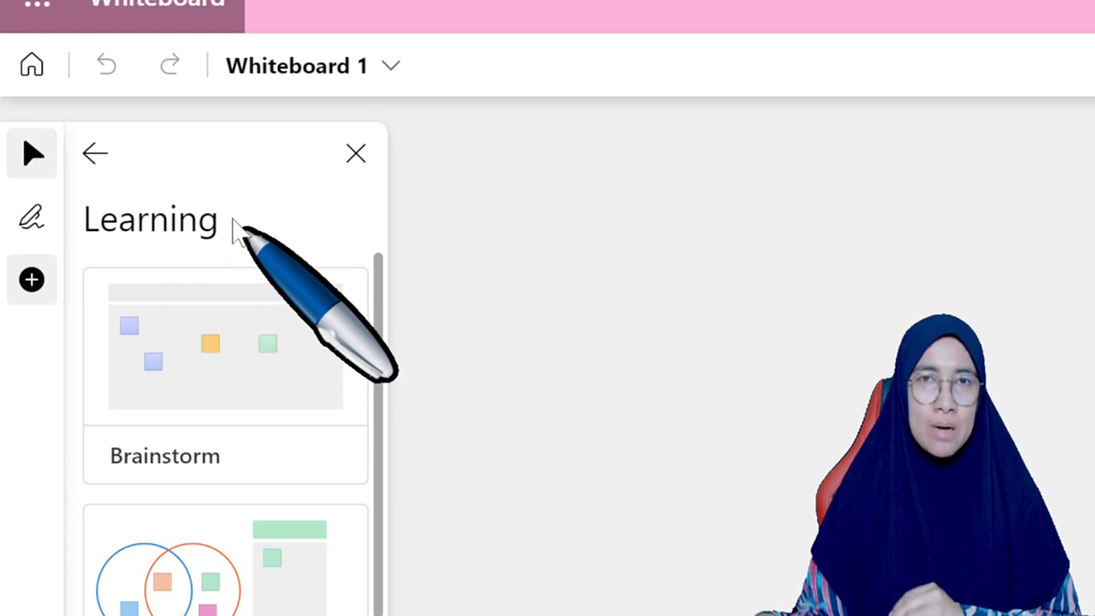
left_click(98, 164)
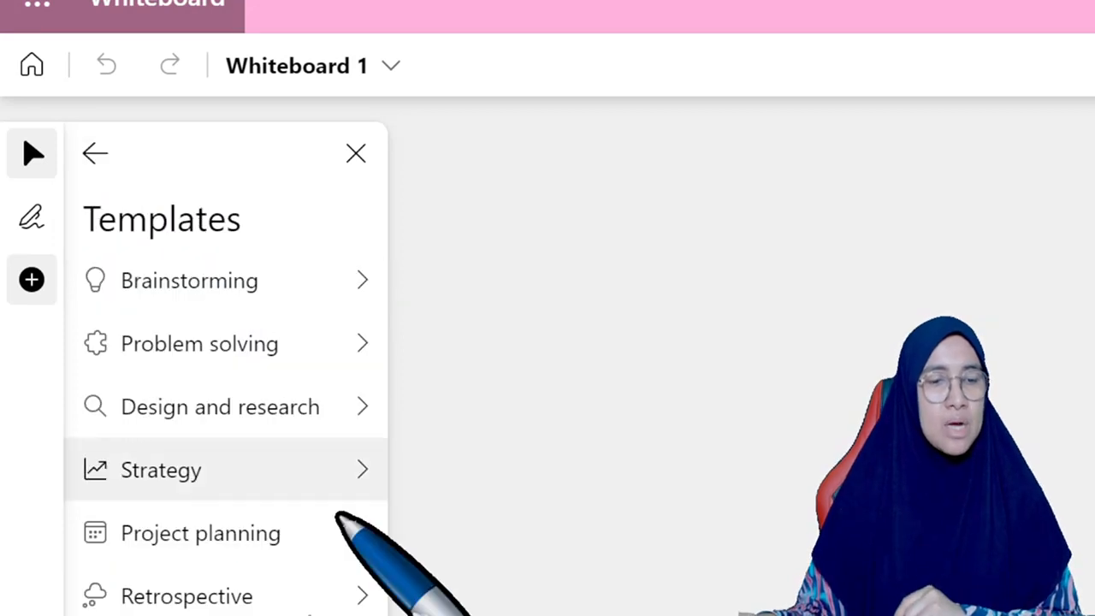
left_click(351, 157)
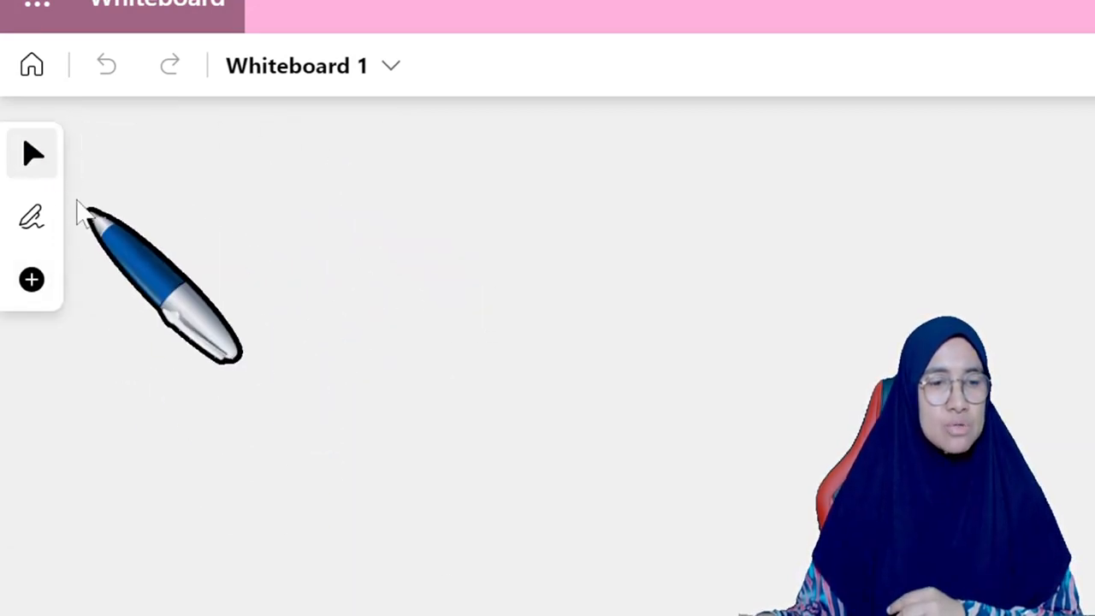
Step: Look at the board name setting of Whiteboard 1, and return to the whiteboard list to open the board beside it
left_click(363, 85)
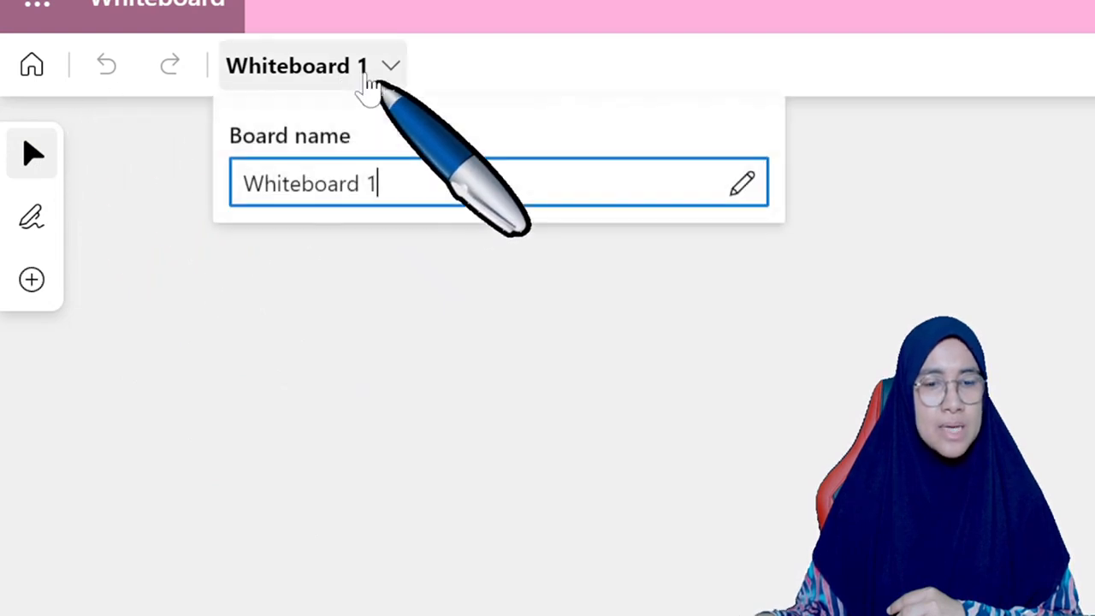
left_click(354, 86)
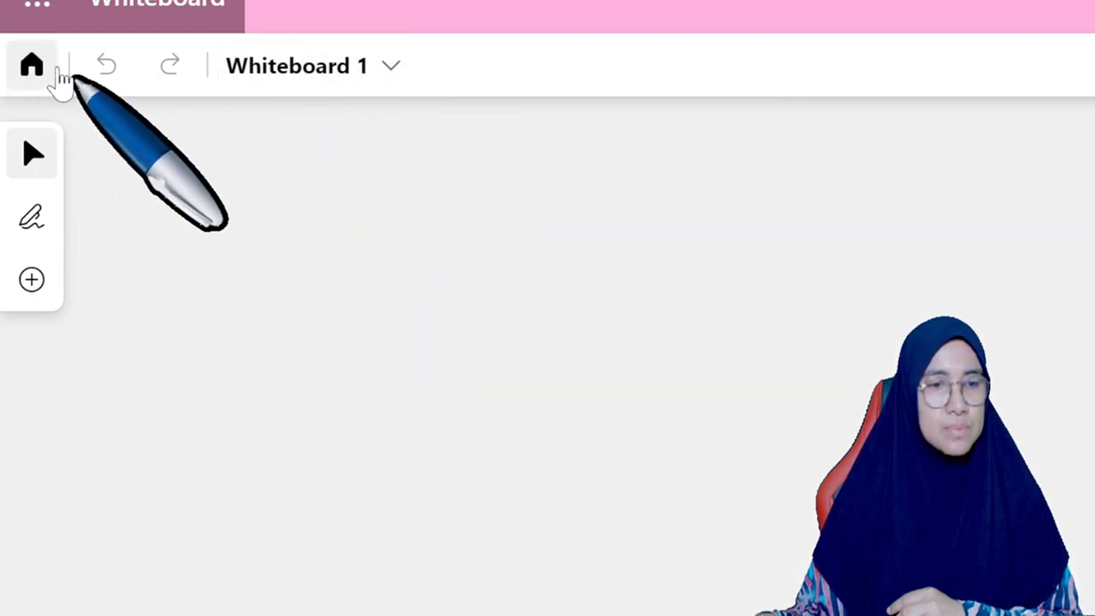
left_click(44, 74)
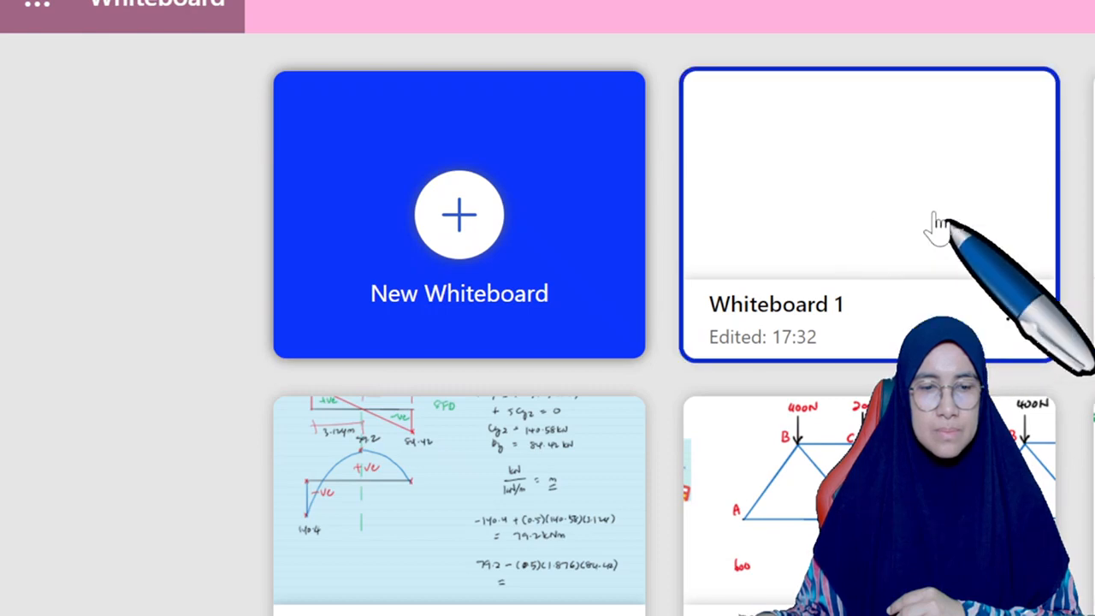
left_click(1092, 214)
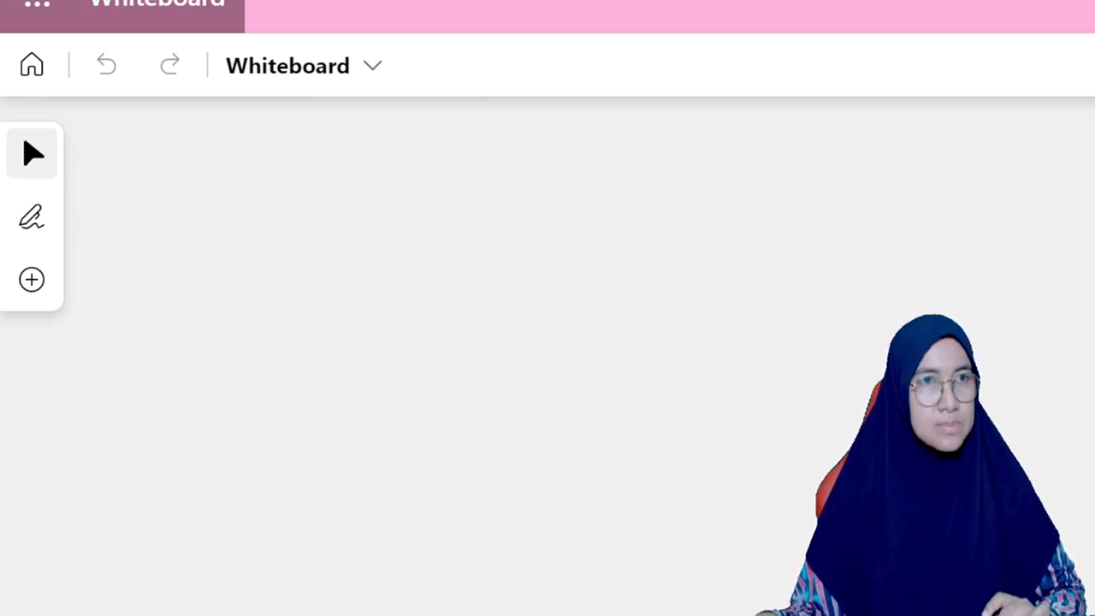
key("super")
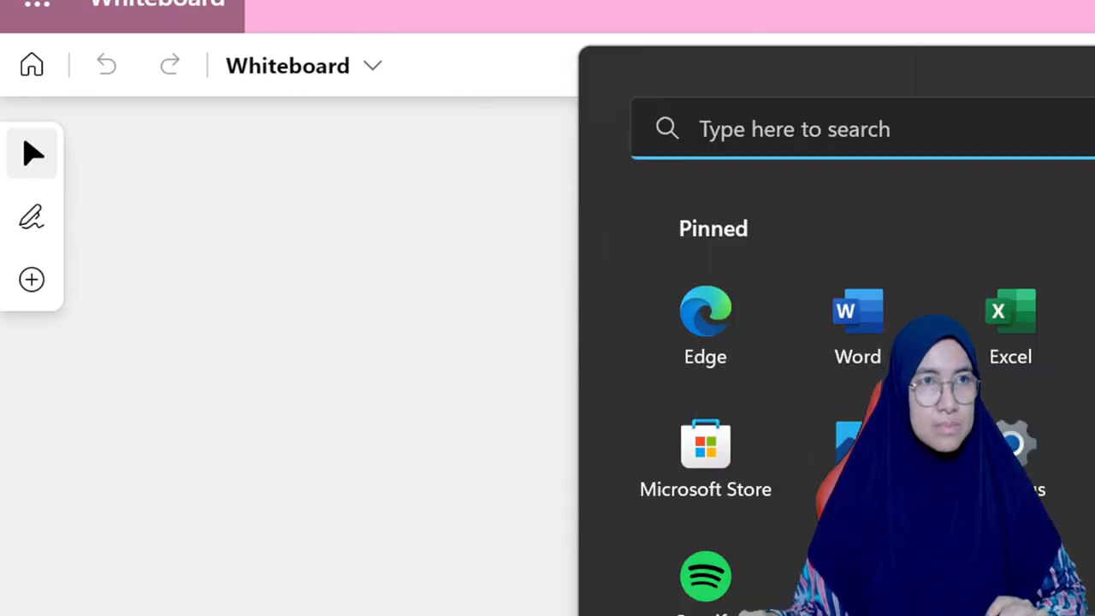
key("super")
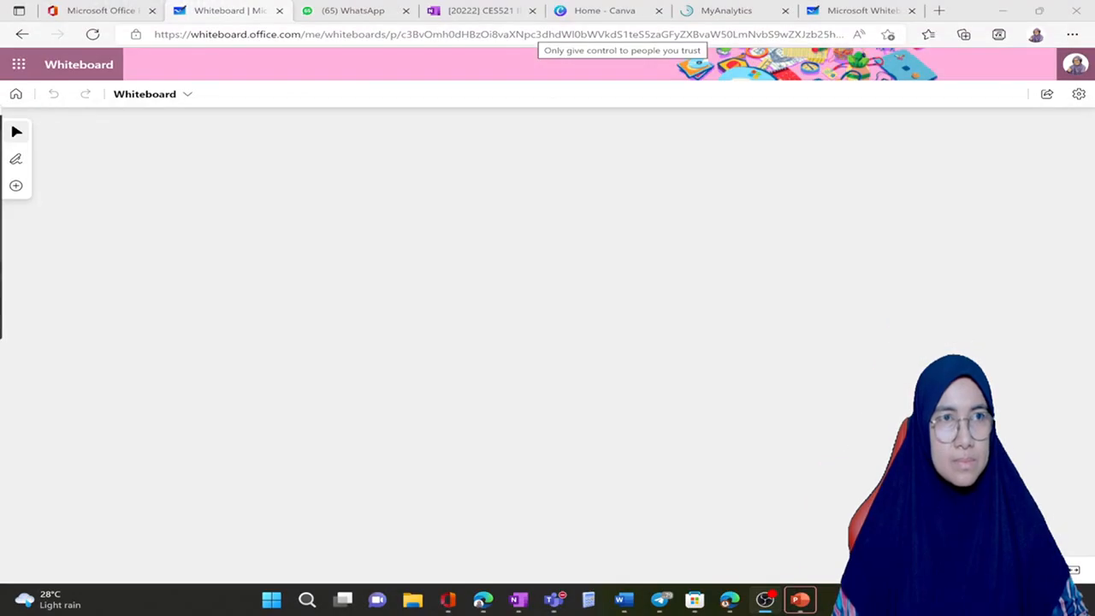
Step: Try pink, orange and yellow background colours on the board, combining yellow with a dotted grid and a square grid
left_click(1079, 95)
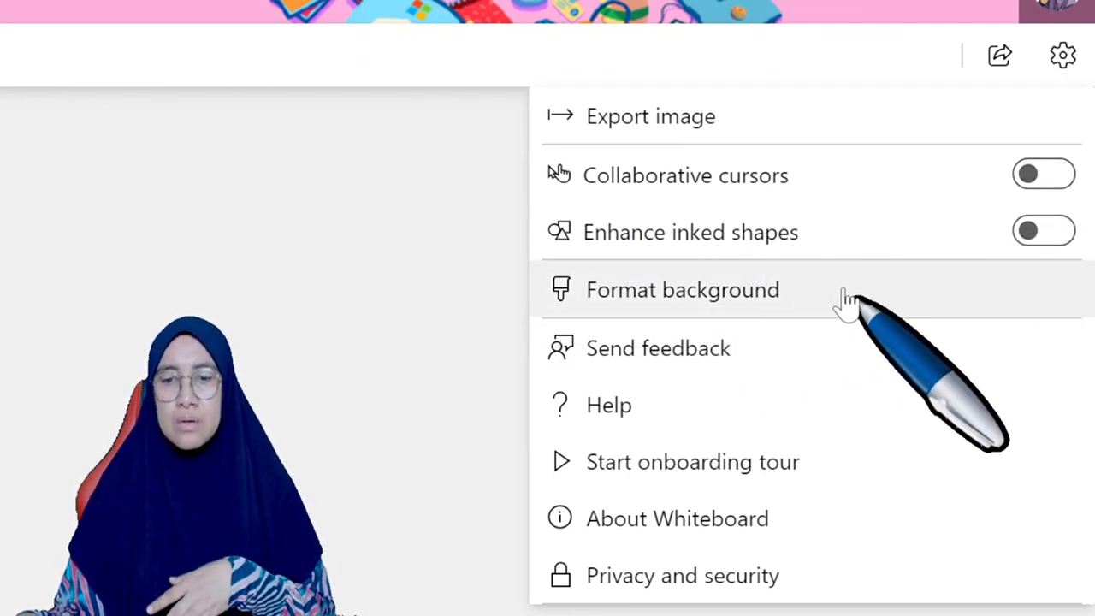
left_click(807, 298)
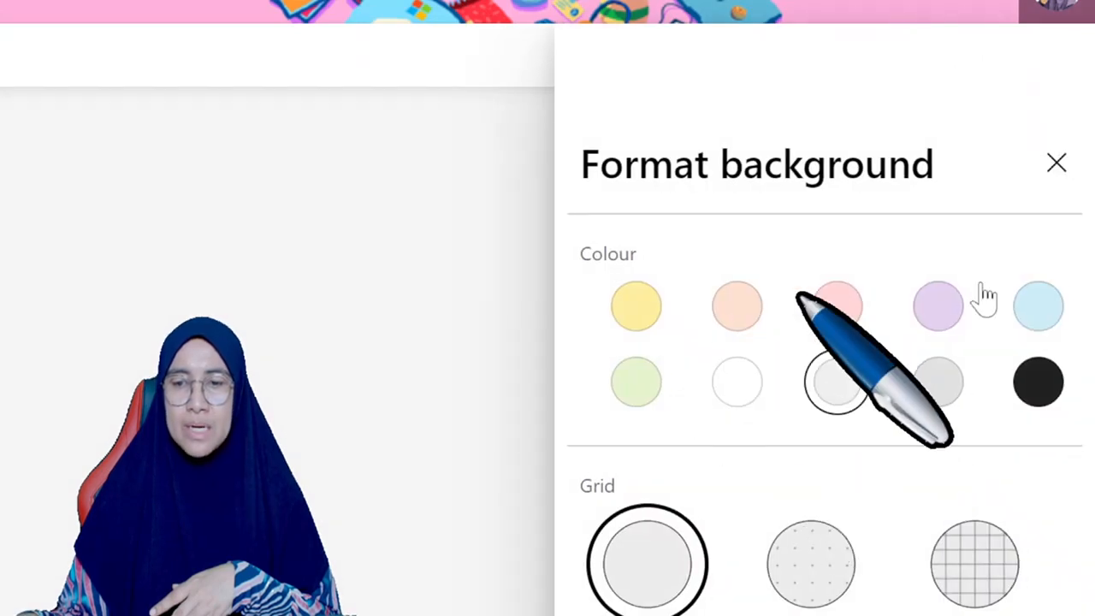
left_click(838, 329)
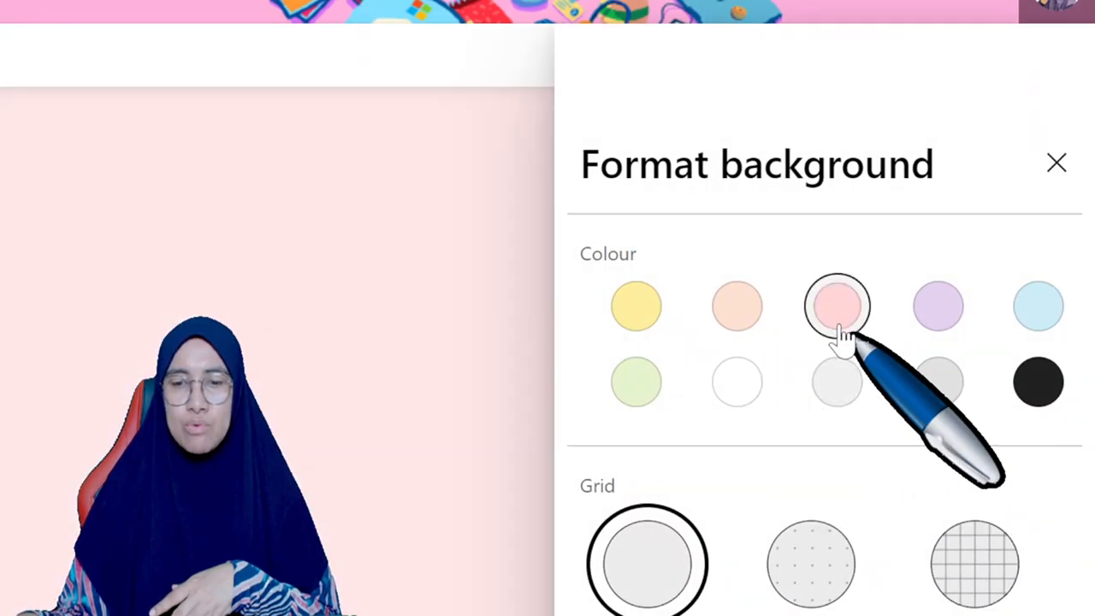
left_click(741, 324)
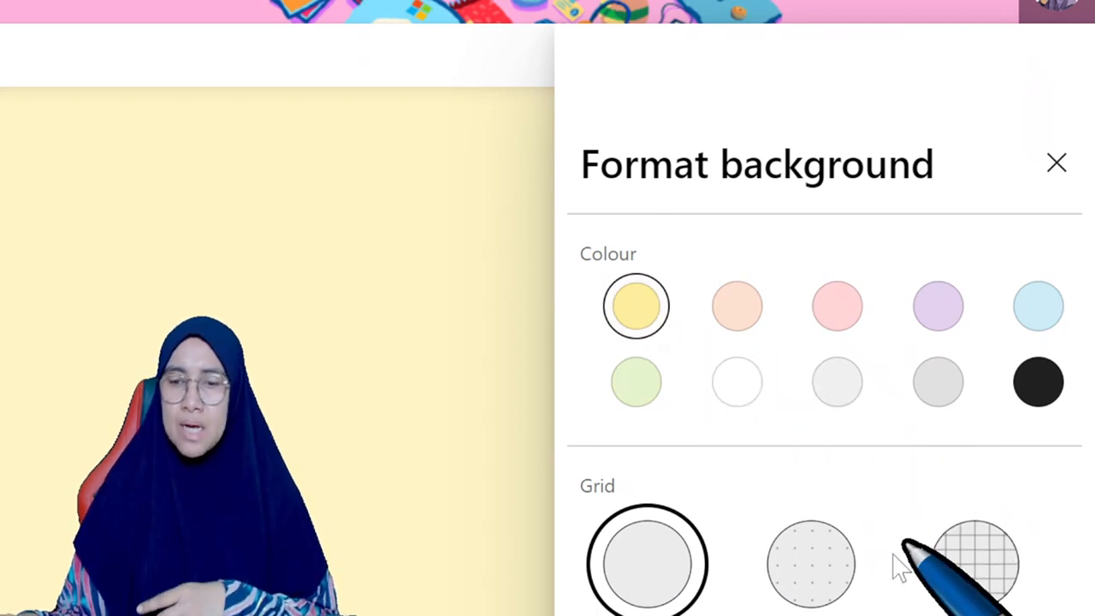
left_click(842, 584)
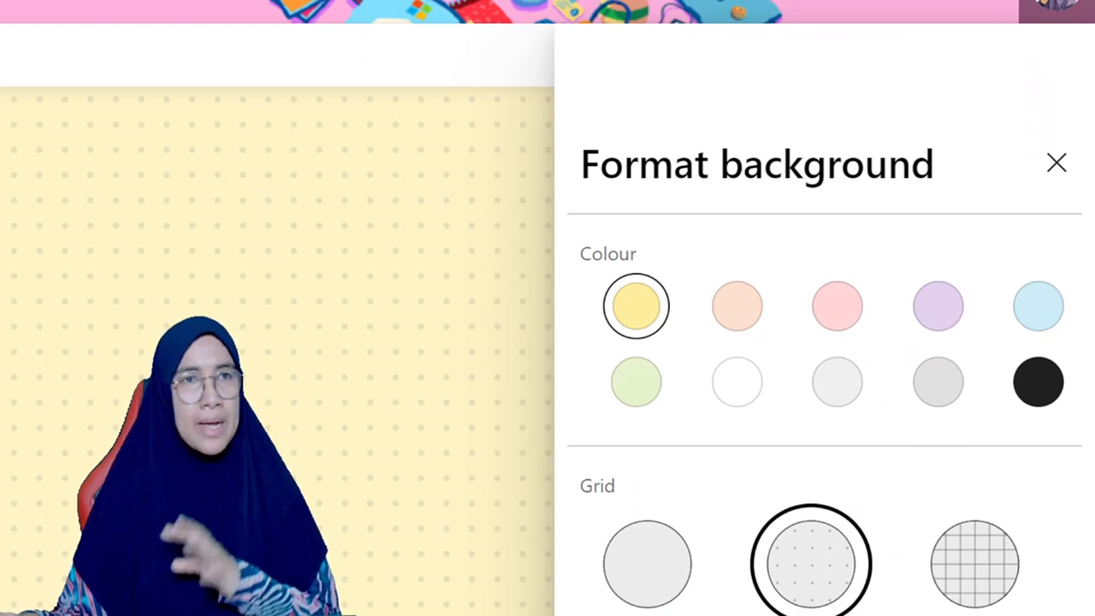
left_click(648, 615)
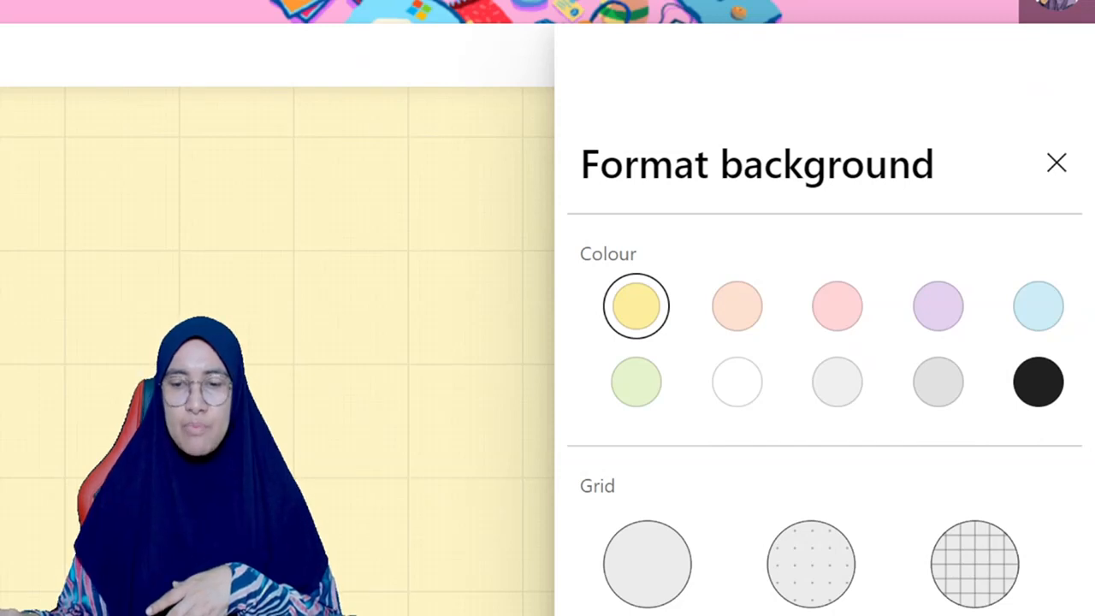
Step: Try a white background with square, diagonal and triangular grids, and apply the darker grey colour to the triangular grid
left_click(736, 385)
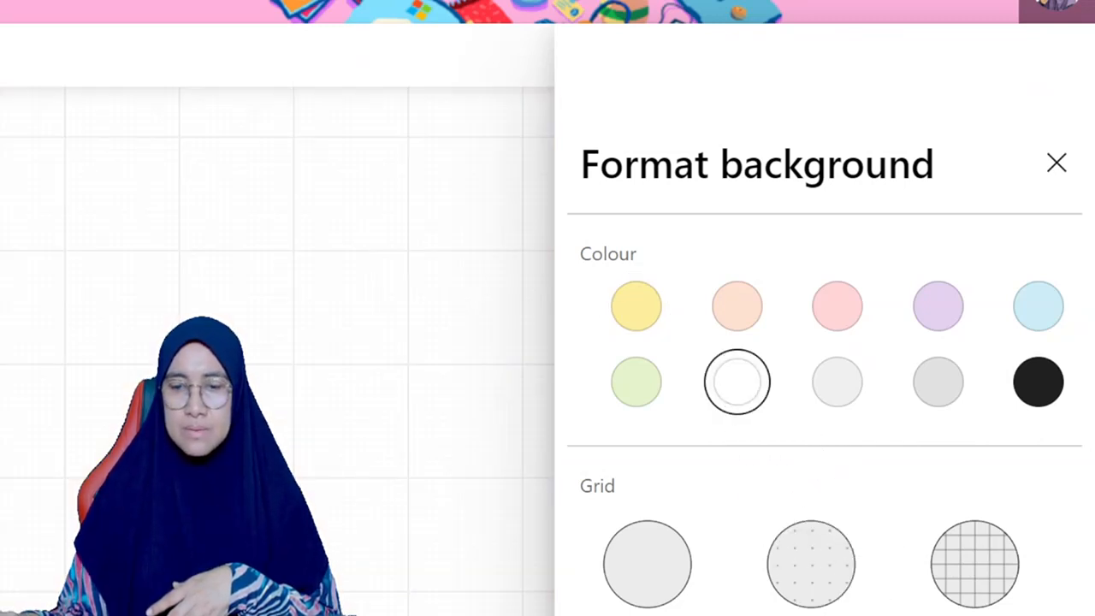
left_click(811, 615)
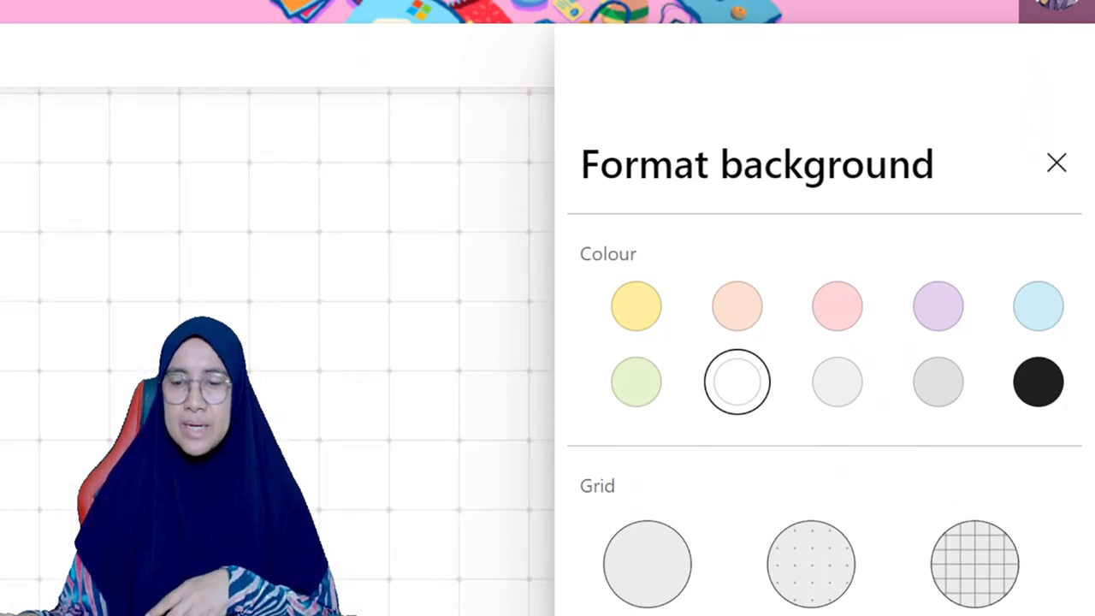
left_click(974, 615)
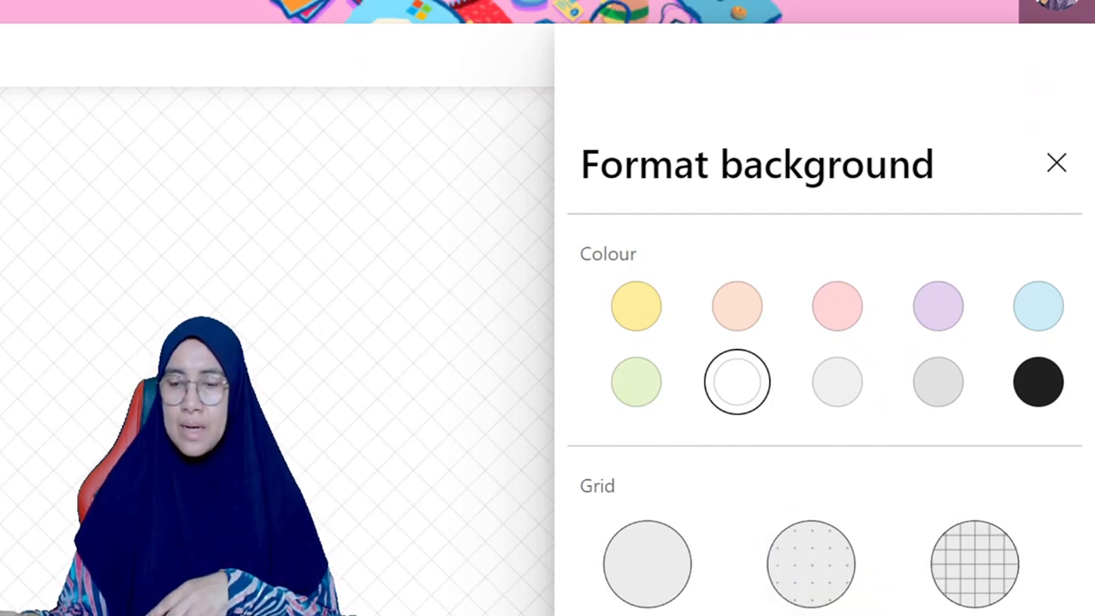
left_click(810, 615)
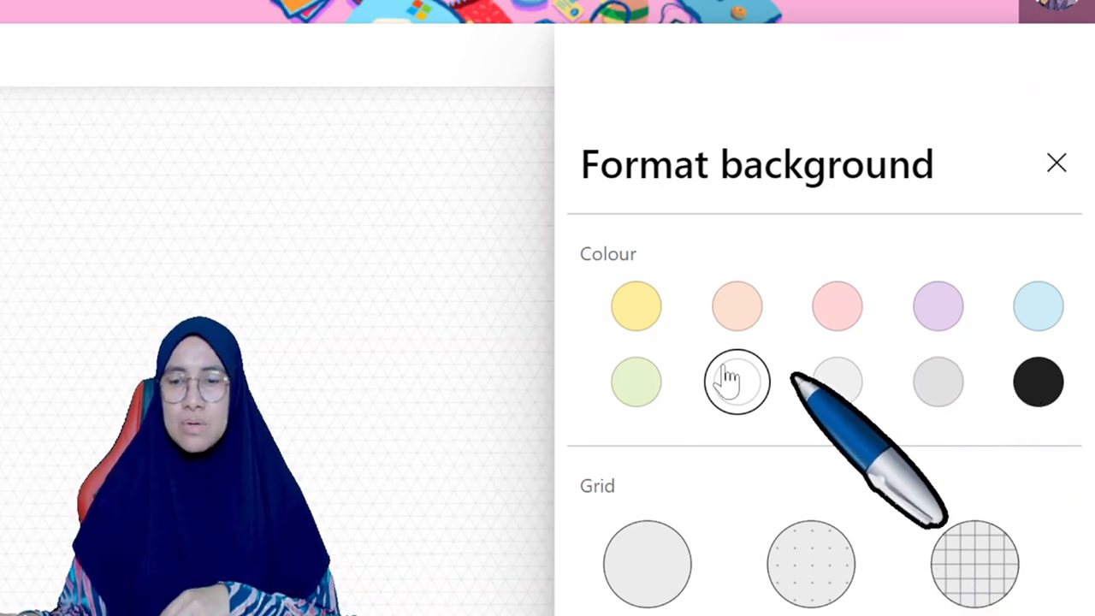
left_click(937, 385)
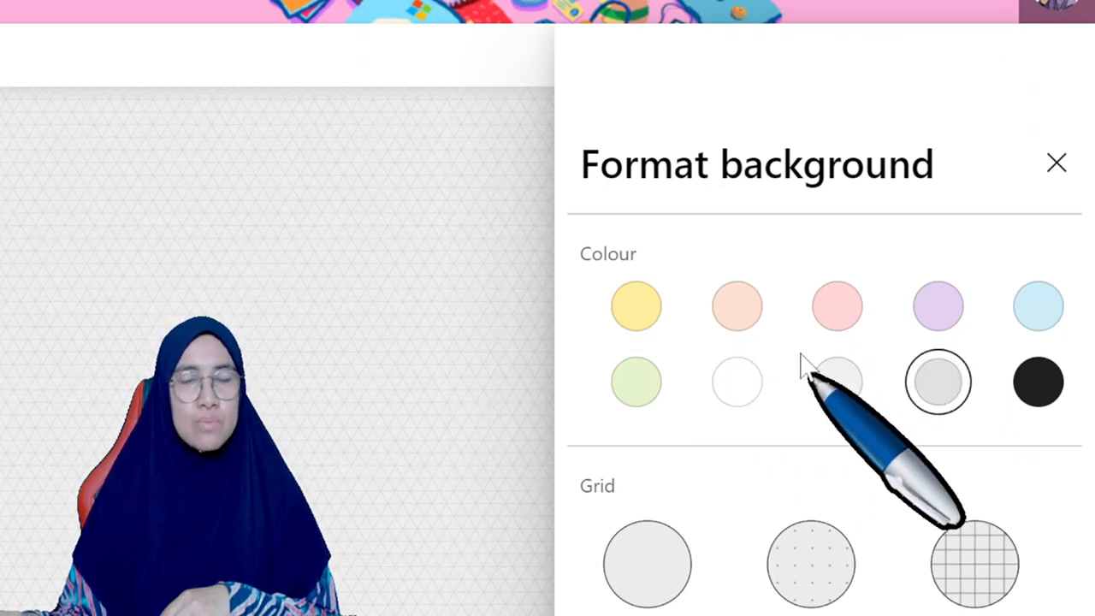
left_click(1057, 182)
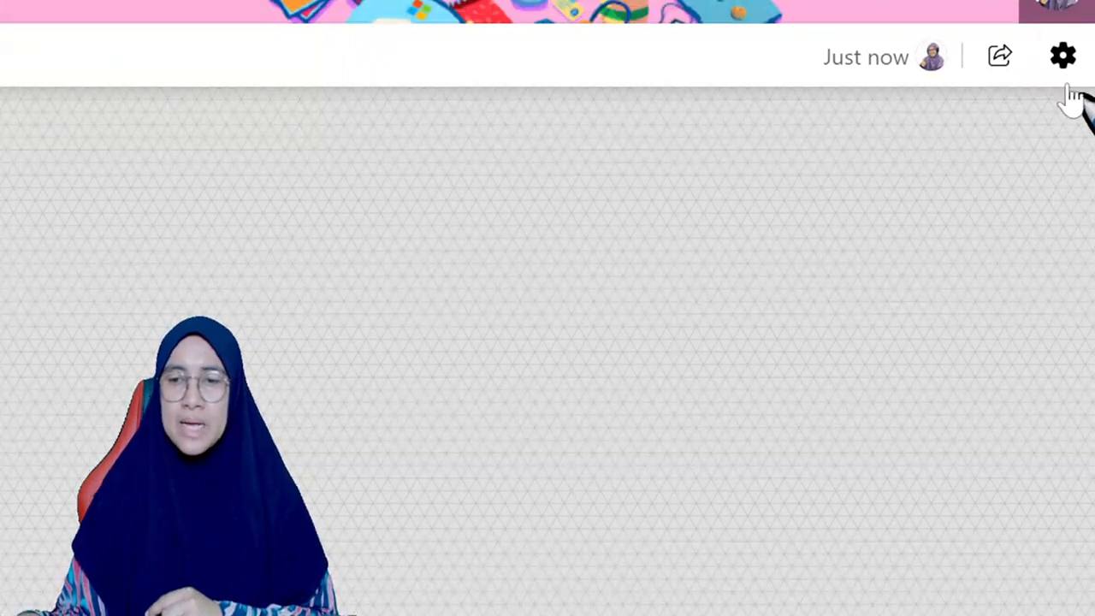
Step: Format the whiteboard background in blue with a grid of horizontal ruled lines
left_click(1065, 75)
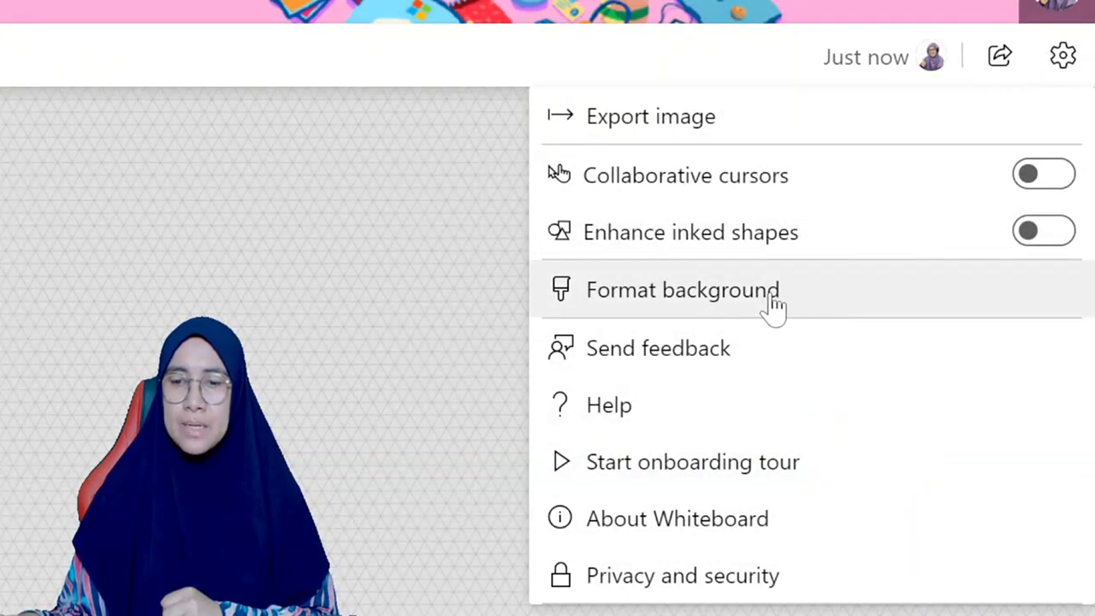
left_click(772, 295)
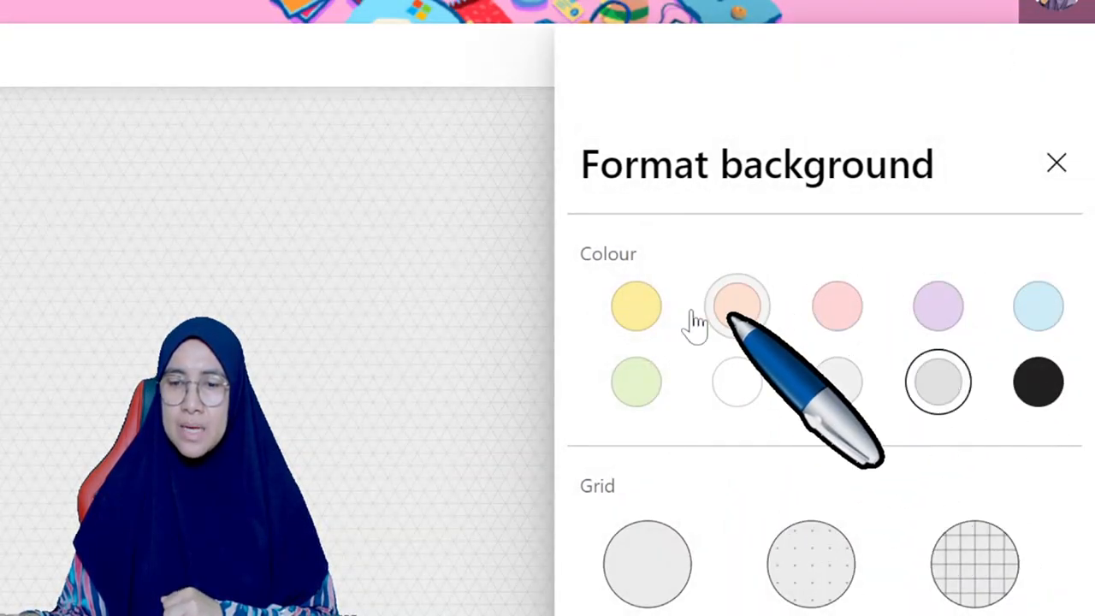
left_click(1038, 308)
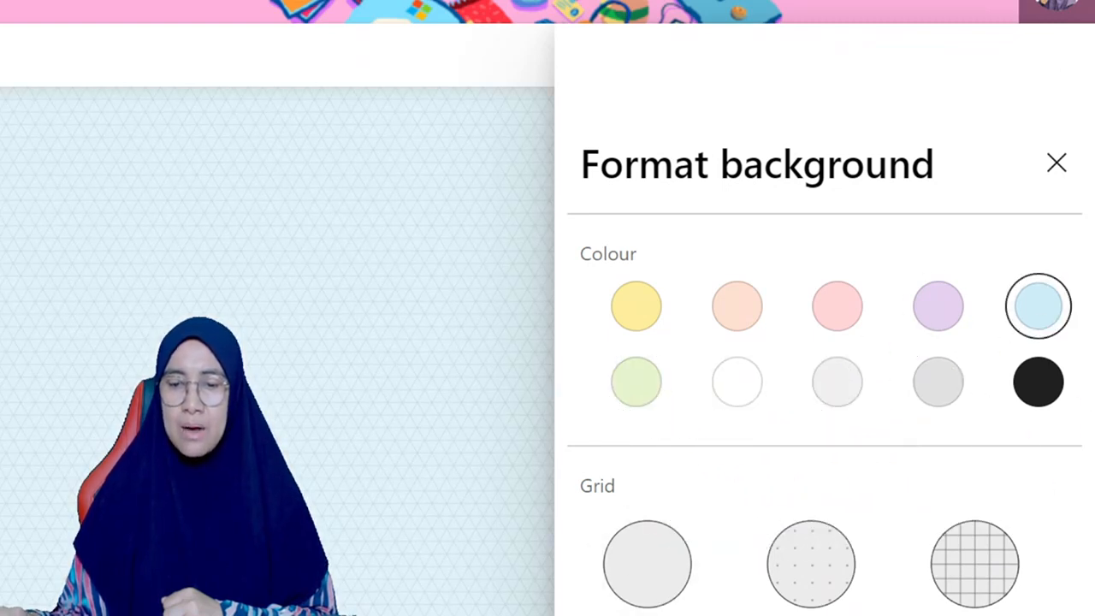
left_click(811, 615)
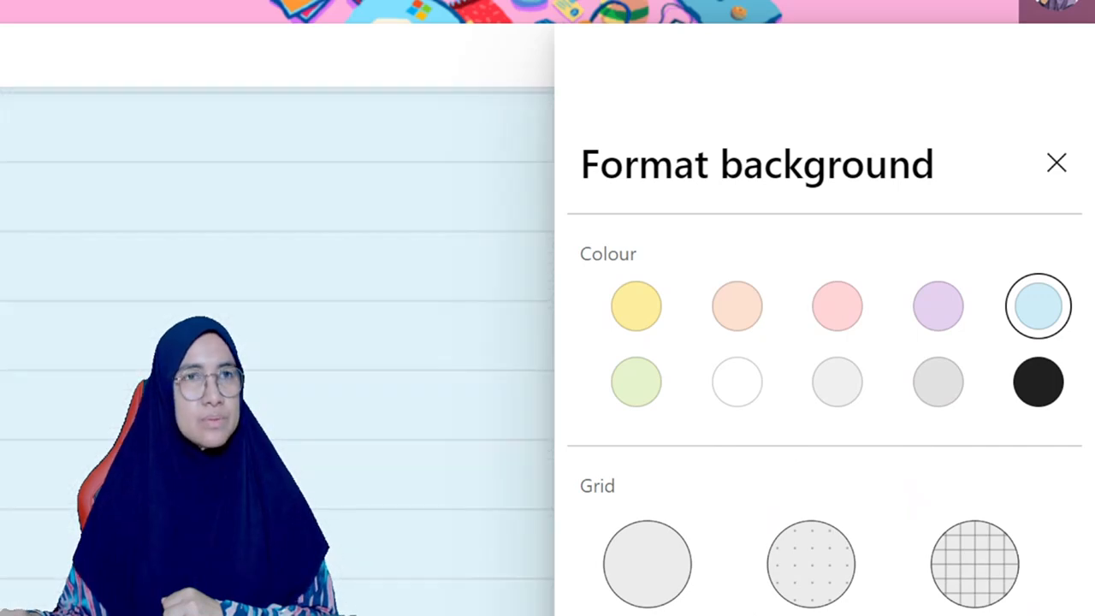
left_click(1067, 180)
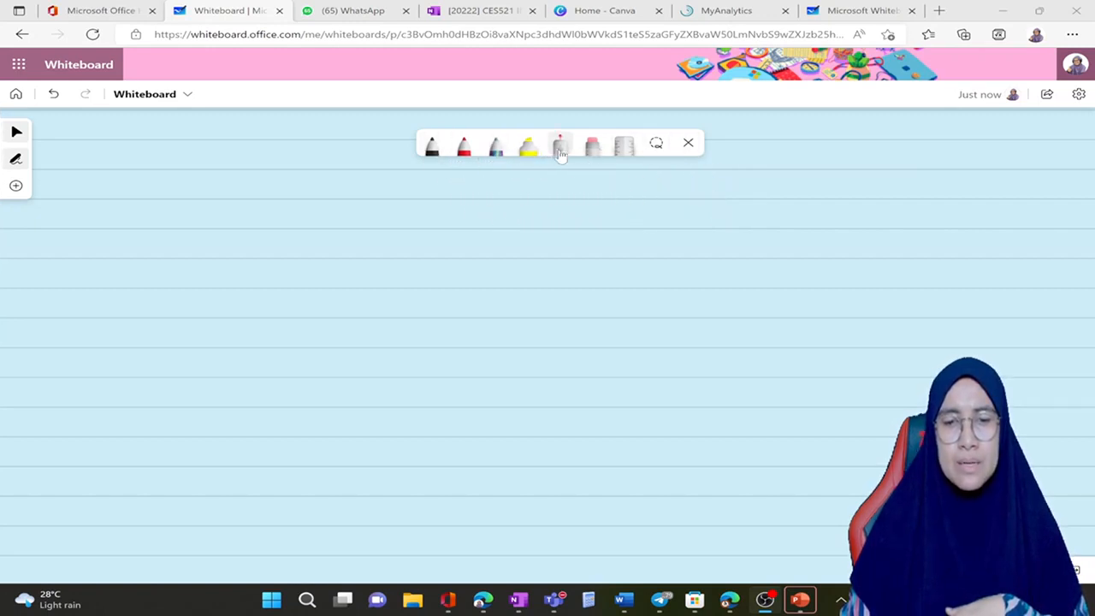
Step: Try the laser pointer by tracing a temporary stroke across the middle of the board
left_click(560, 151)
mouse_move(532, 207)
left_mouse_down()
mouse_move(405, 314)
mouse_move(646, 327)
mouse_move(433, 291)
mouse_move(447, 385)
left_mouse_up()
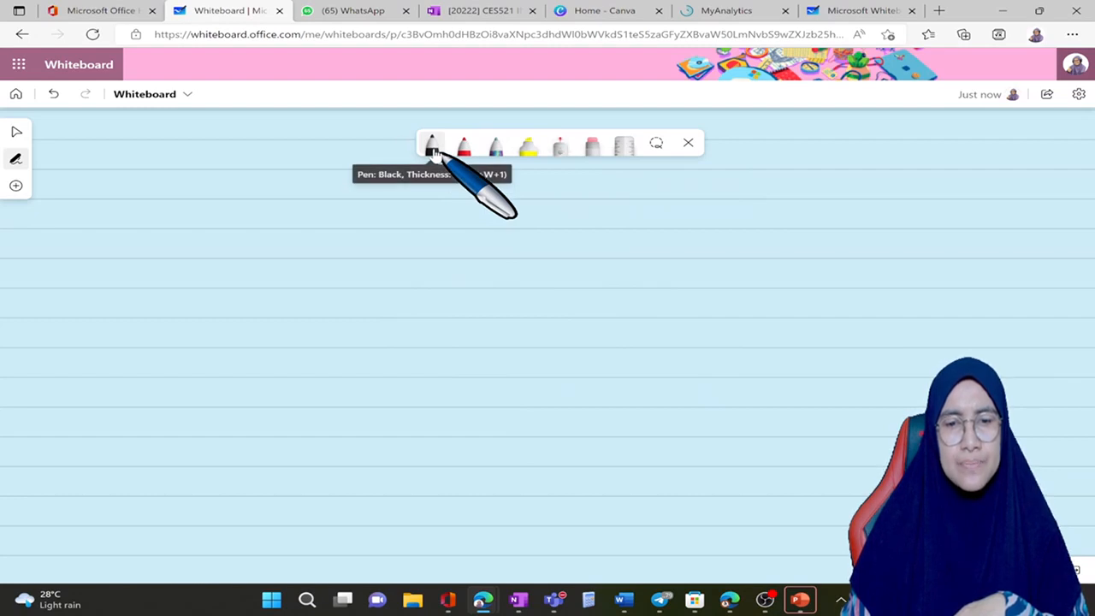
Step: Examine the black pen's colour, thickness and arrow options, and change the third pen's colour to blue
left_click(433, 150)
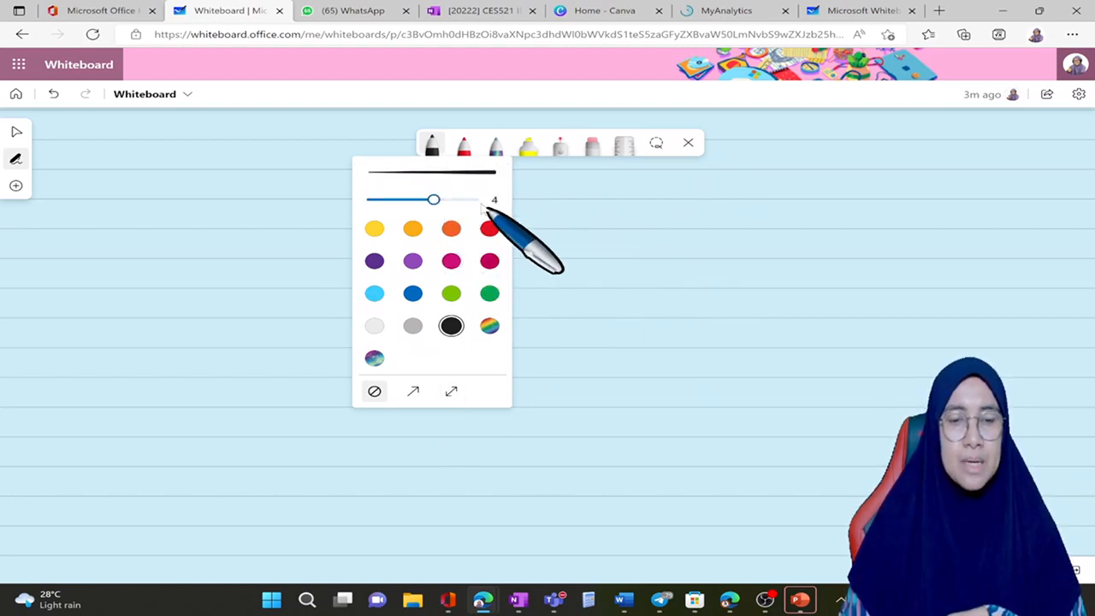
left_click(463, 147)
left_click(495, 150)
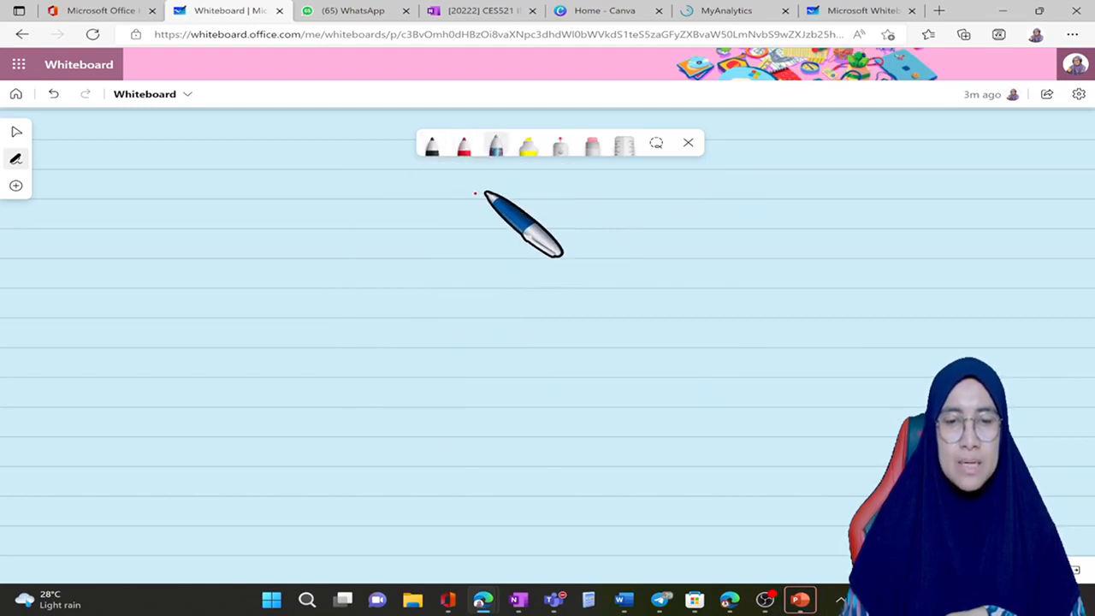
left_click(496, 152)
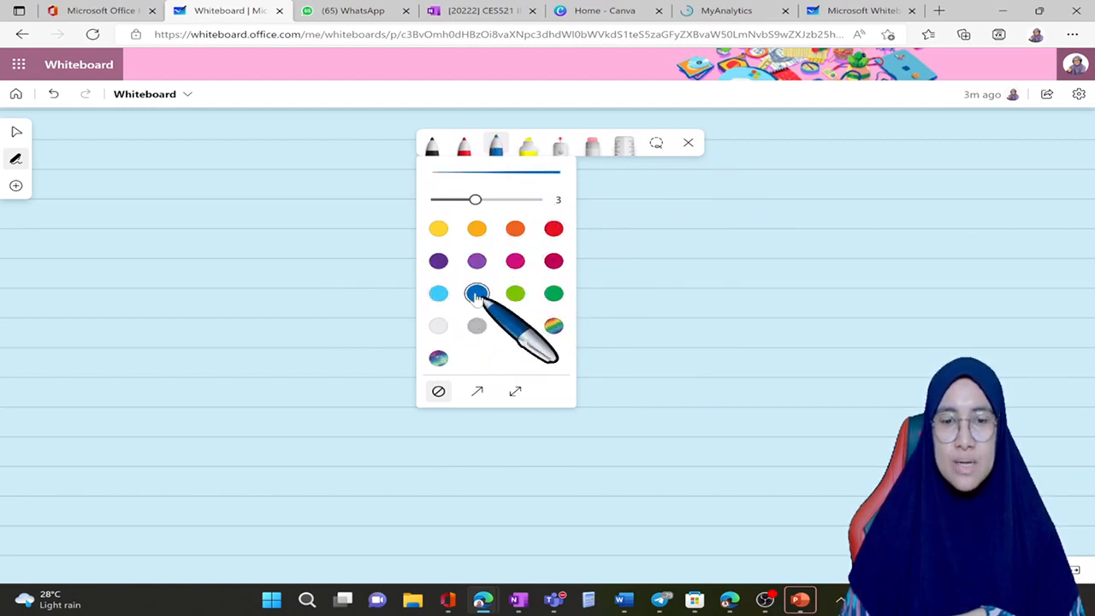
Step: Select the yellow highlighter, display its colour and thickness options, and show the ruler on the board
left_click(528, 149)
left_click(530, 149)
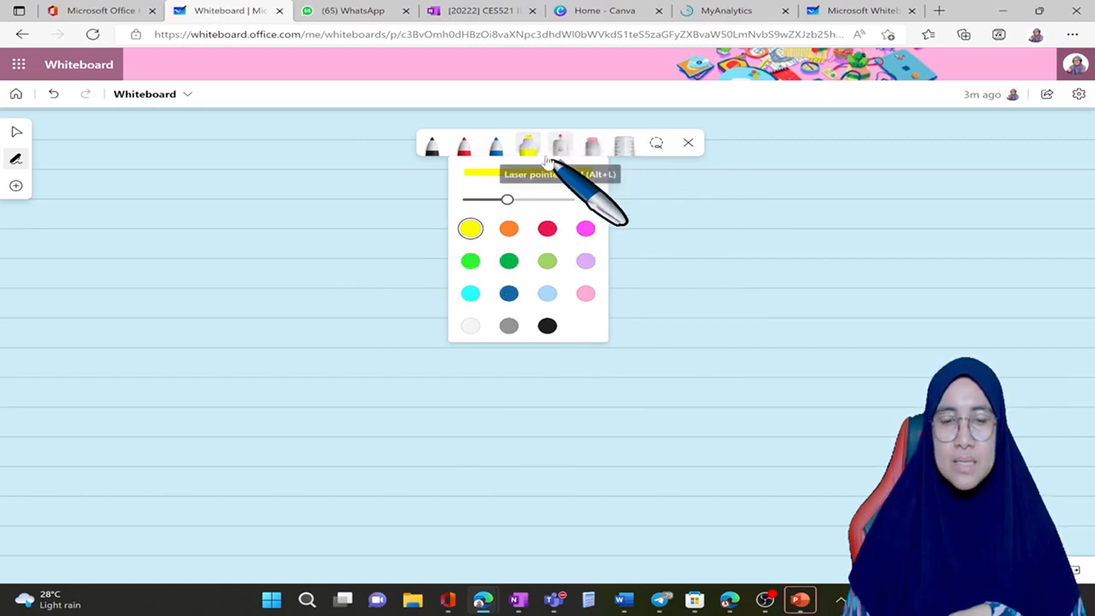
left_click(624, 145)
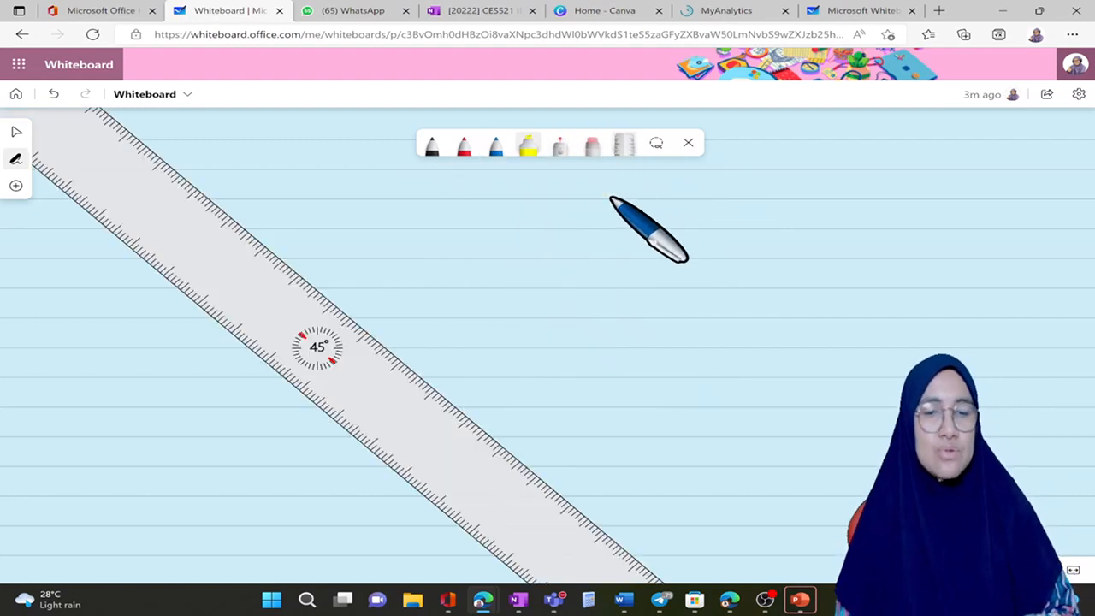
Step: Draw a diagonal blue line along the ruler at 45° and a horizontal one at 0°, and move the ruler below the horizontal line
left_click_drag(317, 347, 511, 362)
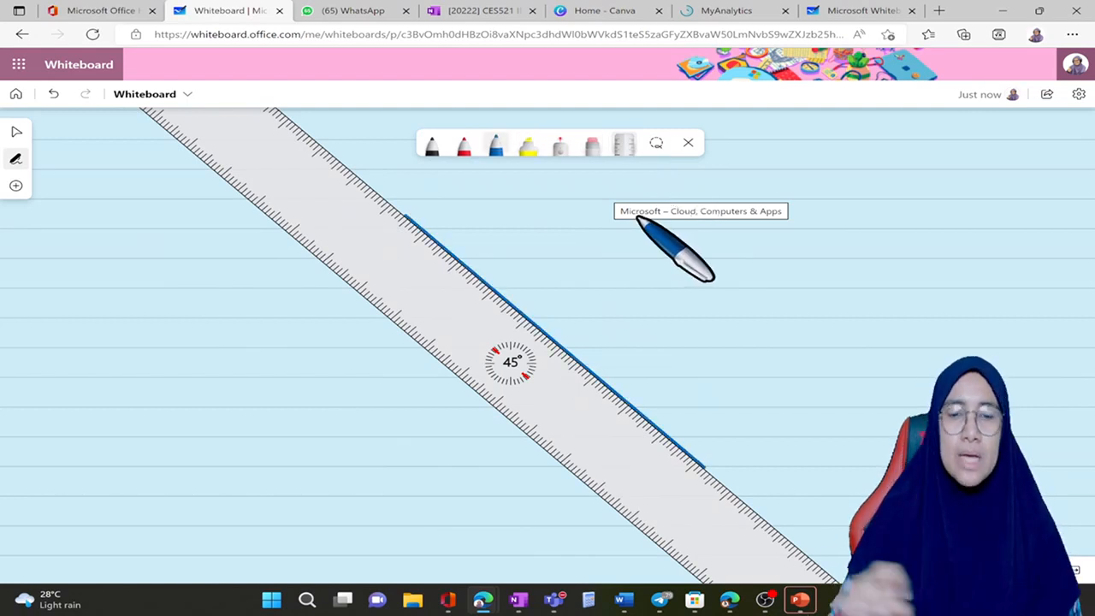
left_click_drag(510, 363, 781, 172)
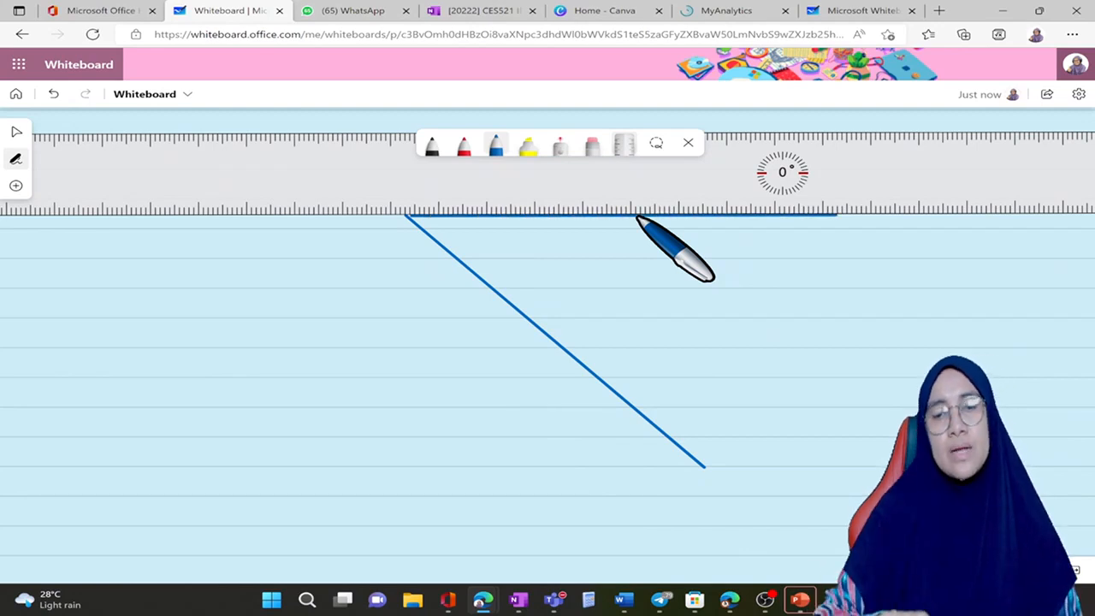
left_click_drag(782, 172, 789, 398)
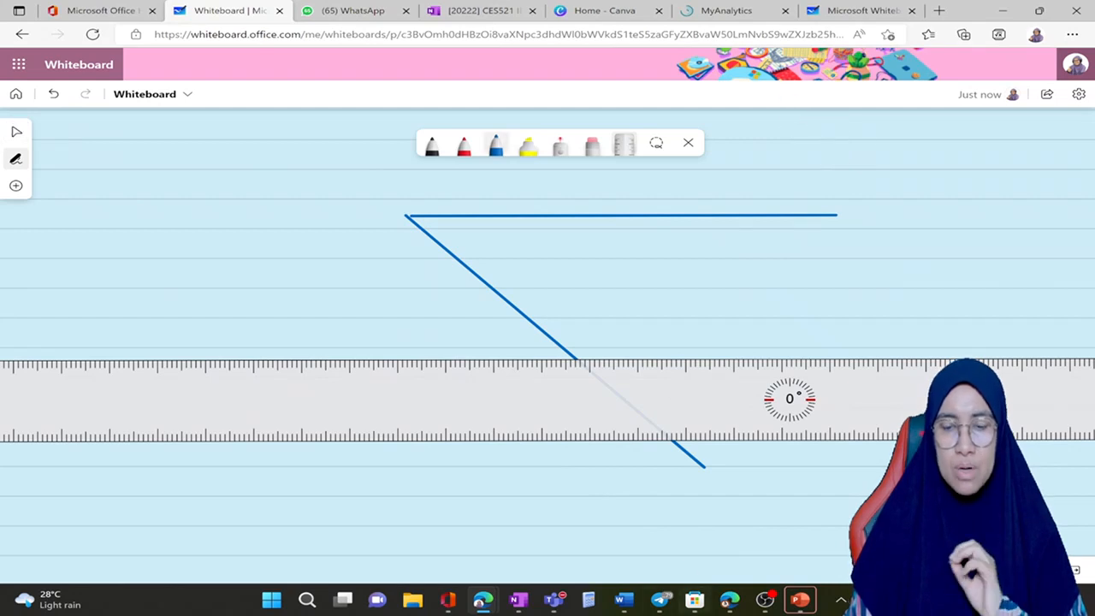
Step: Switch to the other browser window with Office Home, launch Whiteboard for that account and open its existing board
left_click(729, 603)
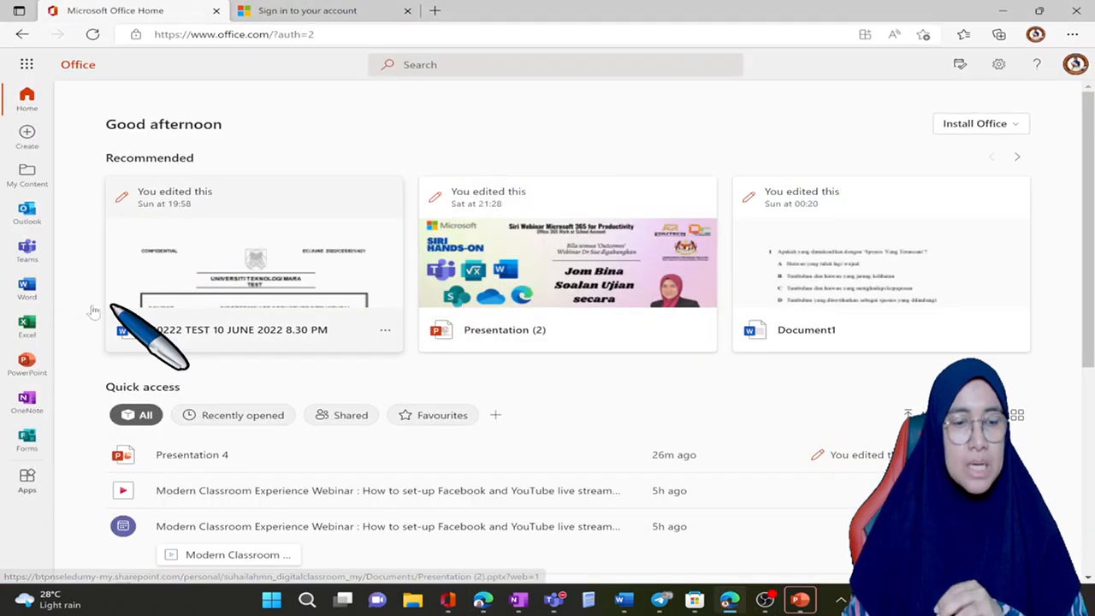
left_click(28, 64)
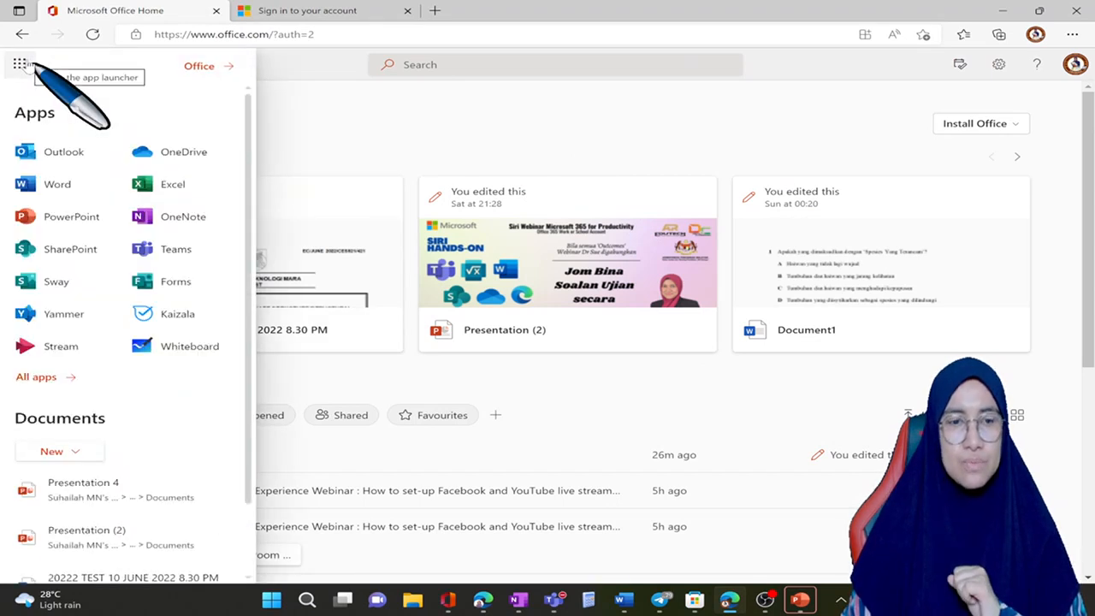
left_click(183, 346)
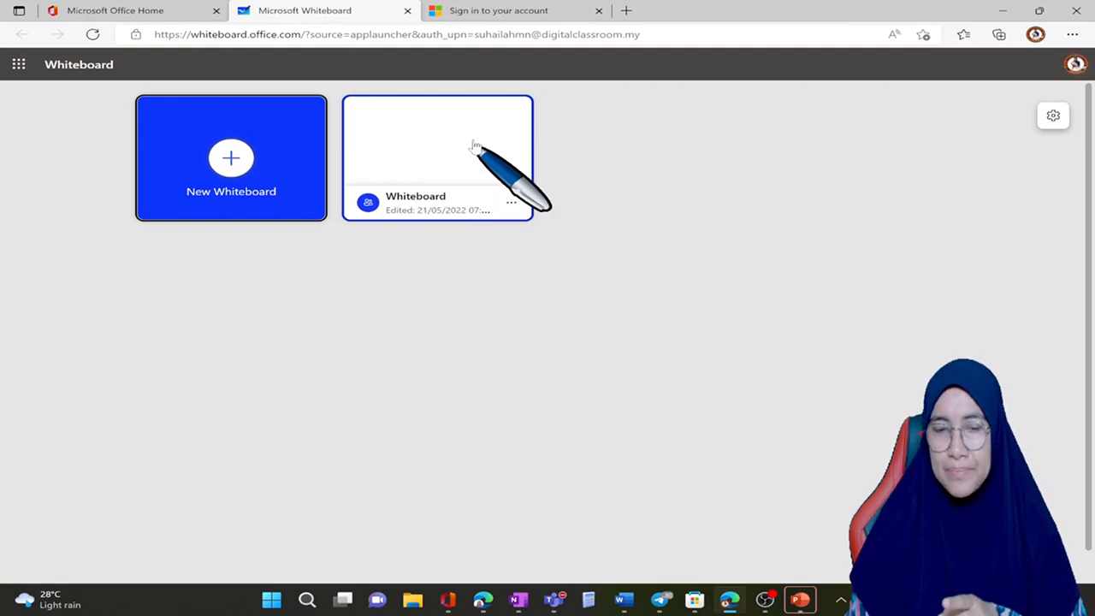
left_click(442, 154)
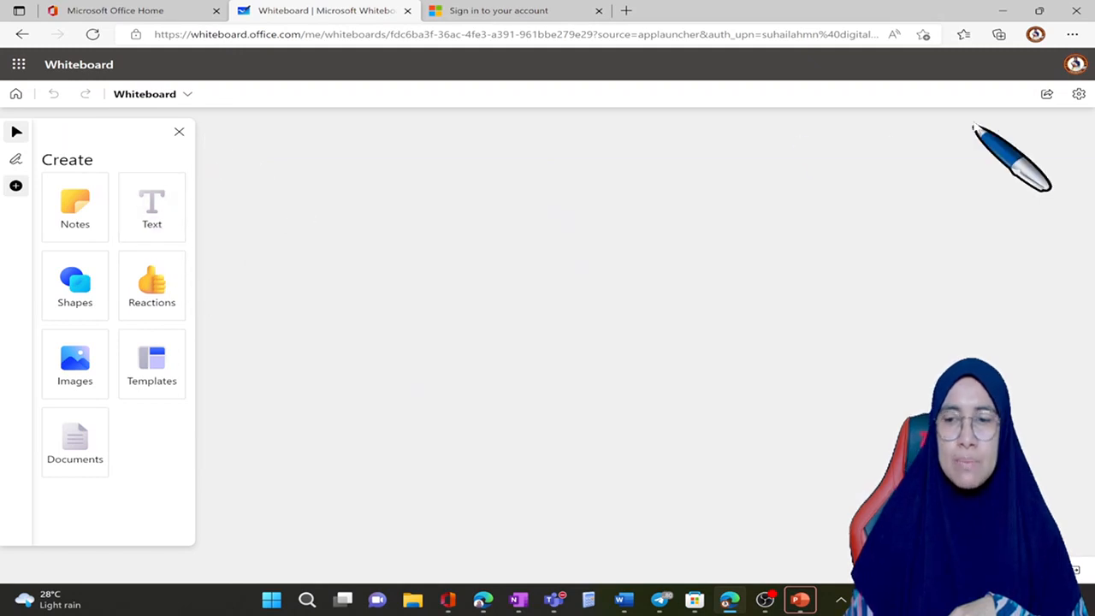
Step: Format the board's background in light green
left_click(1080, 95)
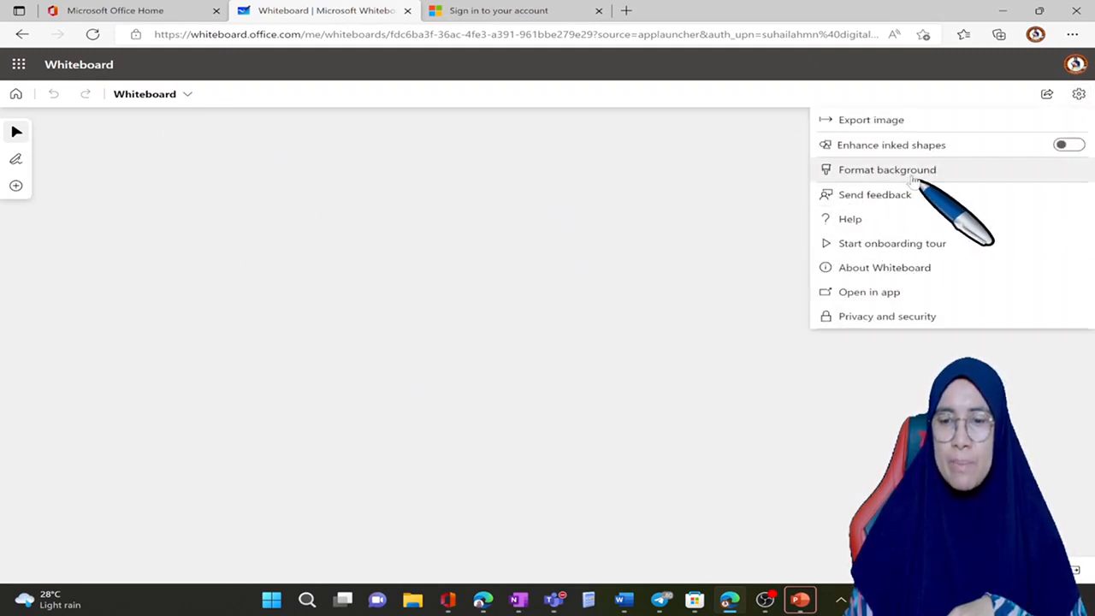
left_click(913, 175)
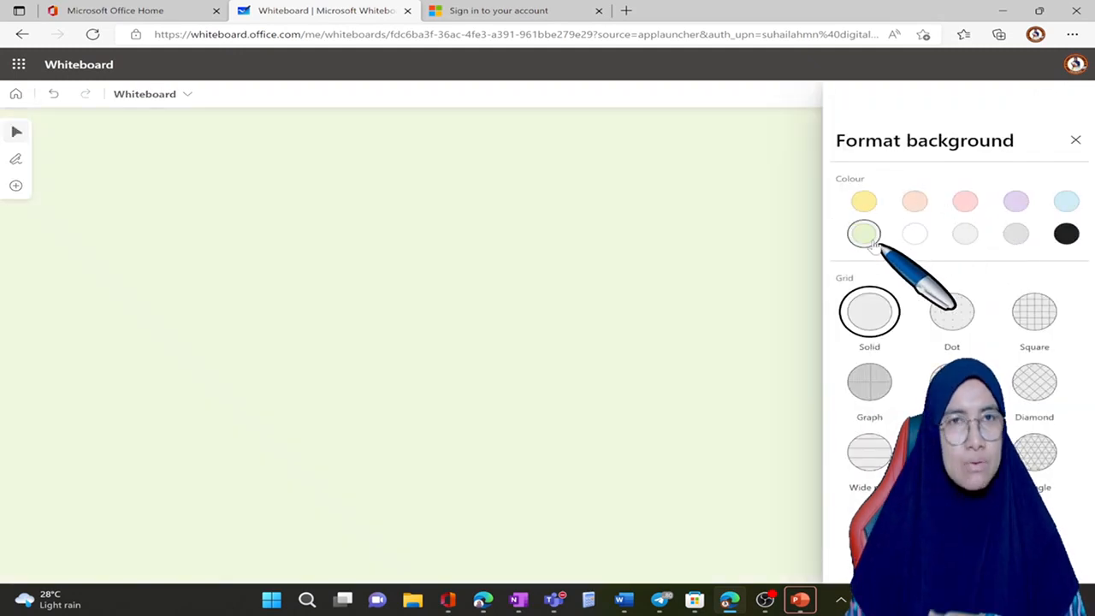
left_click(867, 238)
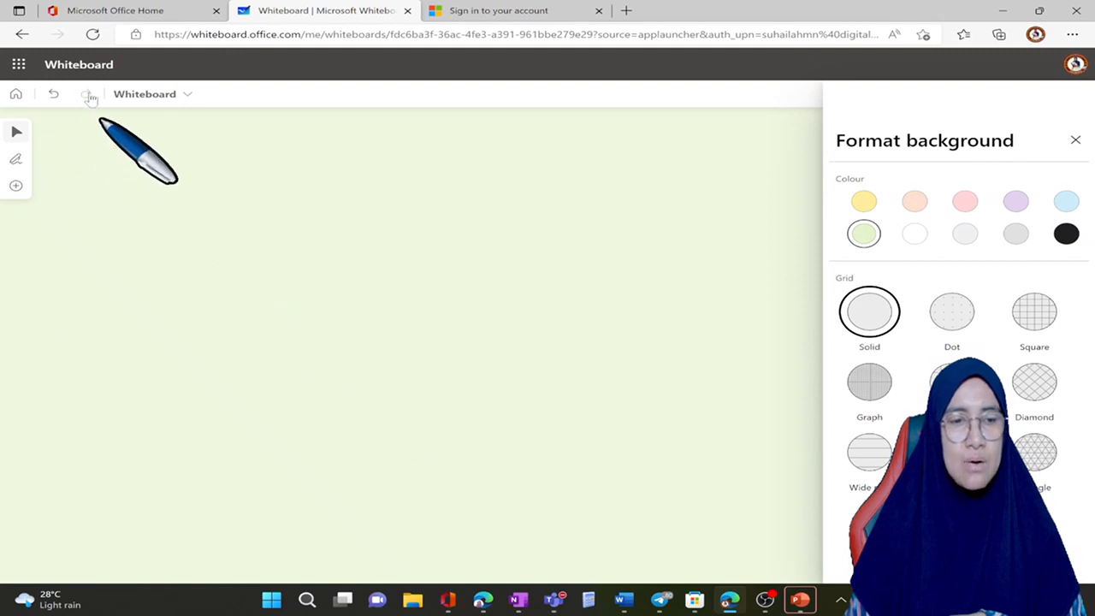
key("Escape")
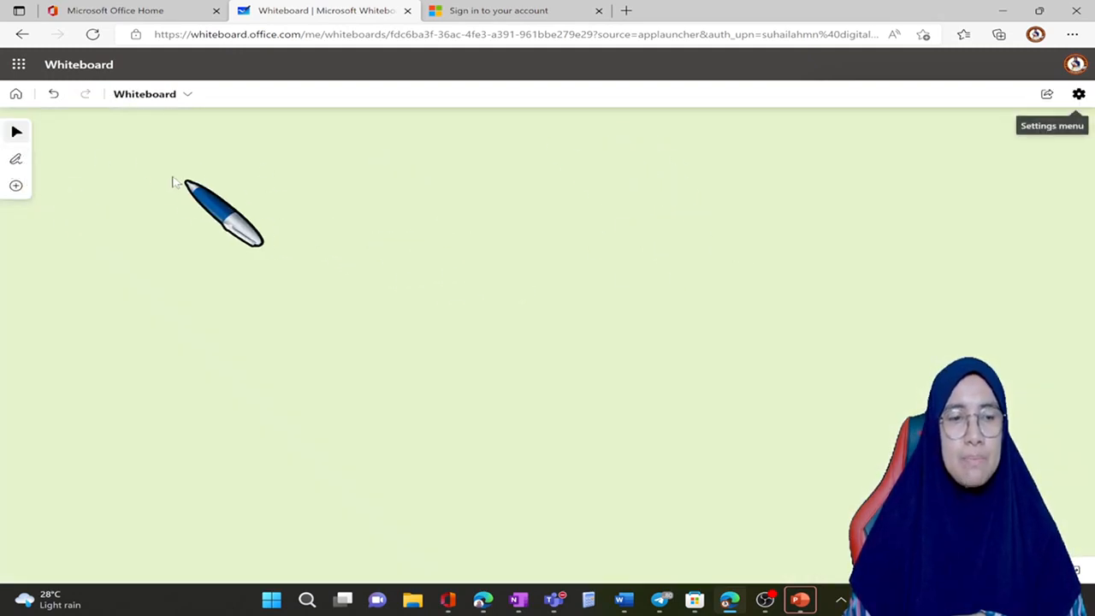
Step: Display the inking tools and try to show the ruler on the green board
left_click(16, 160)
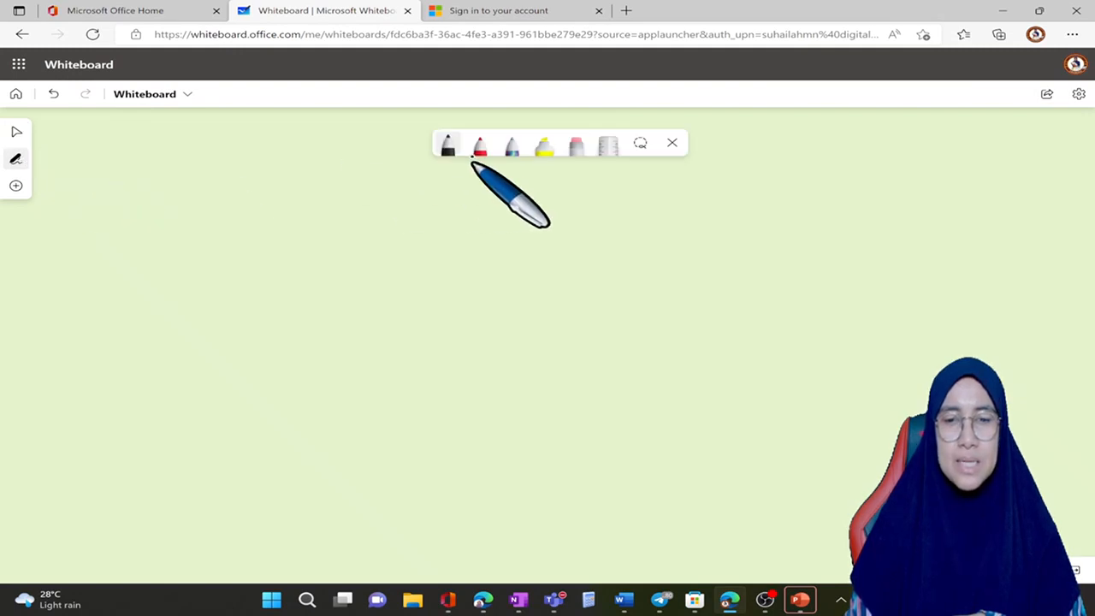
left_click(602, 152)
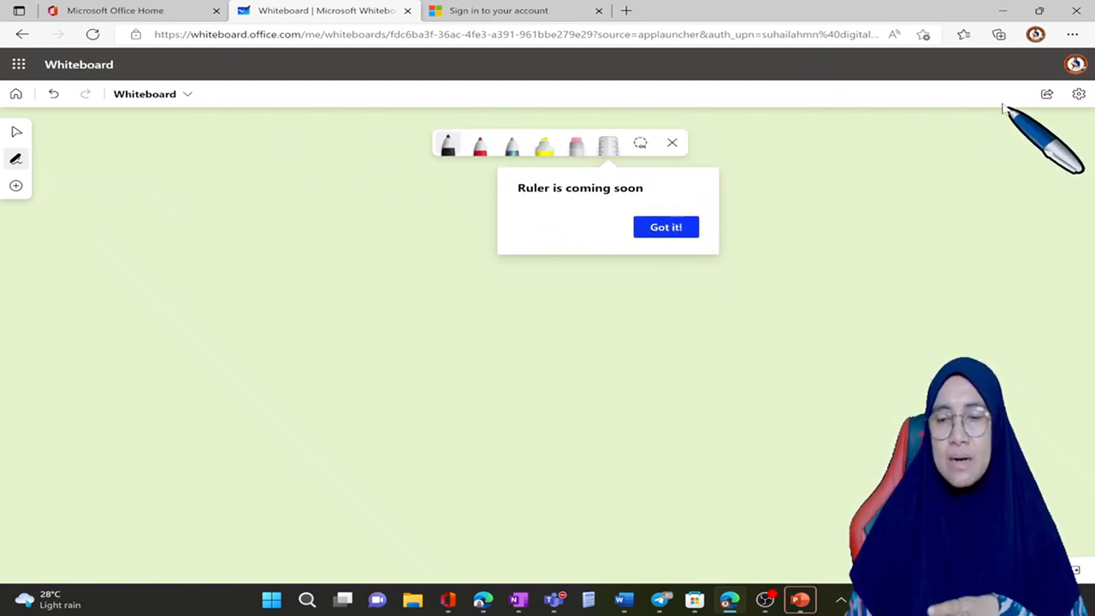
left_click(682, 226)
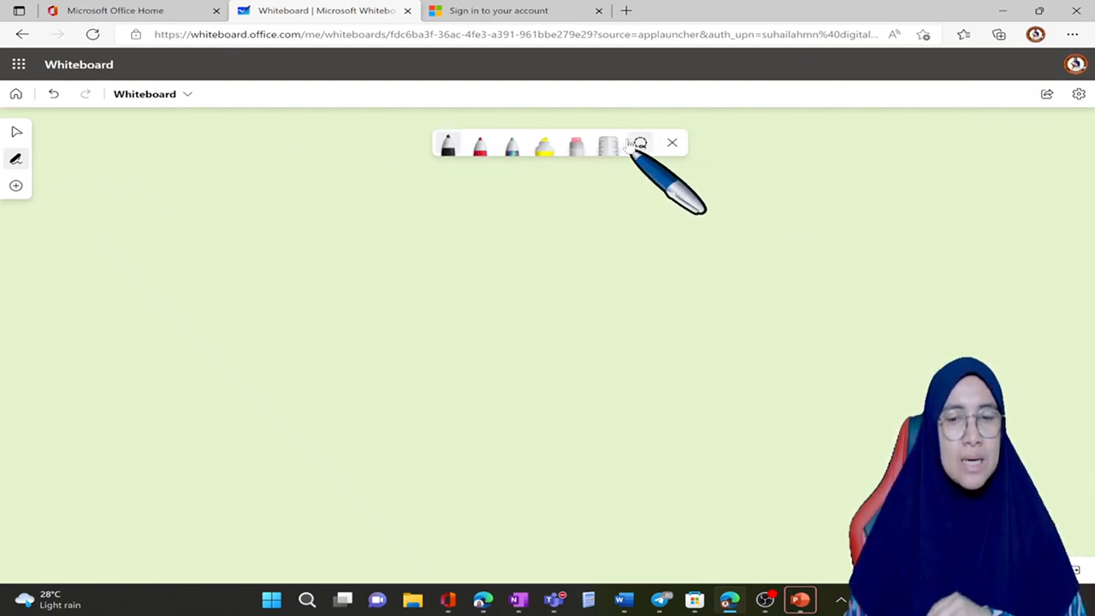
left_click(621, 146)
left_click(657, 226)
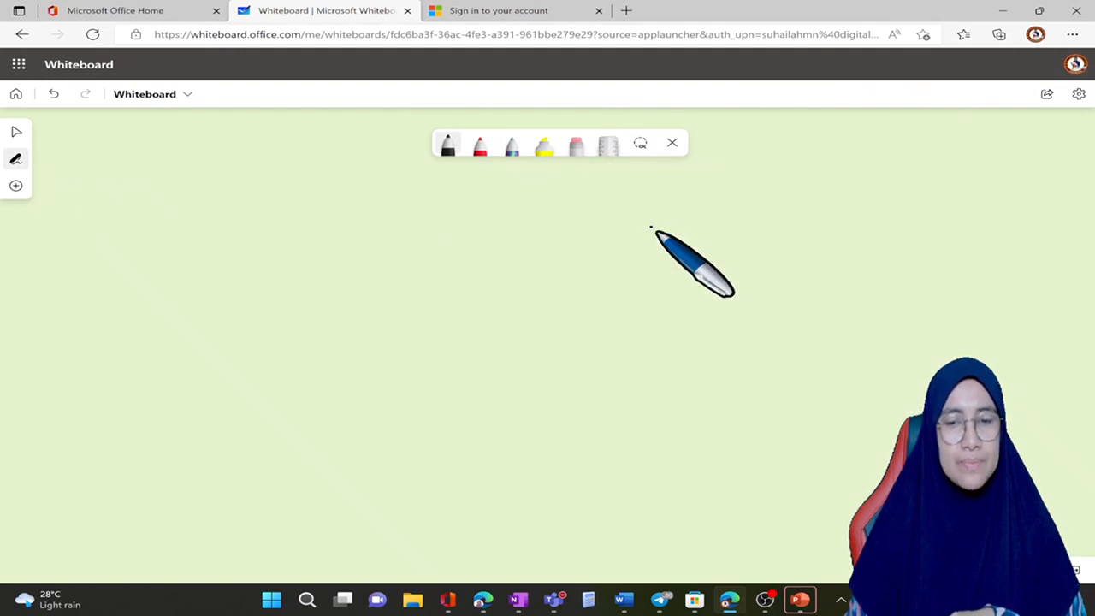
left_click(614, 149)
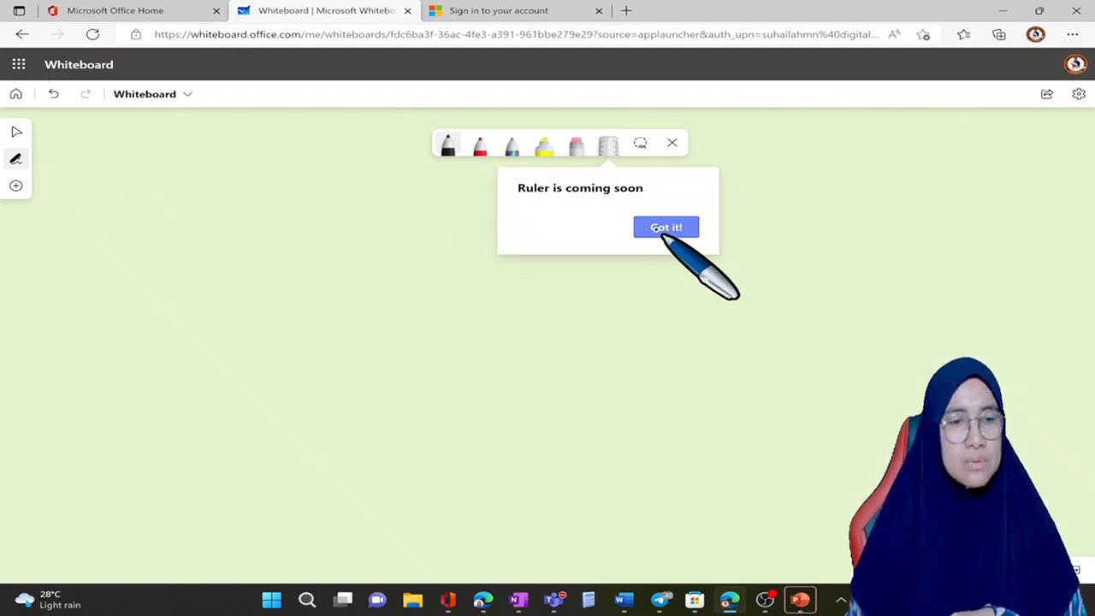
left_click(658, 228)
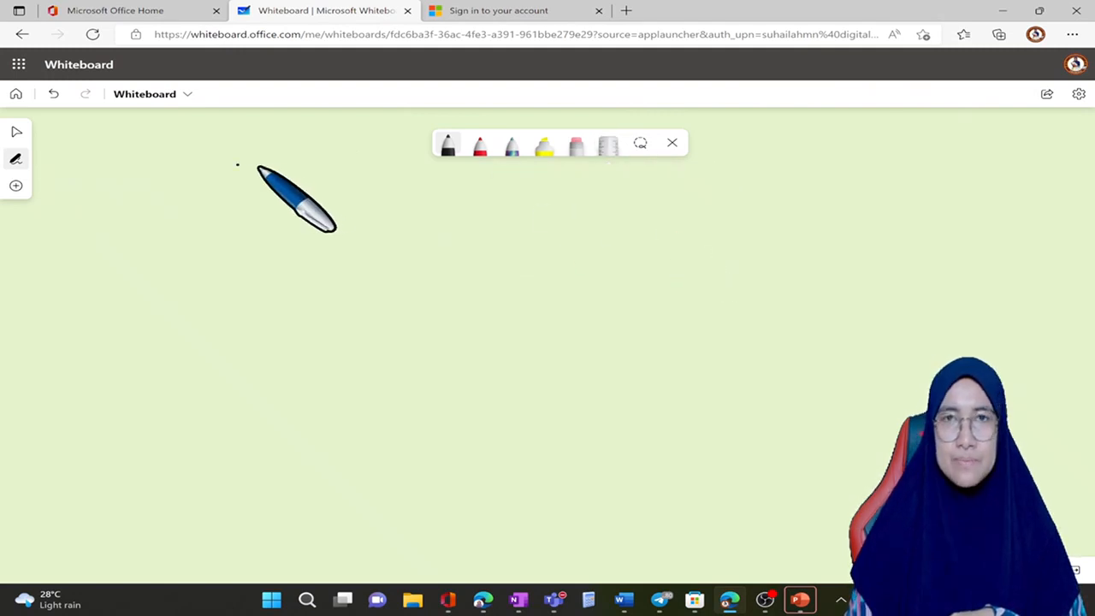
Step: Add a single yellow sticky note to the board
left_click(15, 185)
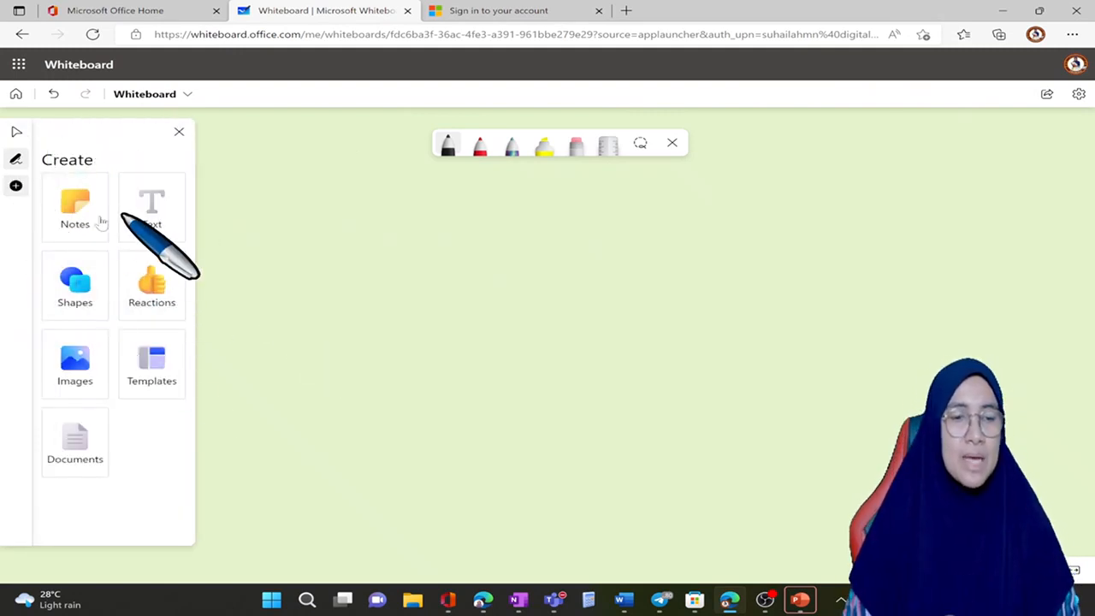
left_click(101, 222)
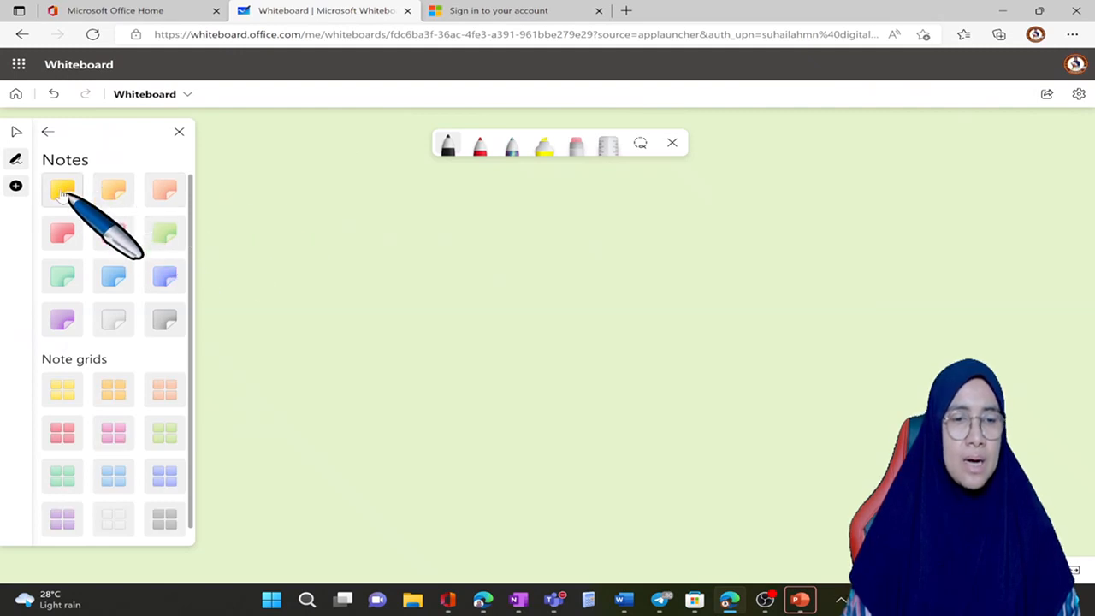
left_click(292, 231)
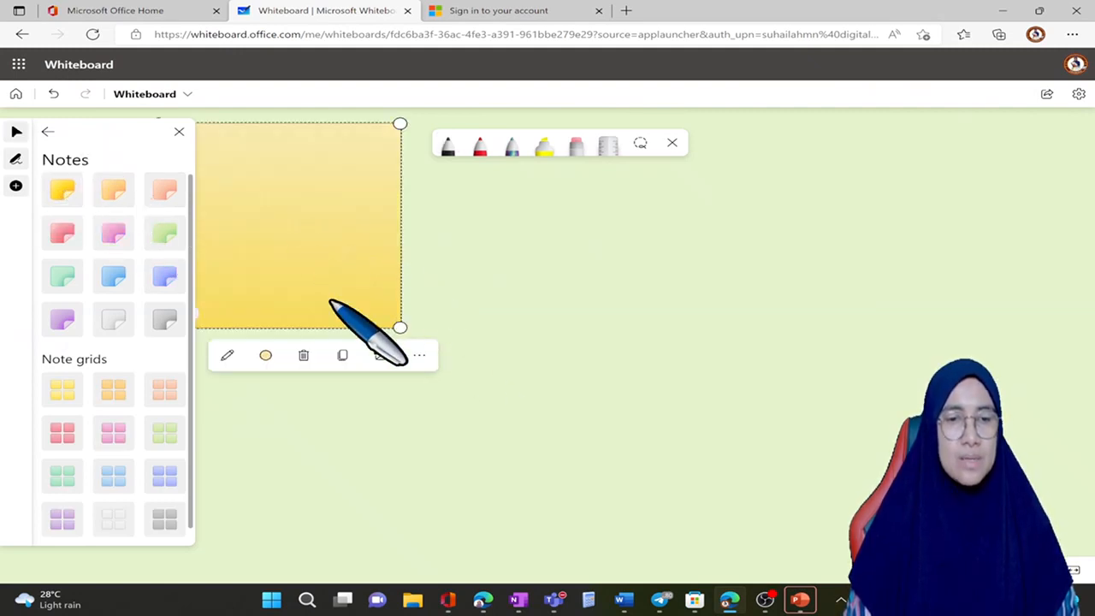
Step: Examine the yellow note at different zoom levels and pan the board around it
scroll(517, 338, "up", 3)
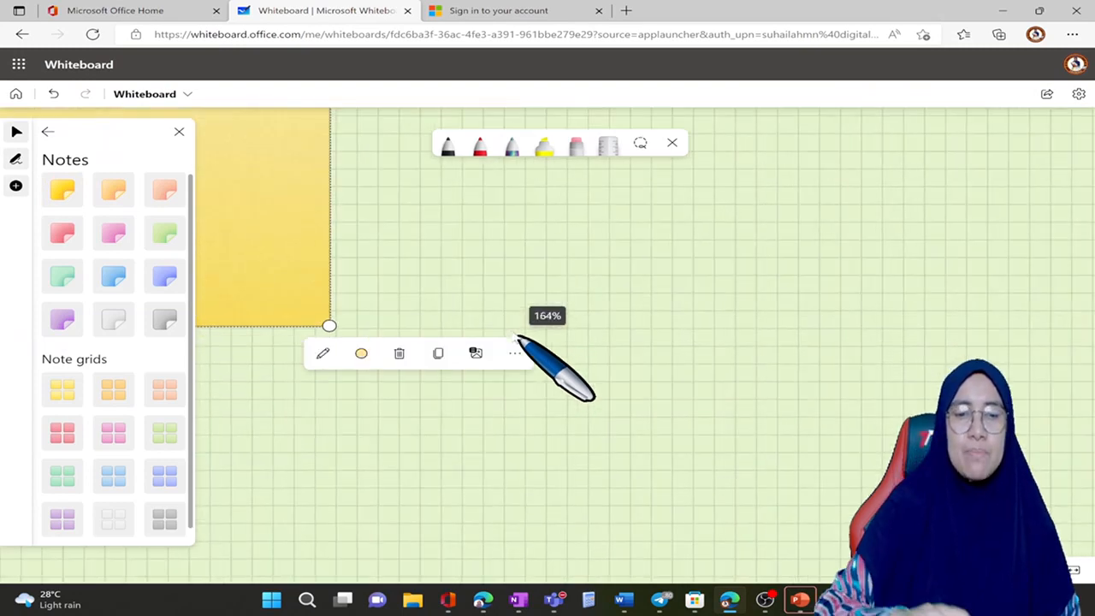
scroll(517, 338, "left", 4)
scroll(516, 338, "up", 2)
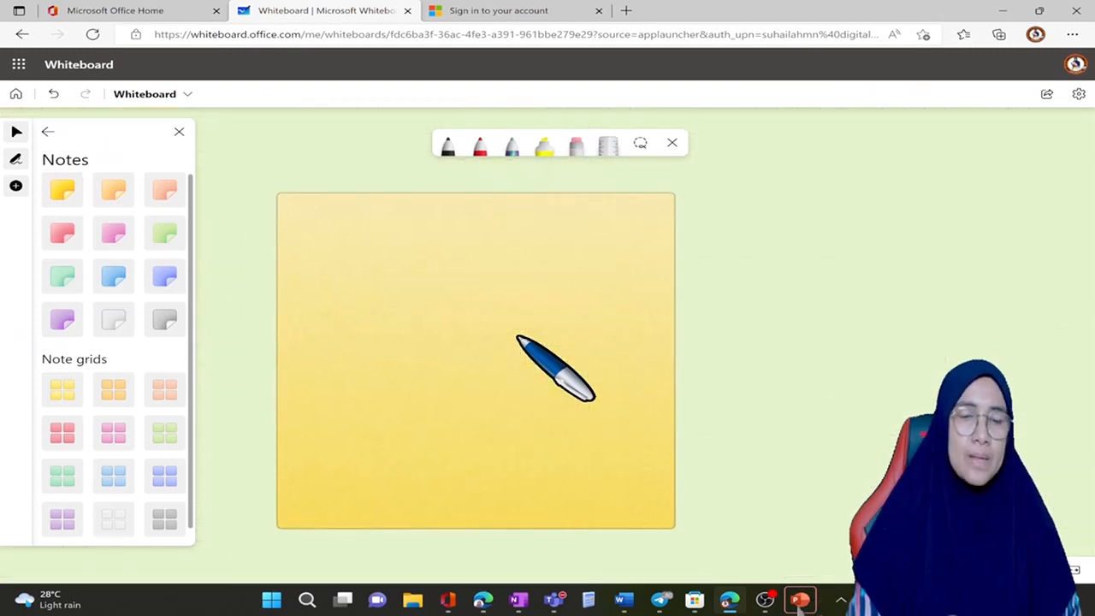
scroll(517, 336, "up", 5)
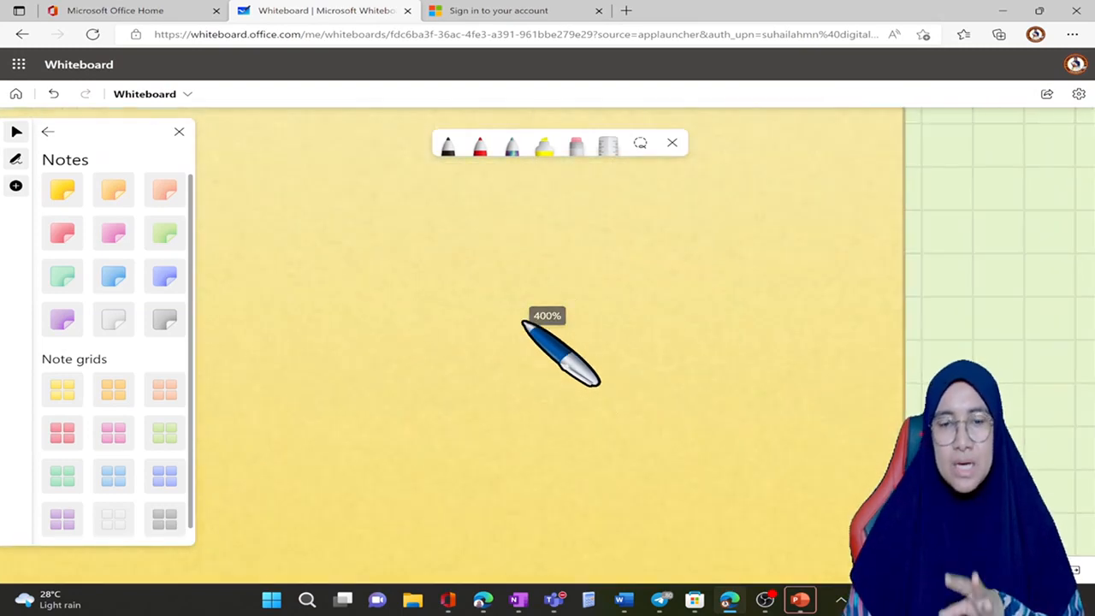
scroll(528, 310, "up", 4)
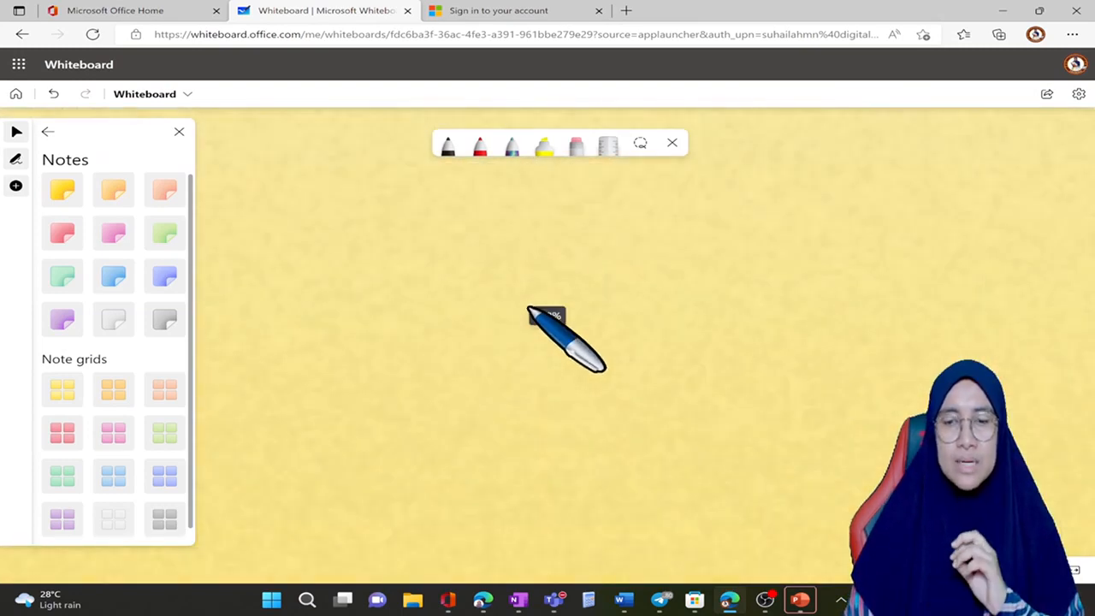
scroll(513, 315, "down", 5)
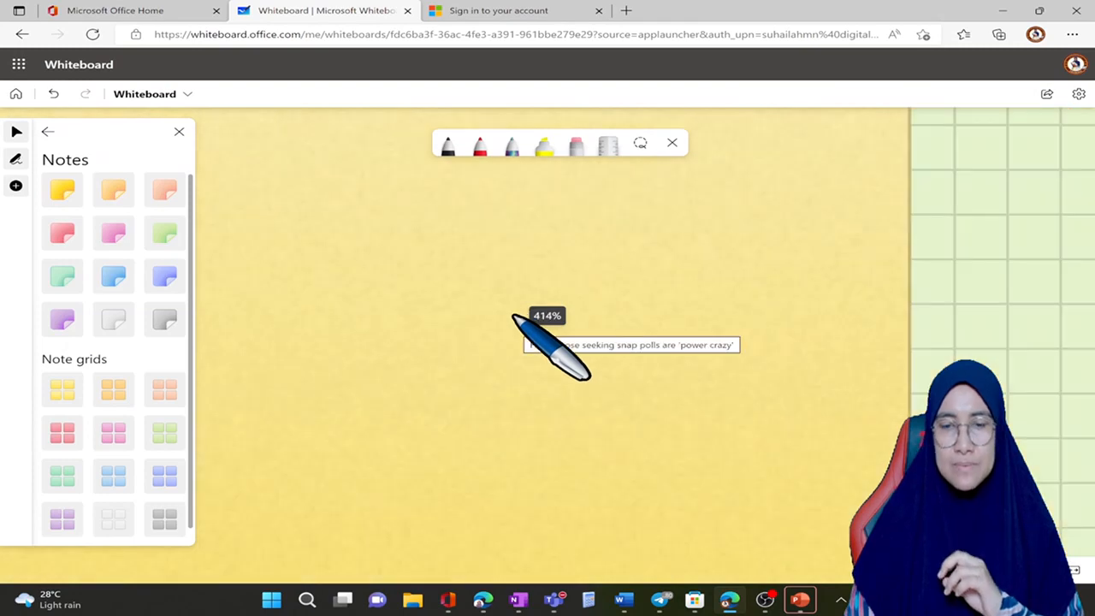
scroll(518, 323, "down", 2)
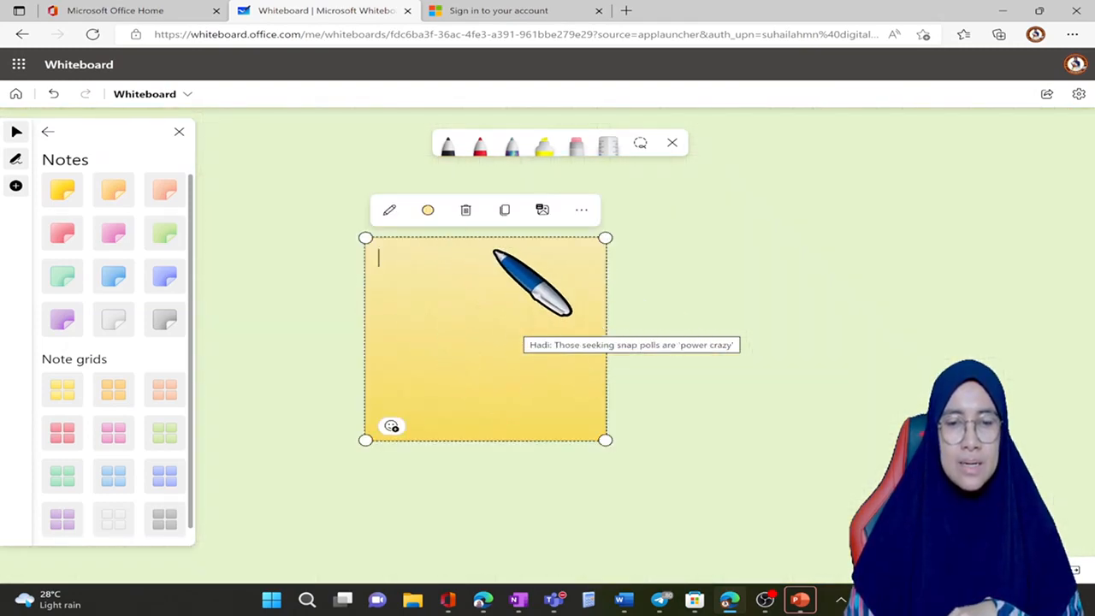
scroll(741, 346, "up", 2)
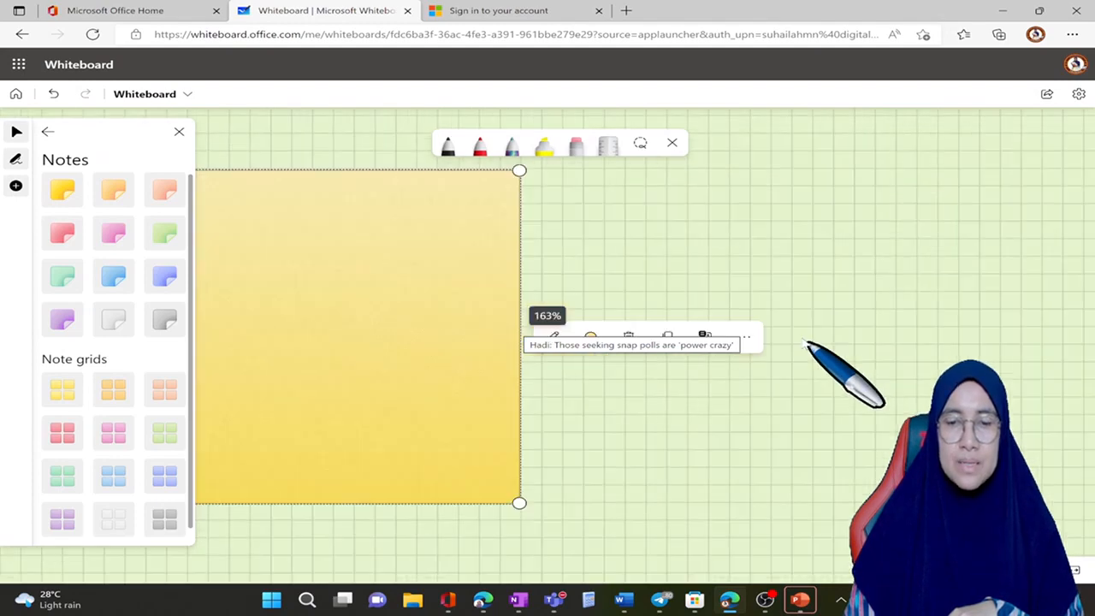
scroll(804, 343, "up", 2)
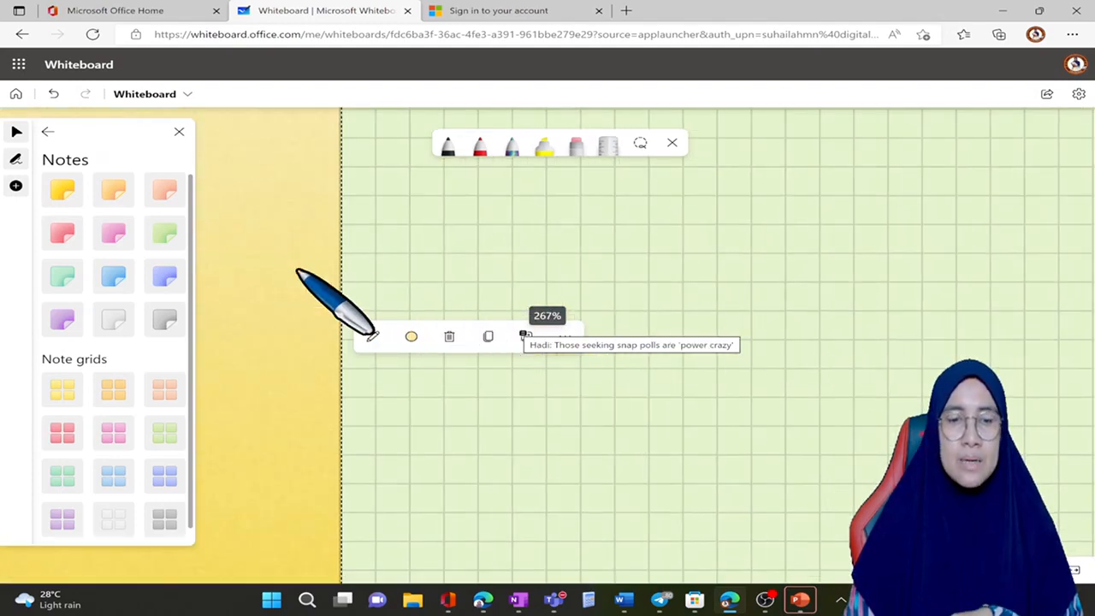
scroll(344, 291, "down", 2)
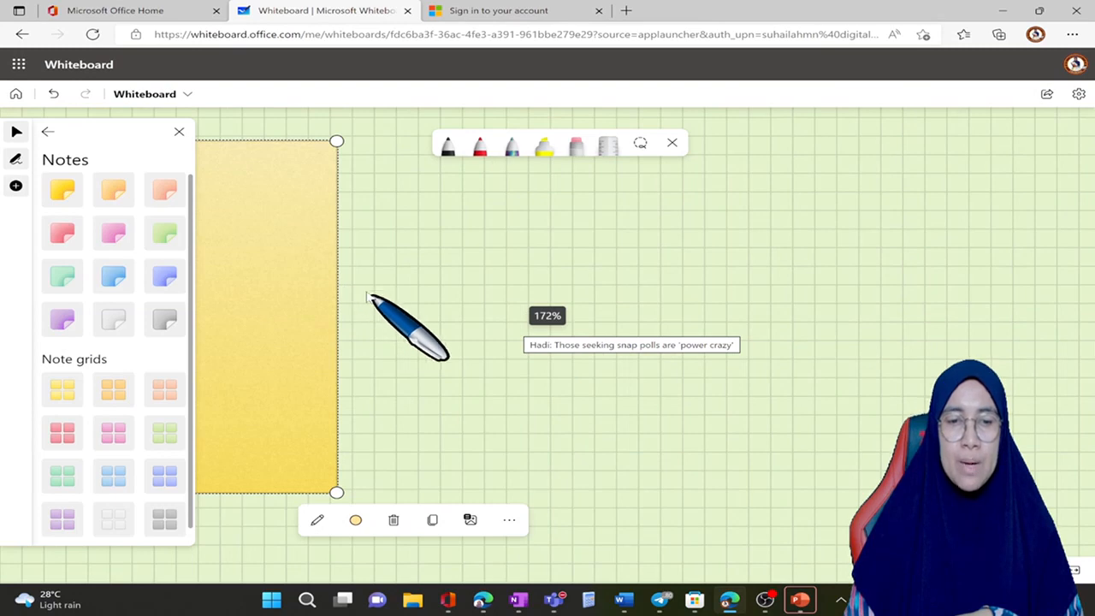
scroll(368, 295, "down", 3)
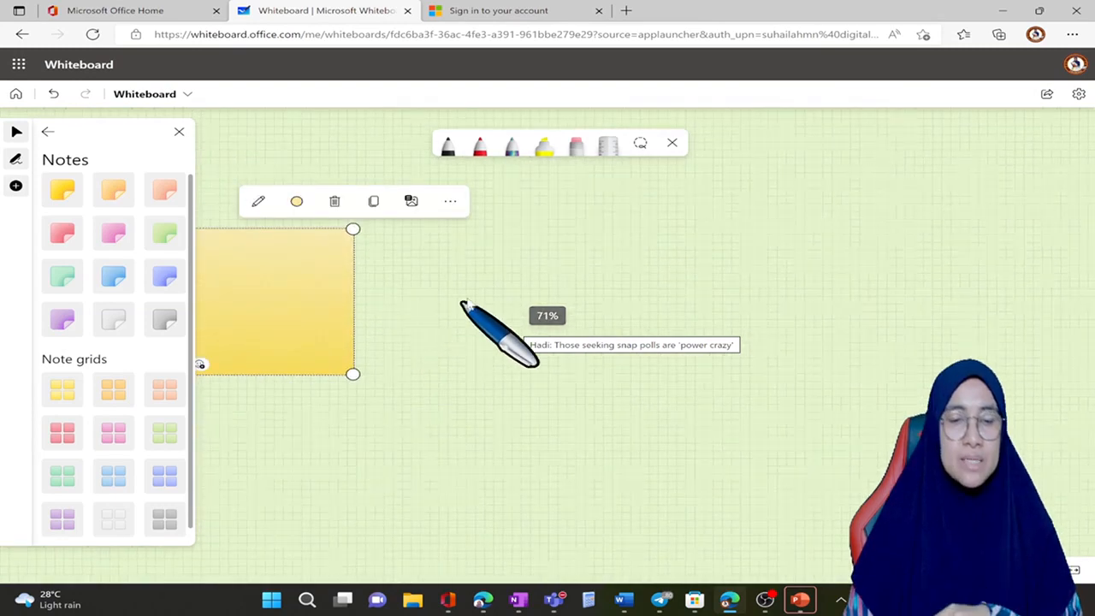
left_click_drag(368, 308, 248, 94)
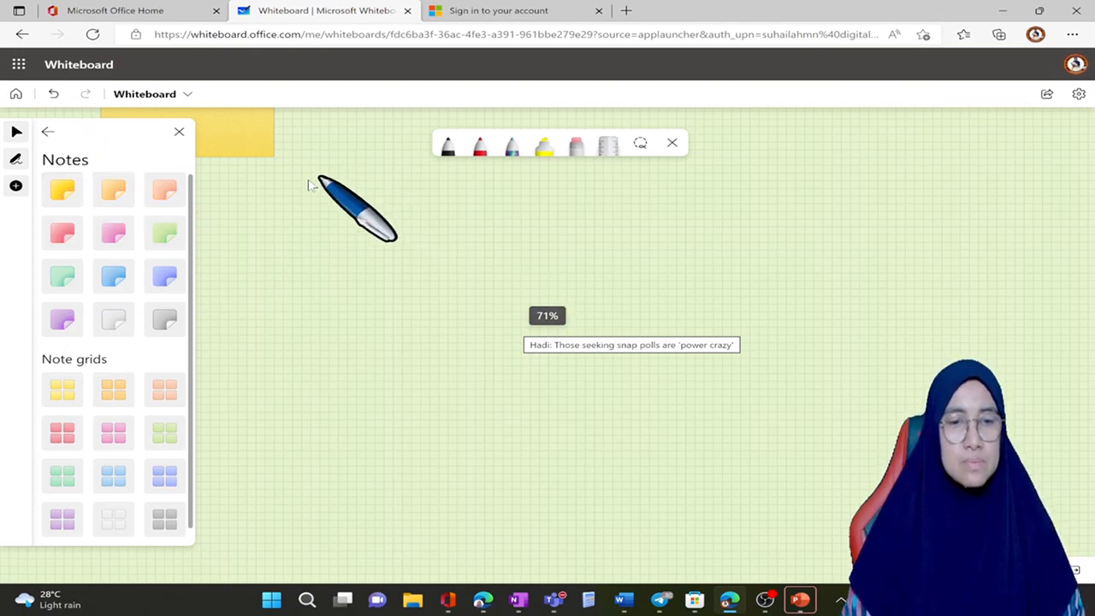
scroll(349, 250, "left", 3)
scroll(349, 249, "up", 2)
scroll(348, 250, "left", 2)
scroll(349, 250, "up", 3)
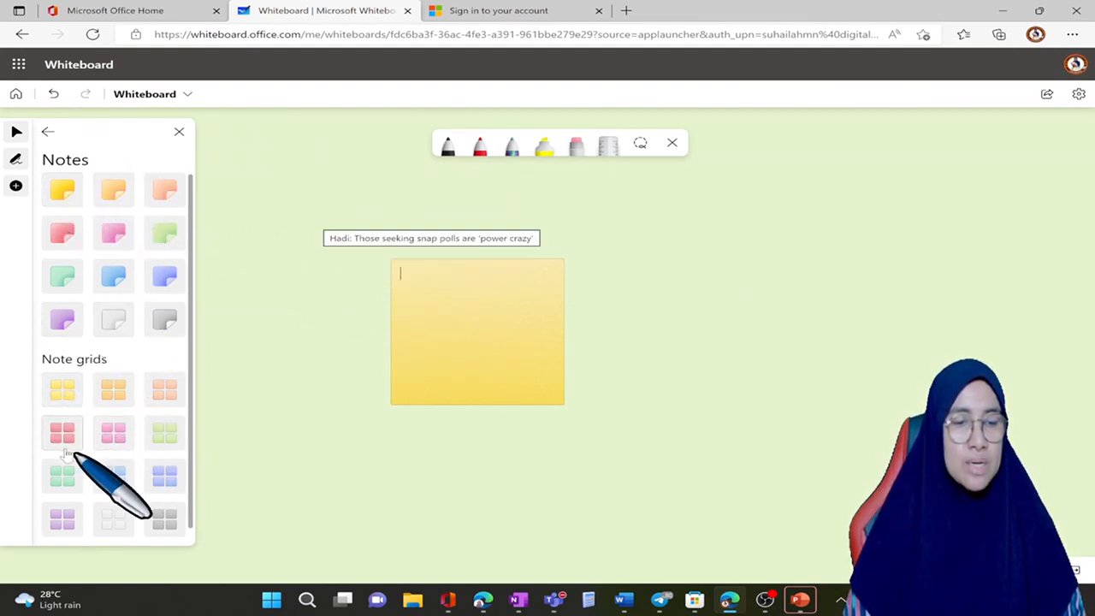
Step: Insert a pink note grid, move it beside the yellow note, and select the yellow note
left_click(114, 434)
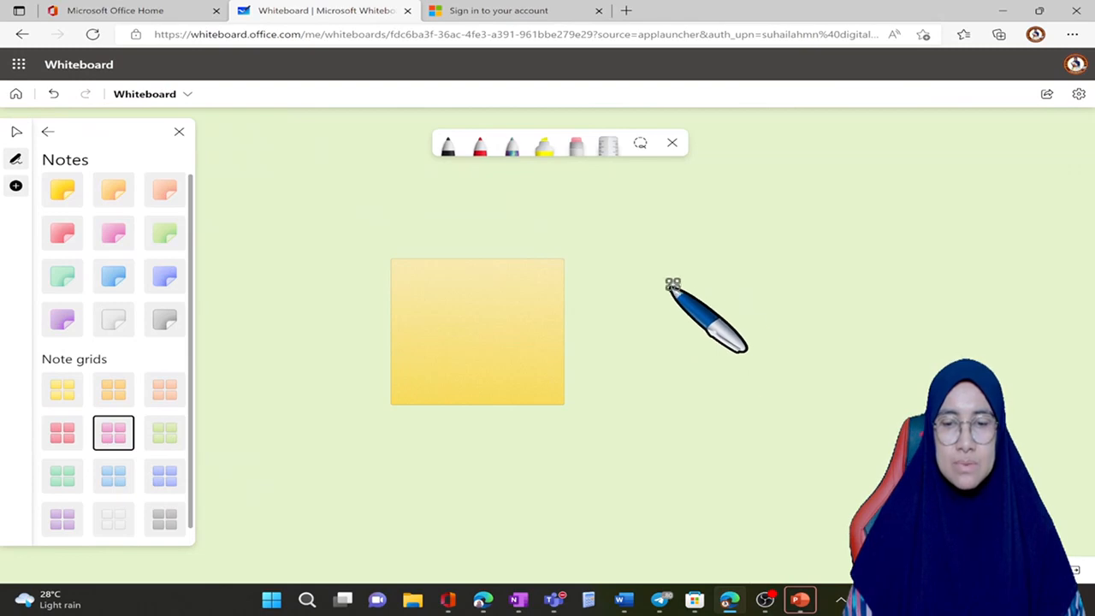
left_click(643, 276)
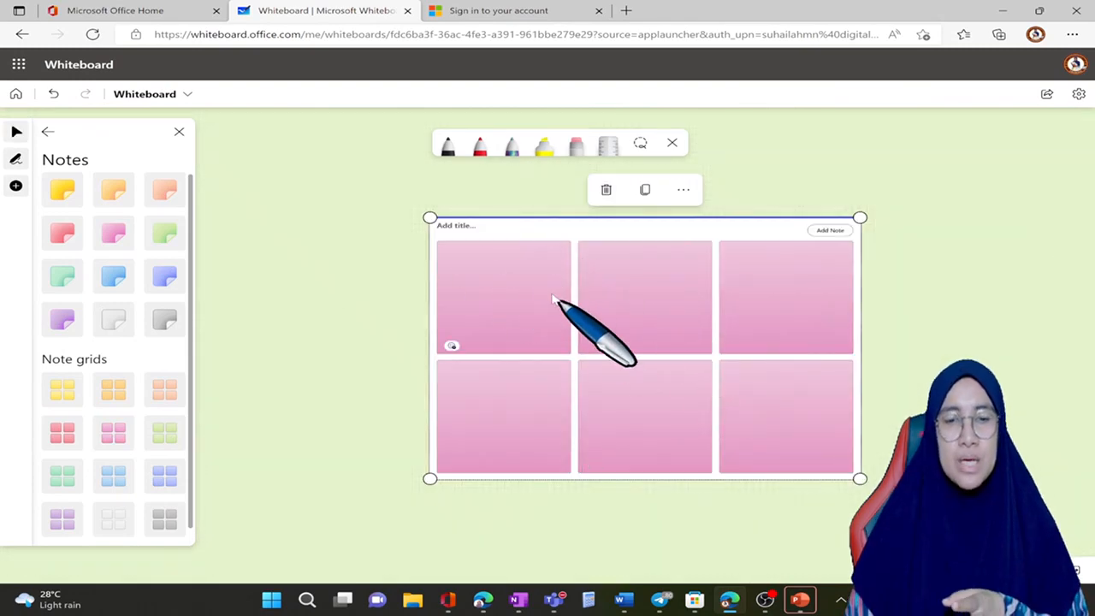
left_click_drag(575, 238, 787, 246)
left_click(508, 375)
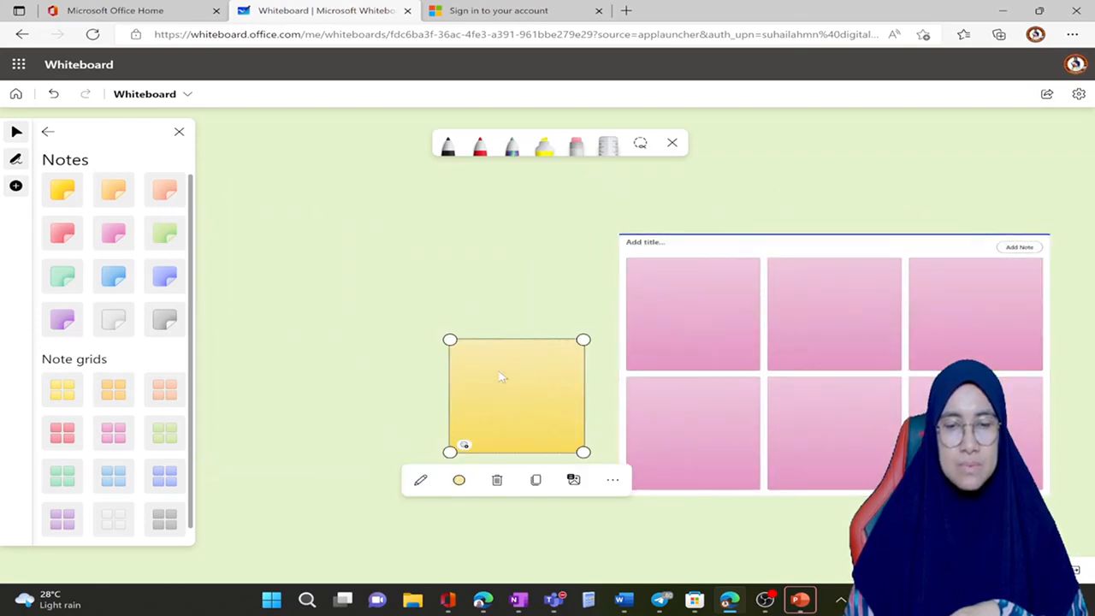
Step: Move the yellow note up and away from the pink grid, and write SESSI SANTAI MICROSOFT WHITEBOARD on it
left_click_drag(502, 377, 383, 265)
left_click(377, 271)
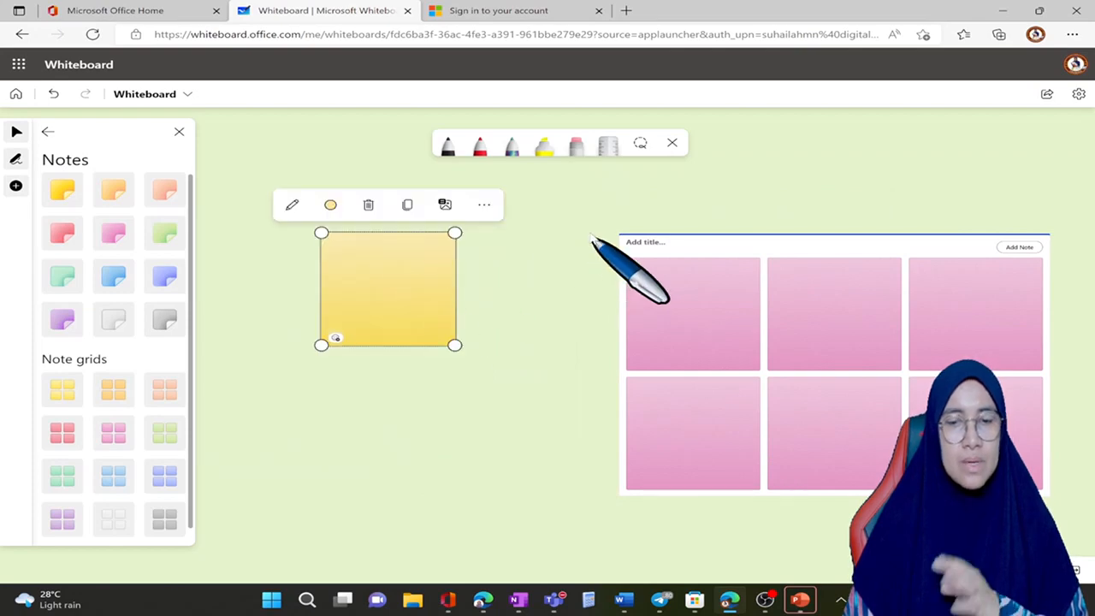
left_click(591, 238)
left_click(329, 265)
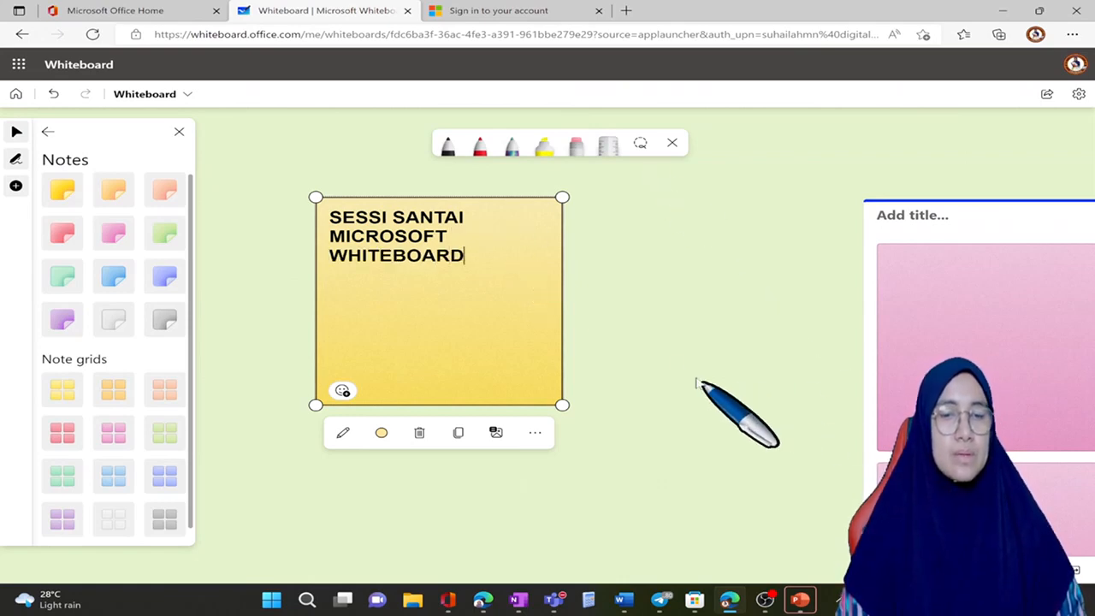
left_click(666, 366)
Step: Change the note's background colour to peach and view its alt text entry without adding a description
left_click(484, 322)
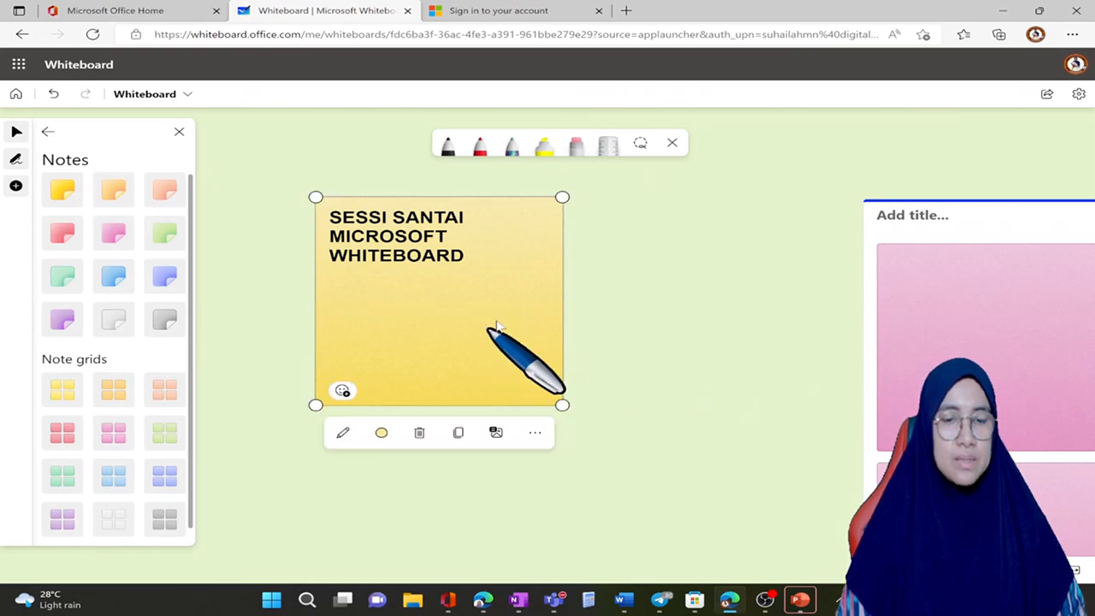
left_click(381, 433)
left_click(694, 287)
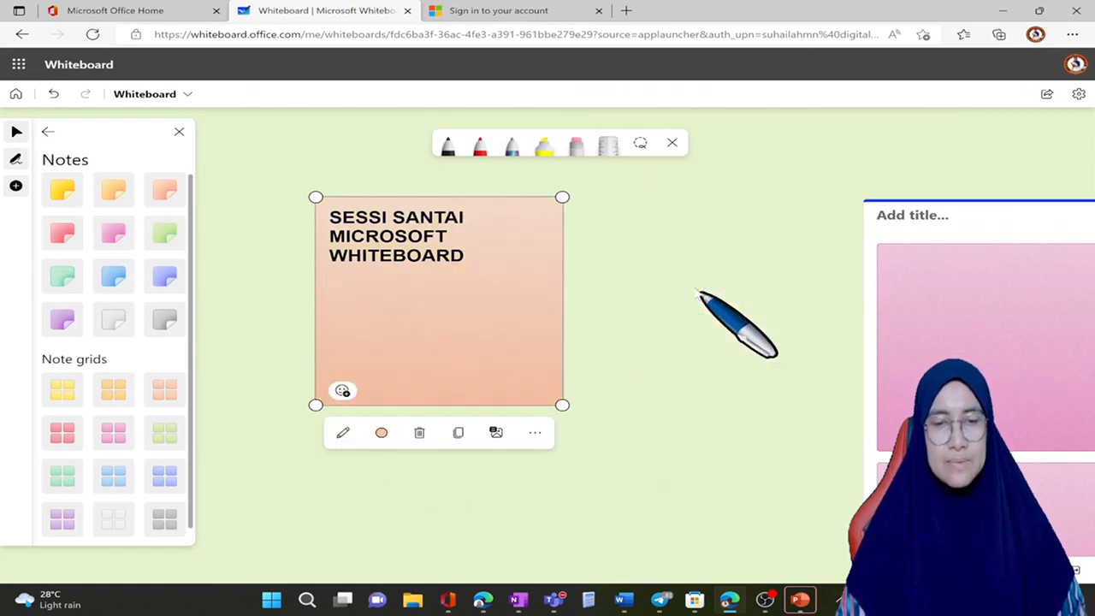
left_click(496, 434)
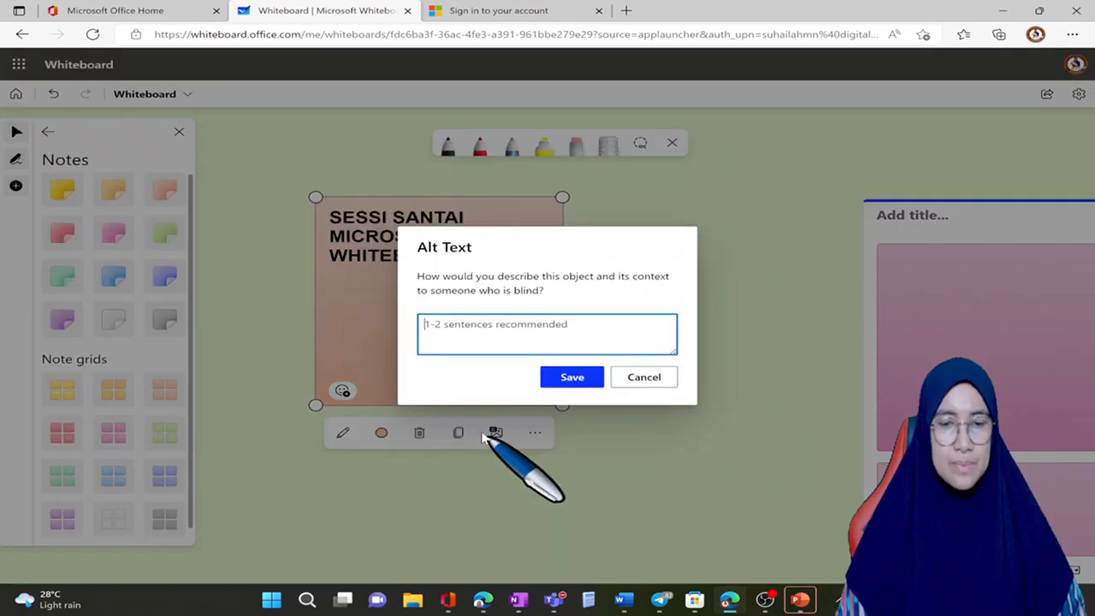
left_click(647, 379)
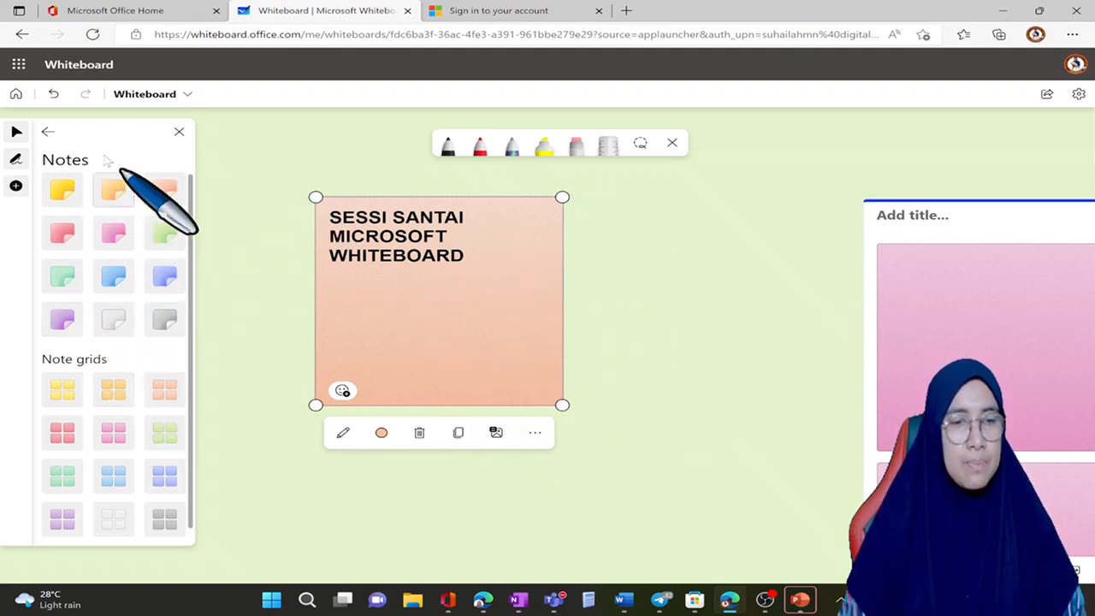
left_click(48, 132)
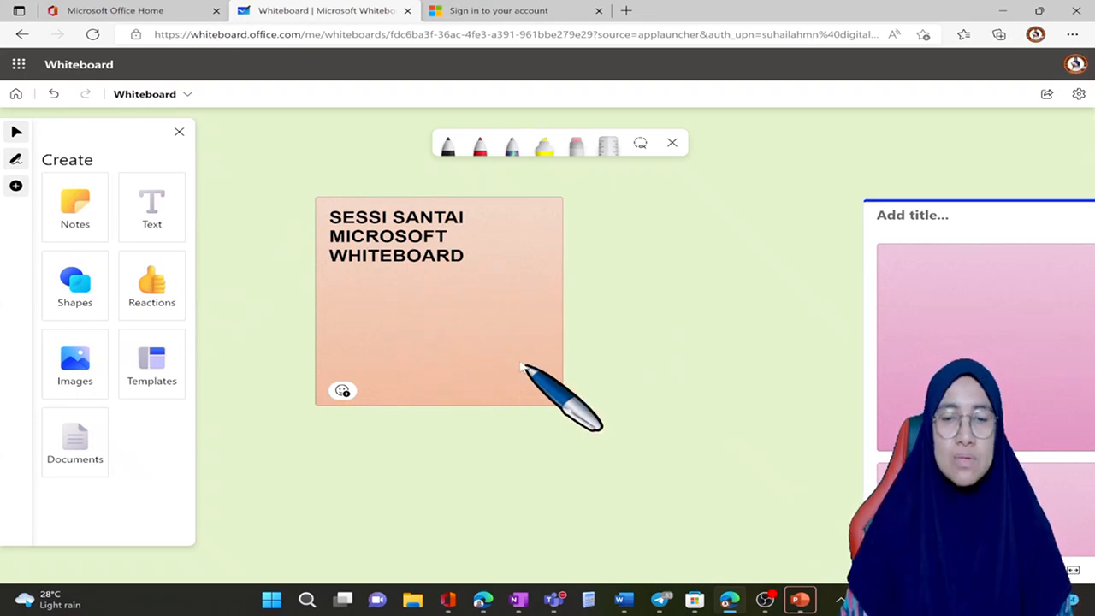
scroll(457, 347, "down", 5)
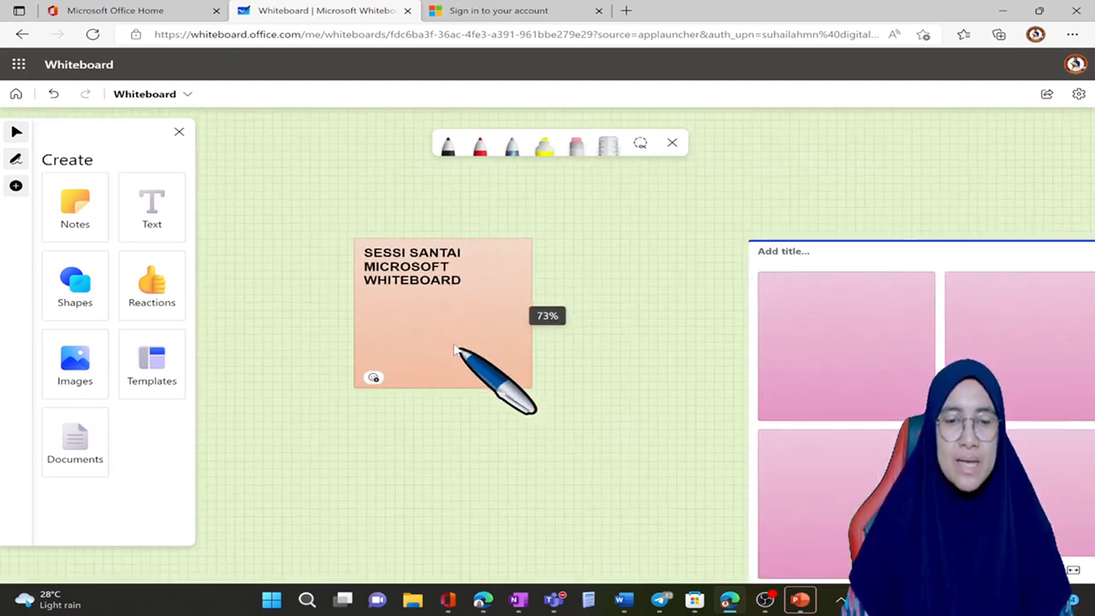
scroll(455, 349, "up", 3)
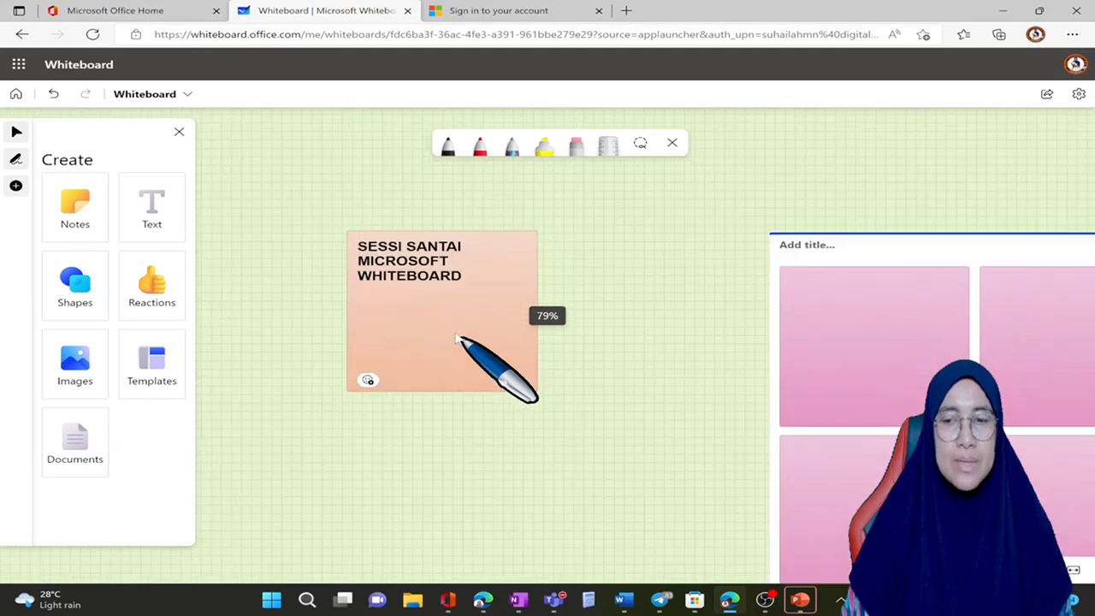
scroll(456, 336, "down", 5)
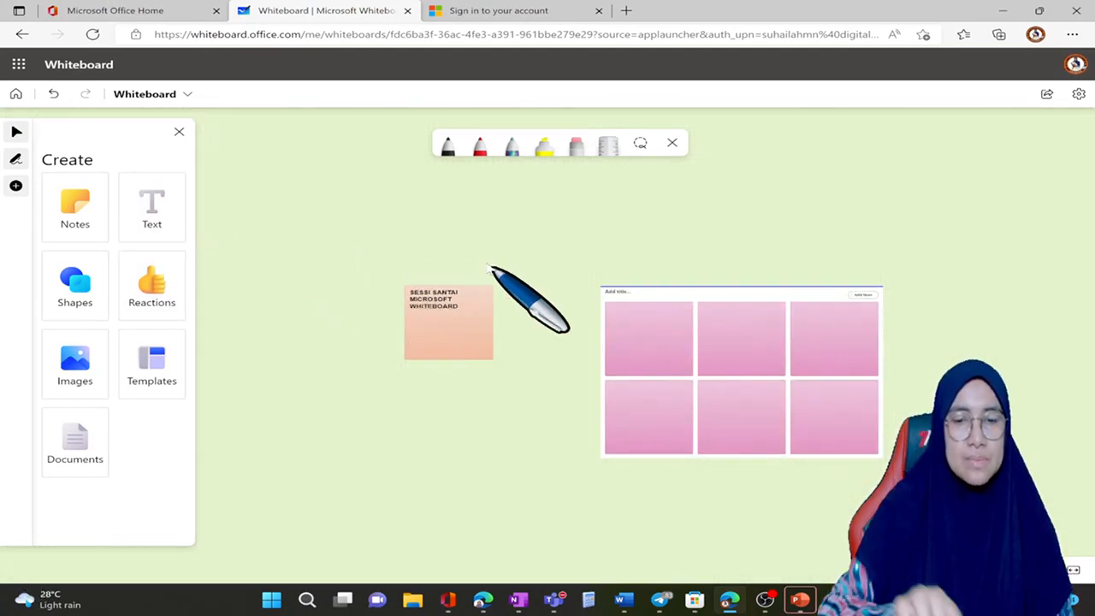
scroll(487, 269, "up", 2)
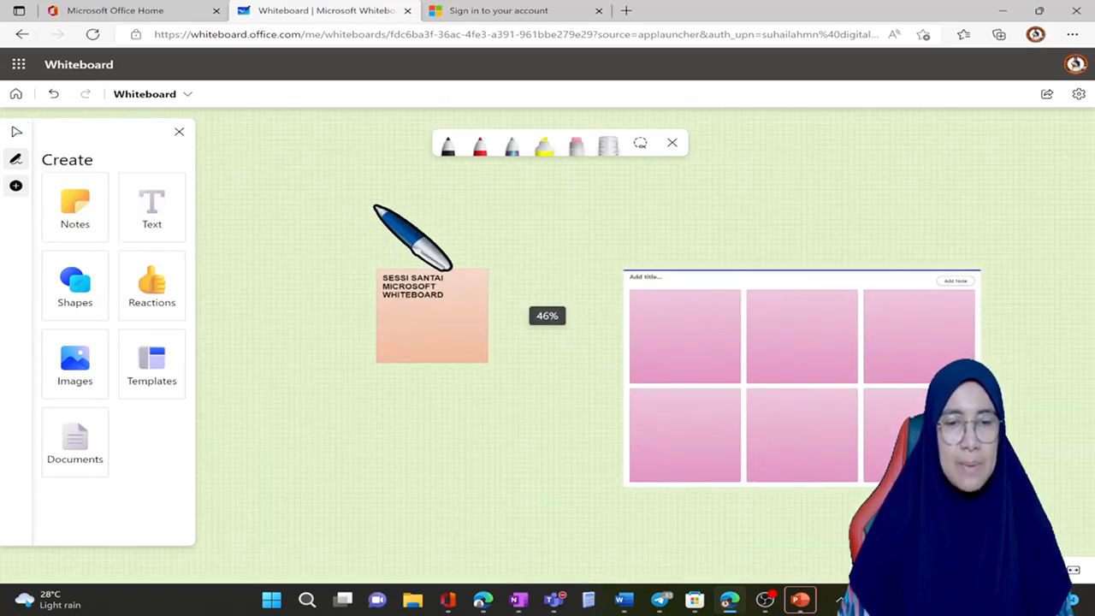
left_click(374, 206)
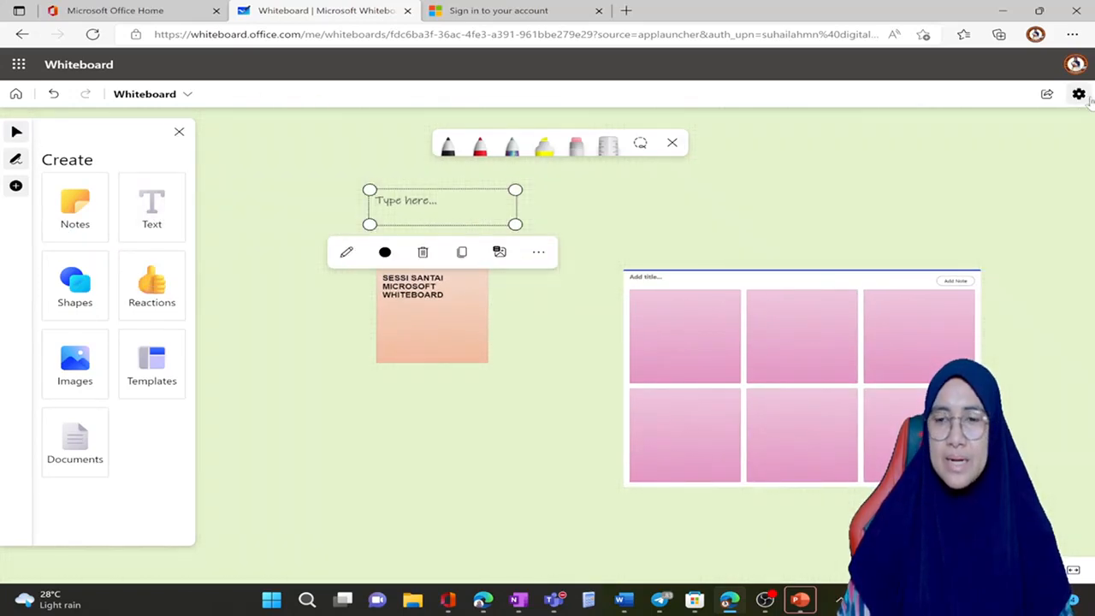
Step: Set the board's background colour to white
left_click(1080, 96)
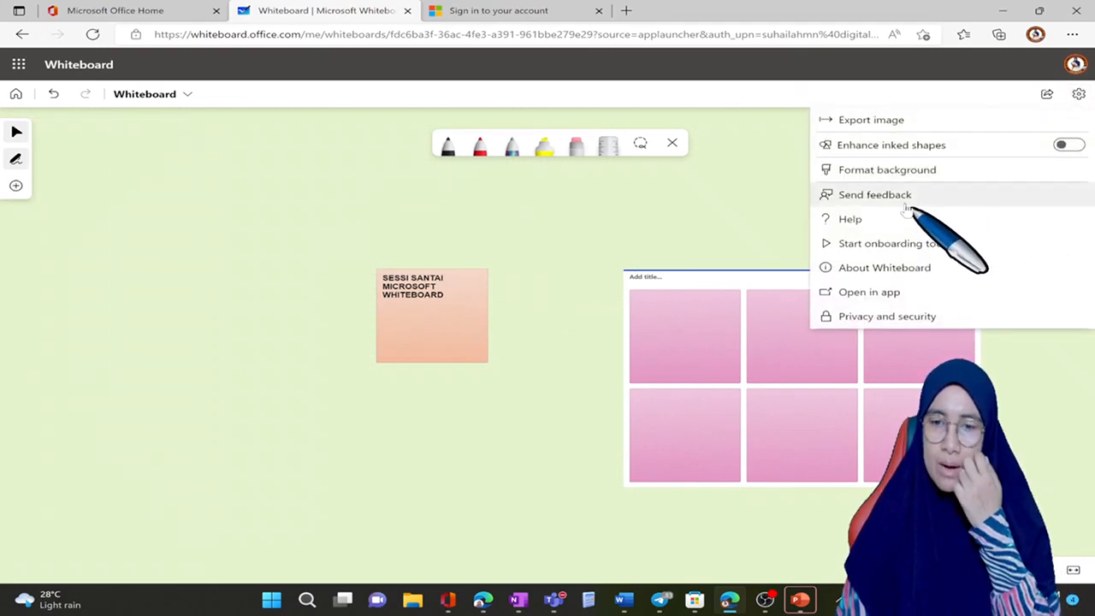
left_click(915, 176)
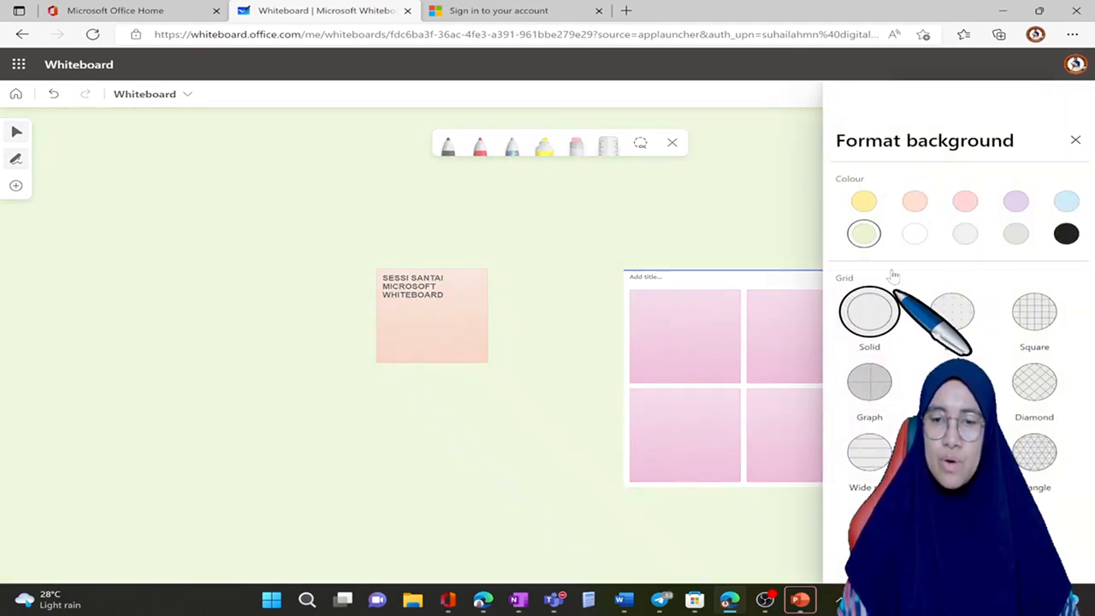
left_click(915, 234)
left_click(543, 238)
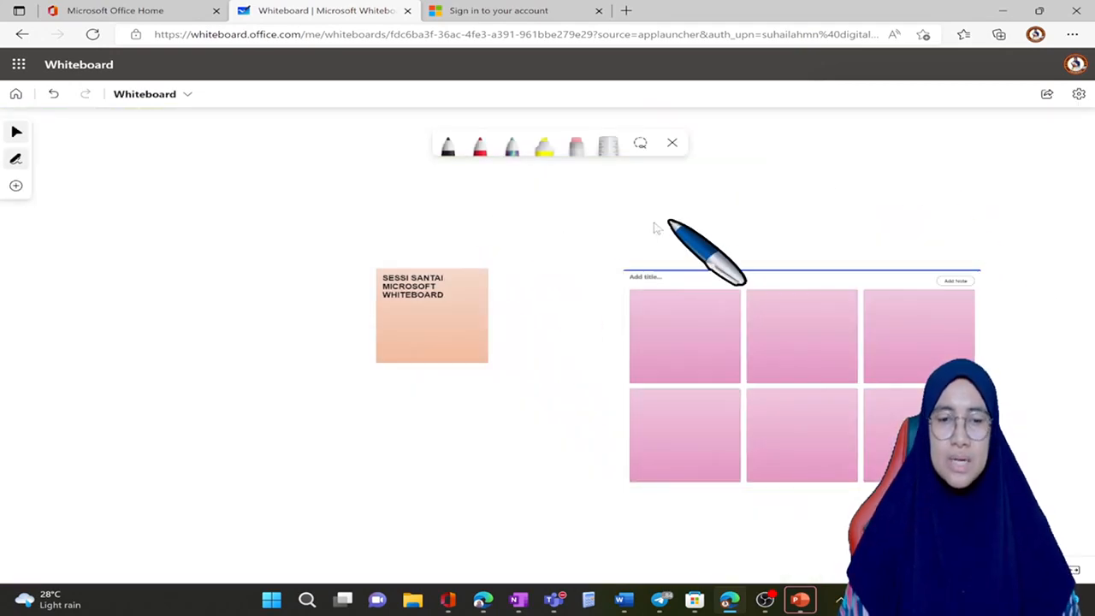
Step: Add a text box just above the peach note reading SESSI SANTAI
scroll(667, 224, "up", 4)
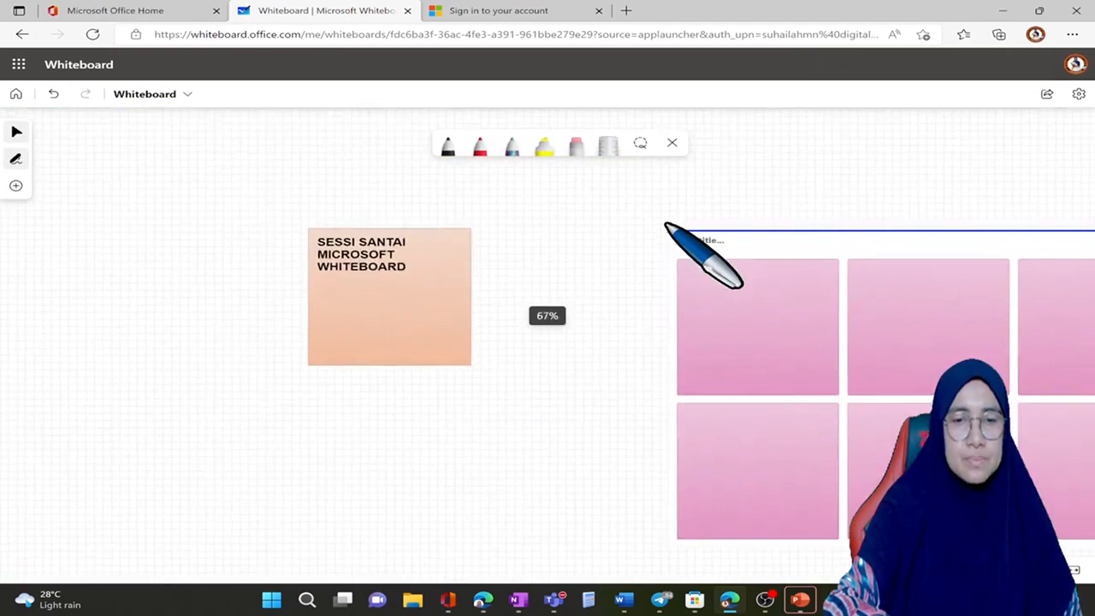
scroll(667, 224, "up", 1)
scroll(654, 218, "up", 1)
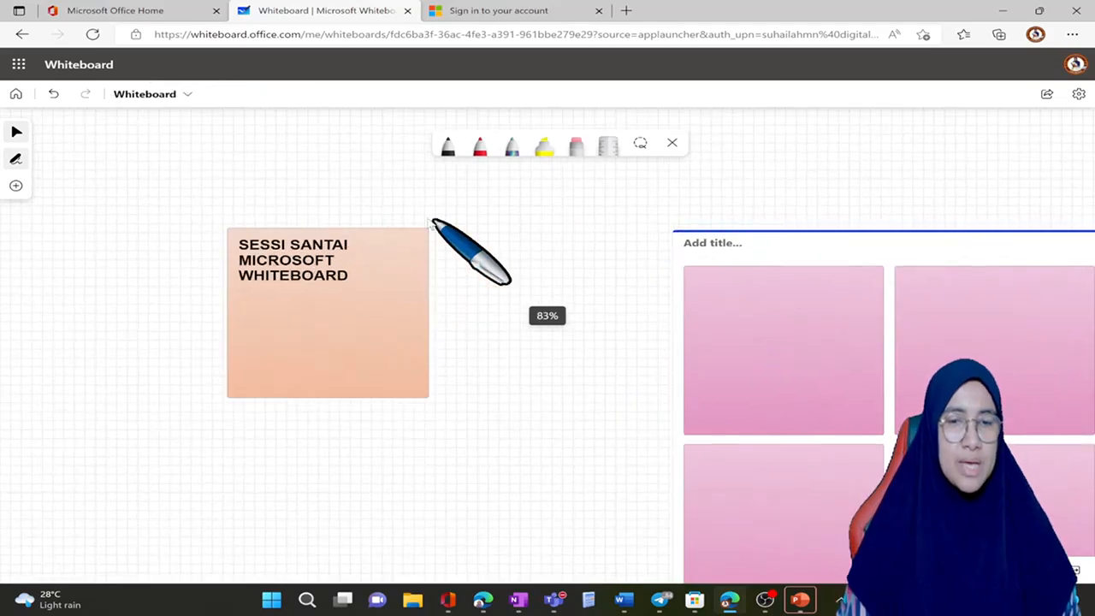
left_click(21, 190)
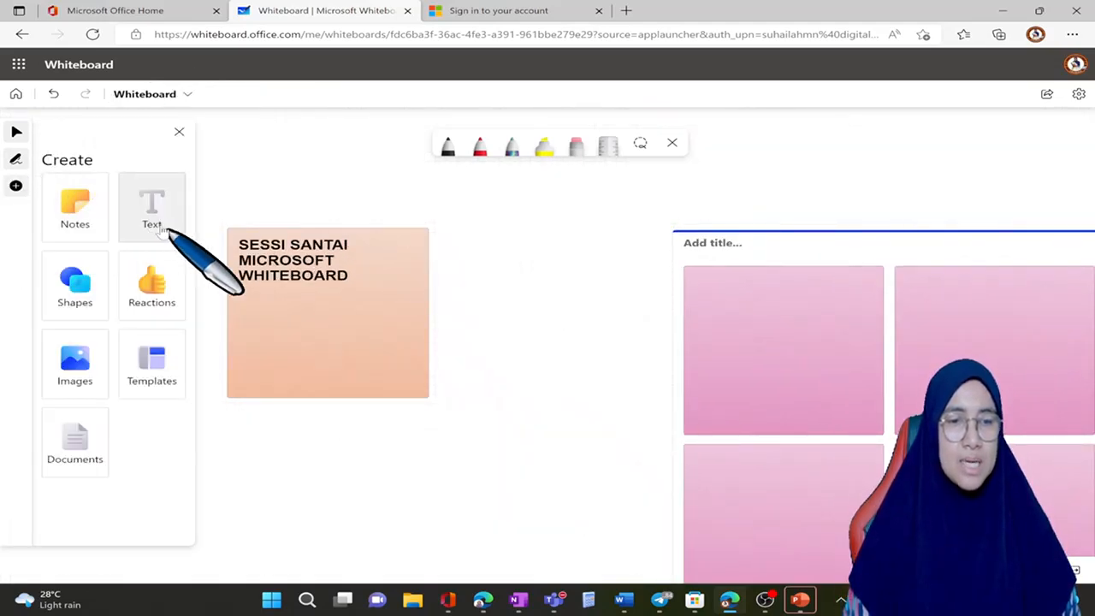
double_click(244, 188)
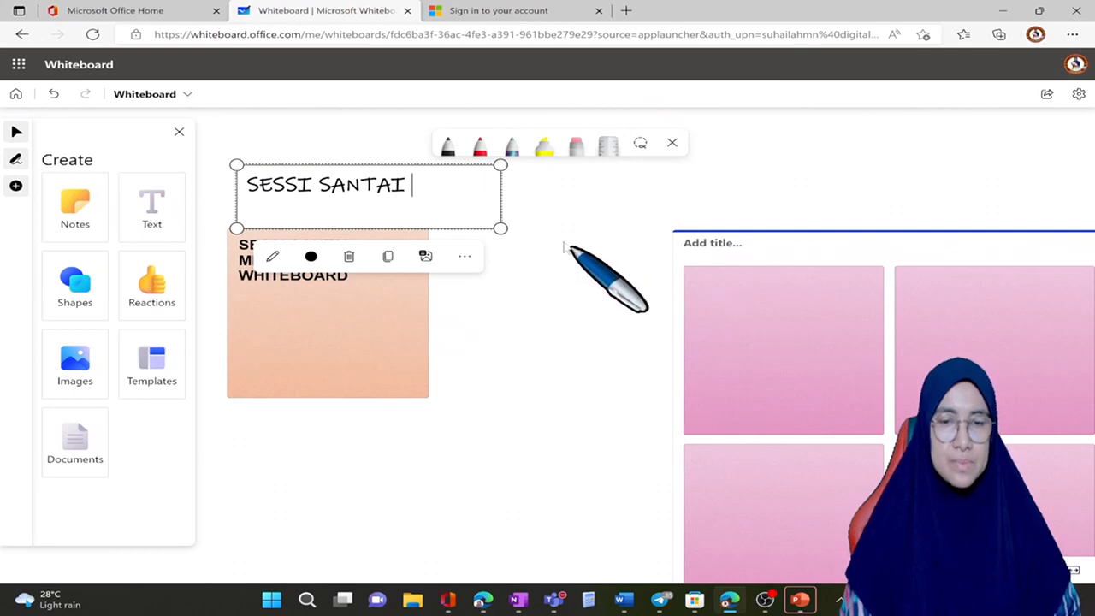
Step: Enlarge the text box and extend its text to SESSI SANTAI PETANG JUMAAT
left_click_drag(541, 218, 669, 219)
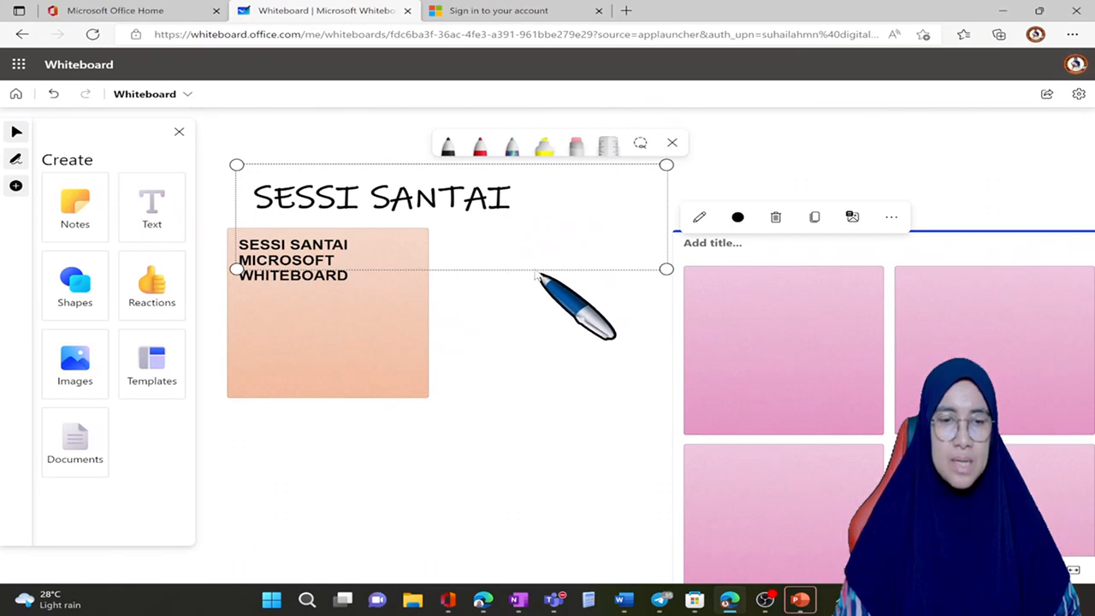
double_click(506, 200)
left_click(524, 200)
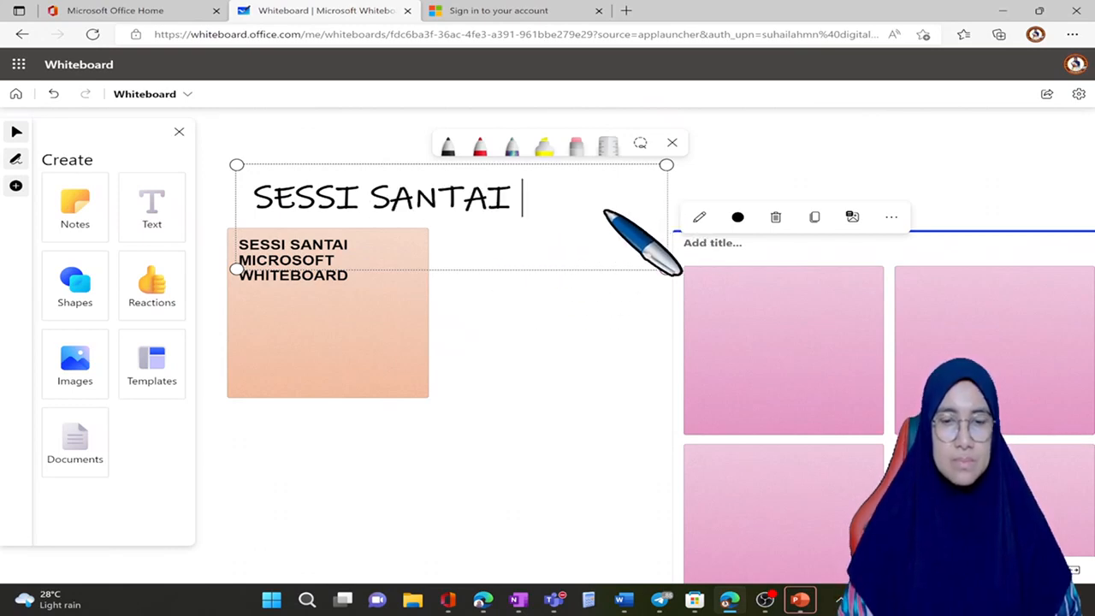
type("PETANG JUMAAT")
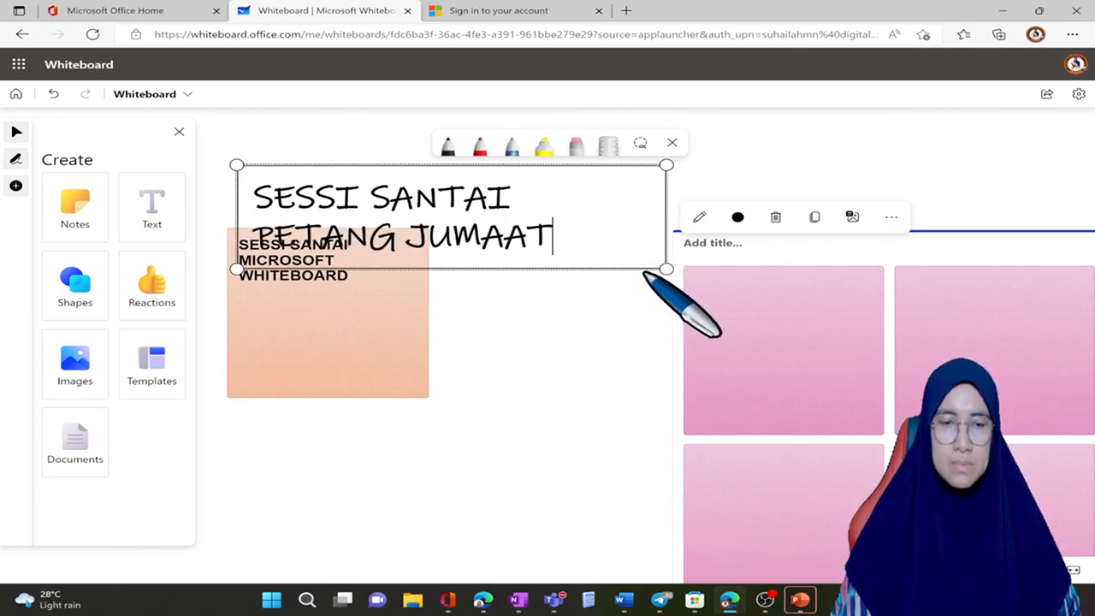
Step: Enlarge and widen the title text box to fit its text on one line, and move it clear above the note and grid
left_click_drag(671, 272, 892, 324)
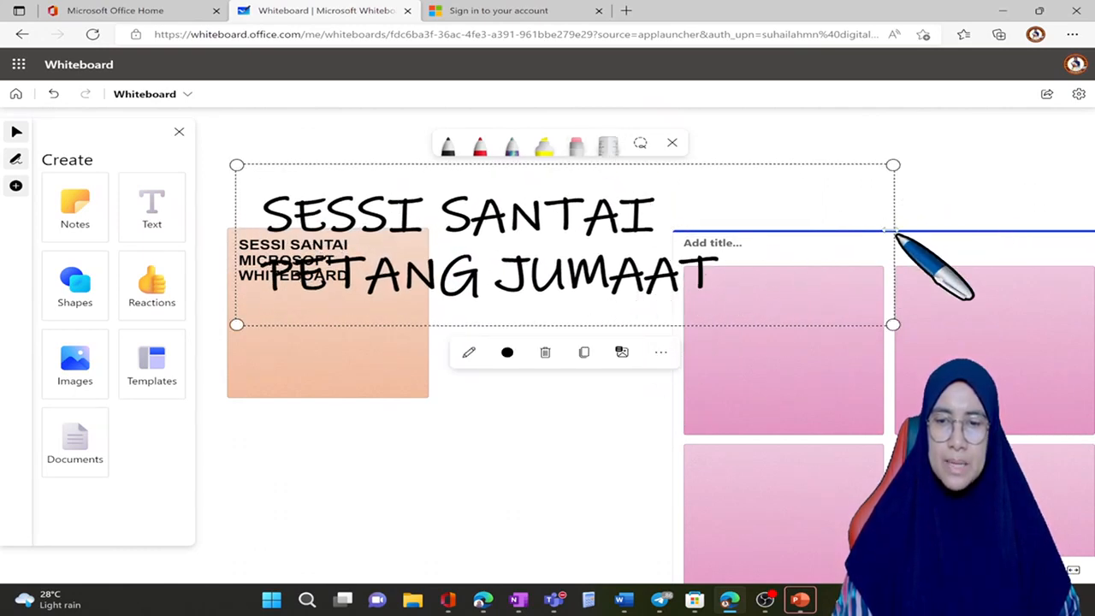
left_click_drag(905, 231, 975, 225)
left_click_drag(1090, 226, 1092, 227)
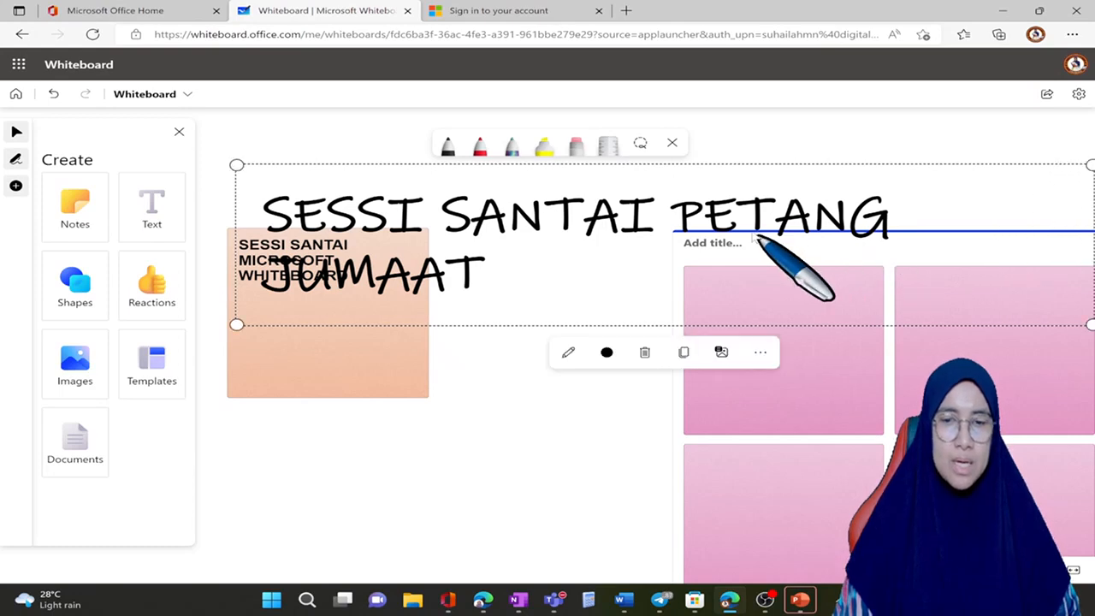
scroll(492, 327, "down", 5)
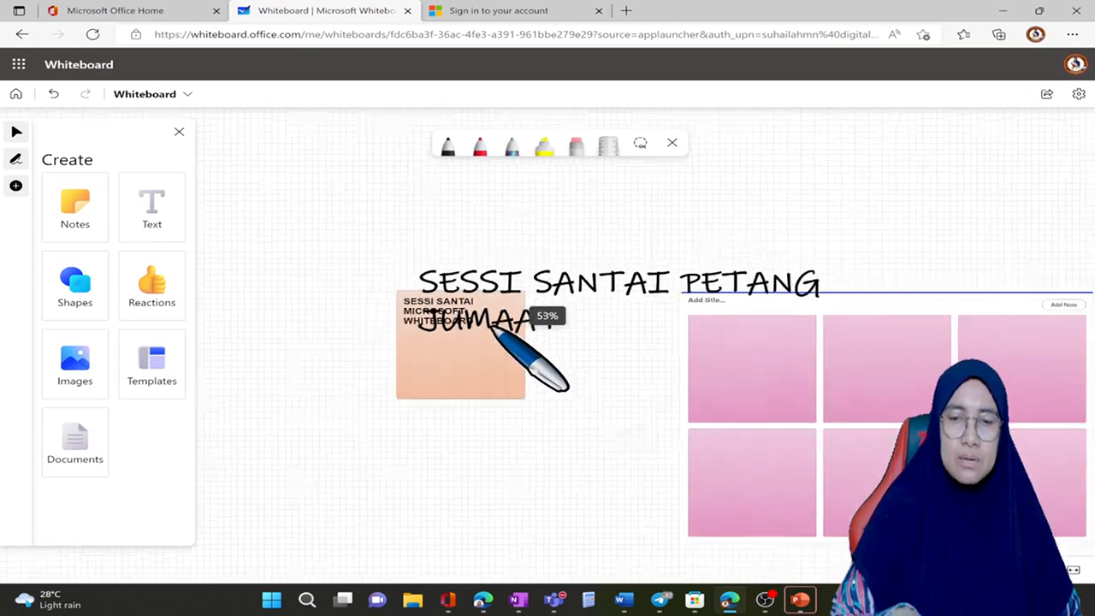
left_click(628, 290)
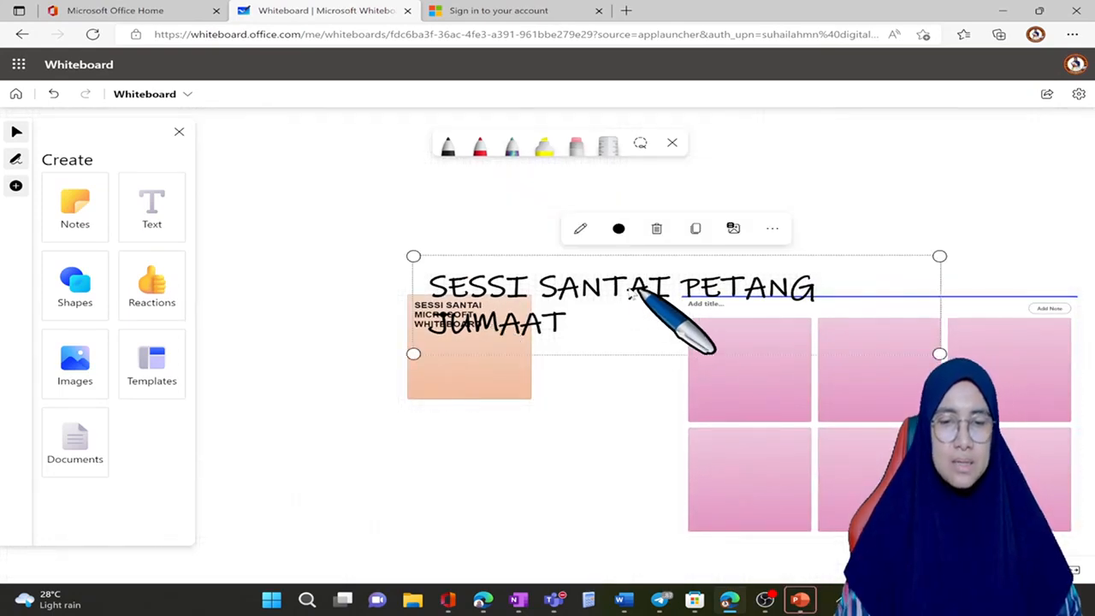
left_click_drag(629, 290, 461, 210)
left_click_drag(771, 217, 863, 222)
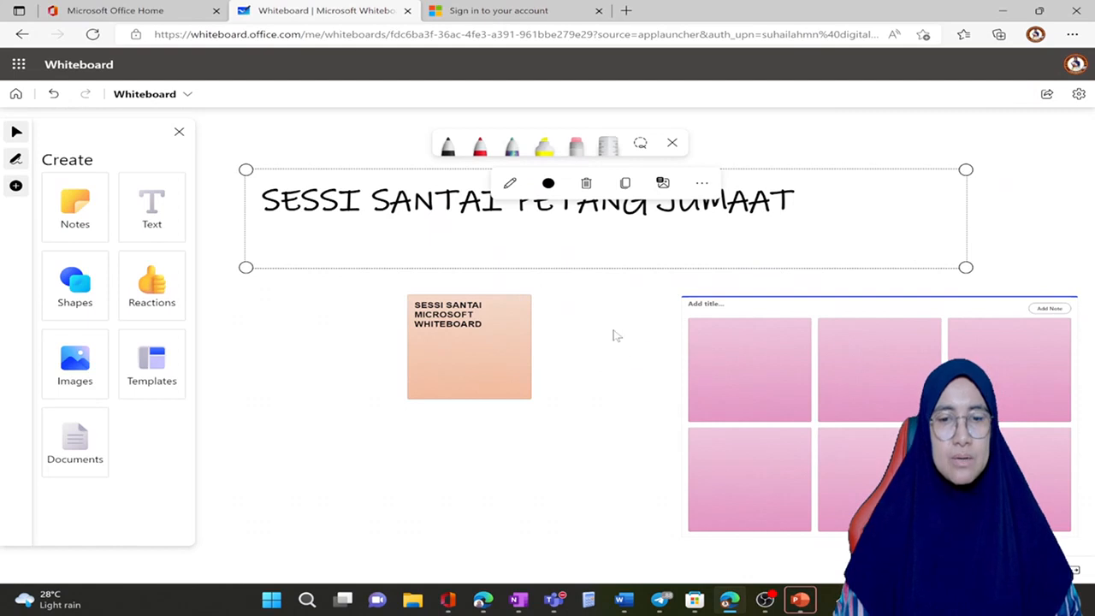
left_click(620, 283)
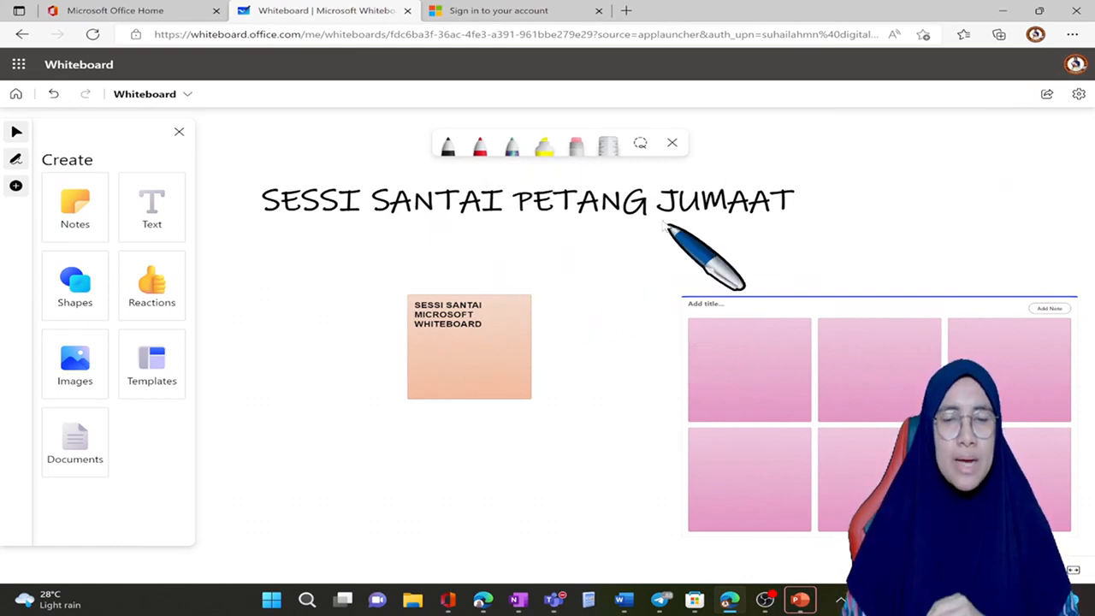
Step: Move the peach note beside the end of the title and delete the pink note grid
left_click(496, 334)
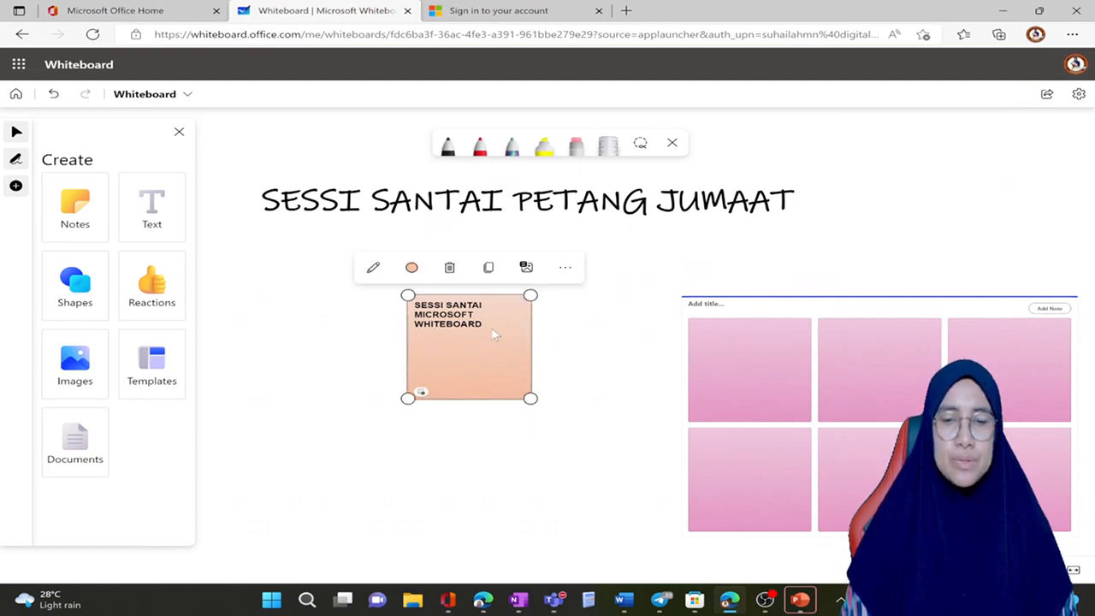
left_click_drag(496, 335, 930, 197)
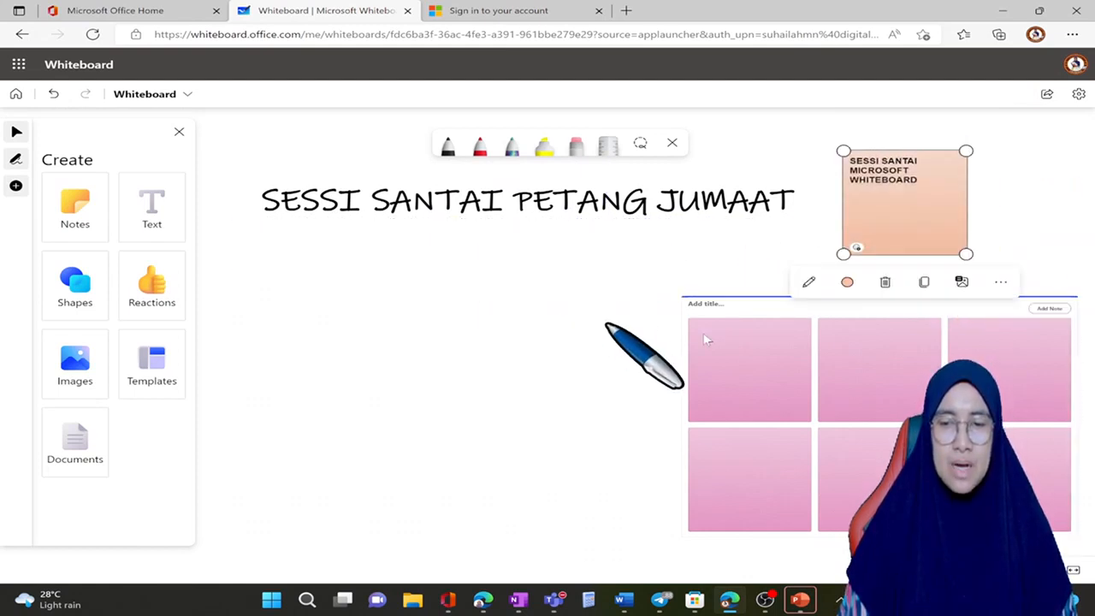
left_click(757, 339)
left_click(789, 294)
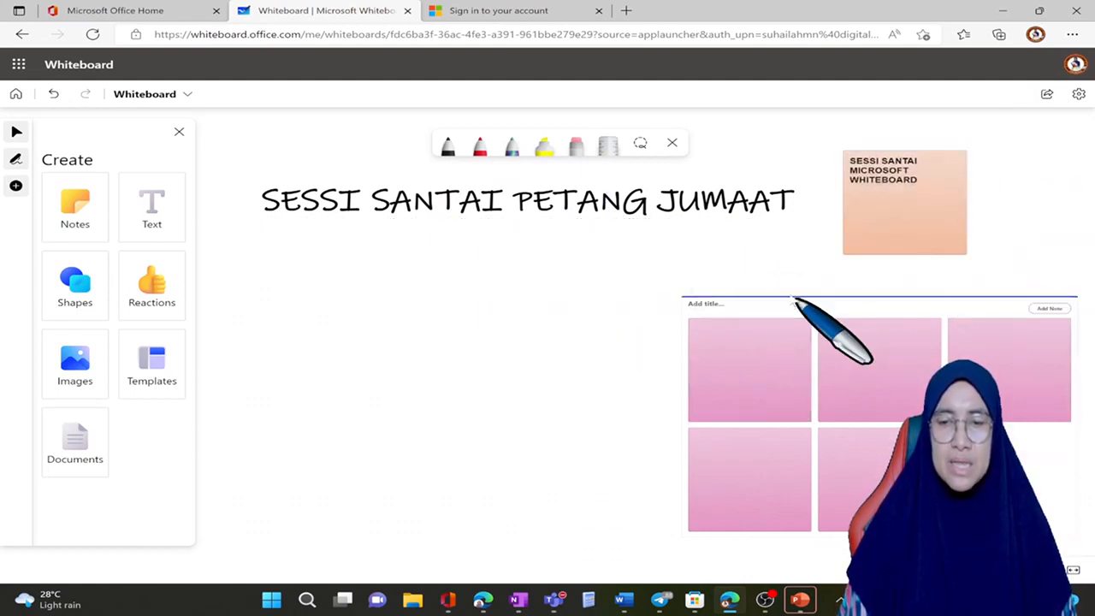
left_click(778, 313)
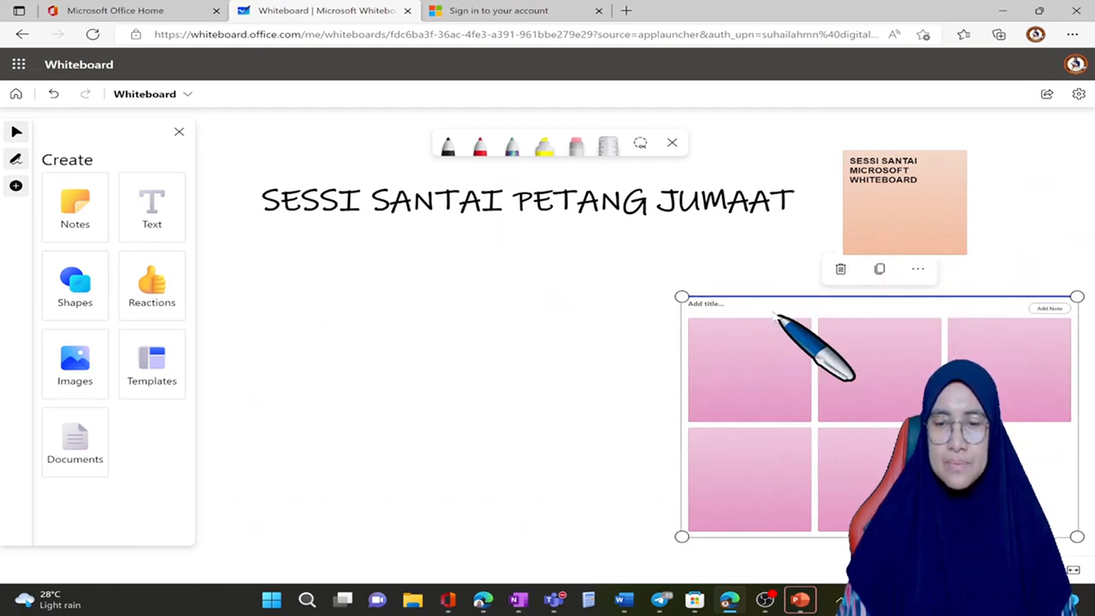
left_click(840, 269)
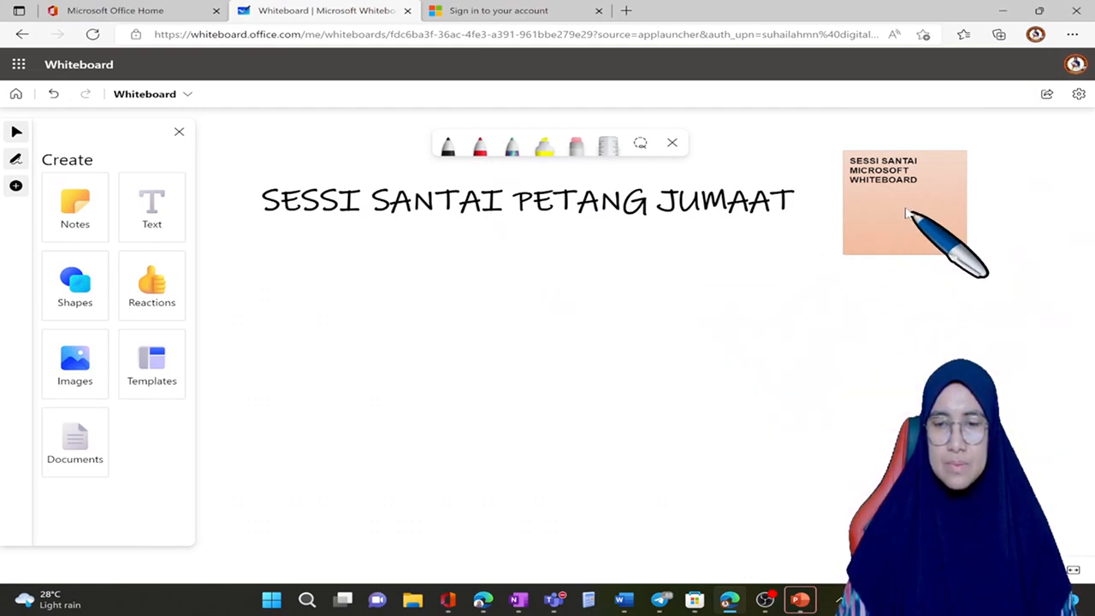
Step: Delete the peach note from beside the title
left_click_drag(929, 219, 910, 240)
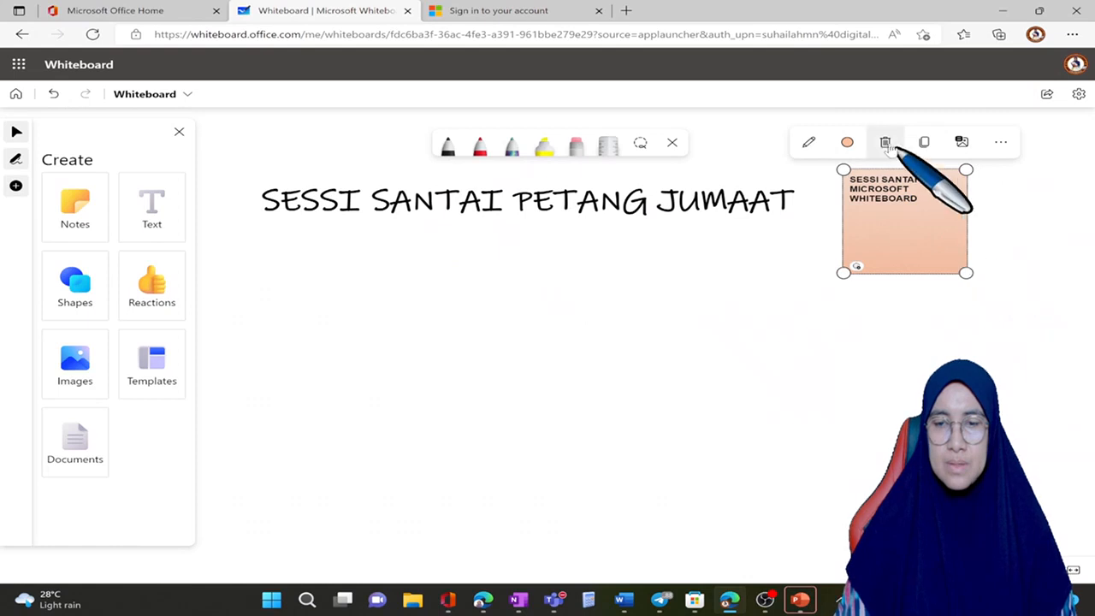
left_click(884, 142)
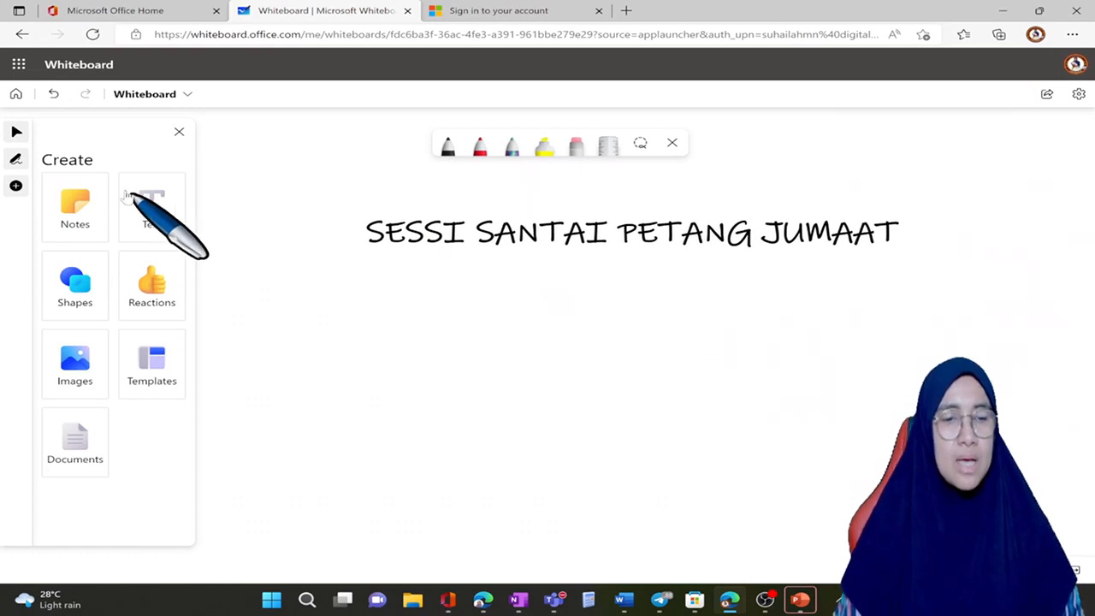
Step: Add a rectangle shape below the title and stretch it into a wide, flat bar
left_click(74, 284)
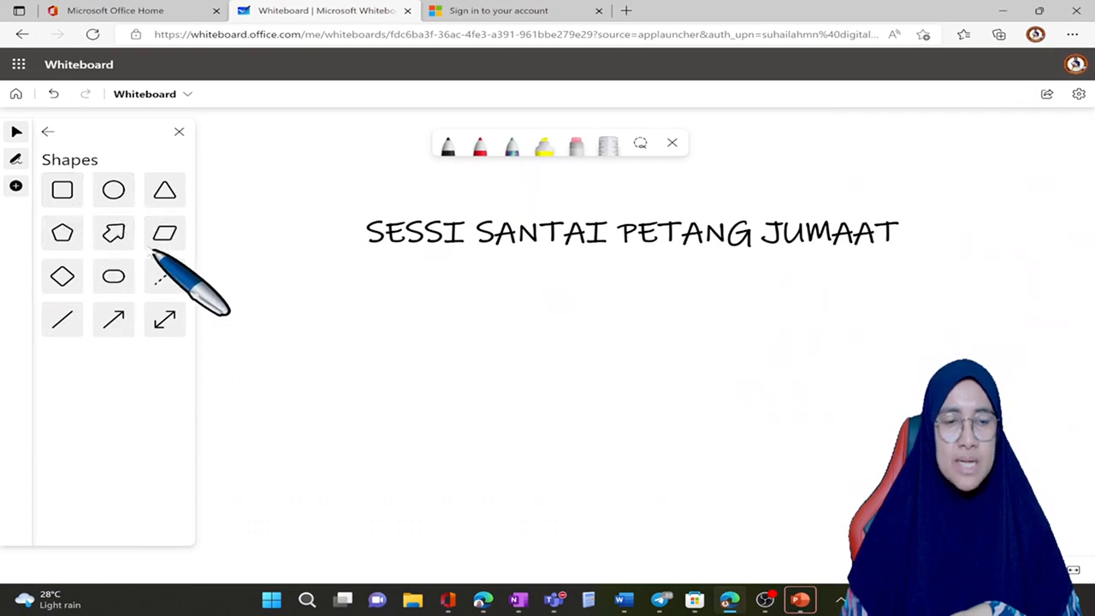
left_click(62, 189)
left_click(359, 336)
left_click_drag(488, 369, 821, 395)
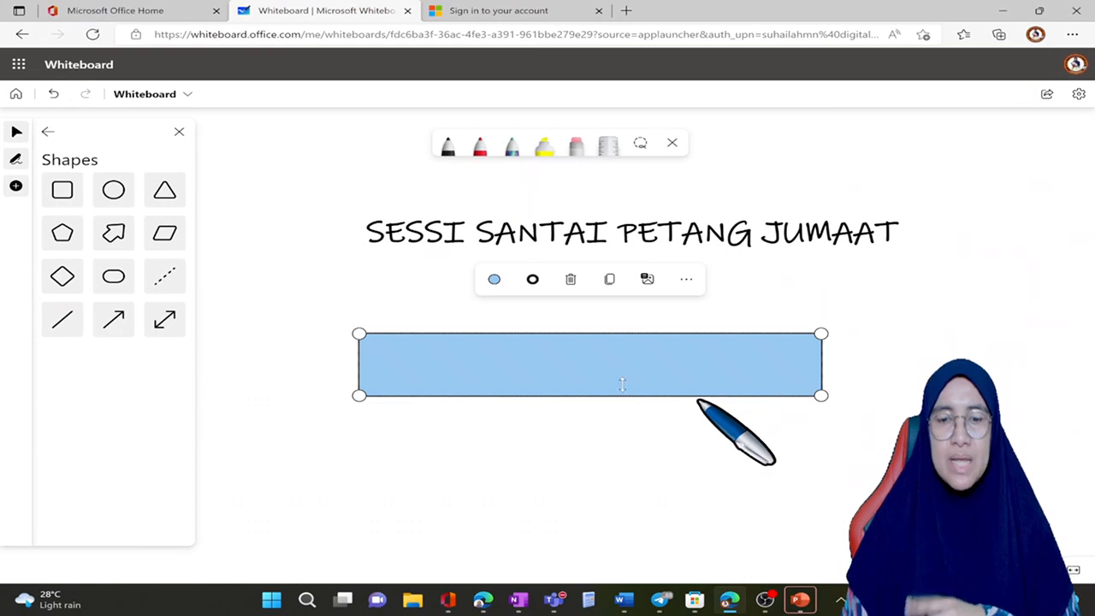
left_click(588, 462)
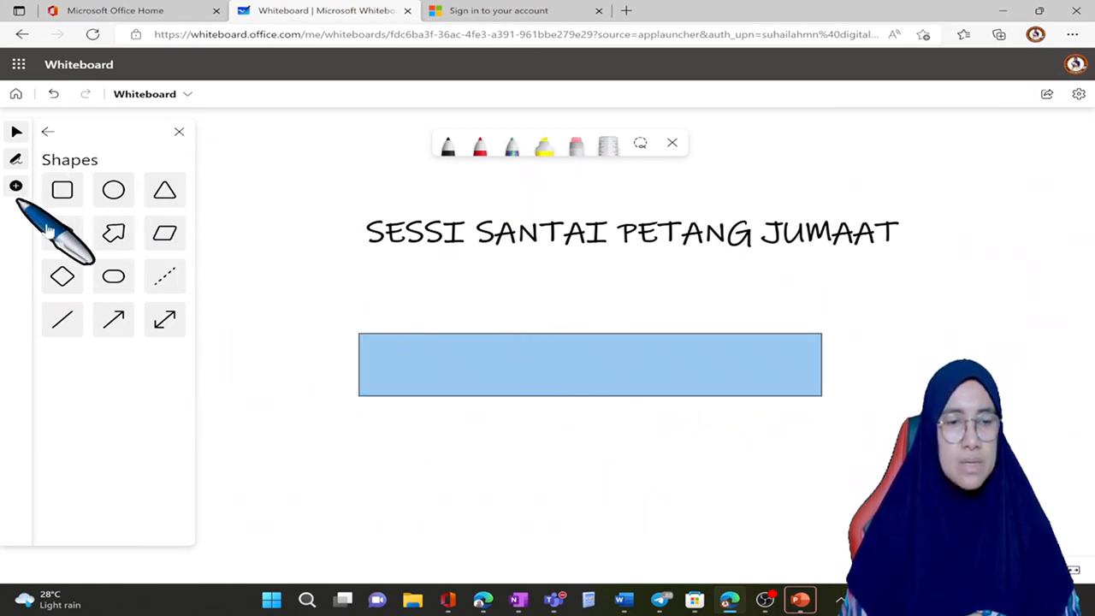
Step: View the available reactions and the board's Privacy and security settings
left_click(47, 131)
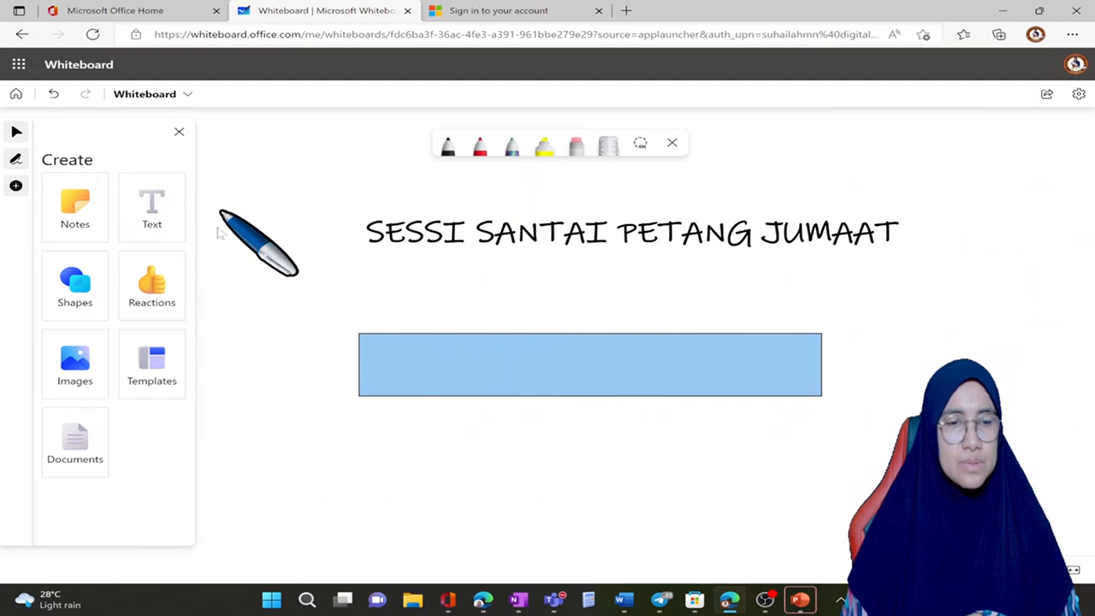
left_click(172, 298)
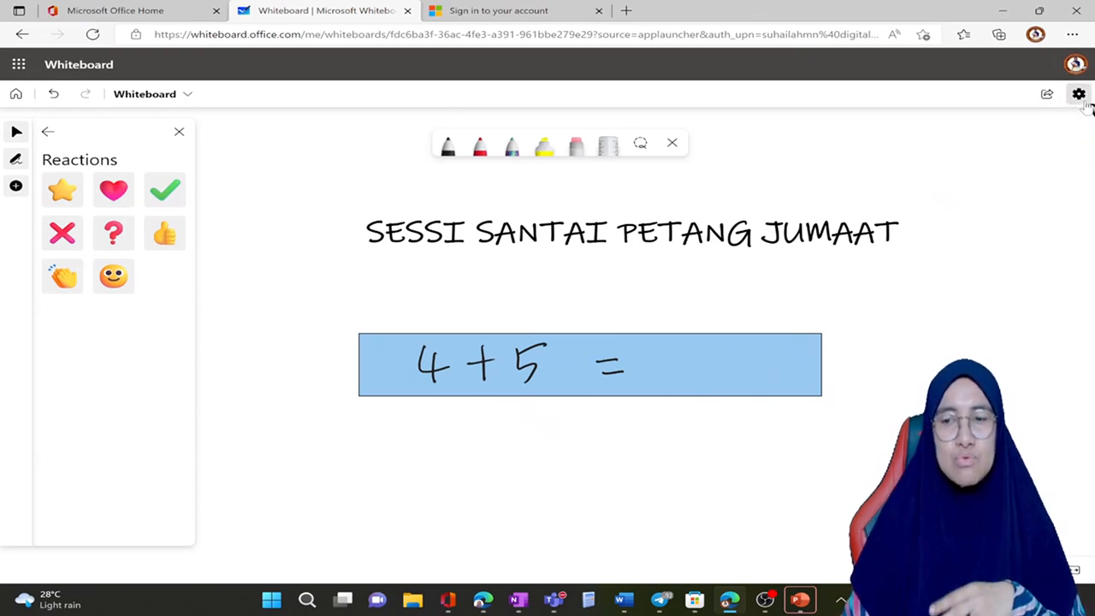
left_click(1080, 97)
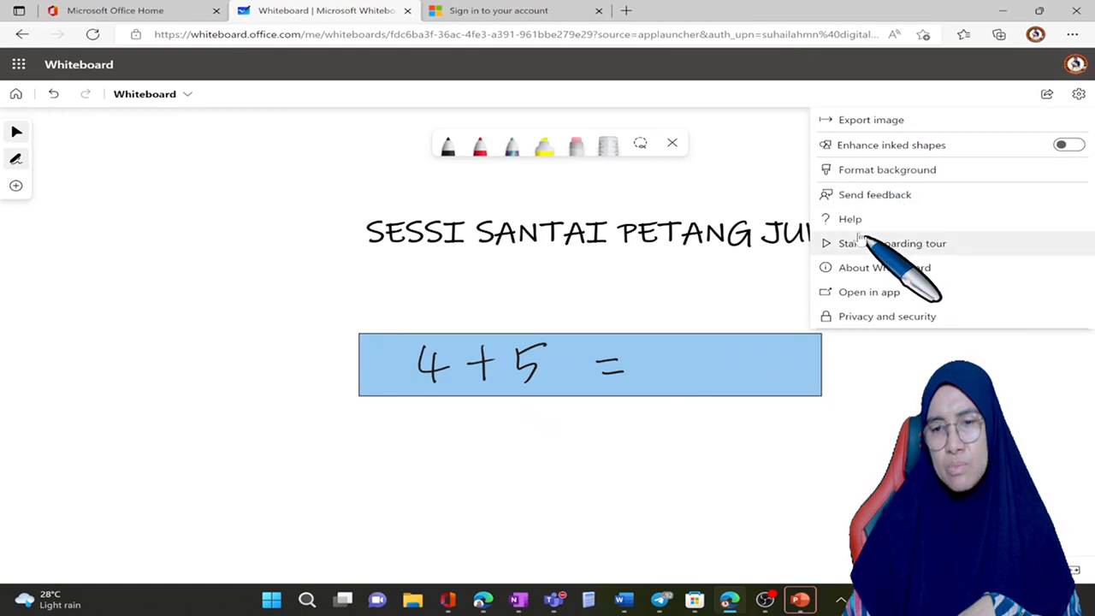
left_click(873, 316)
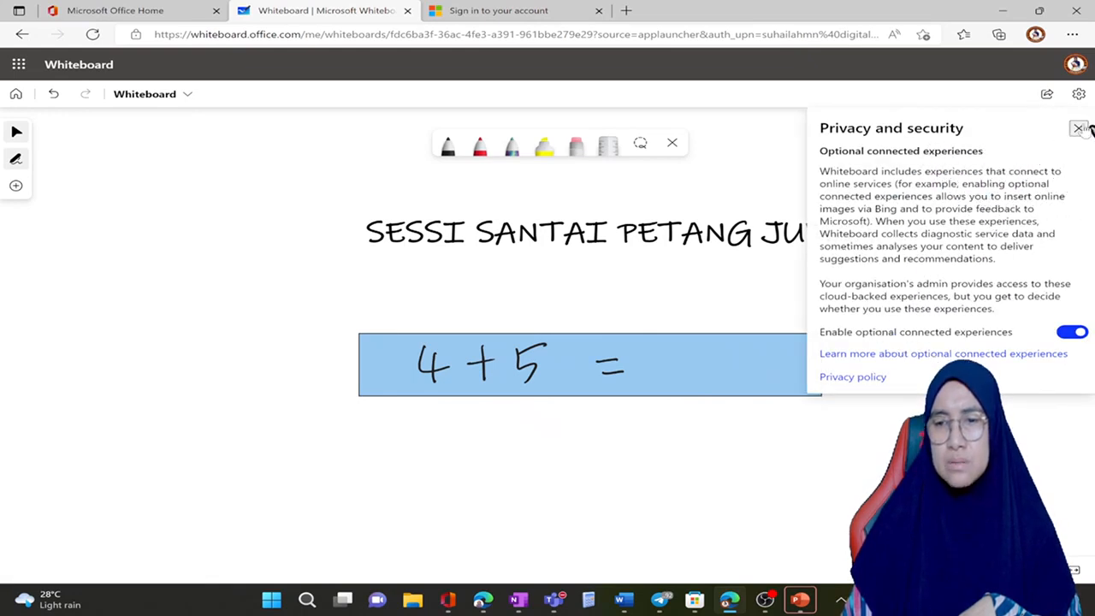
left_click(1079, 128)
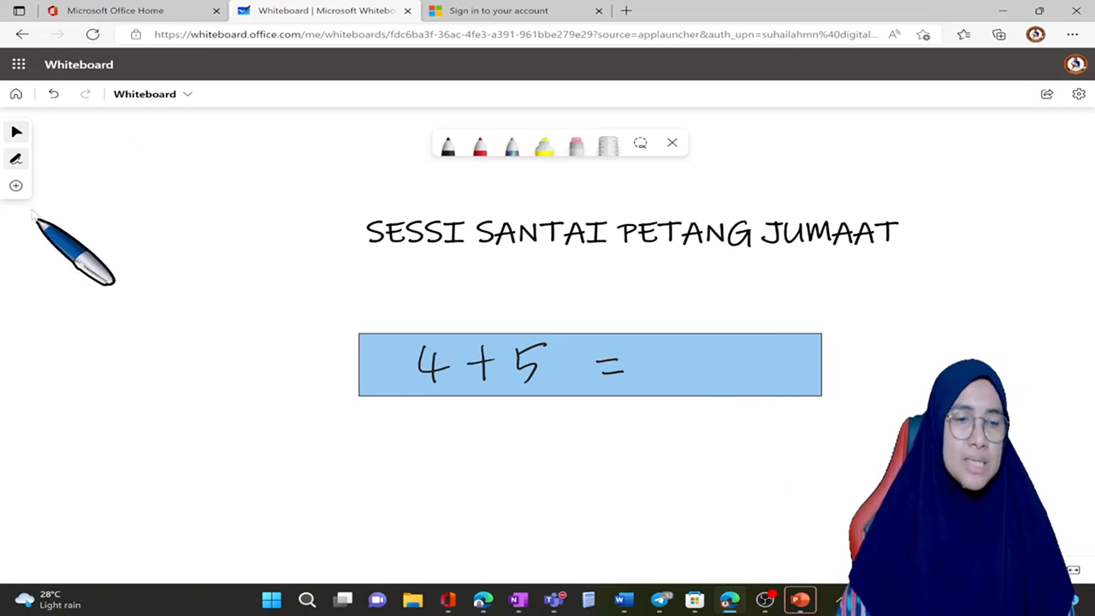
Step: Add a green check mark reaction, enlarge it and place it just beyond the end of the blue rectangle
left_click(17, 185)
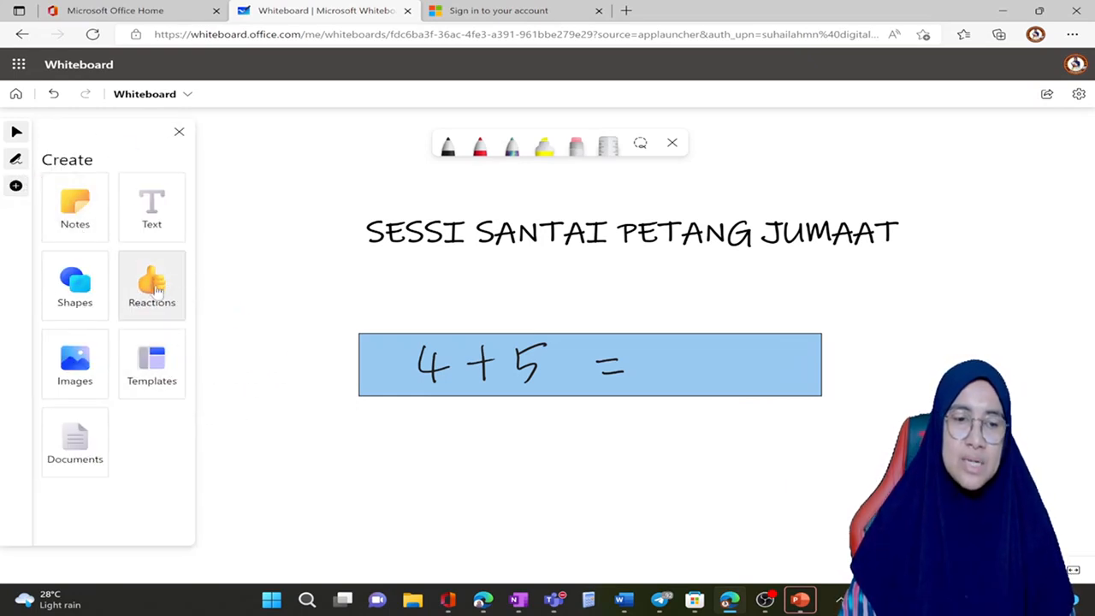
left_click(175, 289)
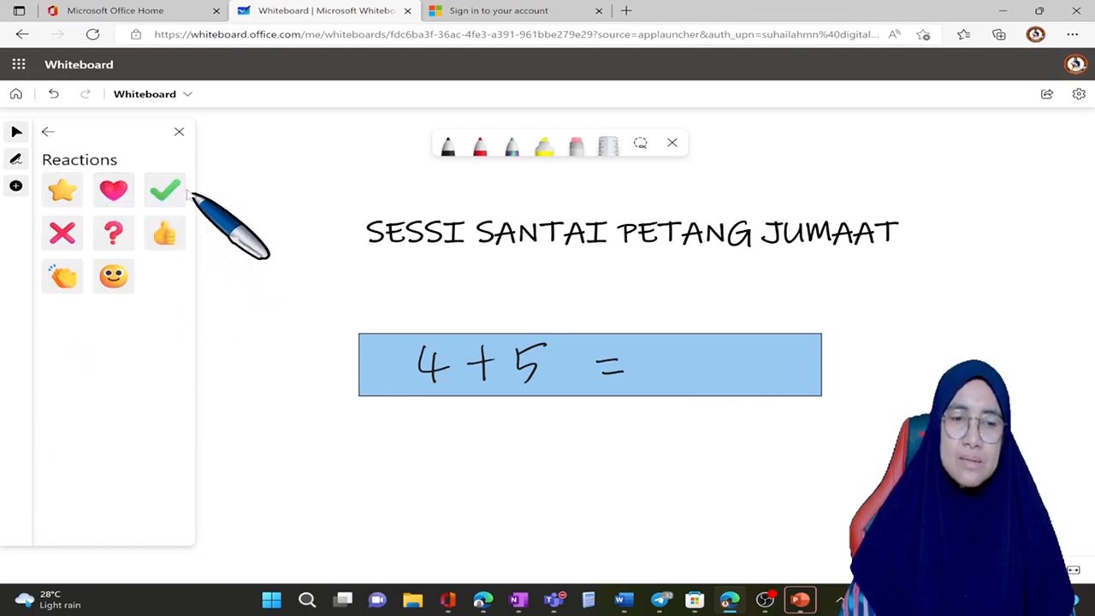
left_click(158, 190)
left_click(698, 362)
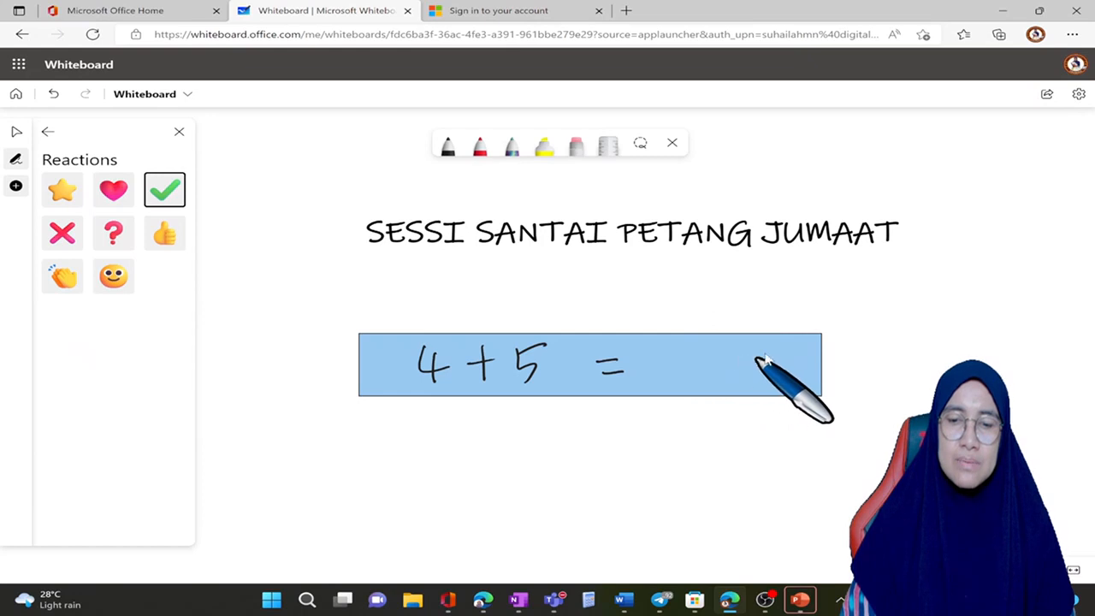
left_click_drag(743, 364, 811, 420)
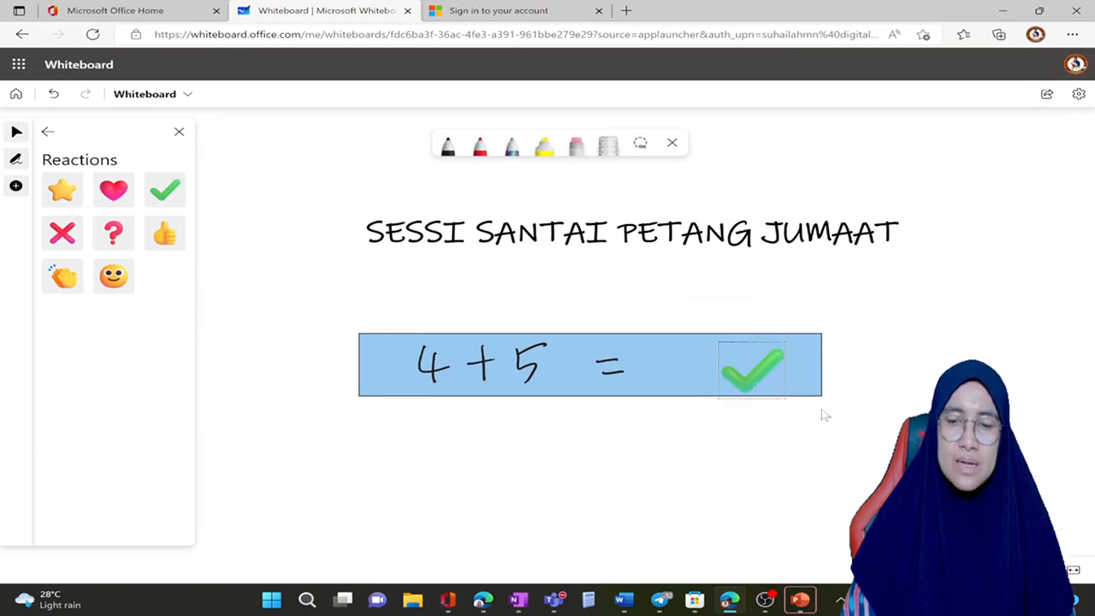
left_click_drag(772, 377, 782, 360)
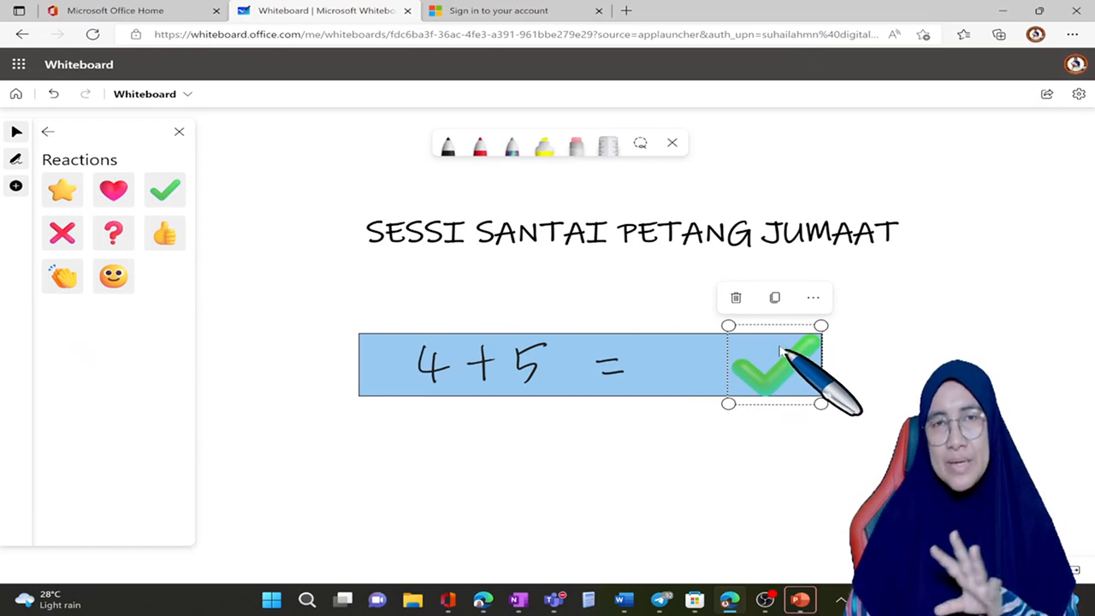
left_click(883, 385)
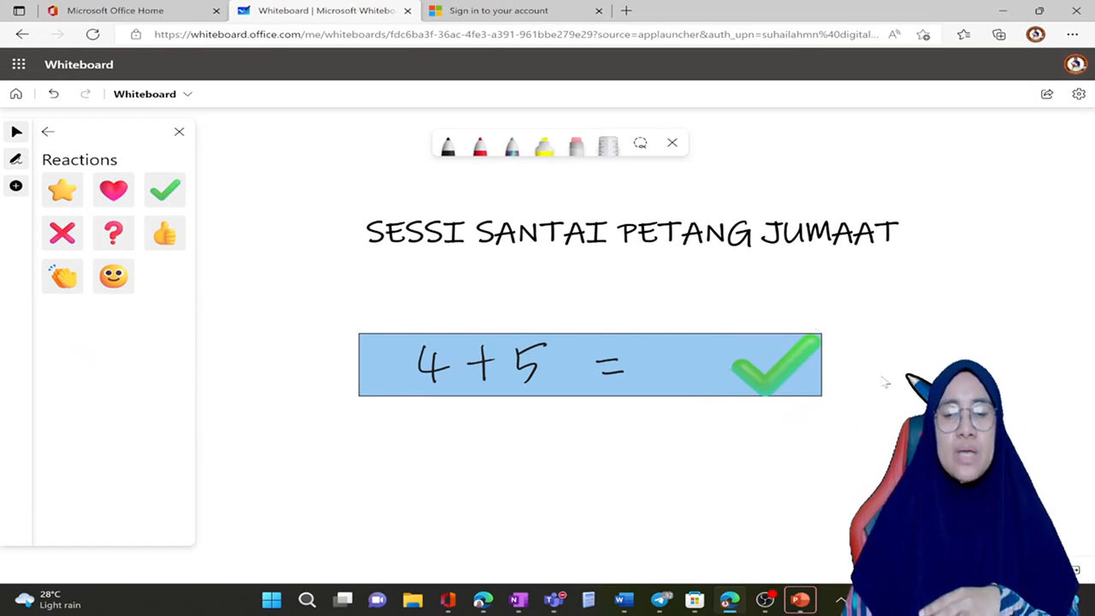
left_click_drag(778, 369, 871, 368)
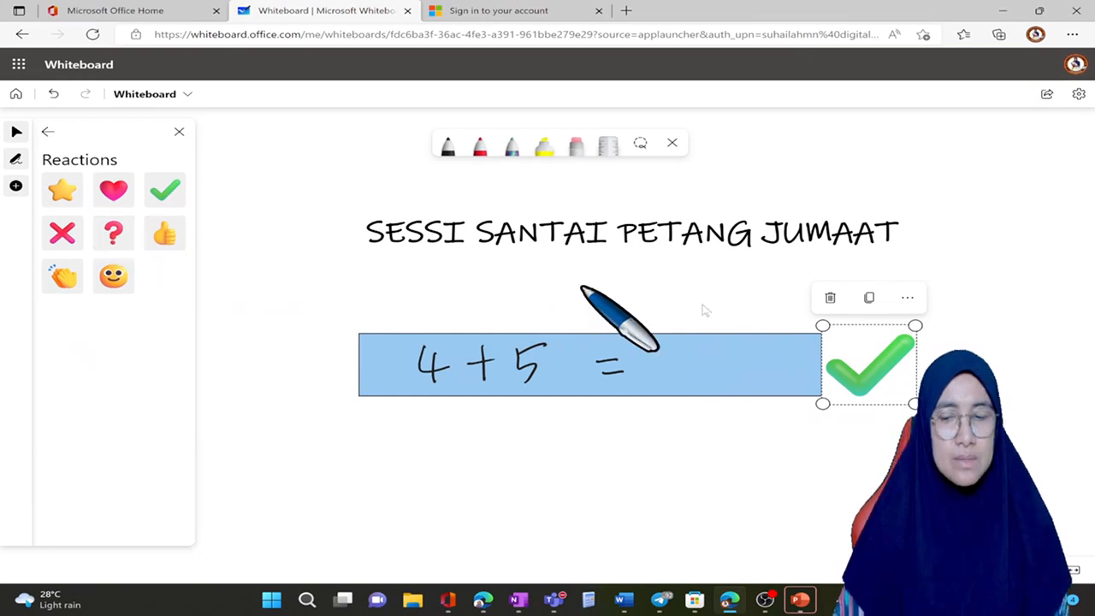
Step: Add a red cross reaction below the green check mark and enlarge it
left_click(58, 229)
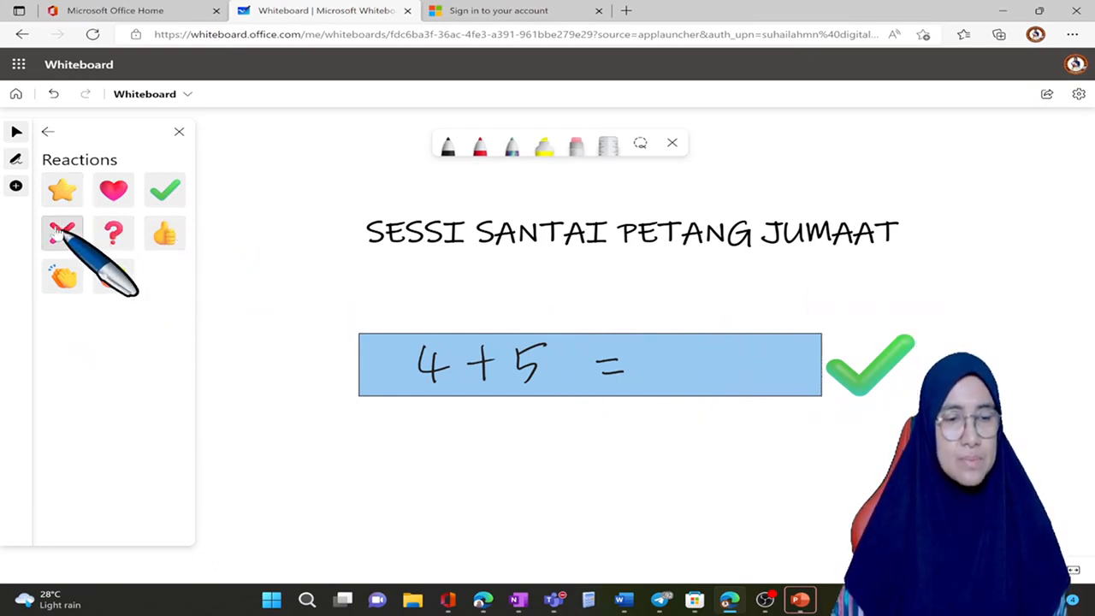
left_click(849, 432)
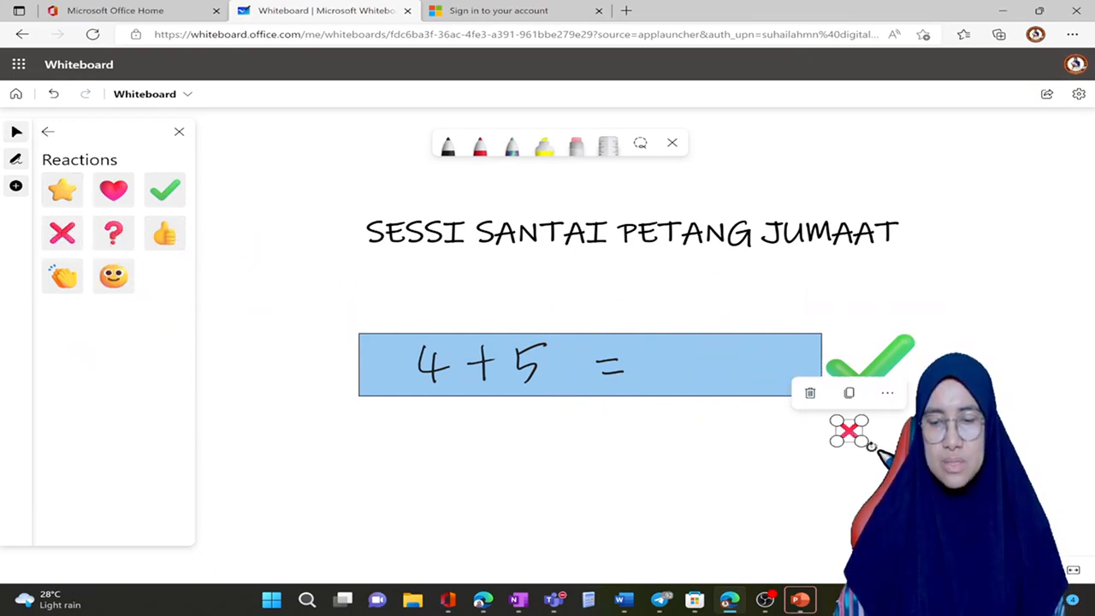
left_click_drag(864, 444, 881, 463)
left_click(851, 431)
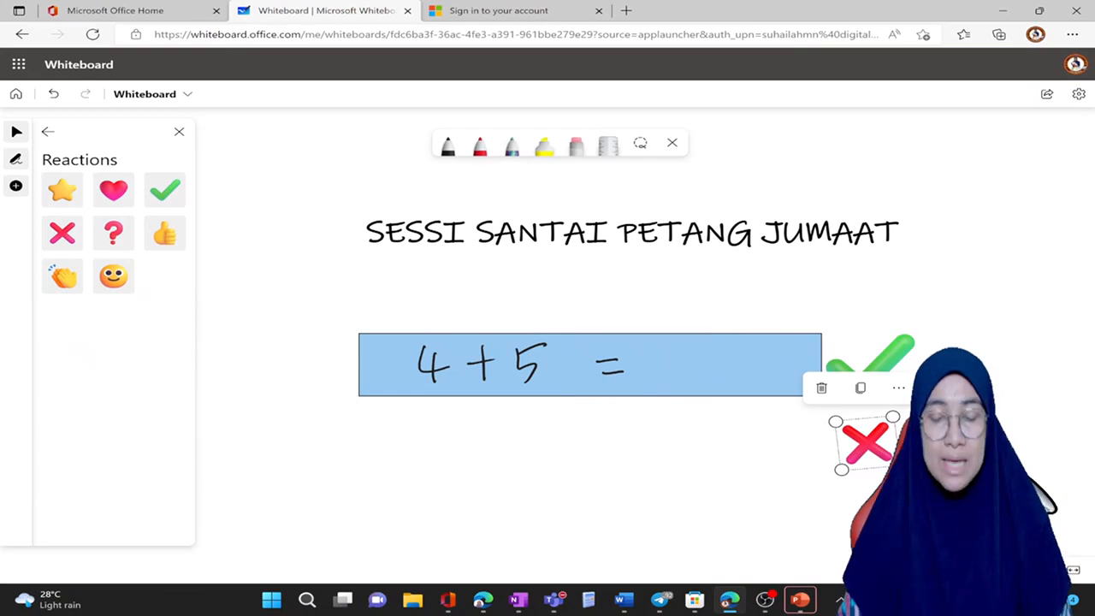
scroll(895, 442, "up", 4)
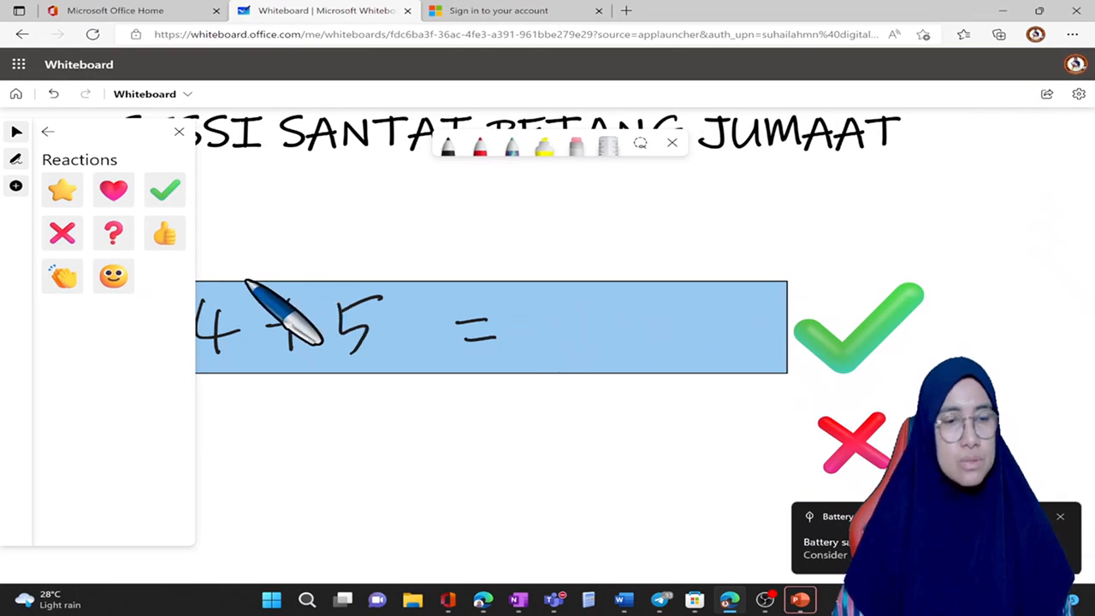
Step: View the sources for inserting images, and switch to the other browser window with the blue lined whiteboard
left_click(45, 133)
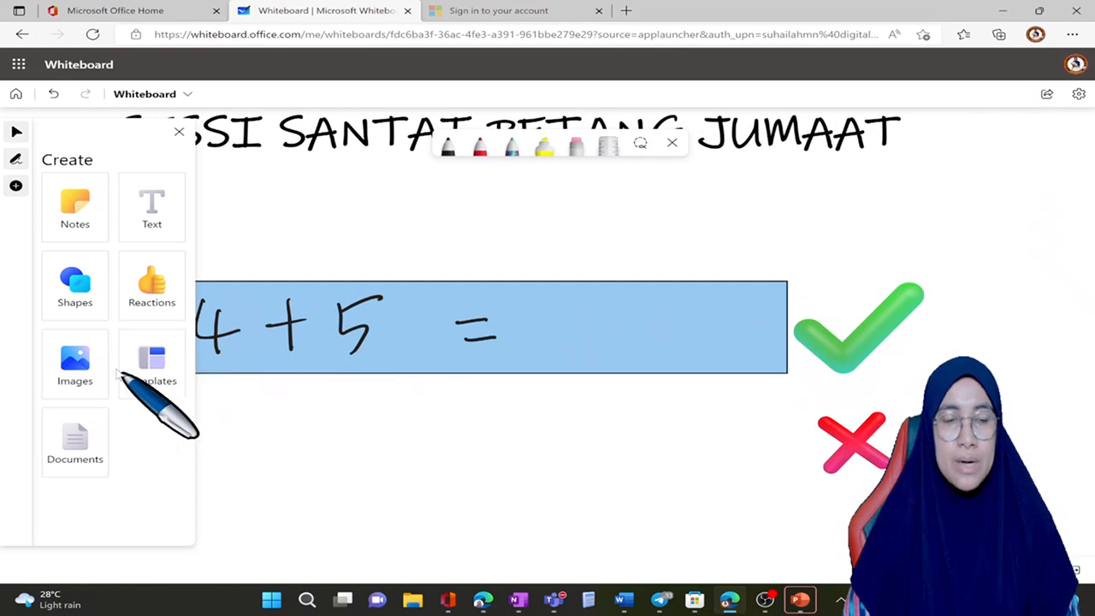
left_click(77, 362)
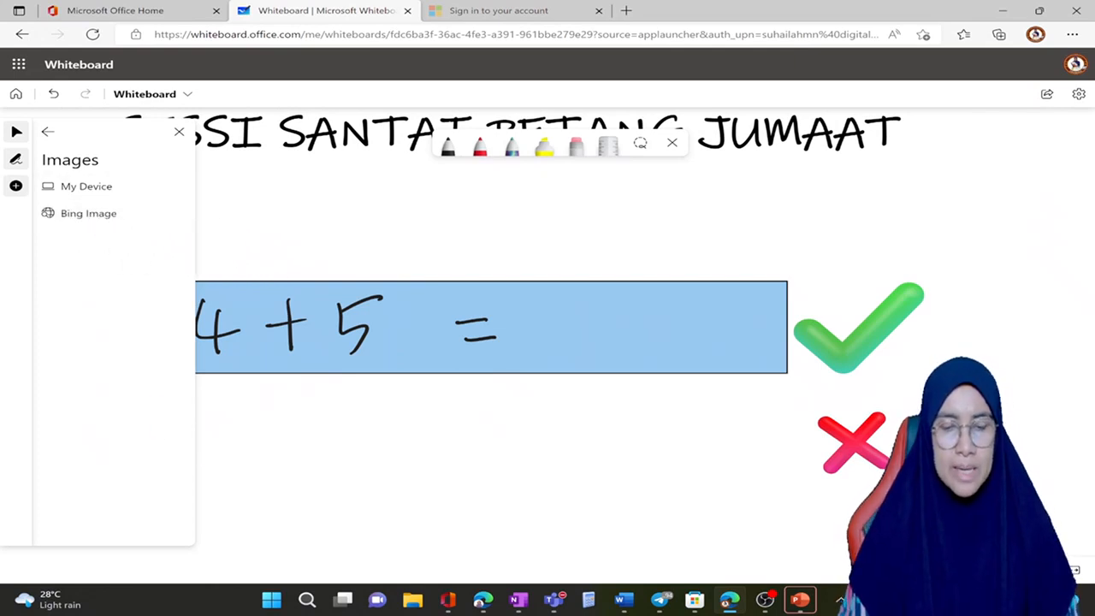
left_click(488, 601)
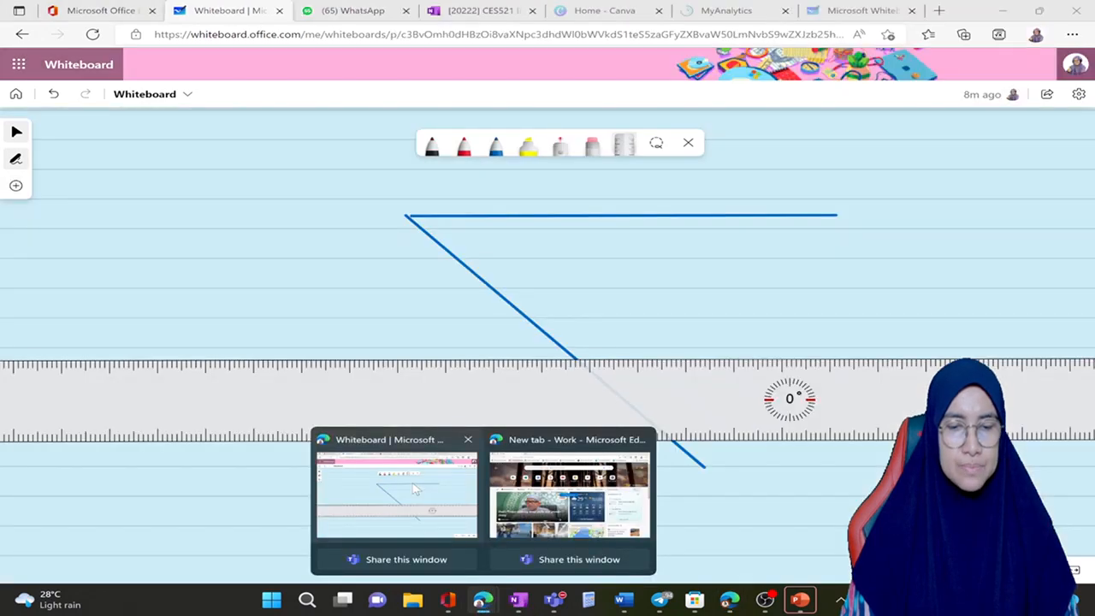
left_click(396, 501)
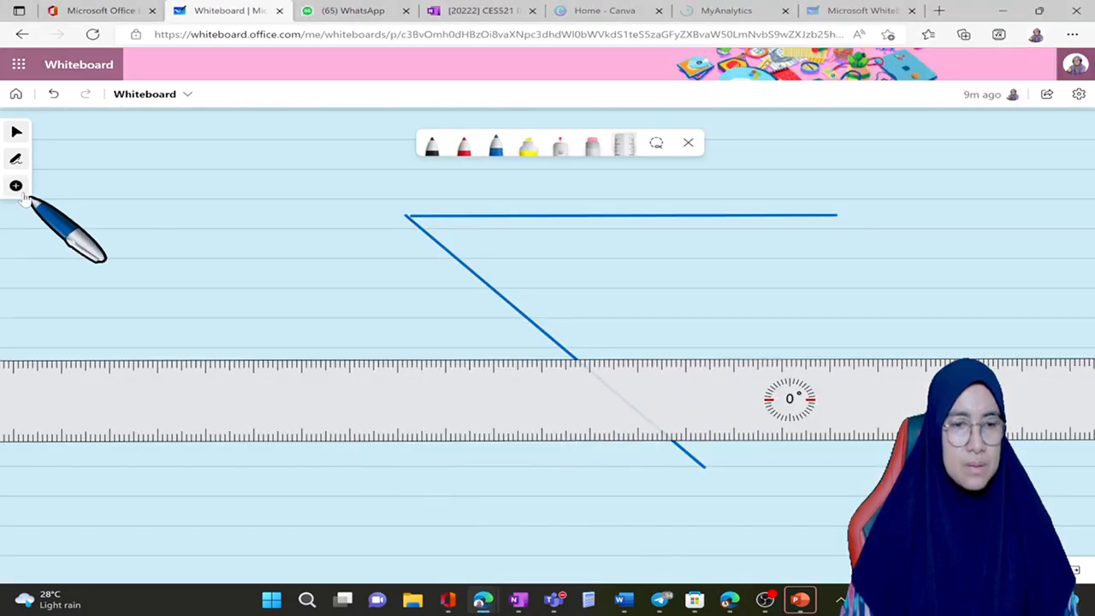
Step: Insert the image FLIPGRID (7) from the device's Downloads folder onto the blue lined board
left_click(22, 194)
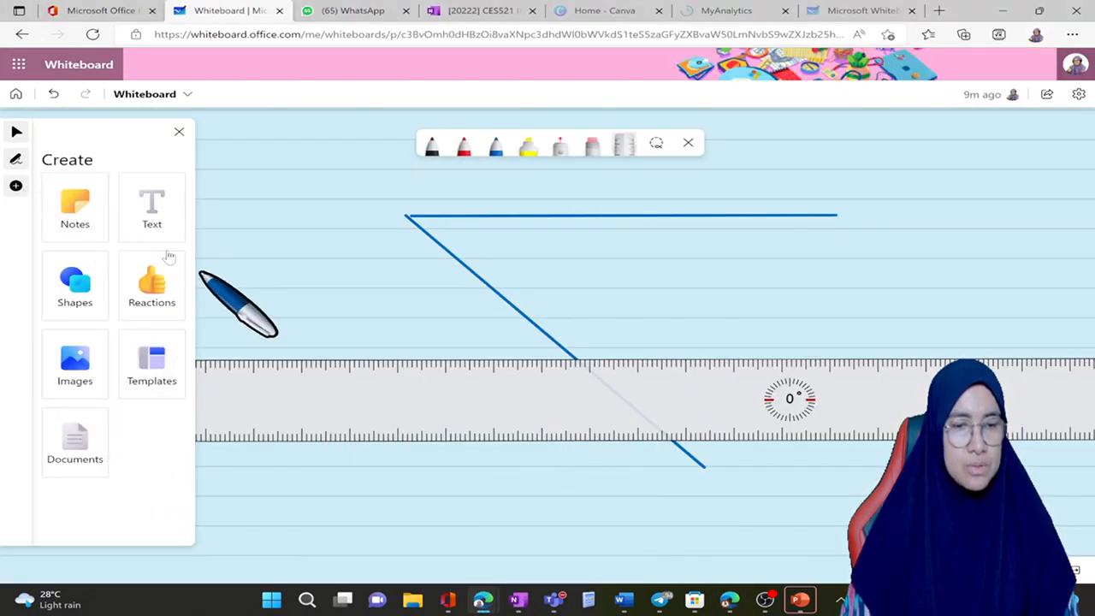
left_click(75, 363)
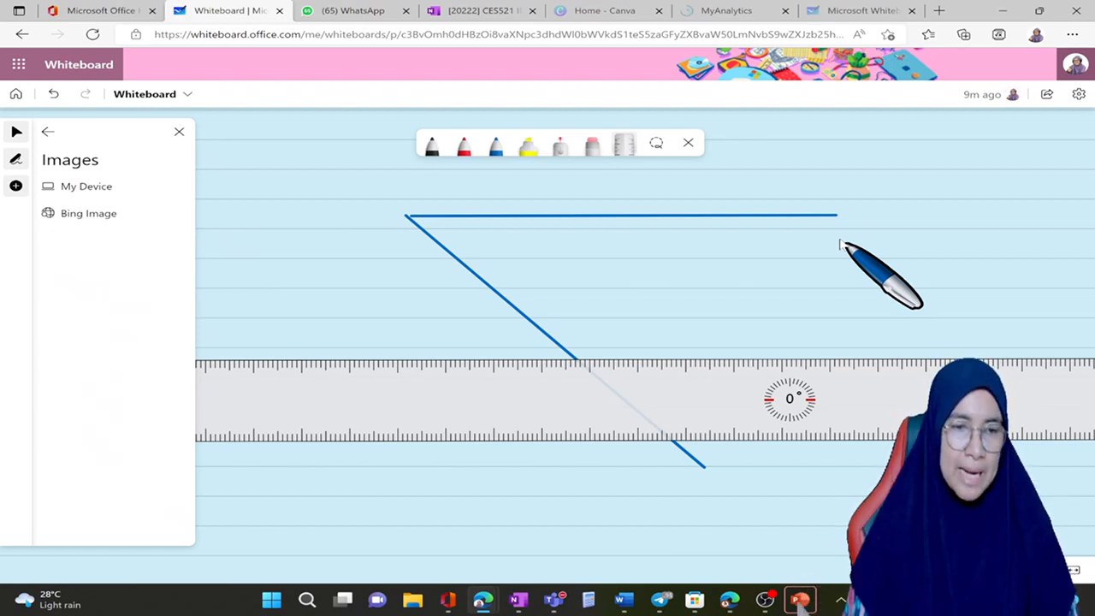
left_click(116, 189)
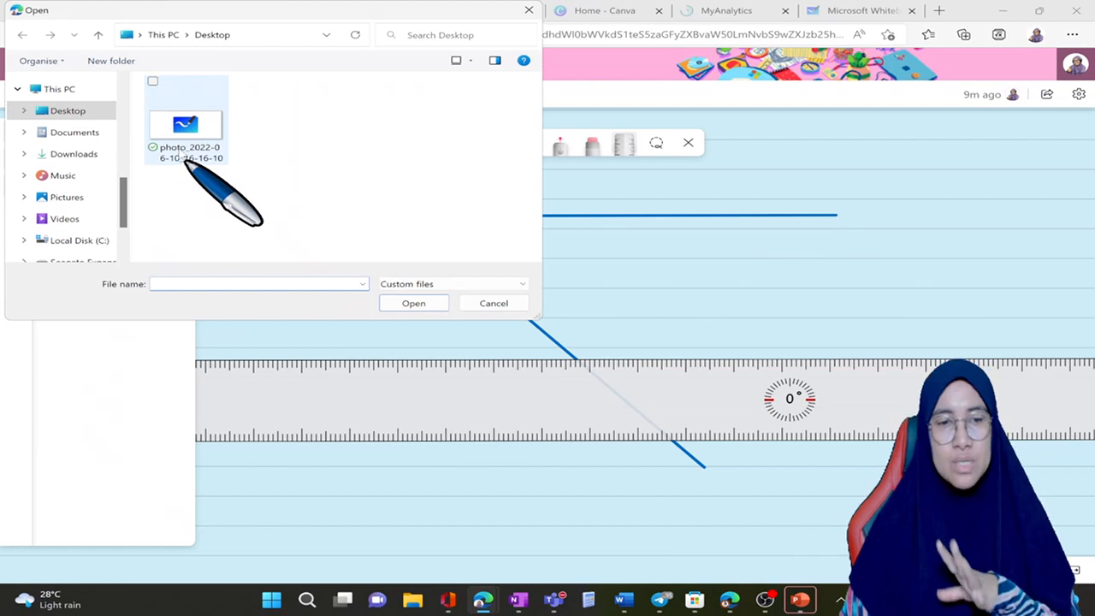
left_click(75, 154)
left_click(224, 121)
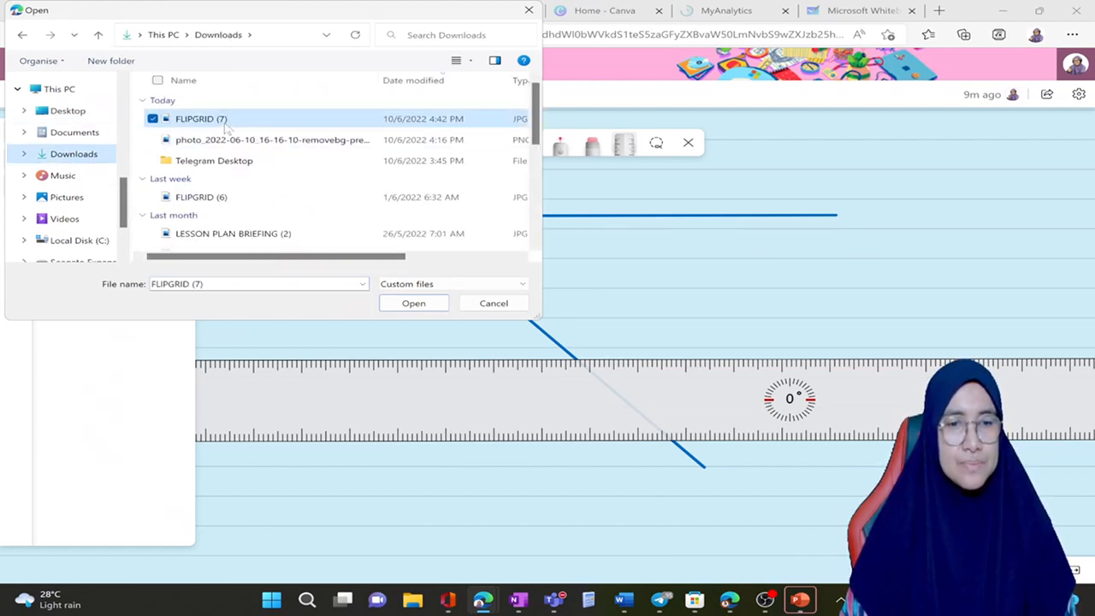
left_click(414, 304)
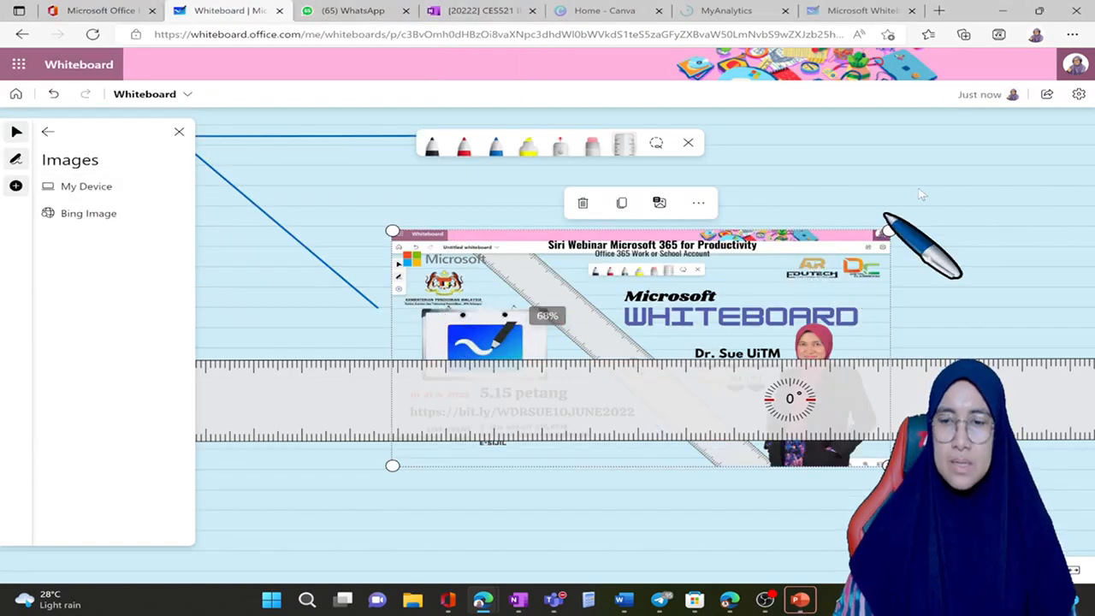
Step: Format the board background with white colour and the Solid grid
left_click(1079, 94)
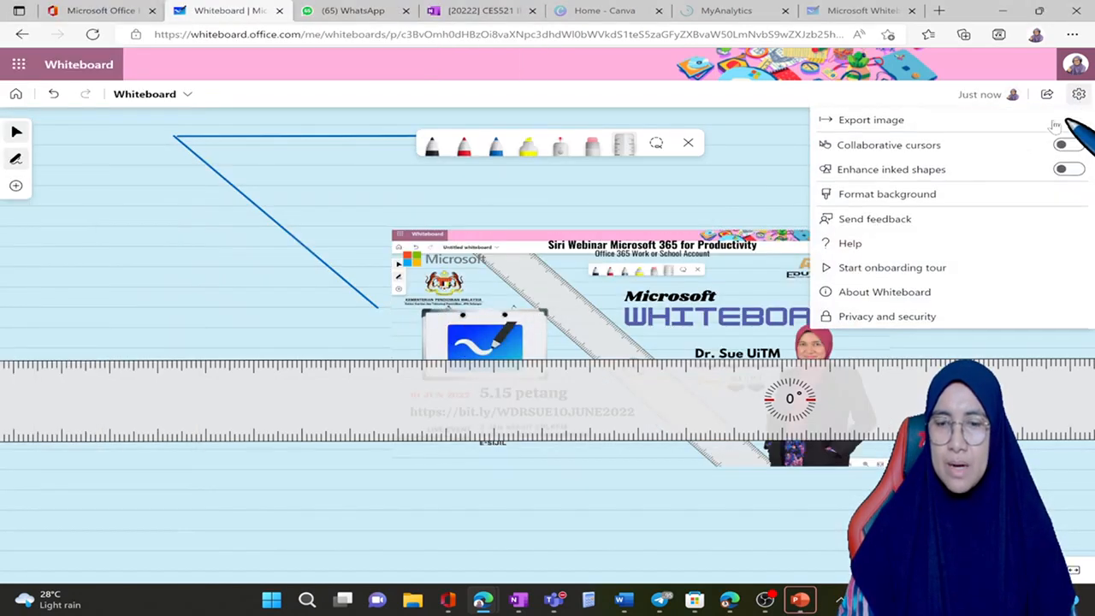
left_click(912, 204)
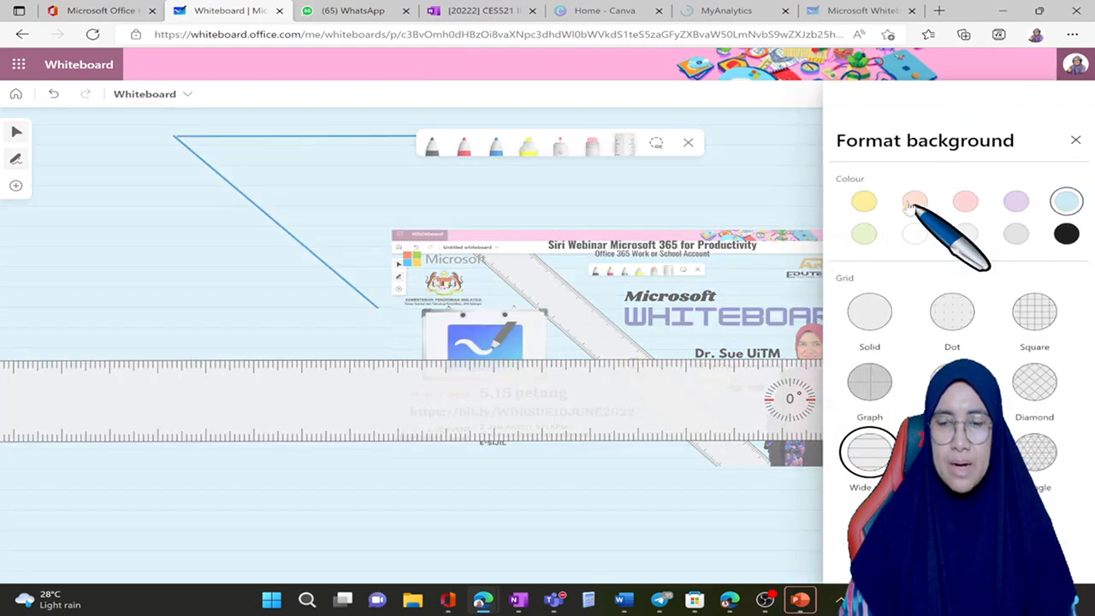
left_click(914, 235)
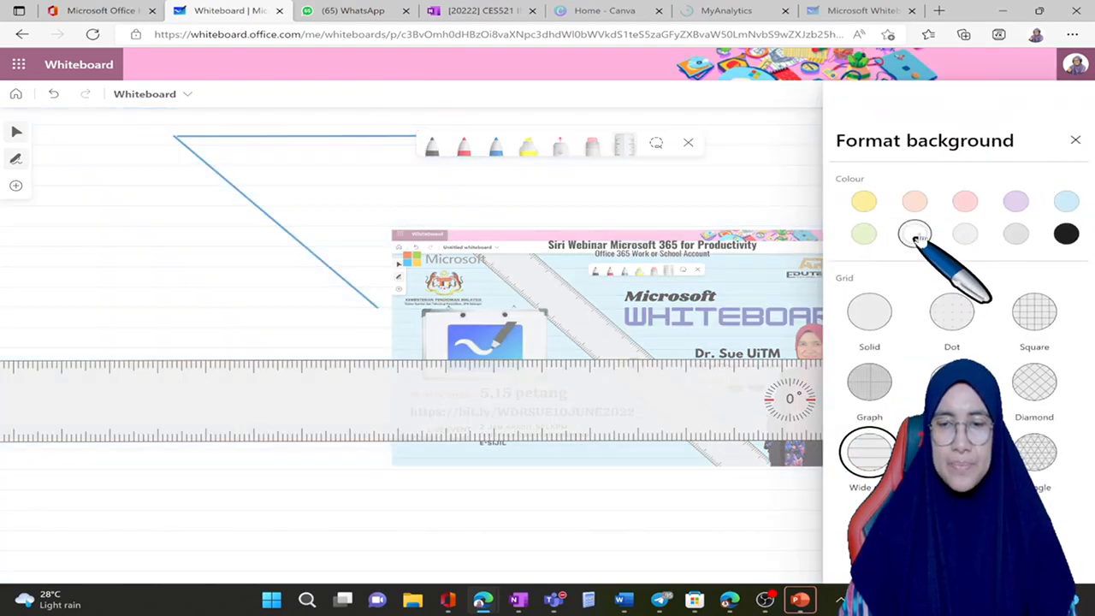
left_click(870, 314)
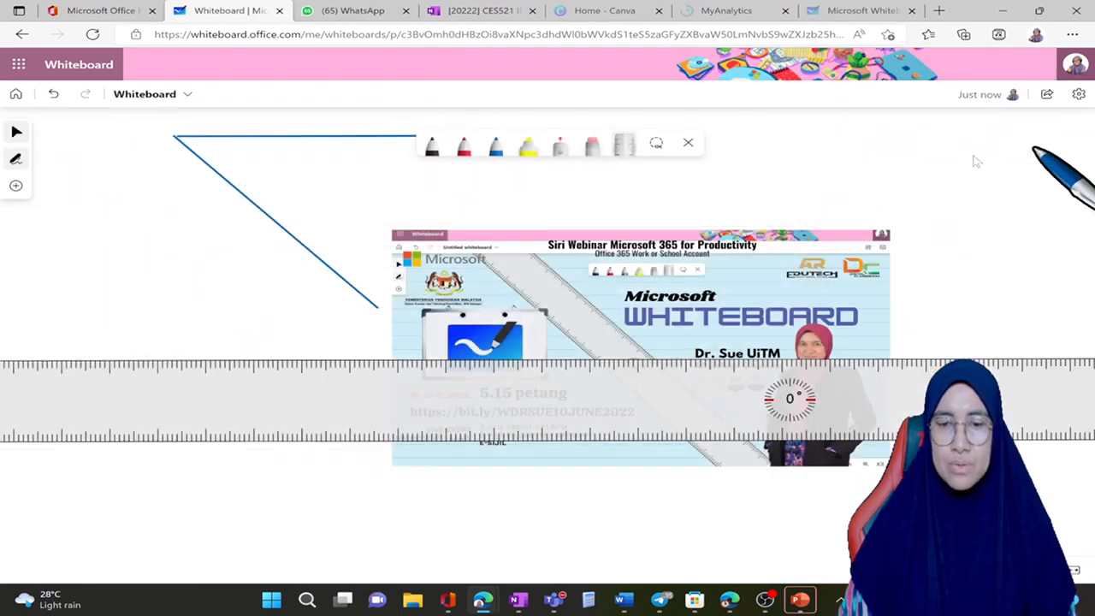
left_click(1075, 140)
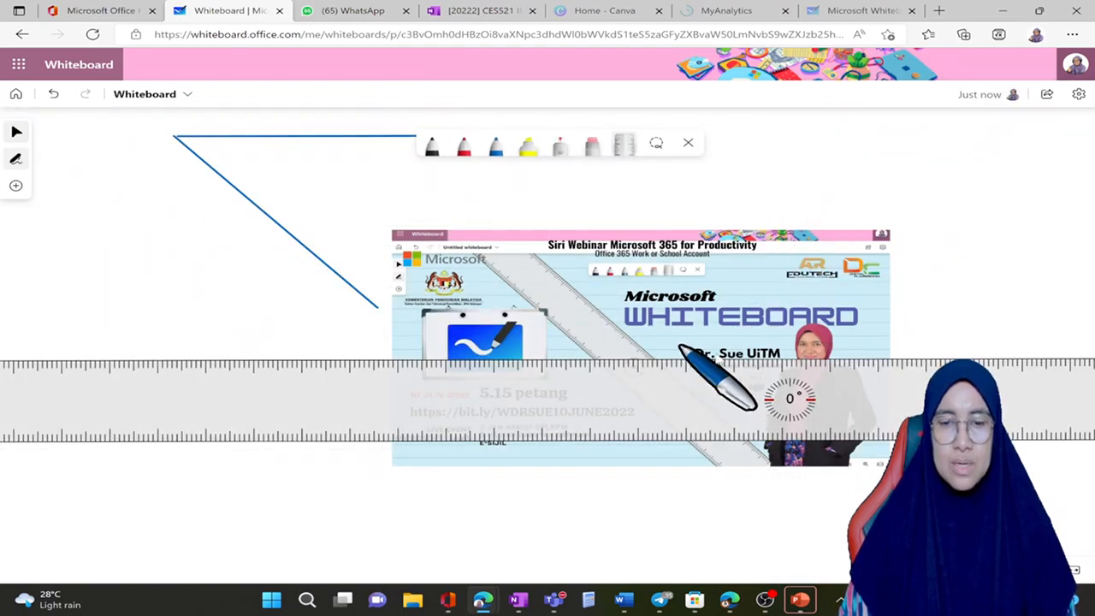
Step: Hide the ruler and move the inserted webinar poster up and farther from the blue lines
left_click(624, 147)
left_click(704, 347)
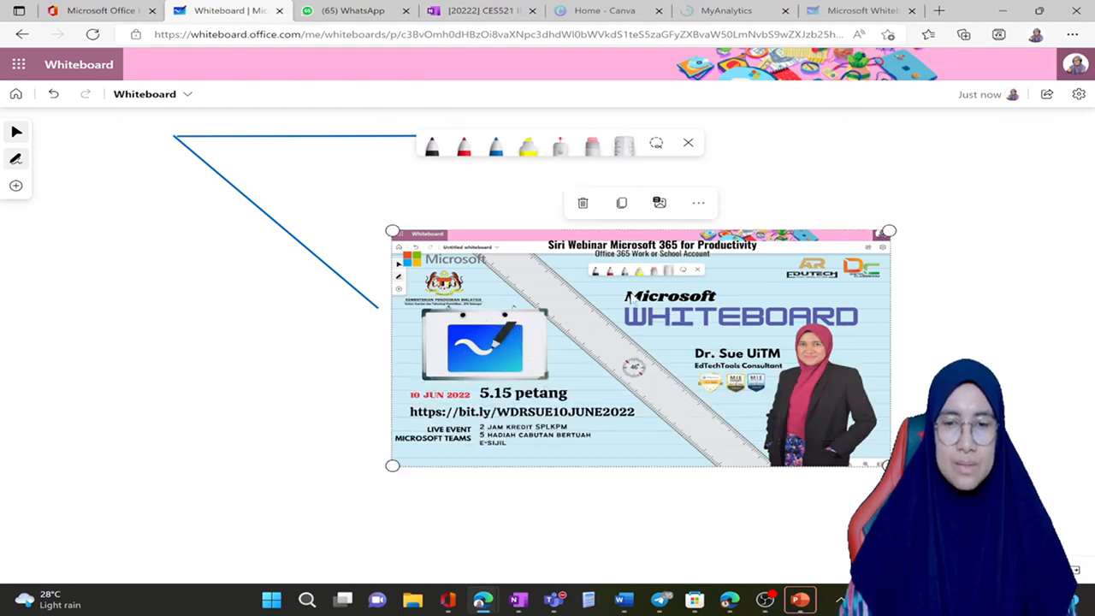
left_click_drag(626, 295, 732, 249)
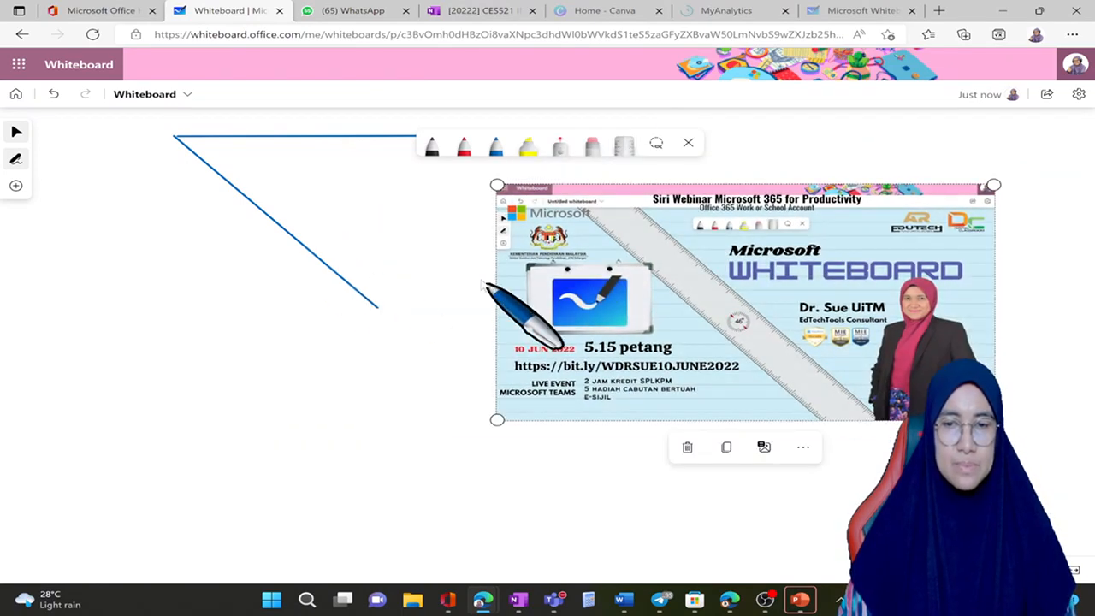
Step: View the sources for inserting images and try the Bing Image option
left_click(546, 282)
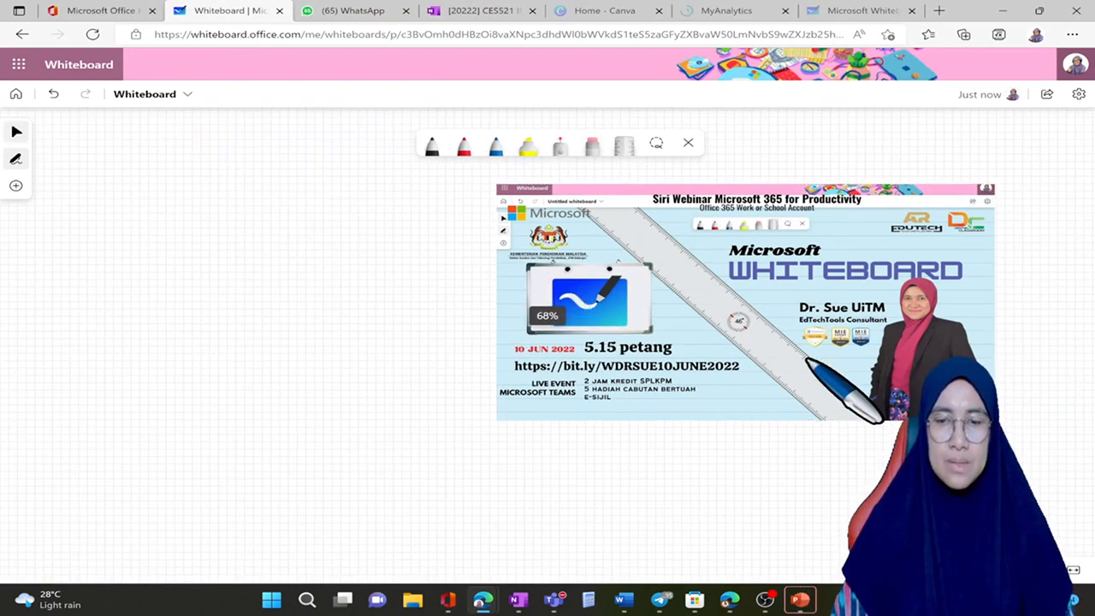
scroll(806, 359, "right", 6)
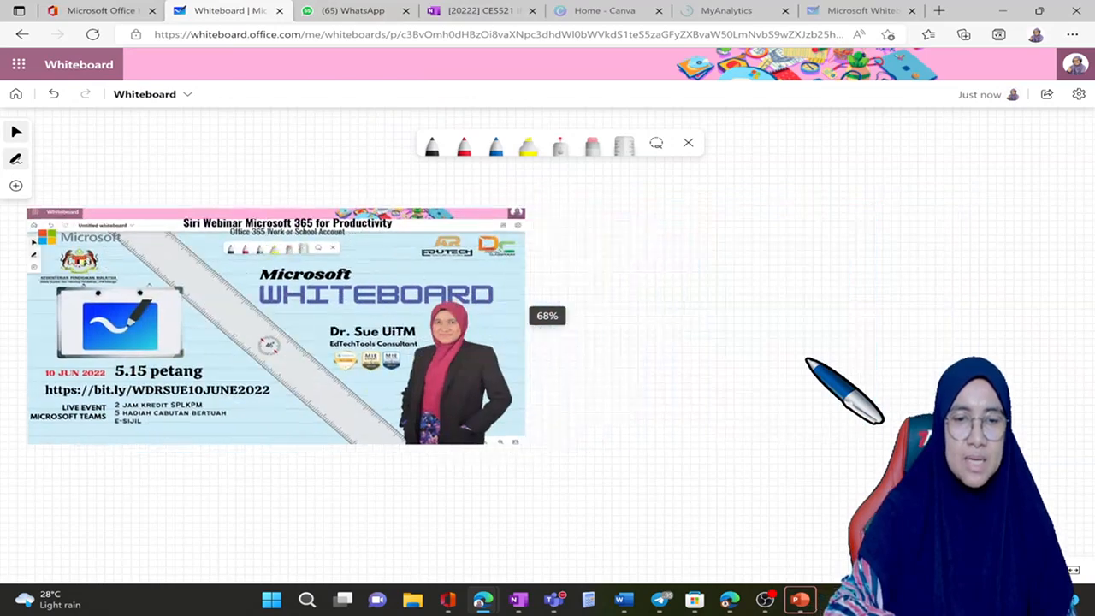
scroll(805, 359, "left", 2)
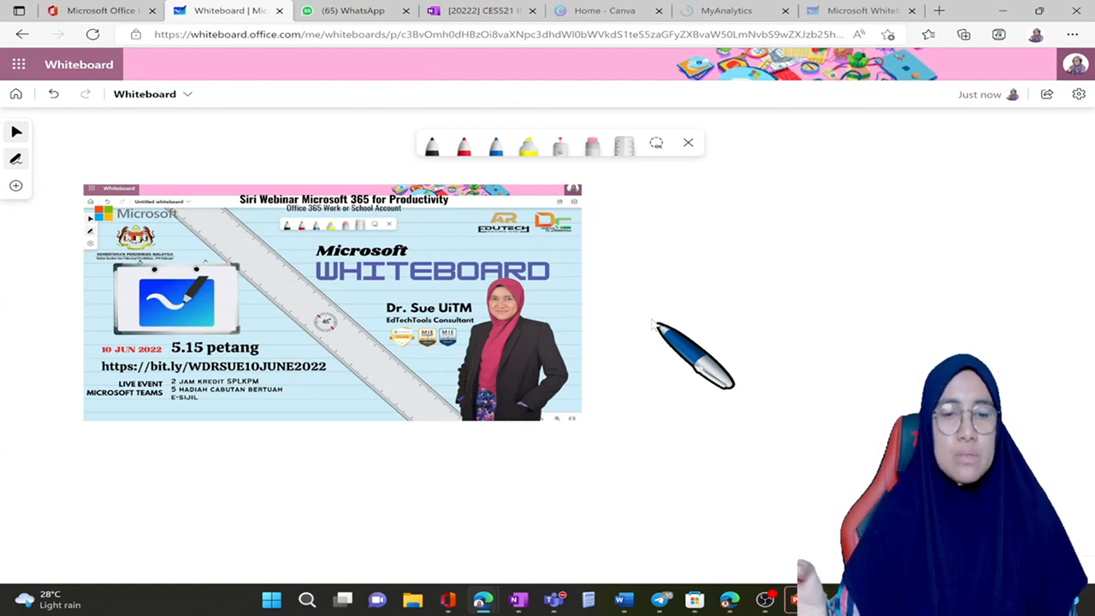
left_click(16, 187)
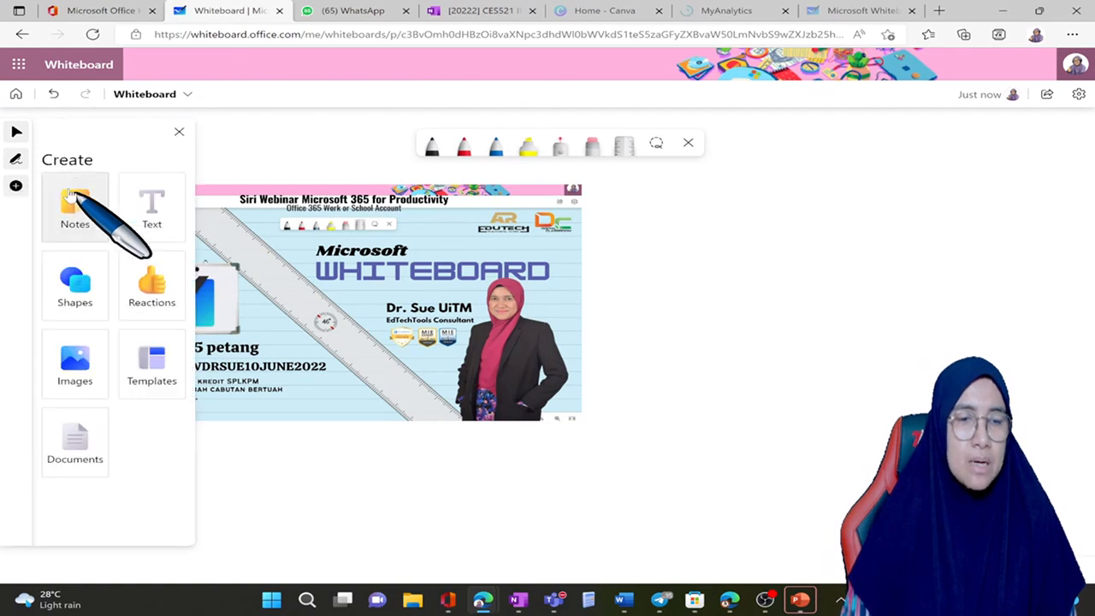
left_click(96, 379)
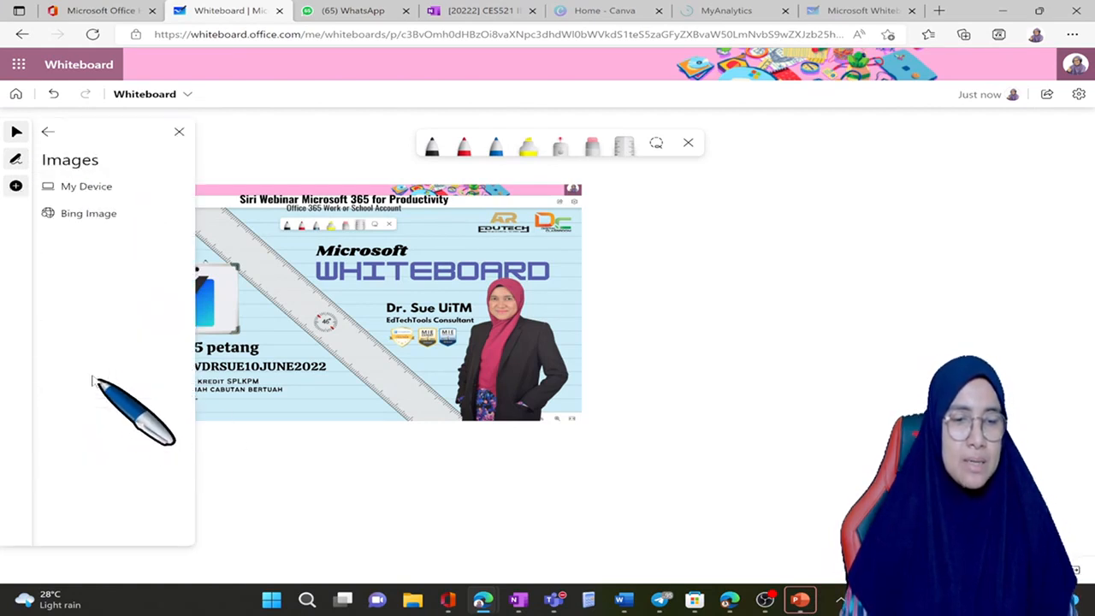
left_click(114, 214)
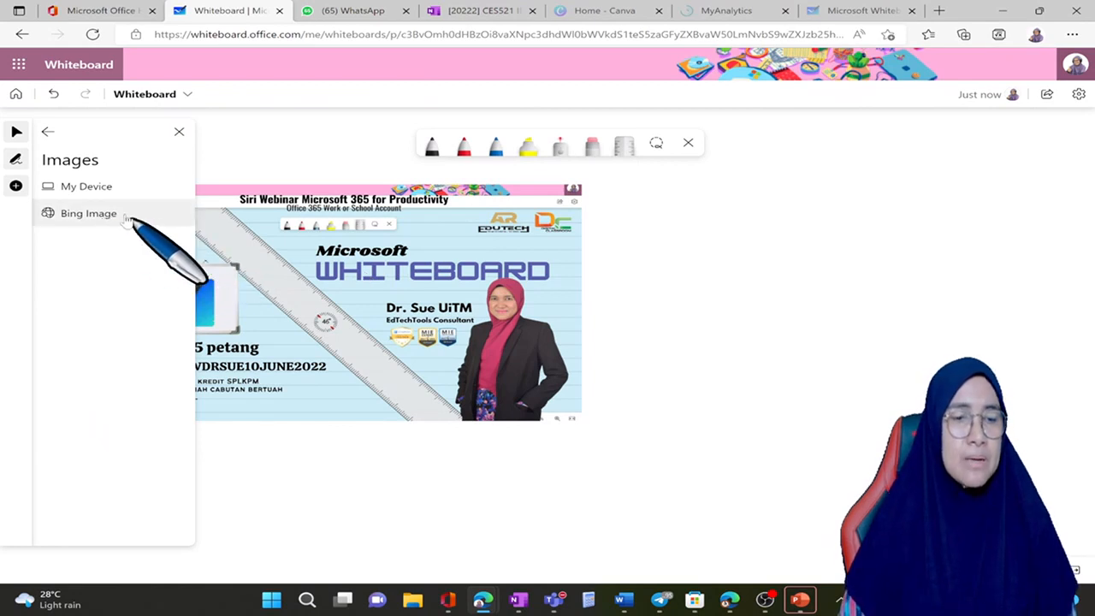
left_click(127, 219)
left_click(117, 219)
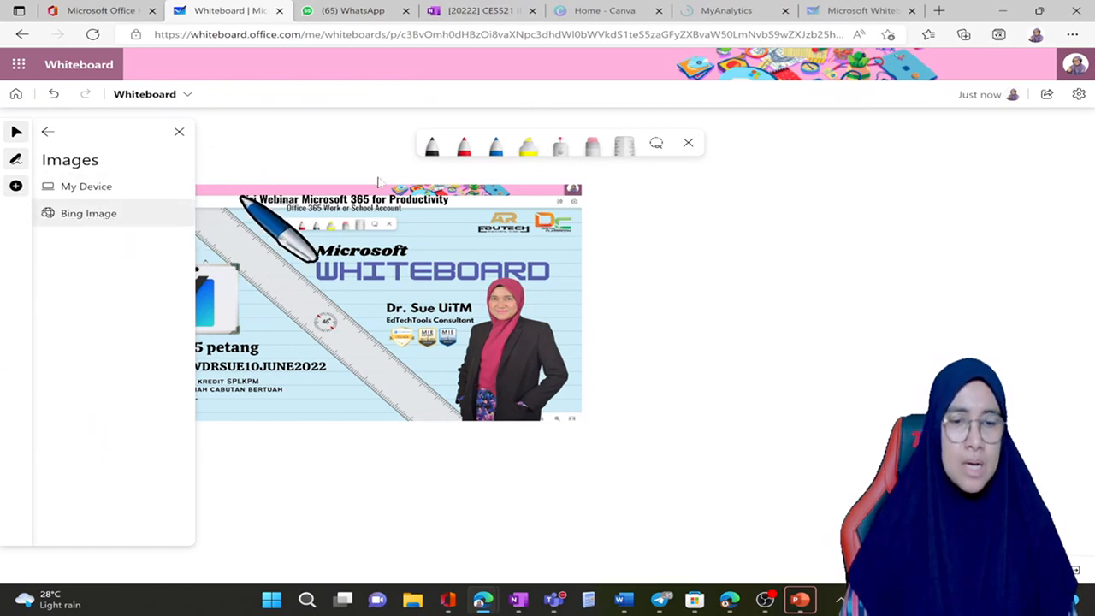
Step: Insert the Lesson plan template from the Learning category onto the board, beside the webinar poster
left_click(16, 187)
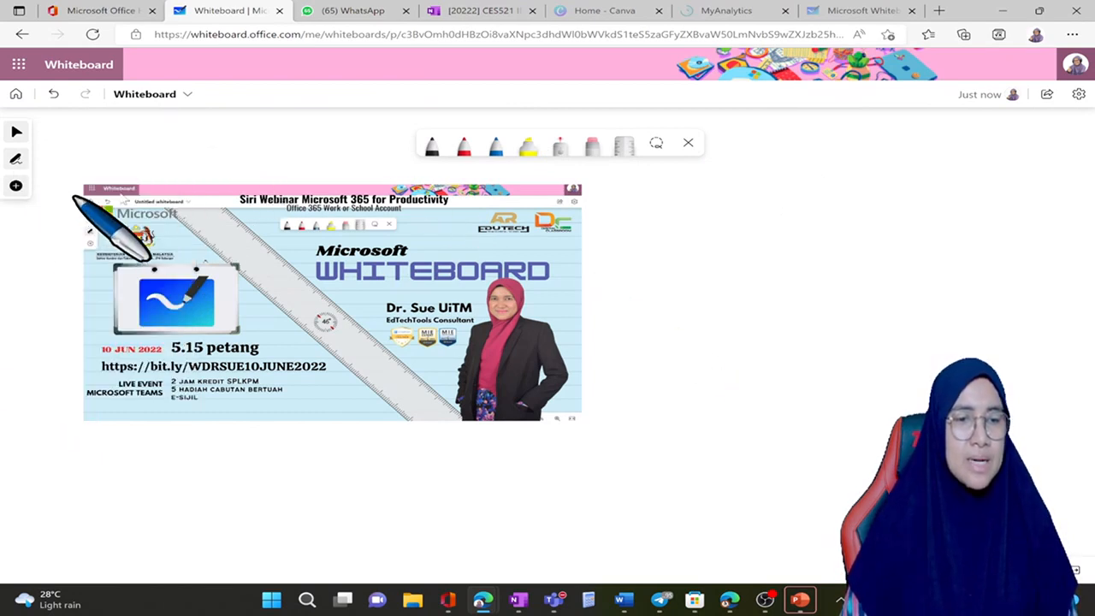
left_click(16, 187)
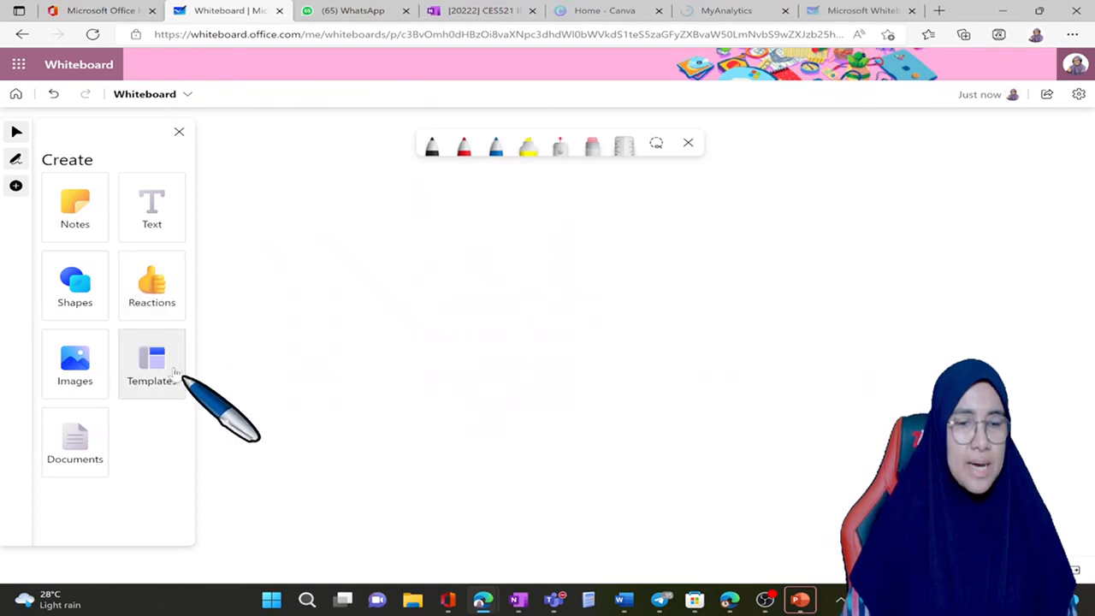
left_click(171, 374)
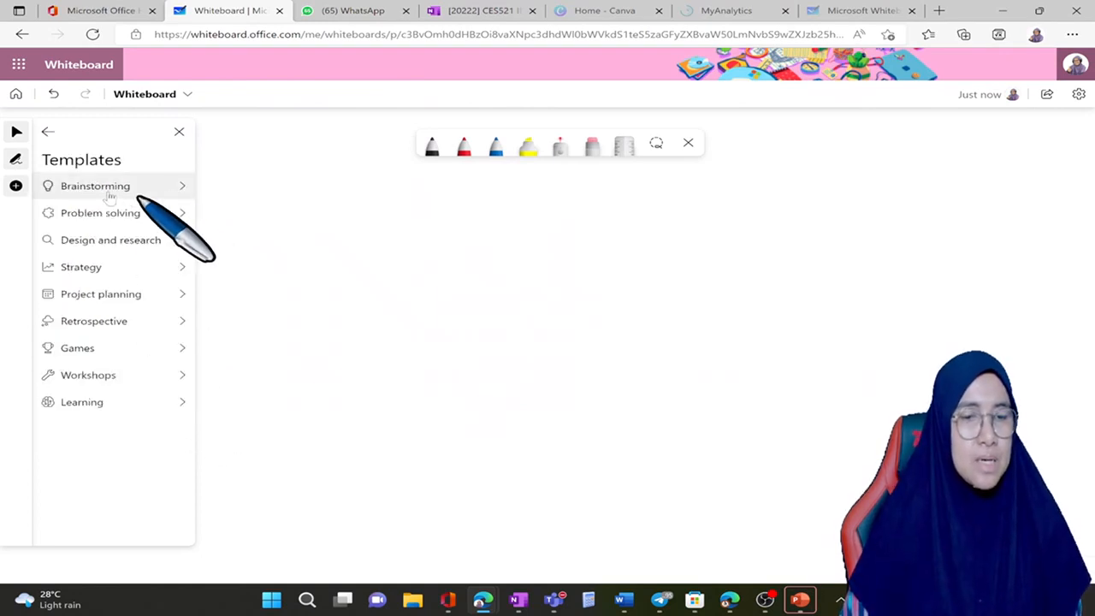
left_click(119, 402)
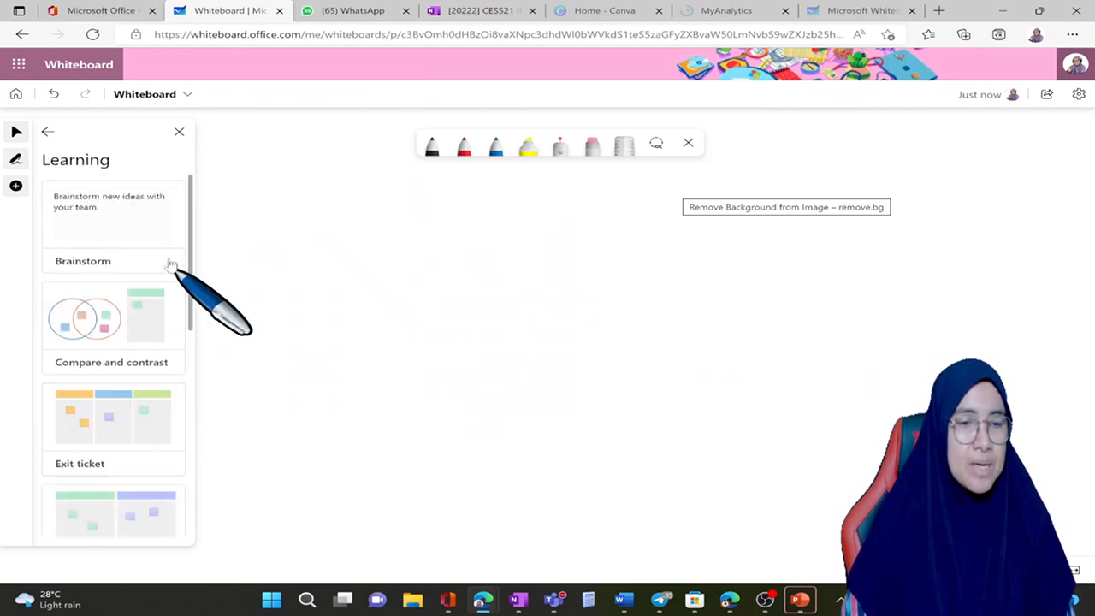
scroll(126, 239, "down", 1)
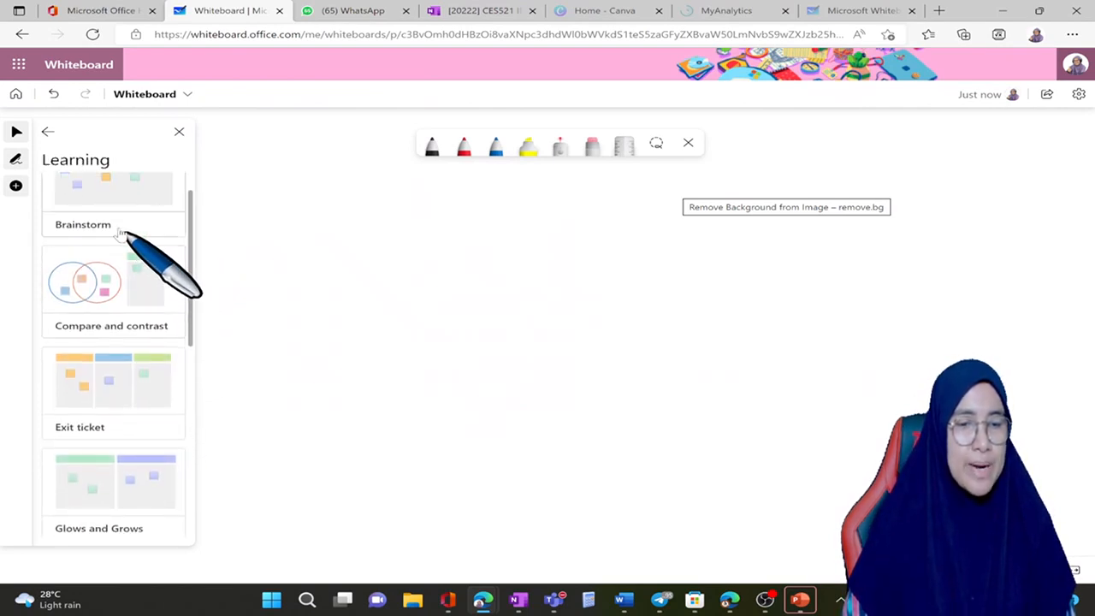
scroll(113, 343, "down", 1)
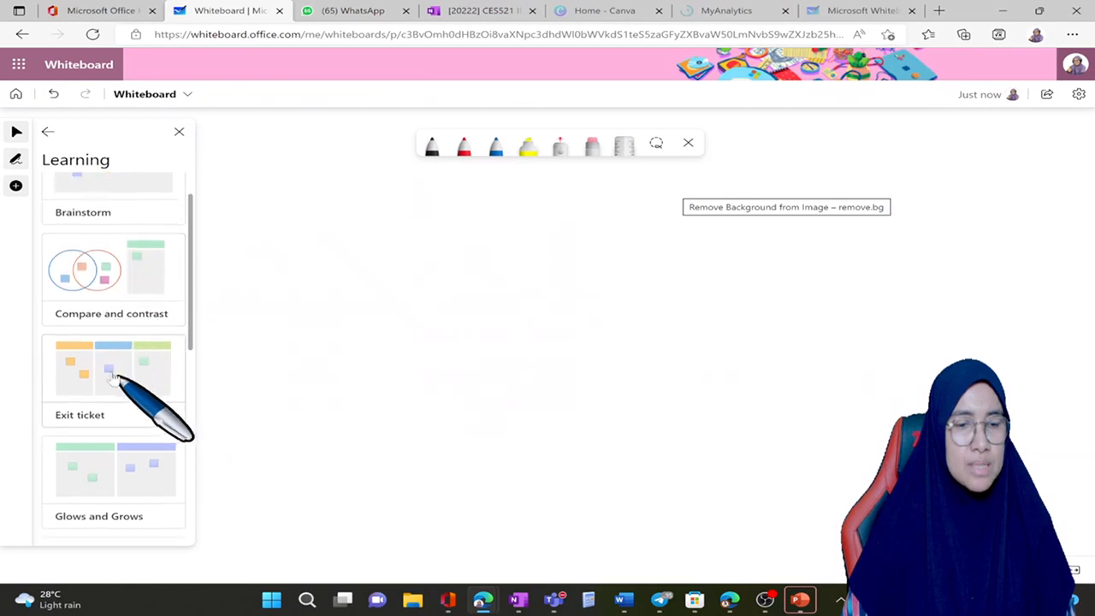
scroll(113, 377, "down", 2)
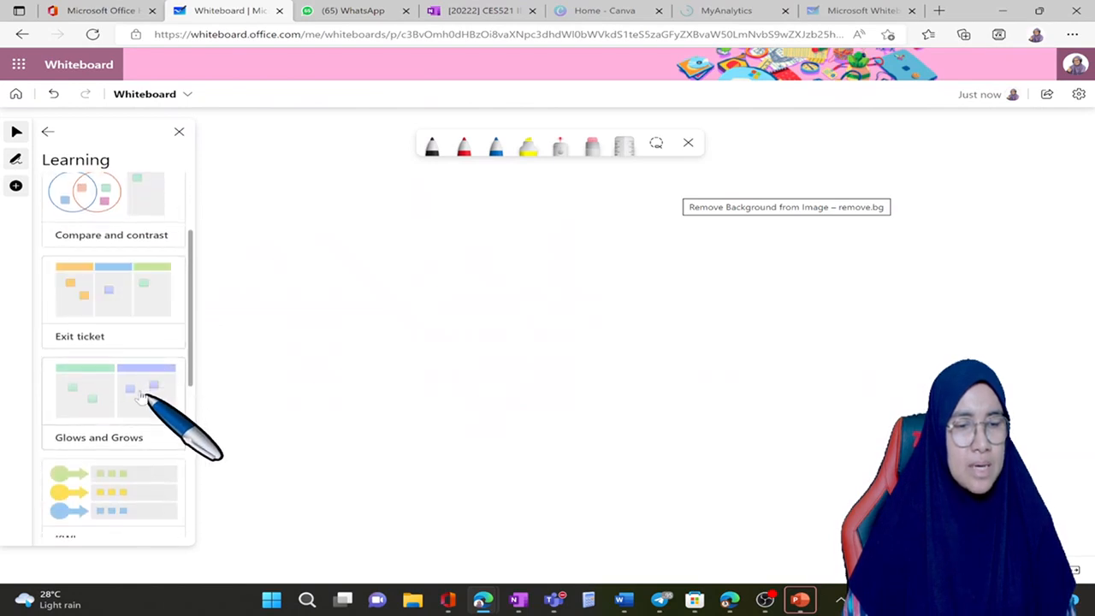
scroll(138, 397, "down", 6)
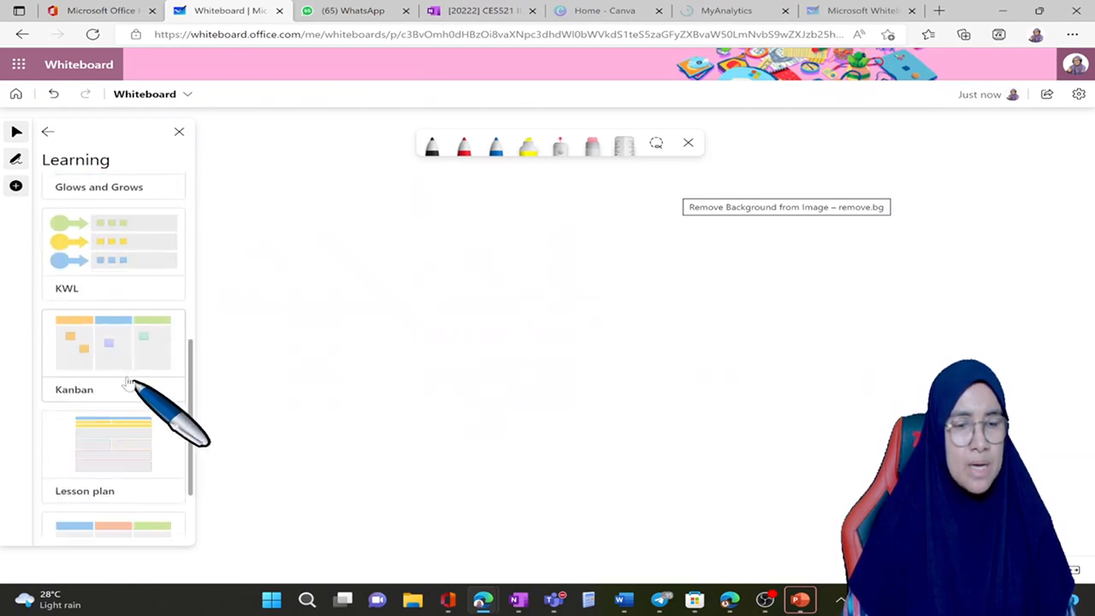
scroll(127, 382, "down", 2)
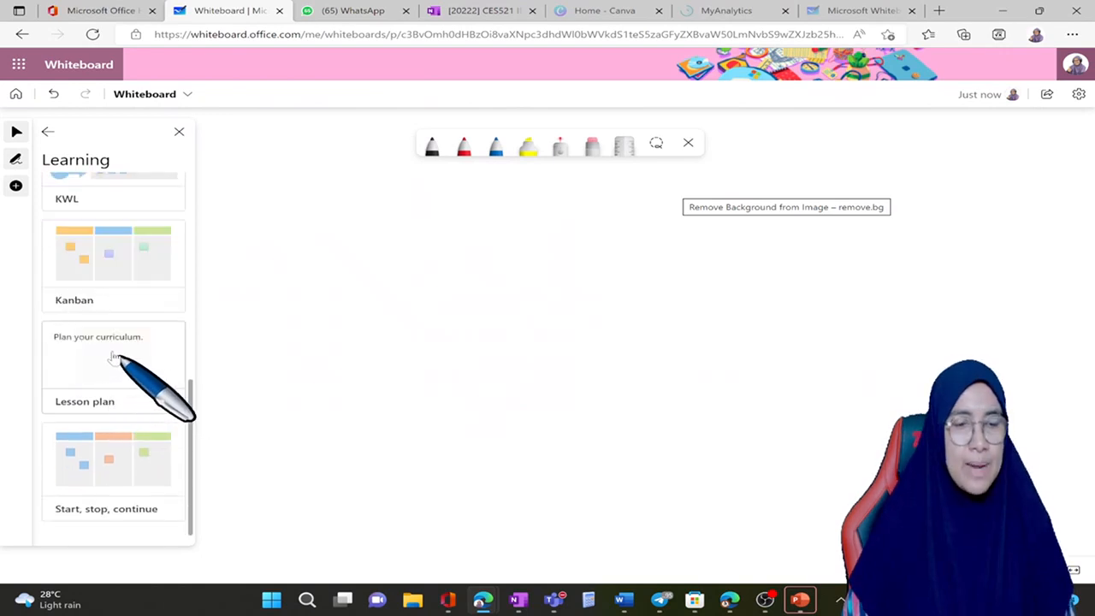
left_click(115, 355)
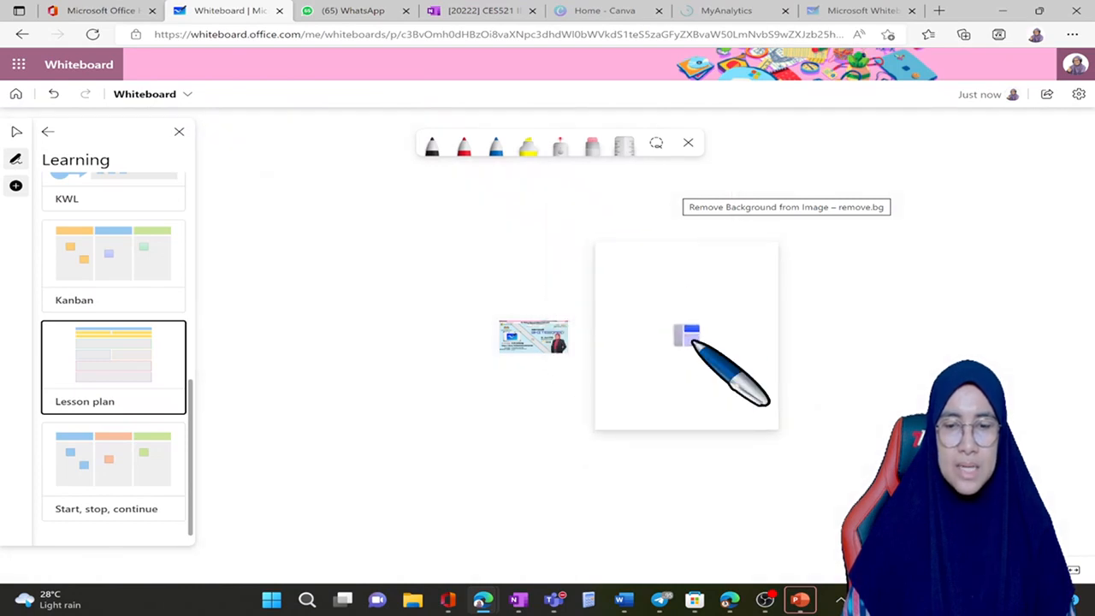
left_click(693, 342)
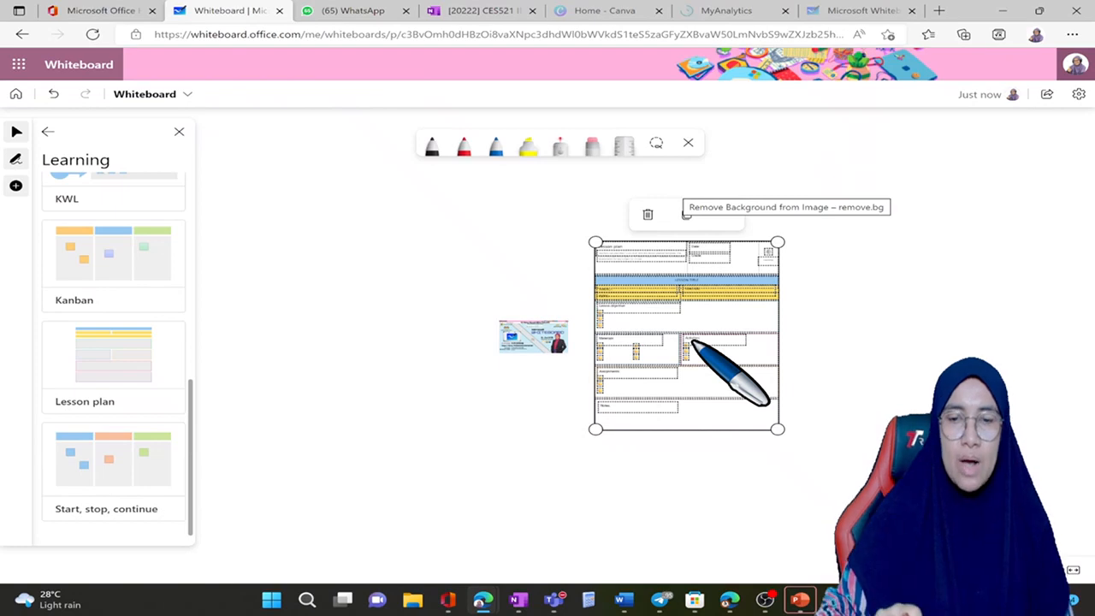
Step: Examine the header of the lesson plan template, including its date, grade, lesson title, subject, teacher and topic fields
scroll(693, 342, "up", 5)
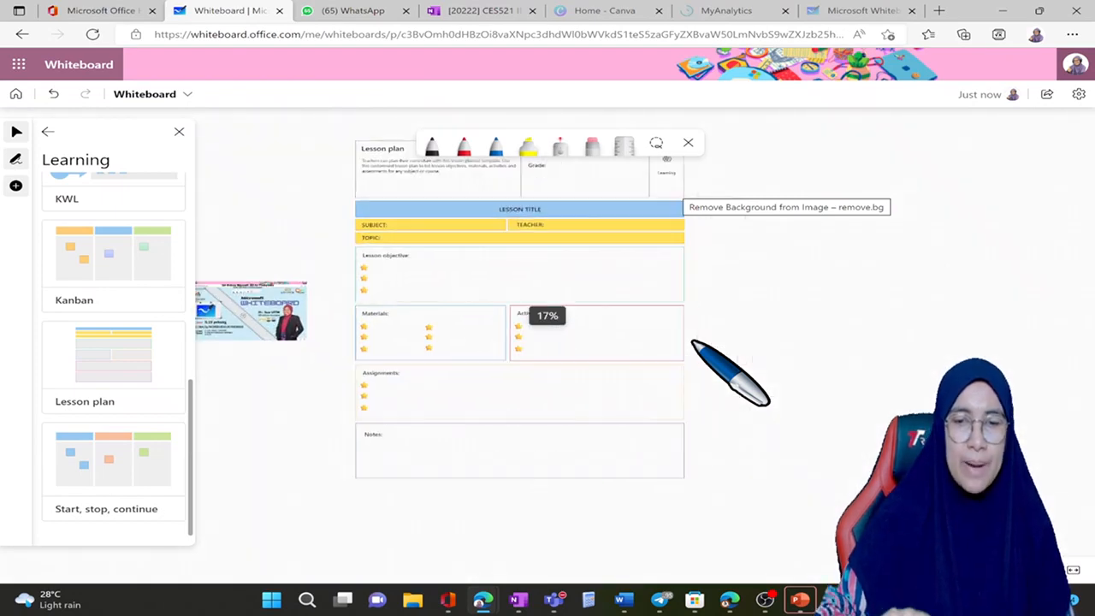
scroll(692, 342, "up", 5)
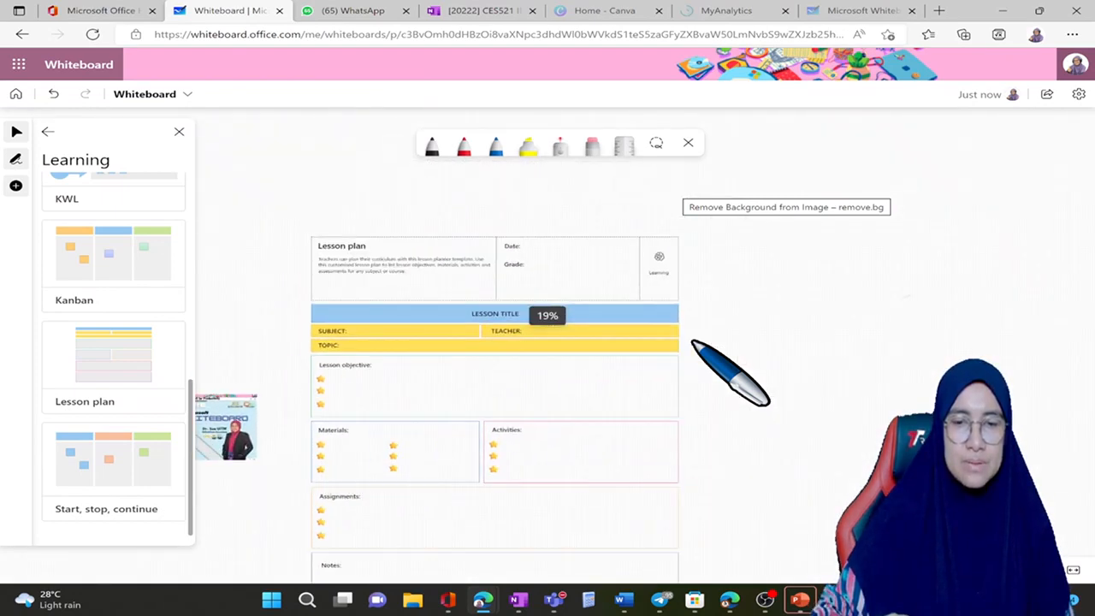
scroll(692, 342, "up", 2)
scroll(693, 342, "left", 4)
scroll(693, 342, "up", 1)
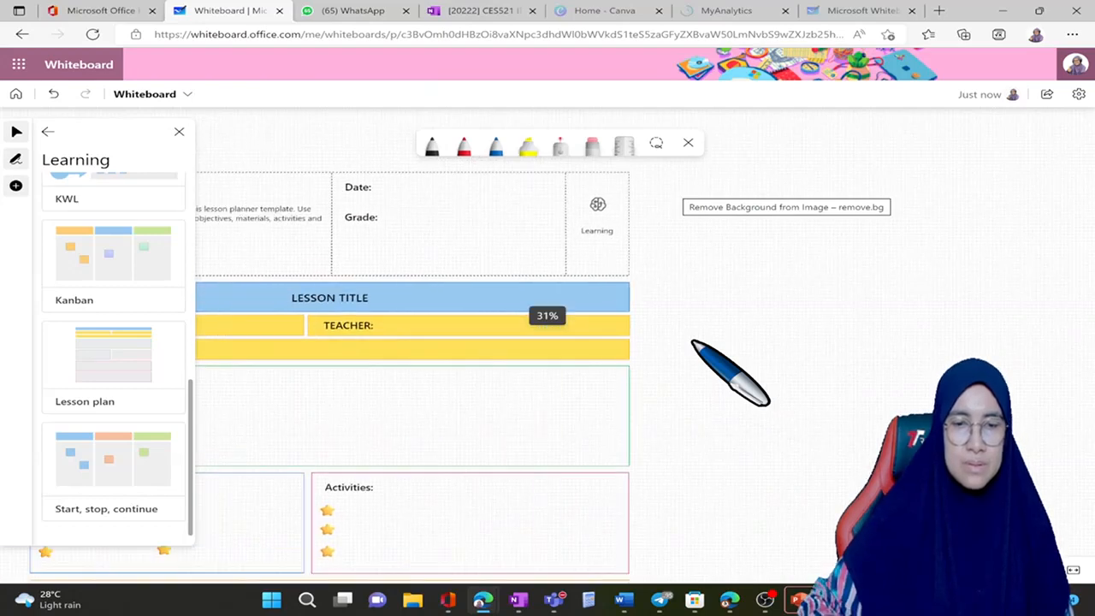
scroll(693, 342, "up", 2)
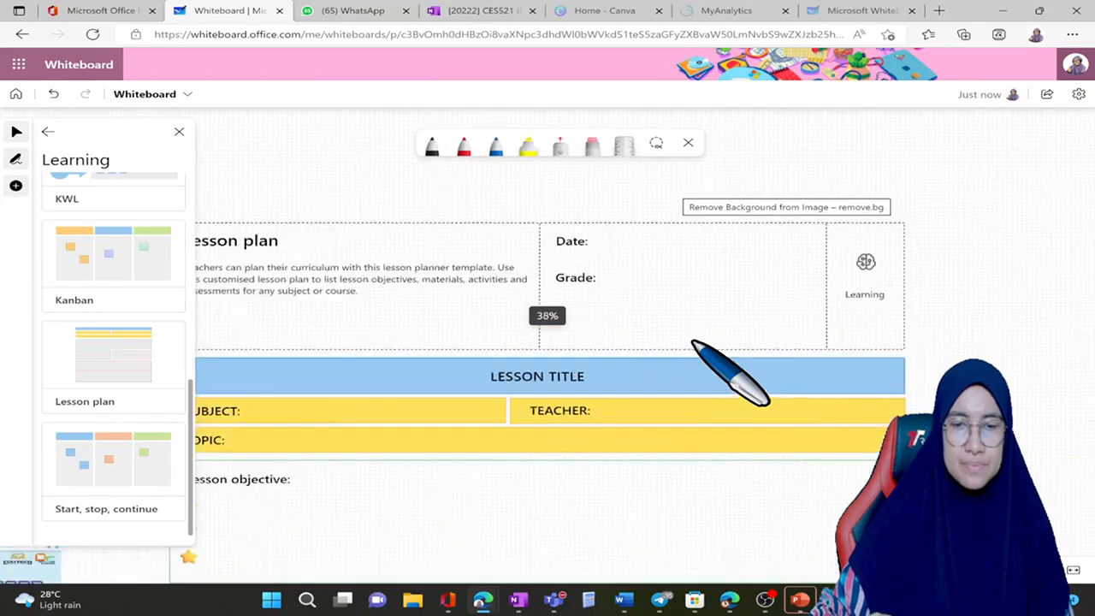
scroll(693, 342, "left", 3)
scroll(693, 342, "down", 1)
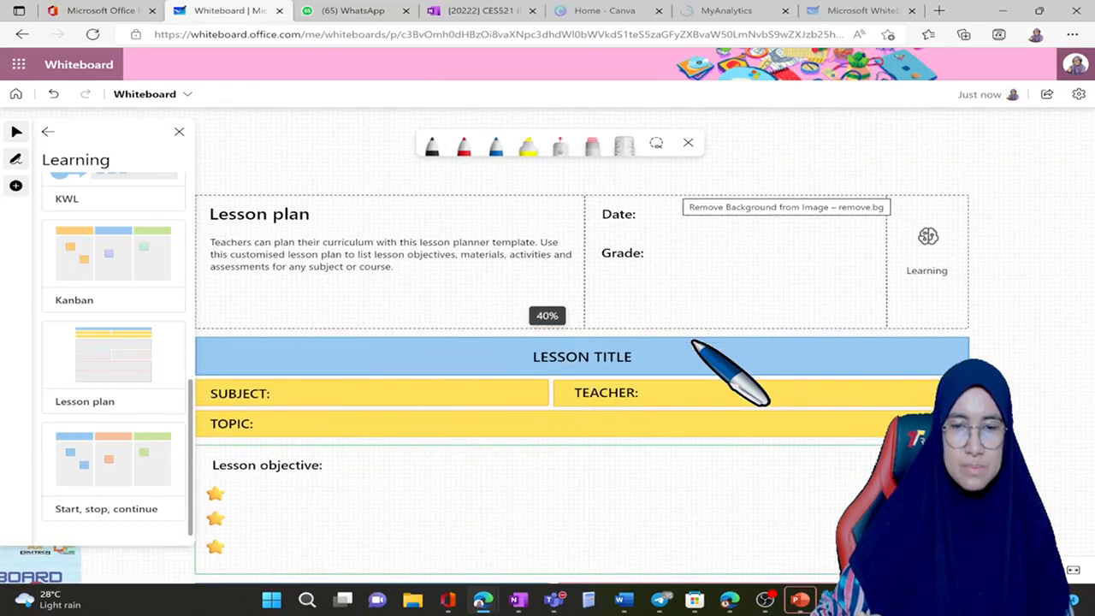
scroll(692, 341, "left", 1)
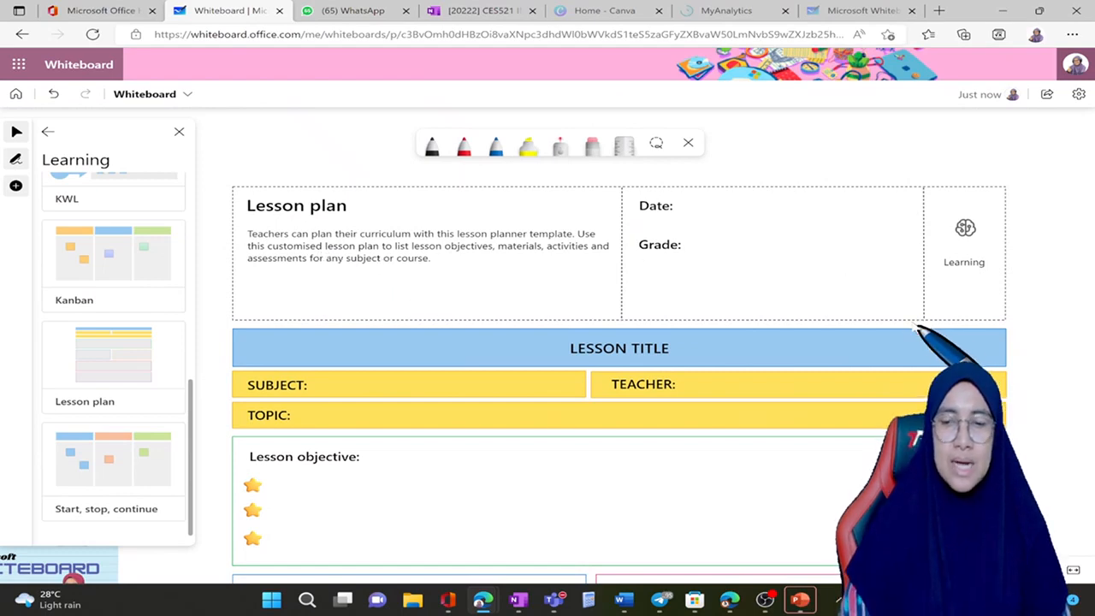
scroll(917, 327, "down", 3)
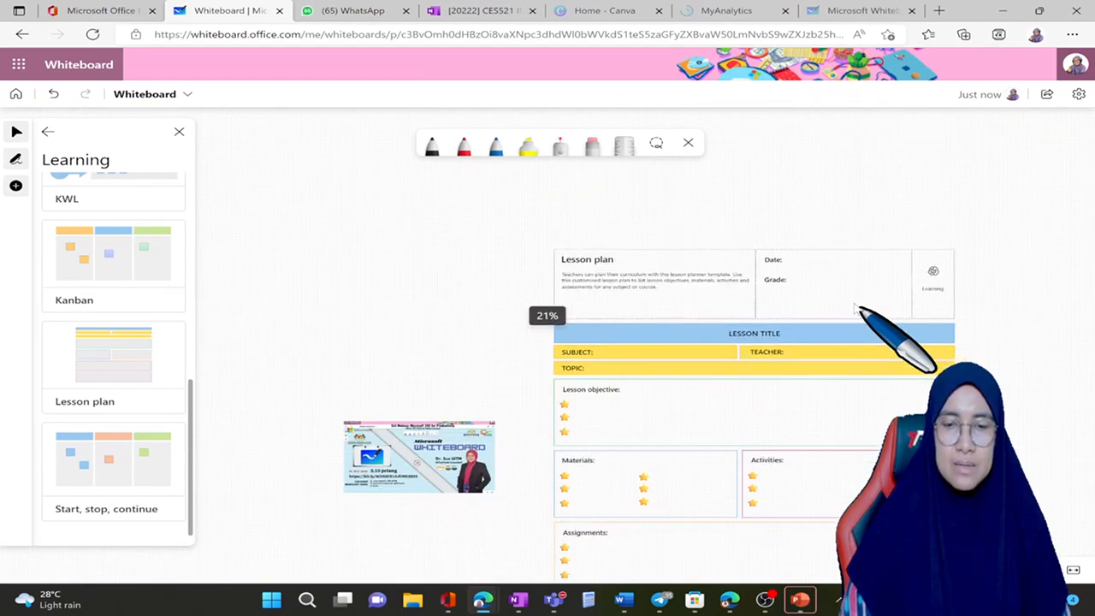
scroll(854, 307, "up", 5)
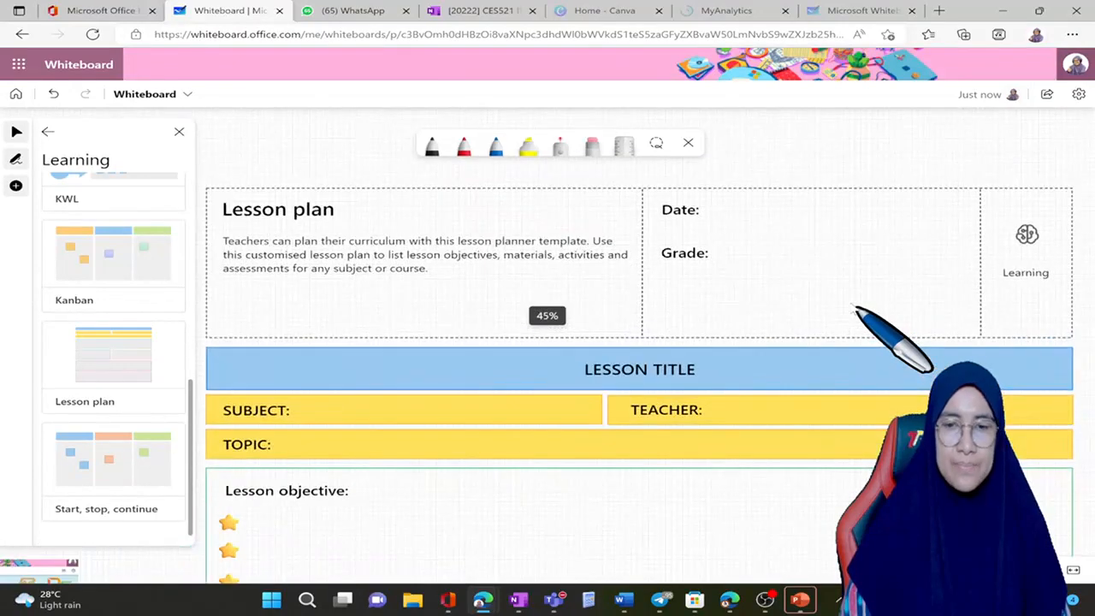
scroll(854, 308, "up", 4)
scroll(853, 308, "down", 4)
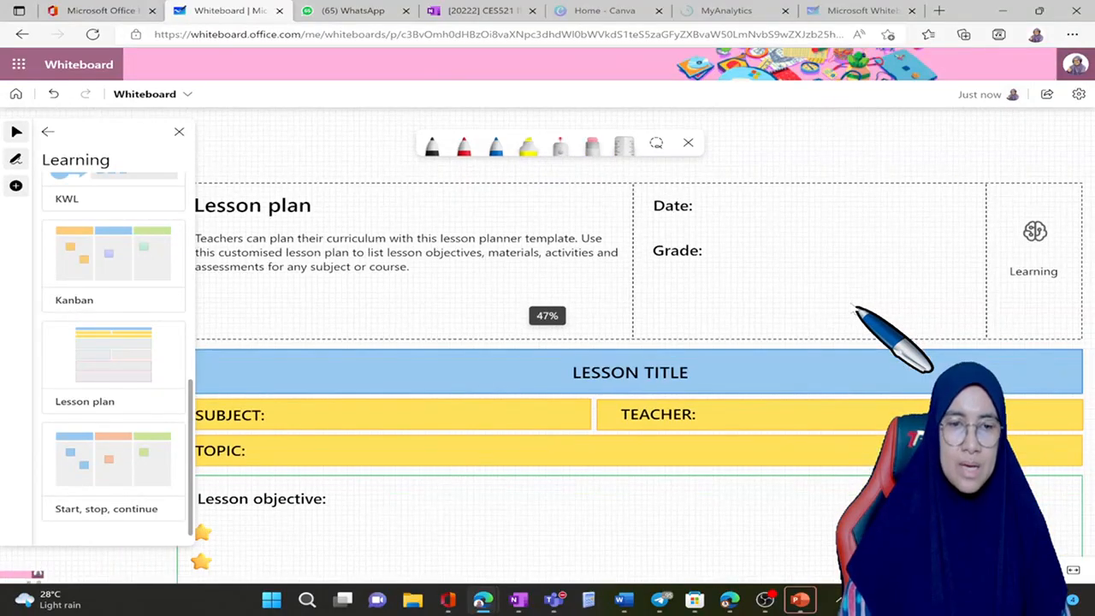
scroll(853, 308, "left", 4)
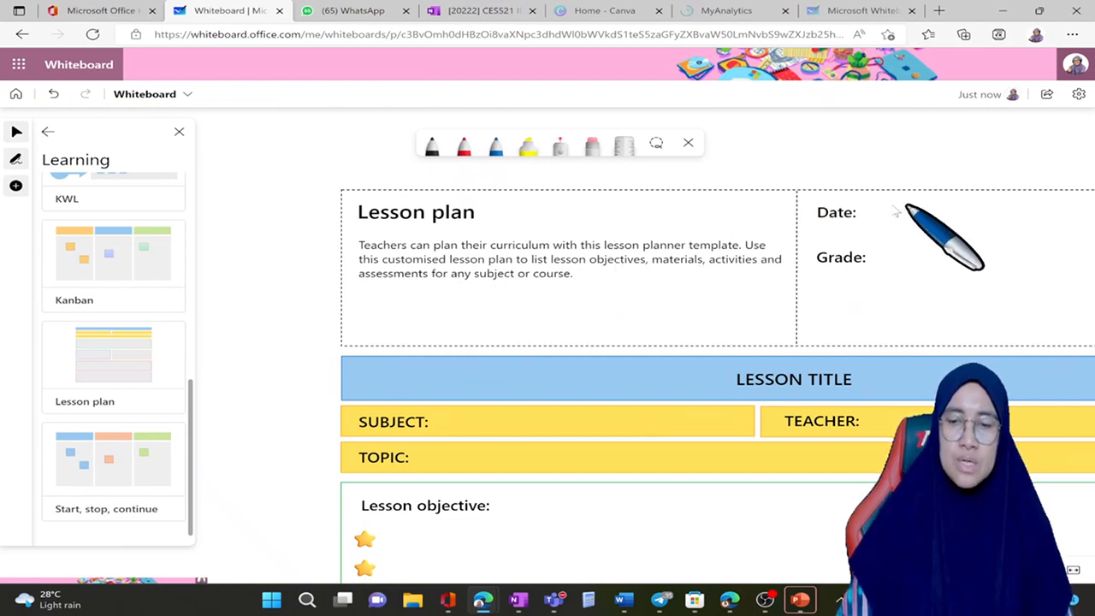
Step: Look through the lesson plan template from the header down to the objective, materials, activities, assignments and notes sections
scroll(898, 209, "right", 2)
scroll(898, 209, "down", 1)
scroll(898, 209, "right", 2)
scroll(898, 209, "down", 1)
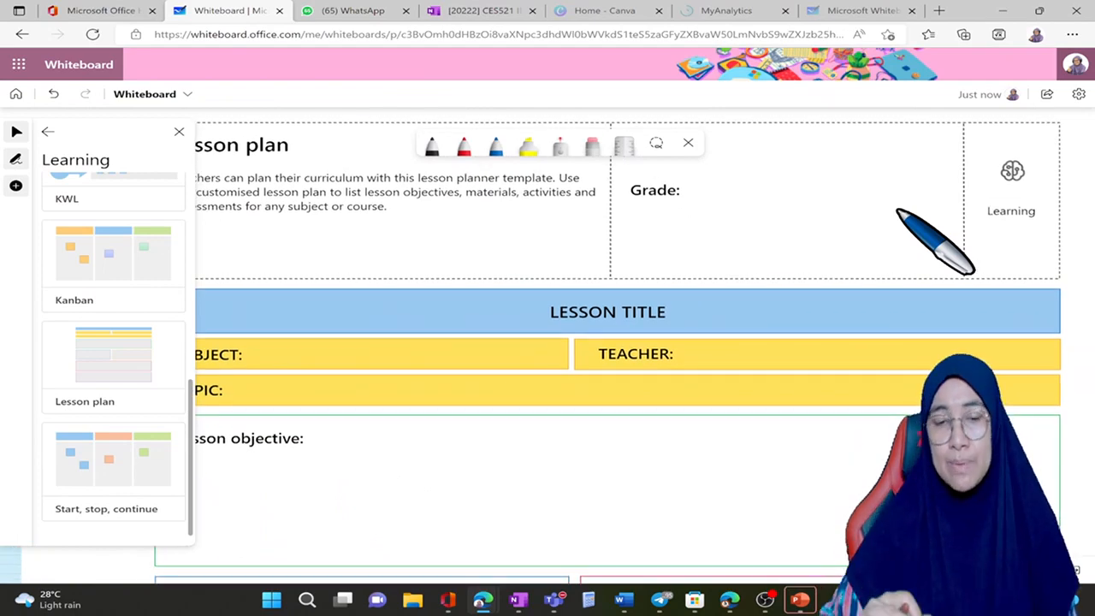
scroll(897, 209, "up", 1)
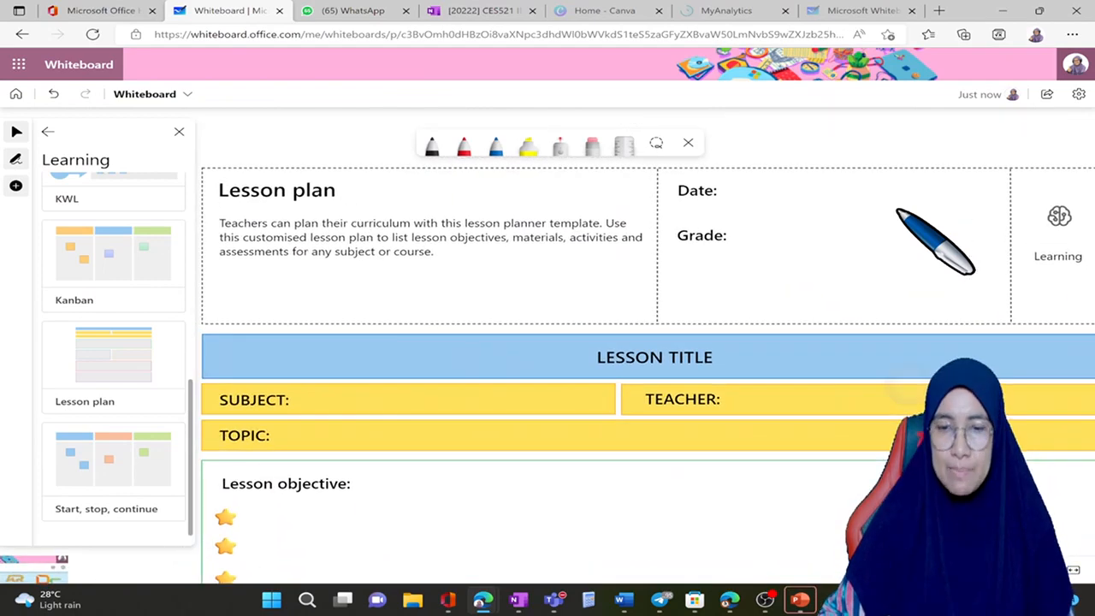
scroll(898, 209, "right", 3)
scroll(898, 208, "left", 3)
scroll(898, 209, "down", 2)
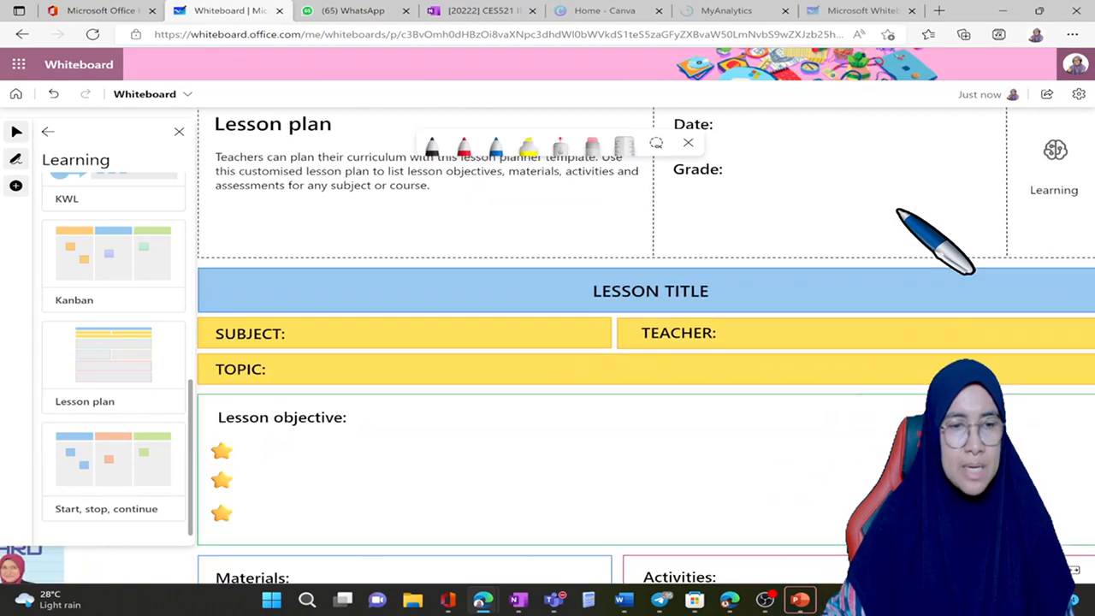
scroll(898, 208, "left", 3)
scroll(898, 209, "down", 1)
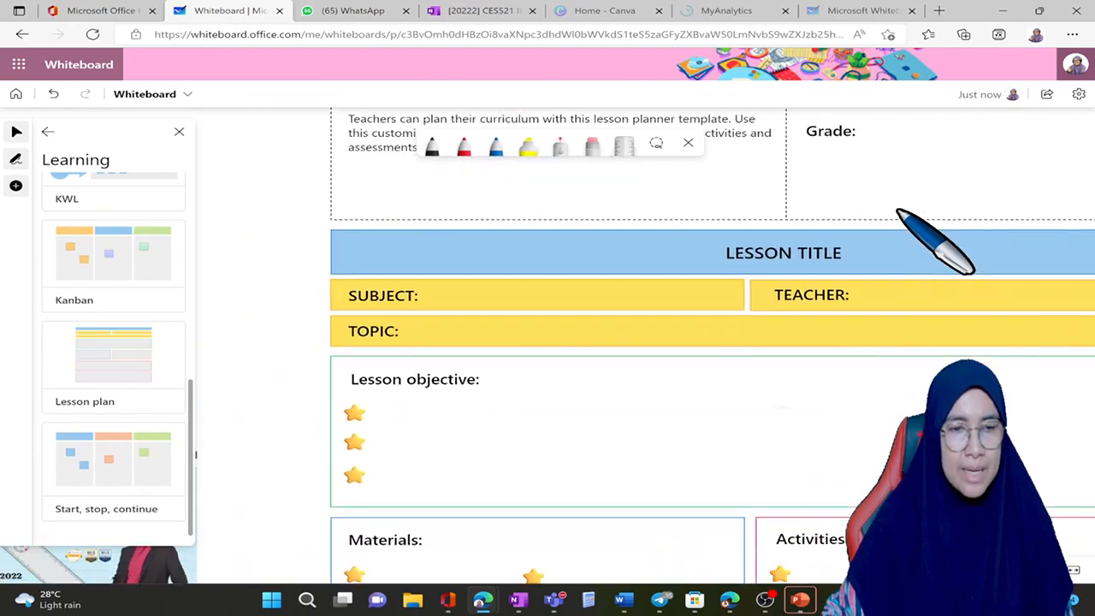
scroll(898, 210, "down", 2)
scroll(898, 210, "right", 1)
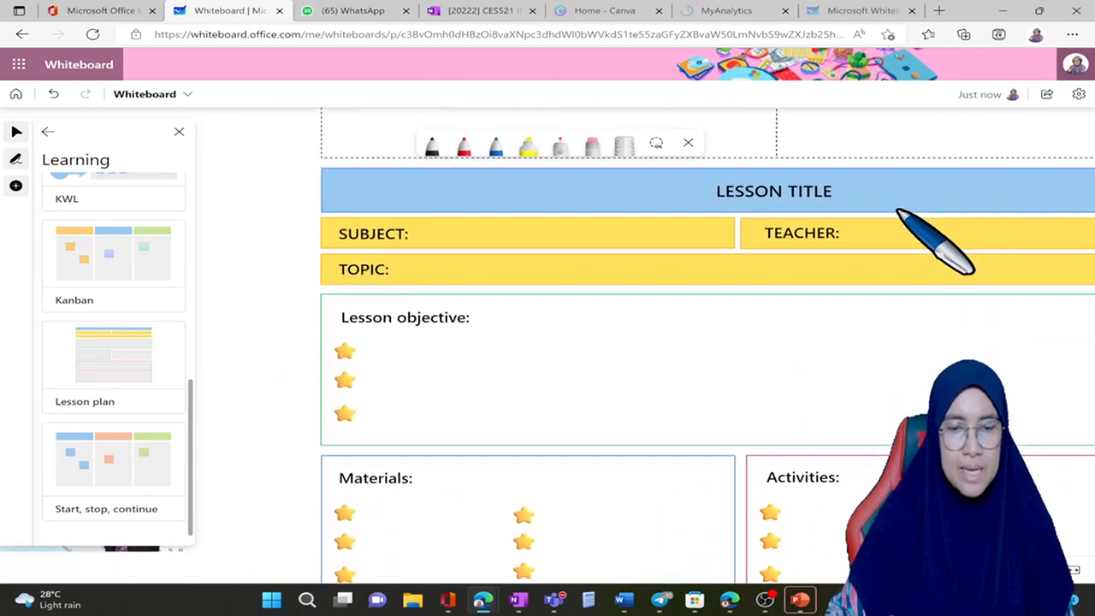
scroll(898, 211, "down", 5)
scroll(898, 210, "right", 1)
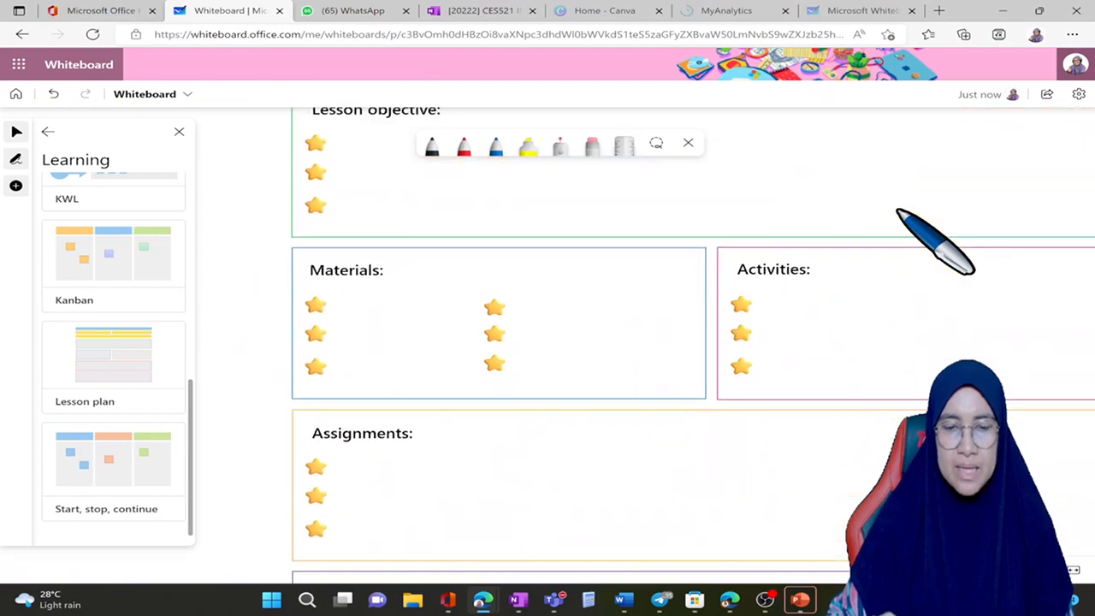
scroll(898, 210, "down", 2)
scroll(898, 211, "right", 1)
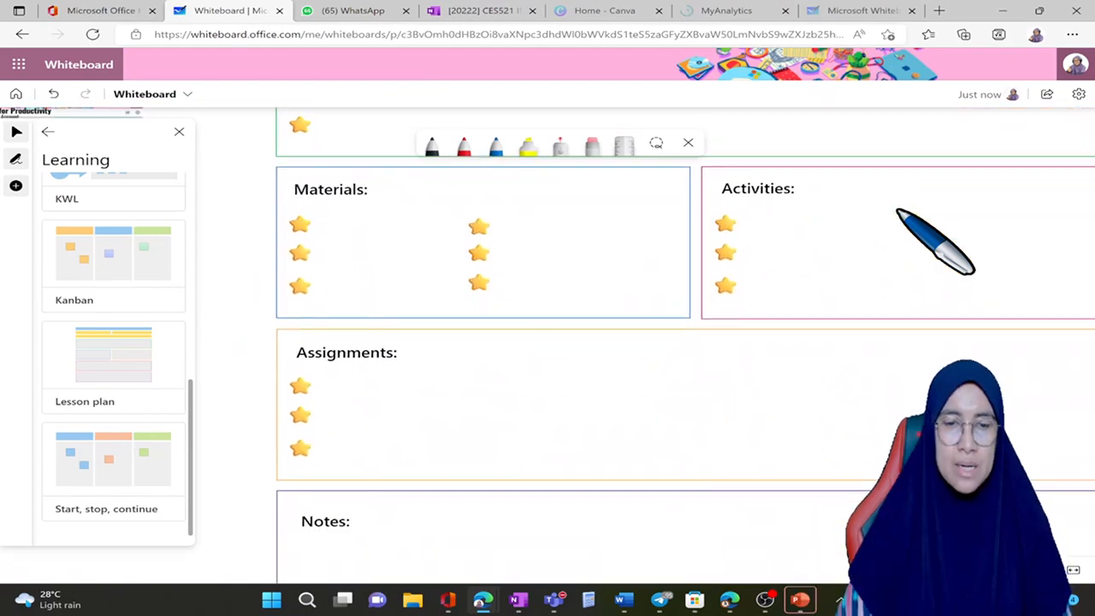
Step: Point out the star bullets in the Activities section, then view the lesson plan template as a whole
left_click(729, 227)
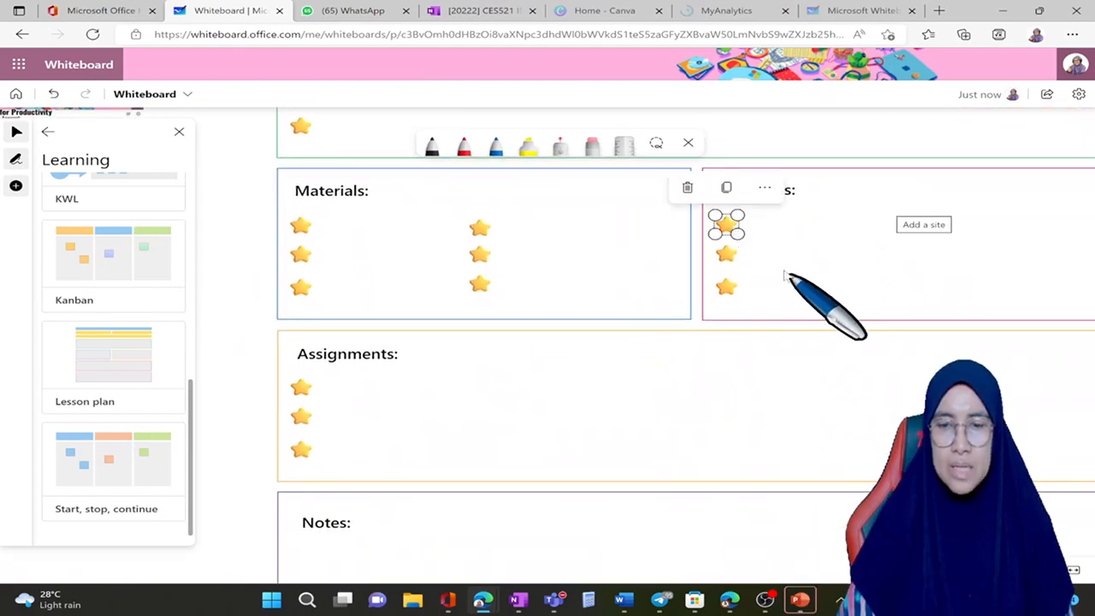
left_click(728, 257)
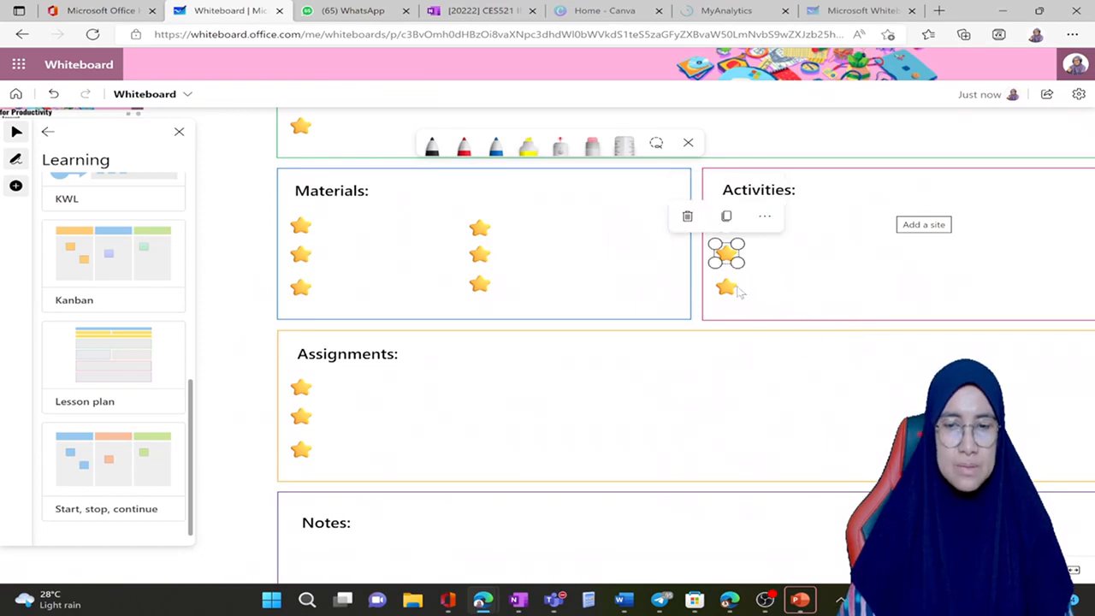
left_click(727, 288)
left_click(293, 331)
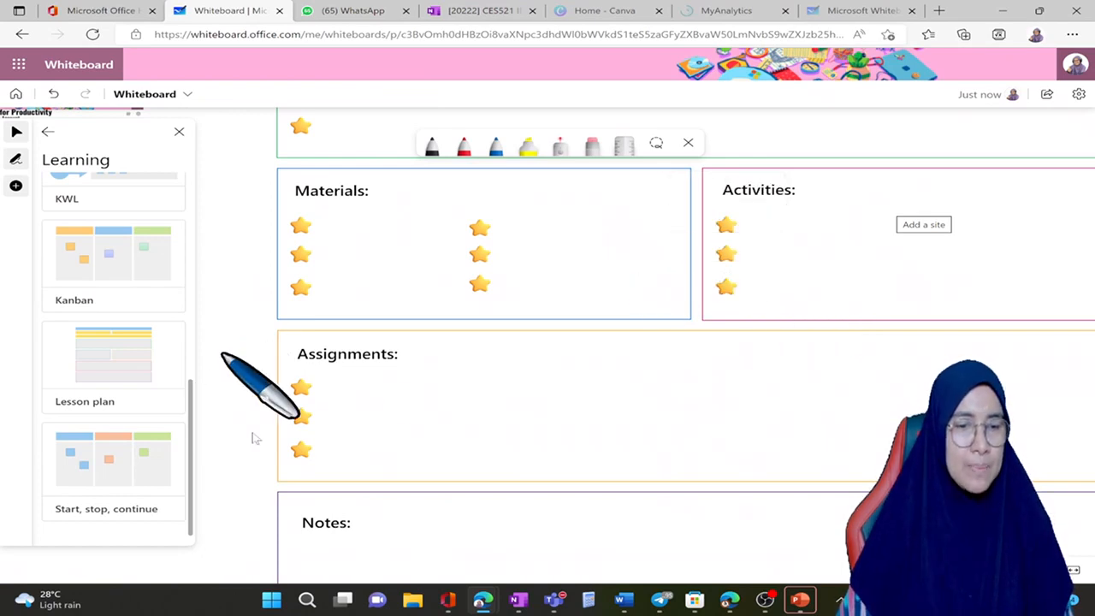
scroll(479, 444, "down", 5)
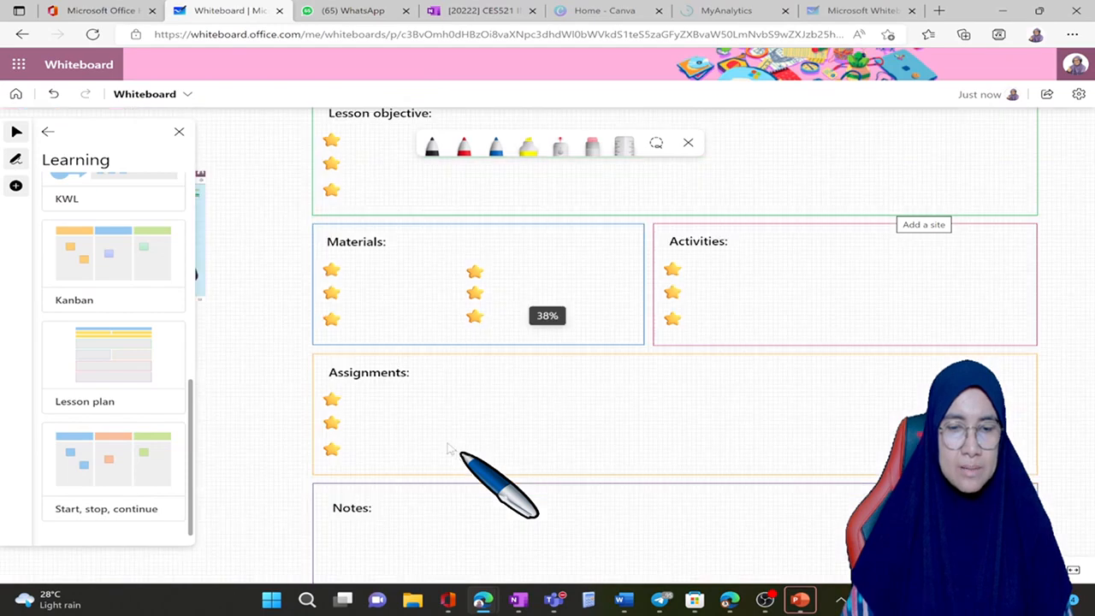
scroll(493, 421, "down", 2)
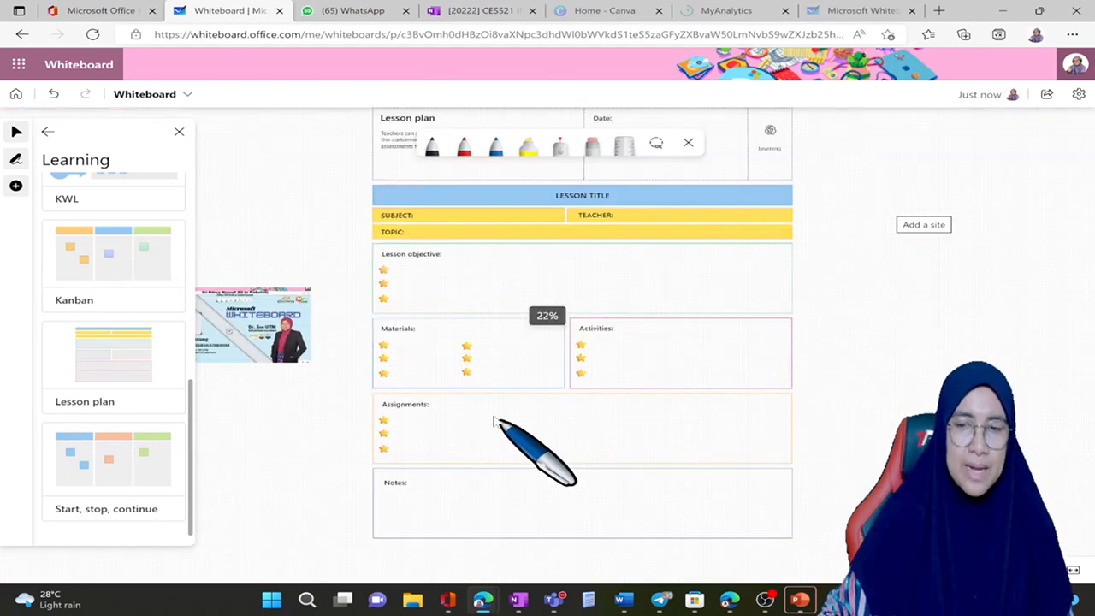
Step: Insert the Affinity diagram template from the Brainstorming category in the empty area beside the lesson plan
scroll(500, 421, "right", 5)
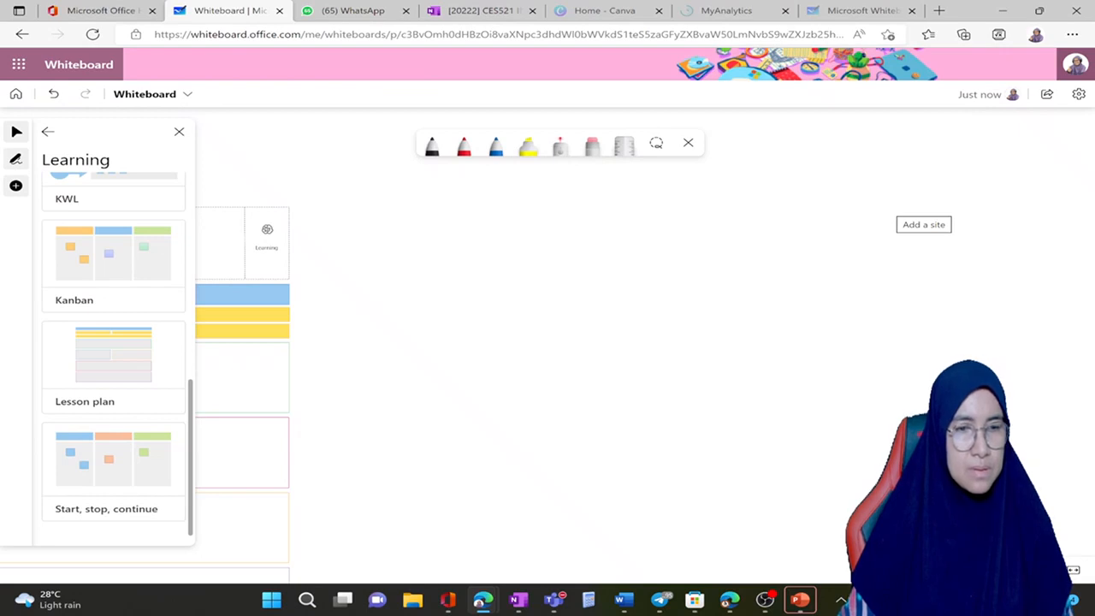
left_click(47, 131)
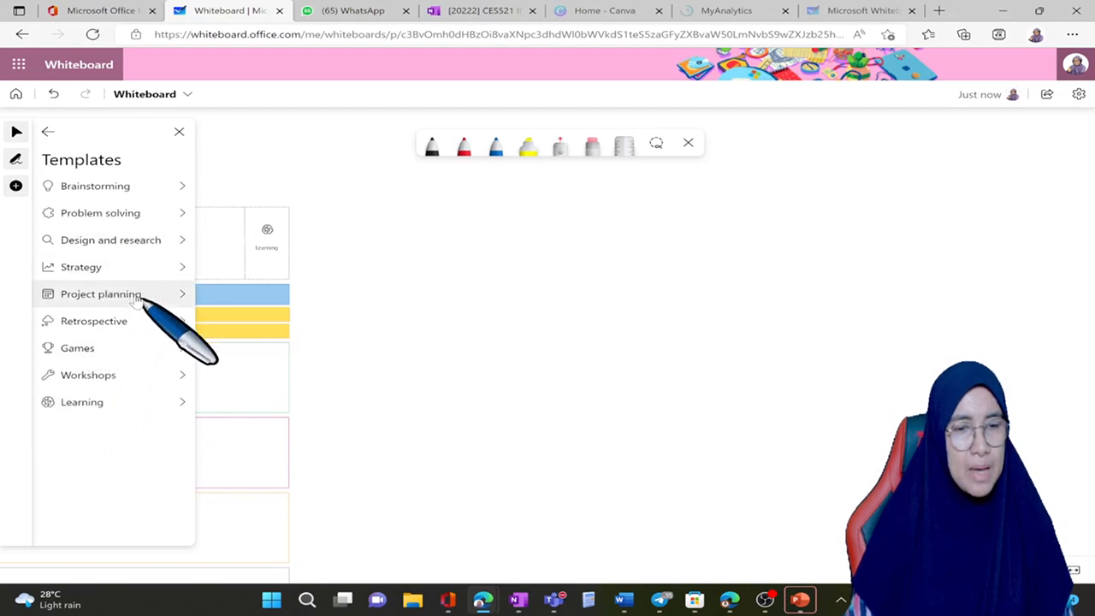
left_click(165, 191)
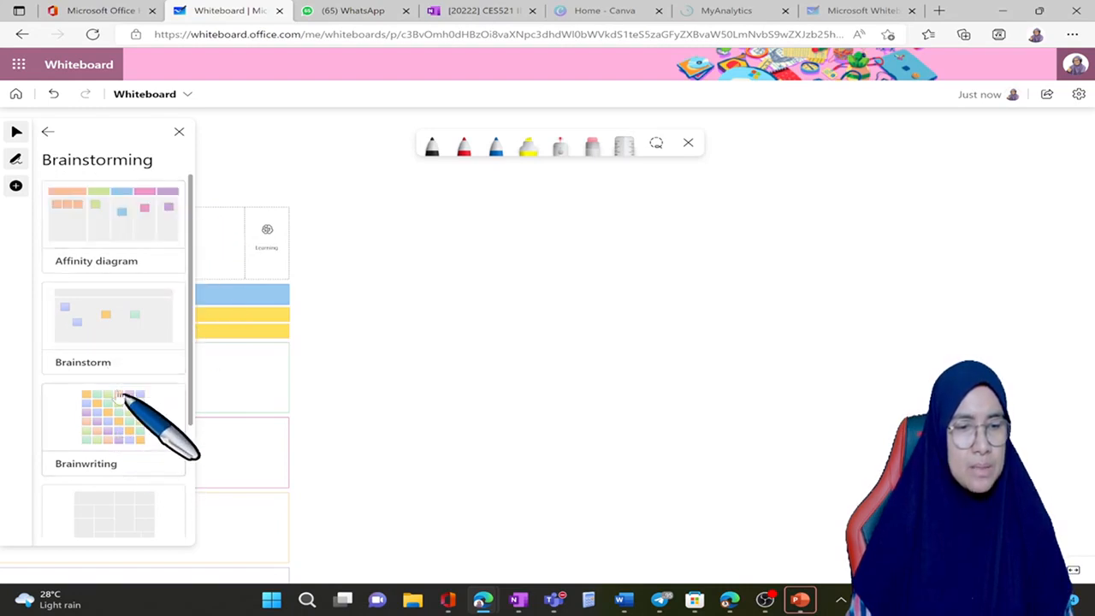
scroll(120, 393, "down", 1)
scroll(120, 395, "down", 5)
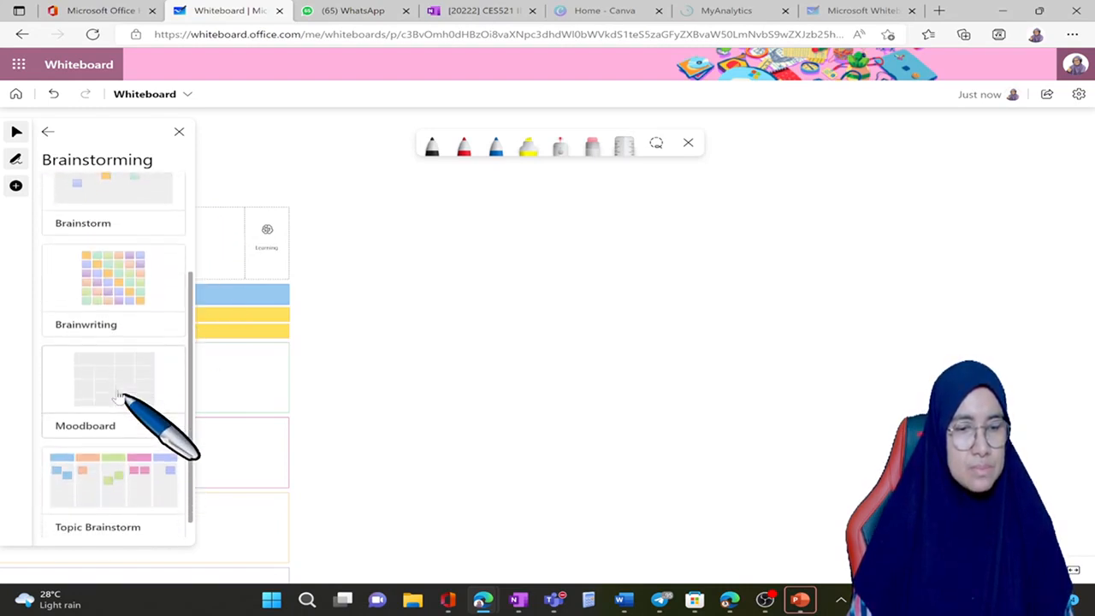
scroll(133, 428, "up", 2)
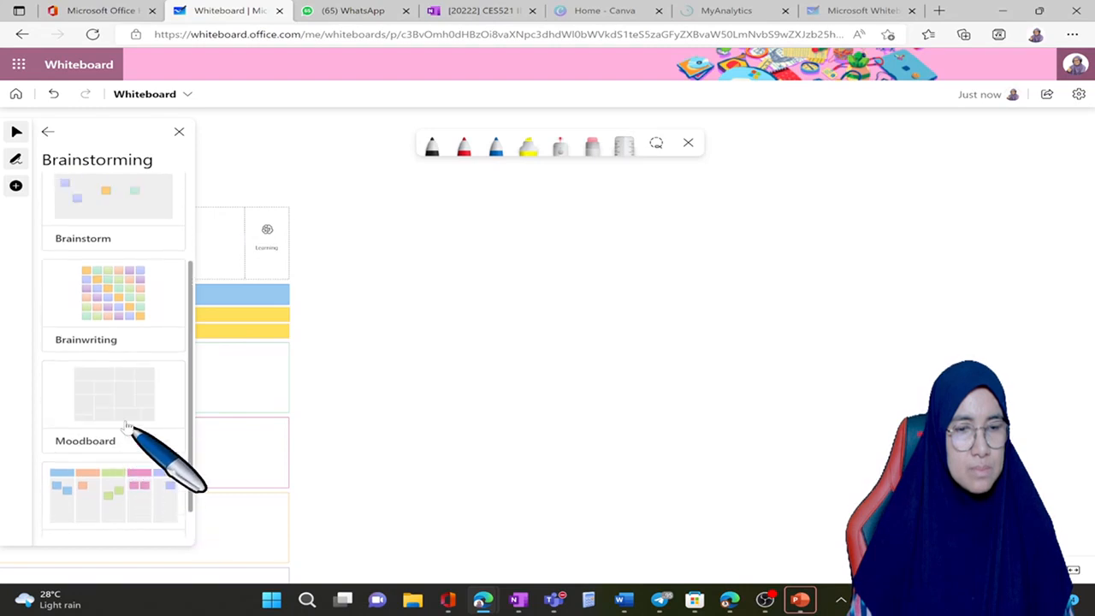
scroll(127, 423, "up", 3)
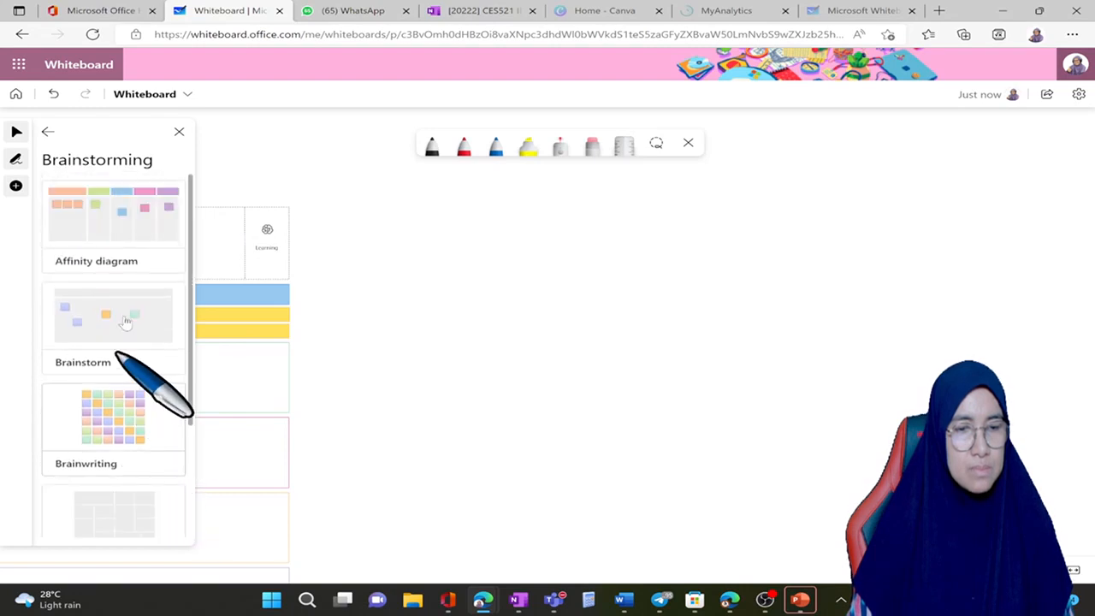
left_click(142, 229)
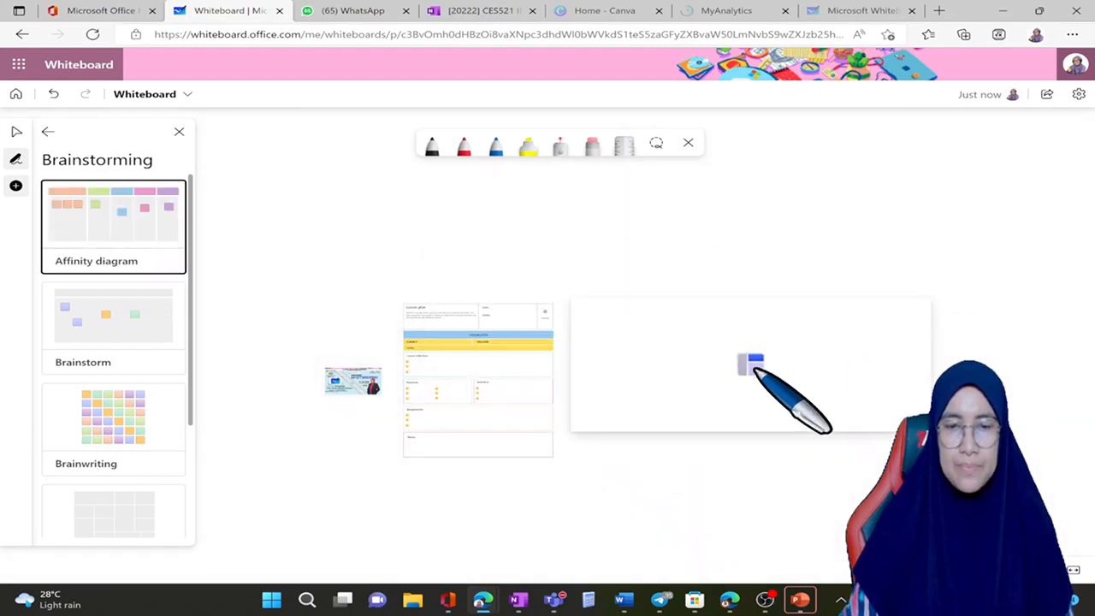
left_click(742, 369)
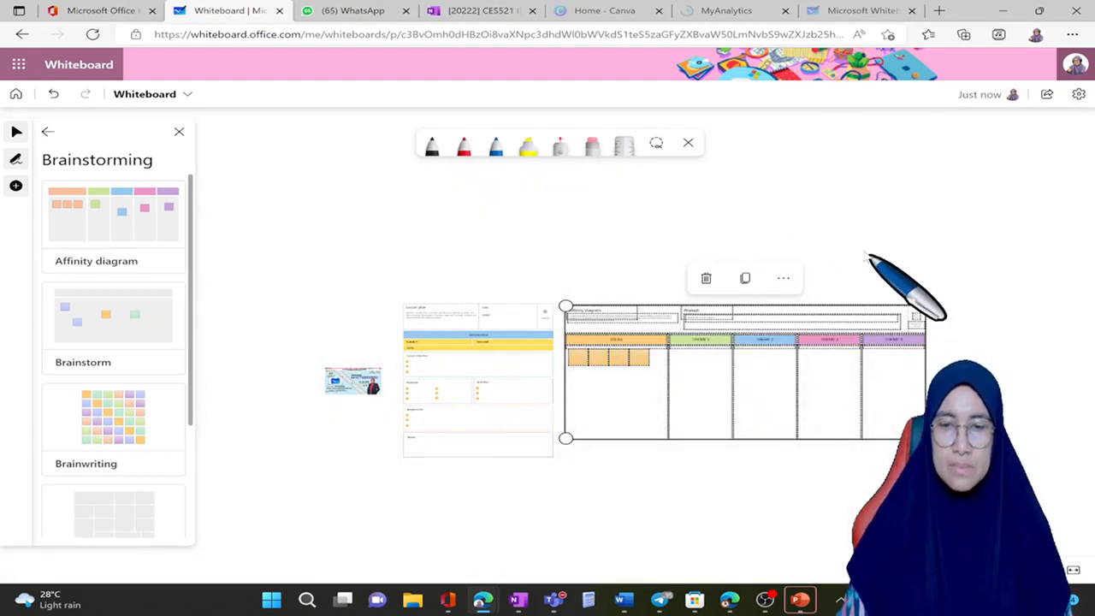
left_click(973, 400)
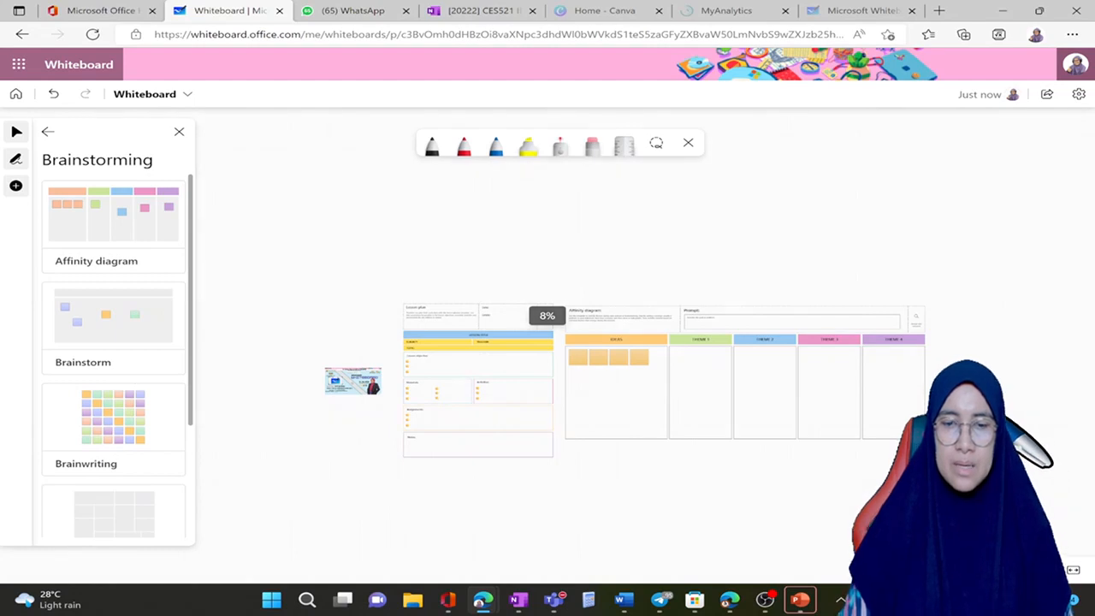
Step: Examine the affinity diagram's description, prompt, ideas column with sticky notes, and theme columns up close
scroll(988, 389, "up", 3)
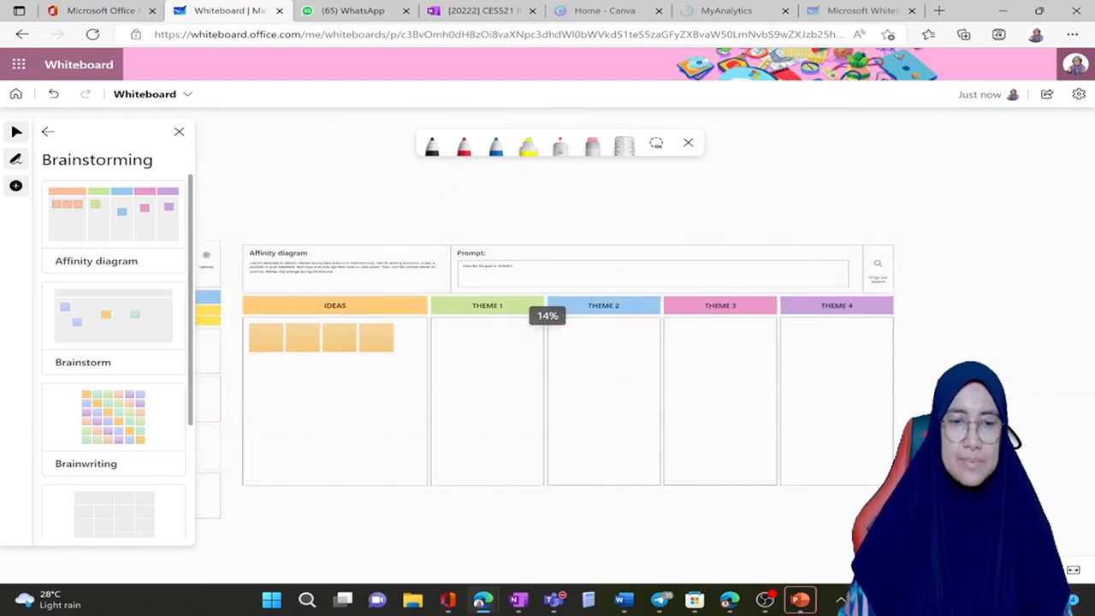
scroll(927, 377, "up", 3)
left_click_drag(484, 395, 1027, 415)
left_click_drag(778, 405, 860, 408)
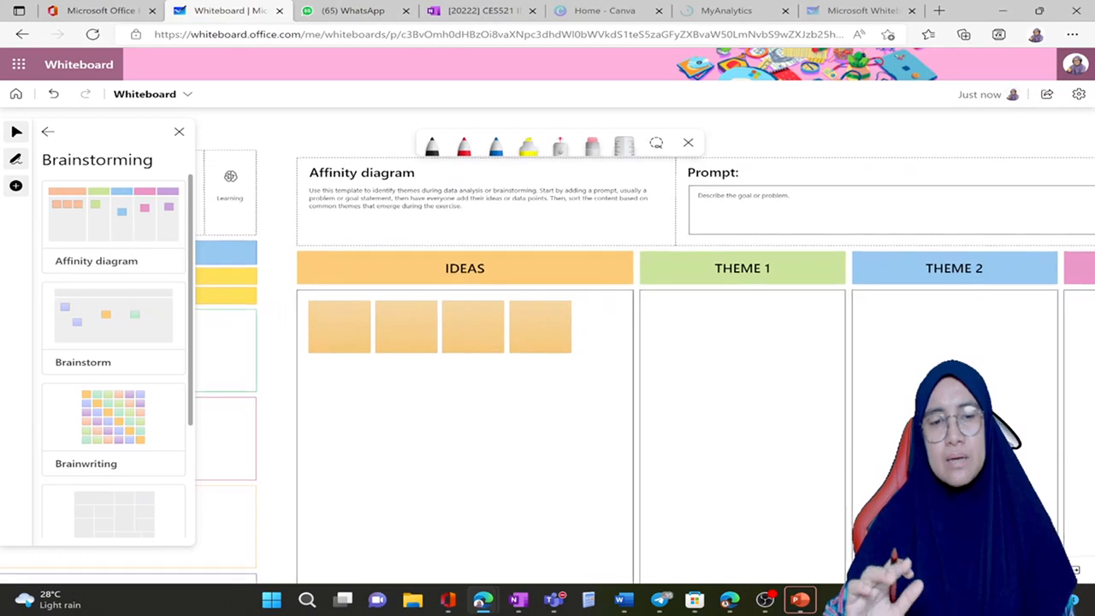
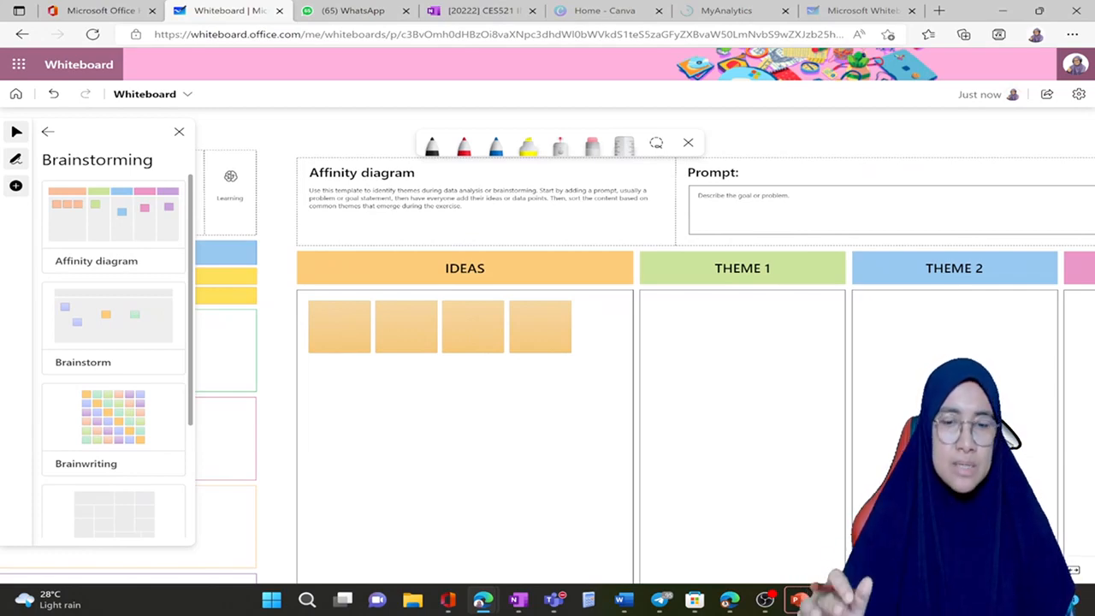
Step: Look over the affinity diagram's description, prompt, ideas column and theme columns from the header down to the lower edge
left_click_drag(735, 427, 705, 341)
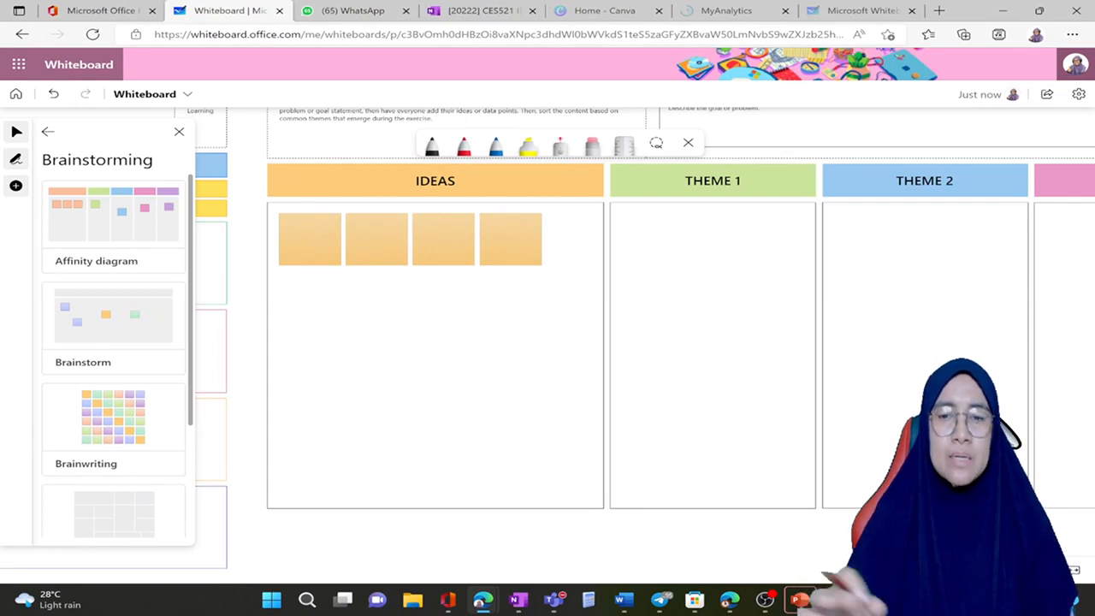
left_click_drag(945, 331, 936, 367)
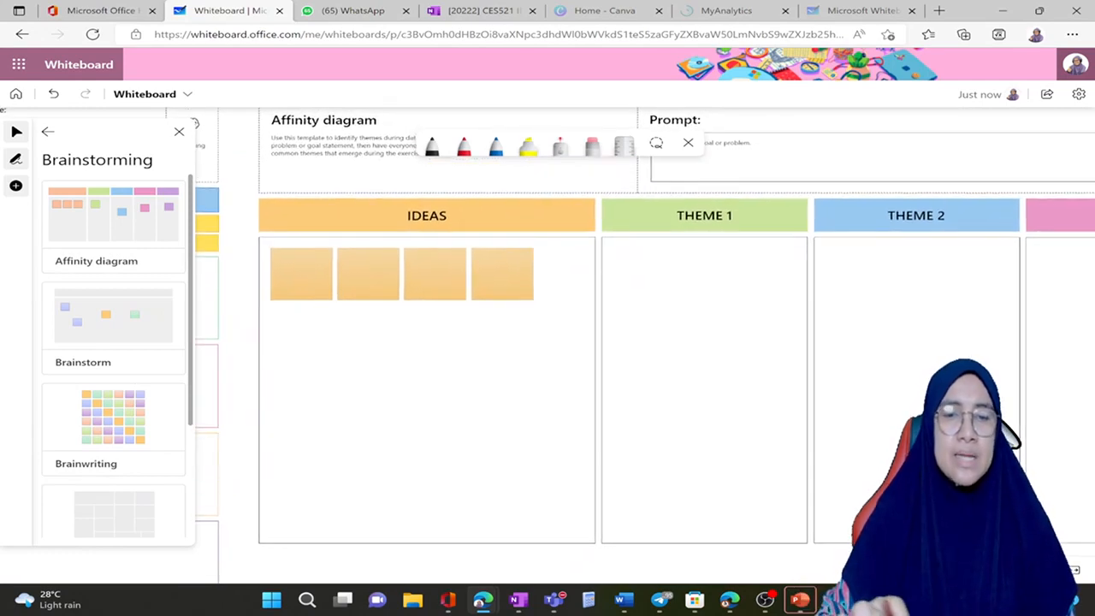
left_click_drag(703, 343, 699, 422)
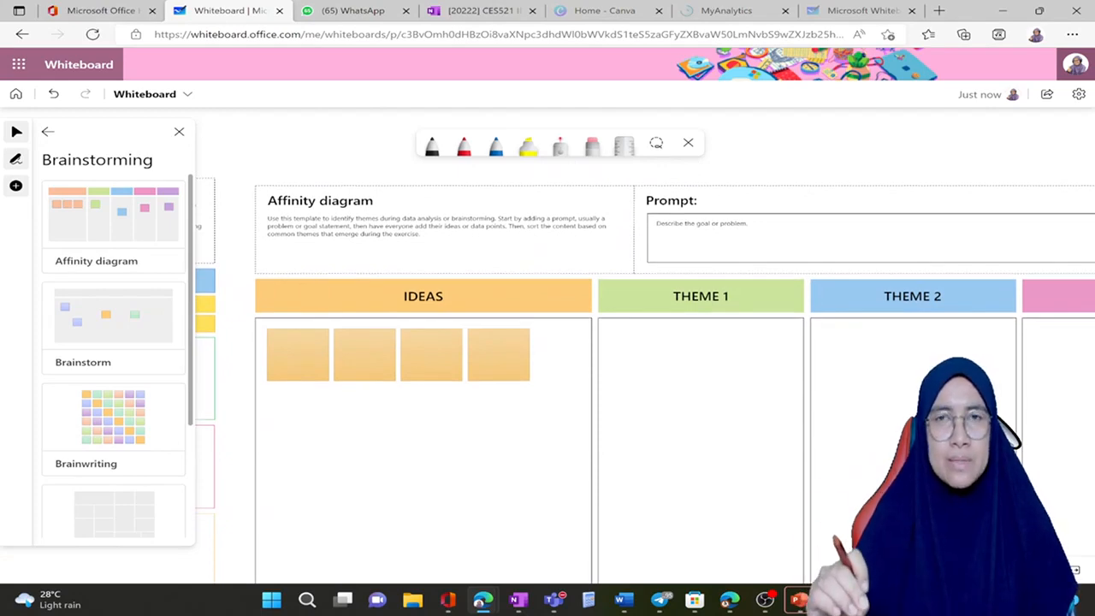
left_click_drag(699, 422, 681, 321)
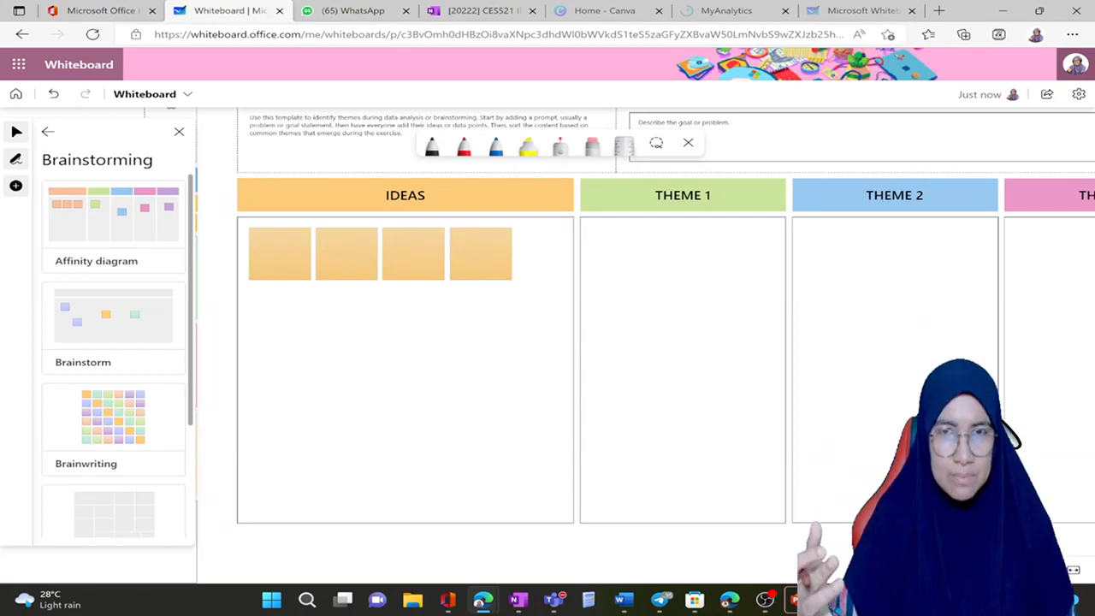
left_click_drag(599, 368, 726, 393)
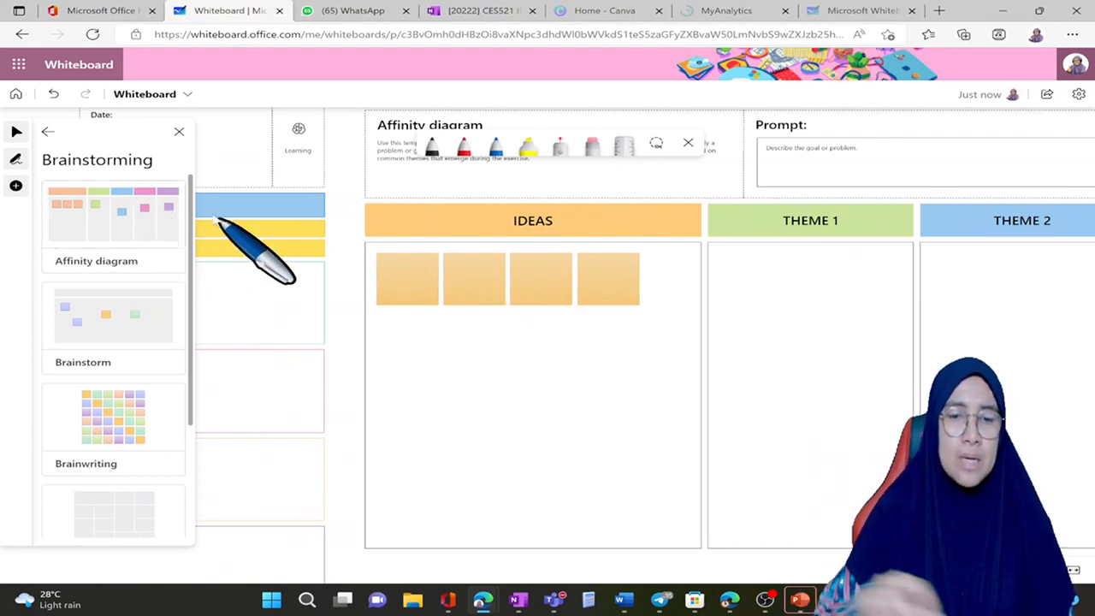
Step: Return to the lesson plan template and view its header, objective, materials, activities and assignments sections alongside the affinity diagram
scroll(218, 221, "left", 3)
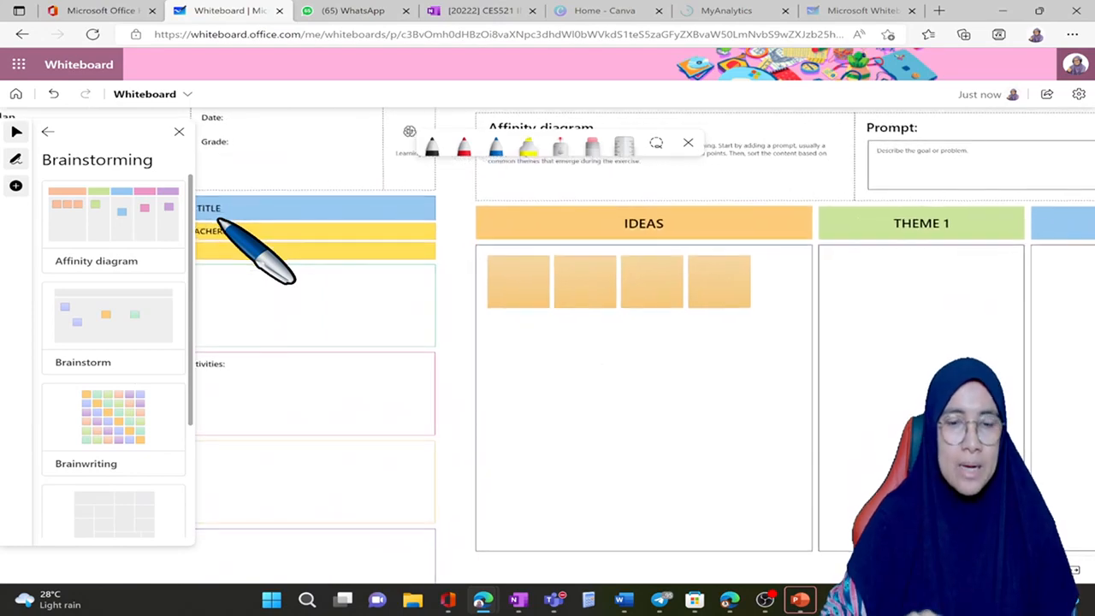
scroll(218, 221, "left", 12)
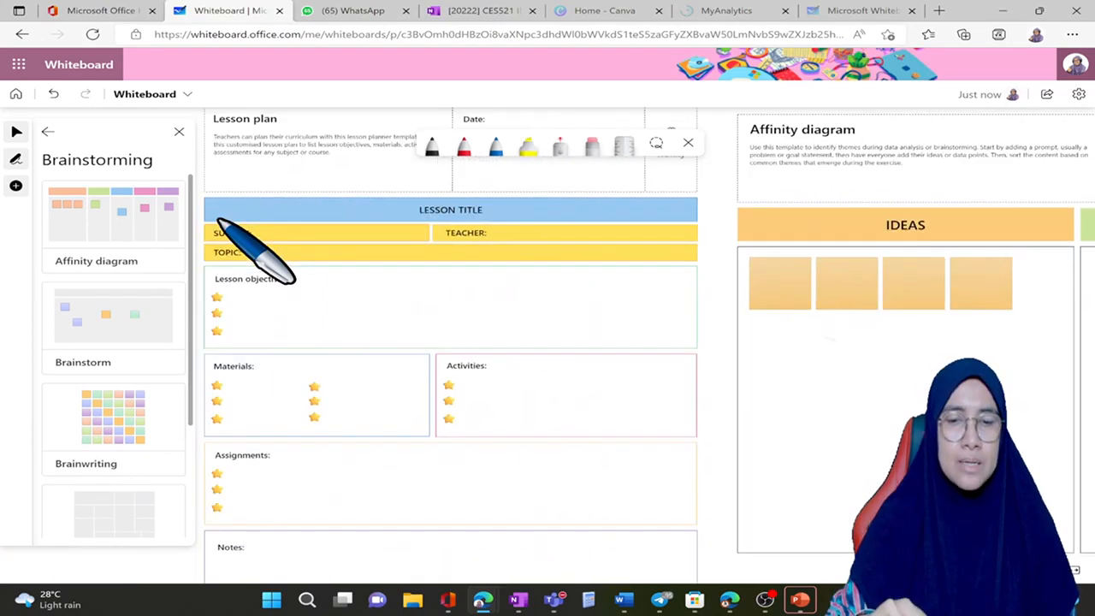
scroll(218, 221, "left", 3)
scroll(218, 221, "right", 3)
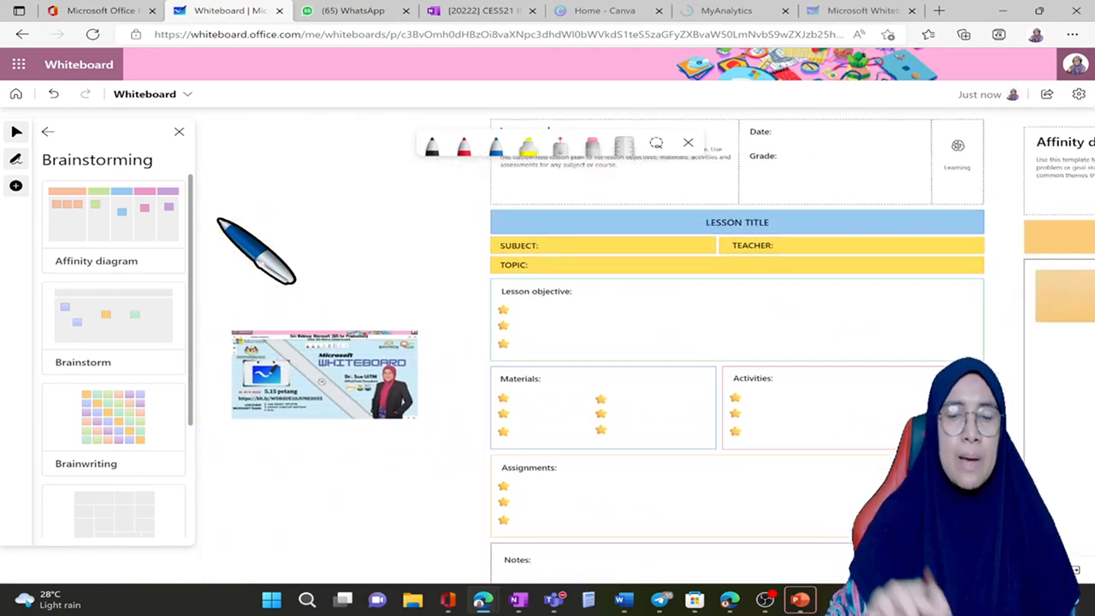
scroll(218, 221, "left", 1)
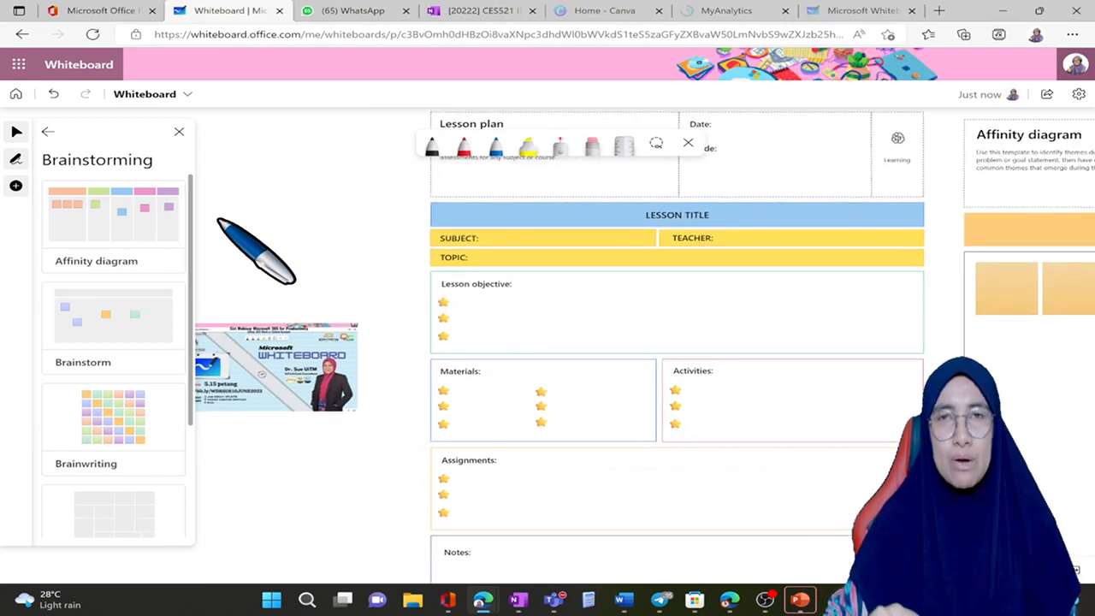
scroll(218, 222, "right", 4)
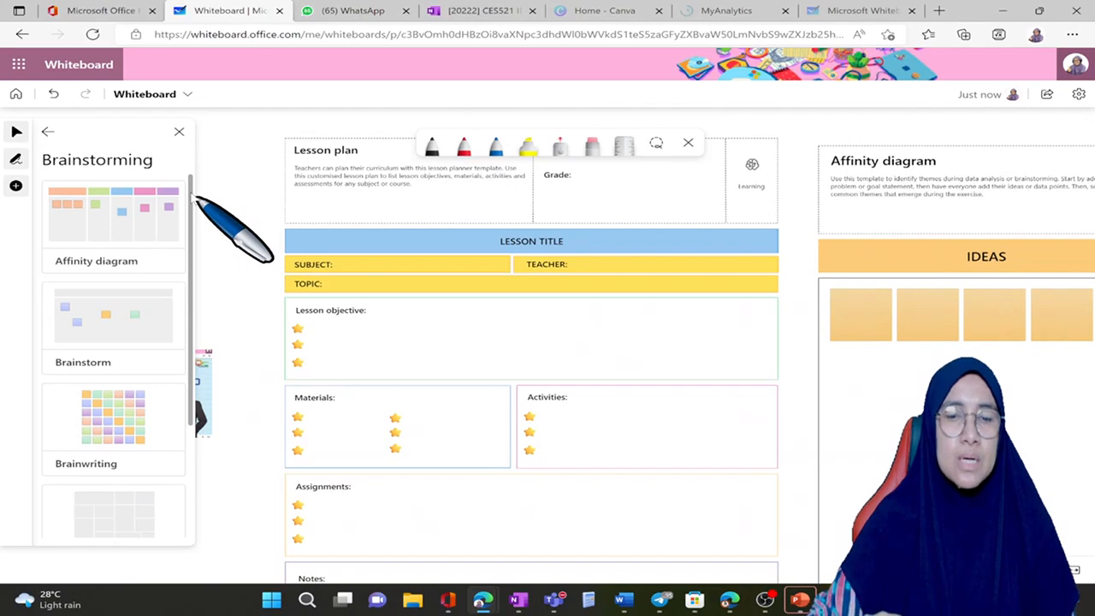
scroll(197, 201, "right", 2)
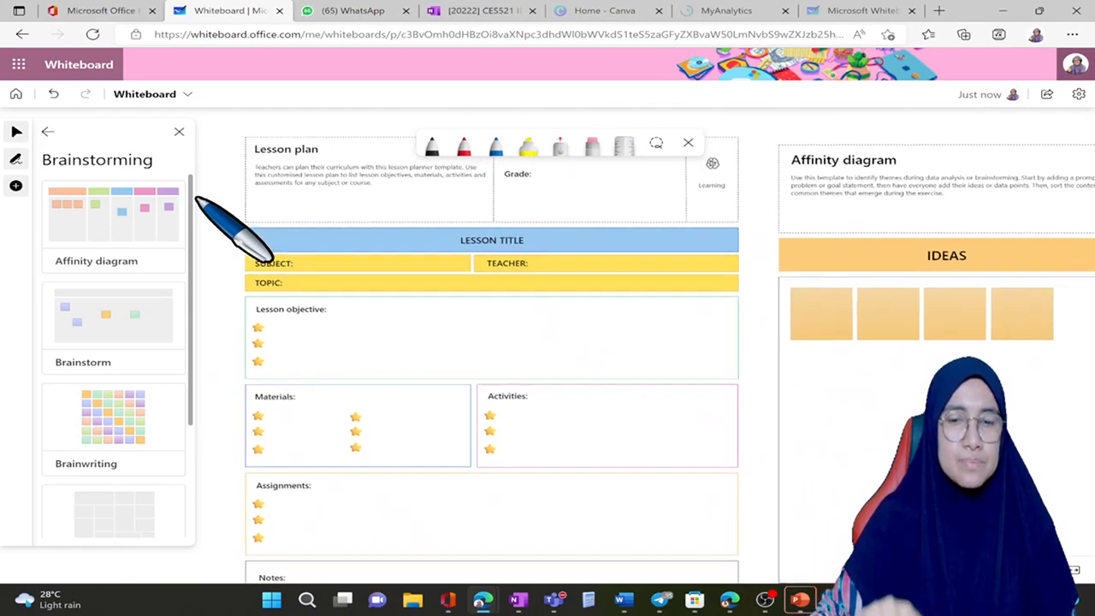
scroll(197, 200, "up", 2)
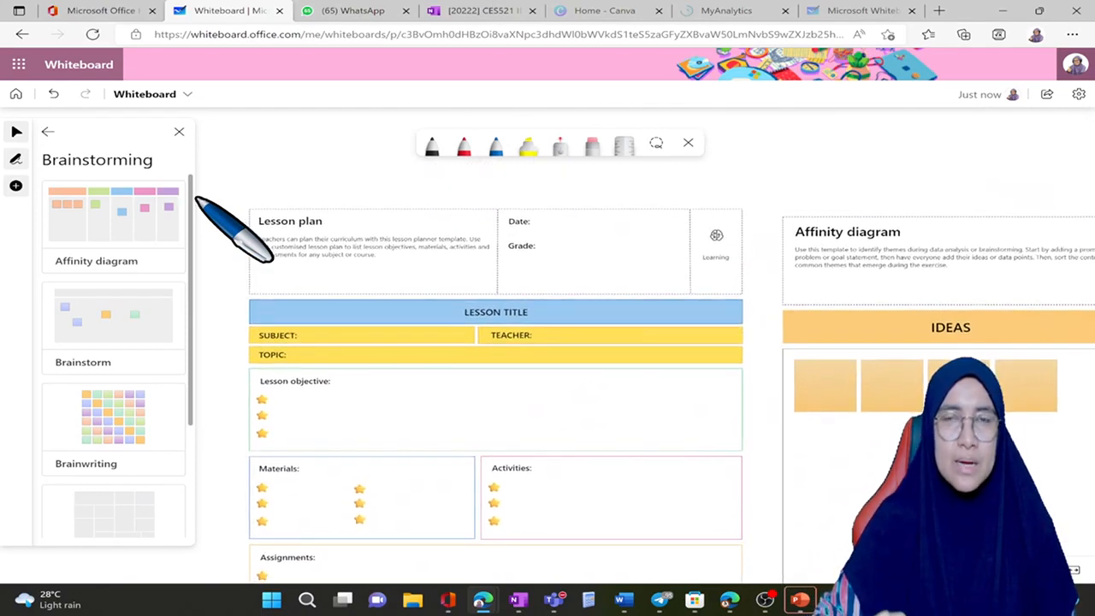
scroll(197, 200, "down", 1)
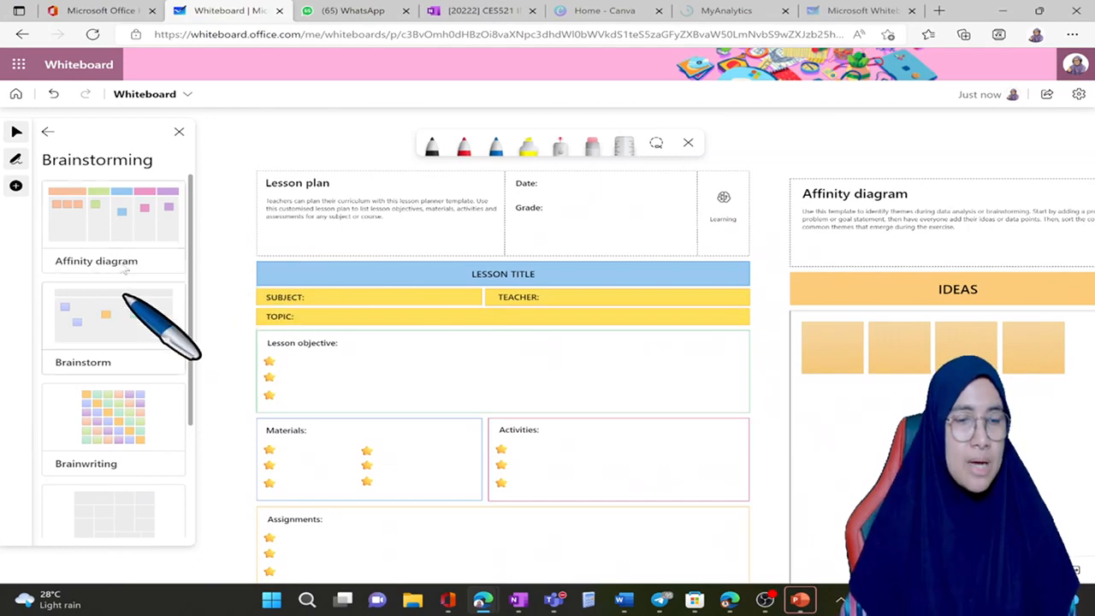
Step: Insert the Cause and effect diagram template from the Problem solving category in the empty area below the lesson plan
scroll(116, 425, "down", 3)
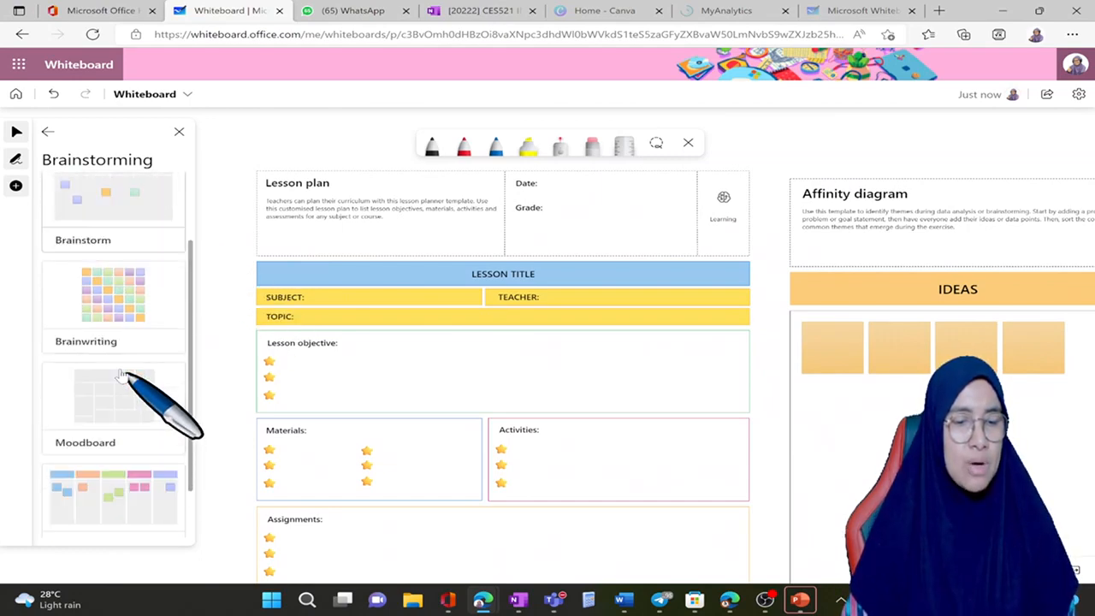
scroll(128, 359, "up", 3)
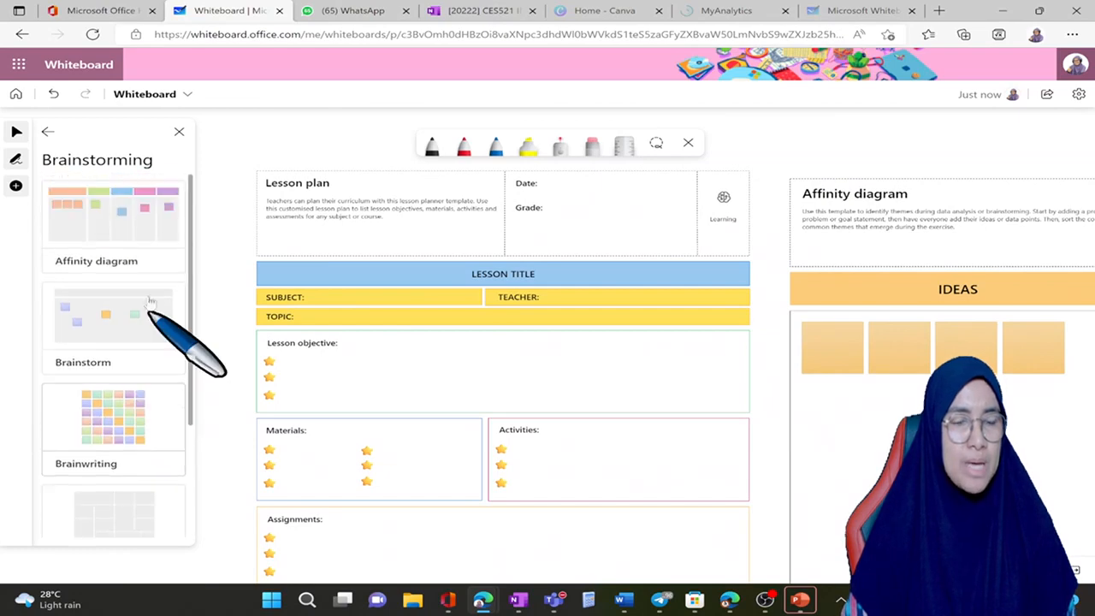
left_click(48, 133)
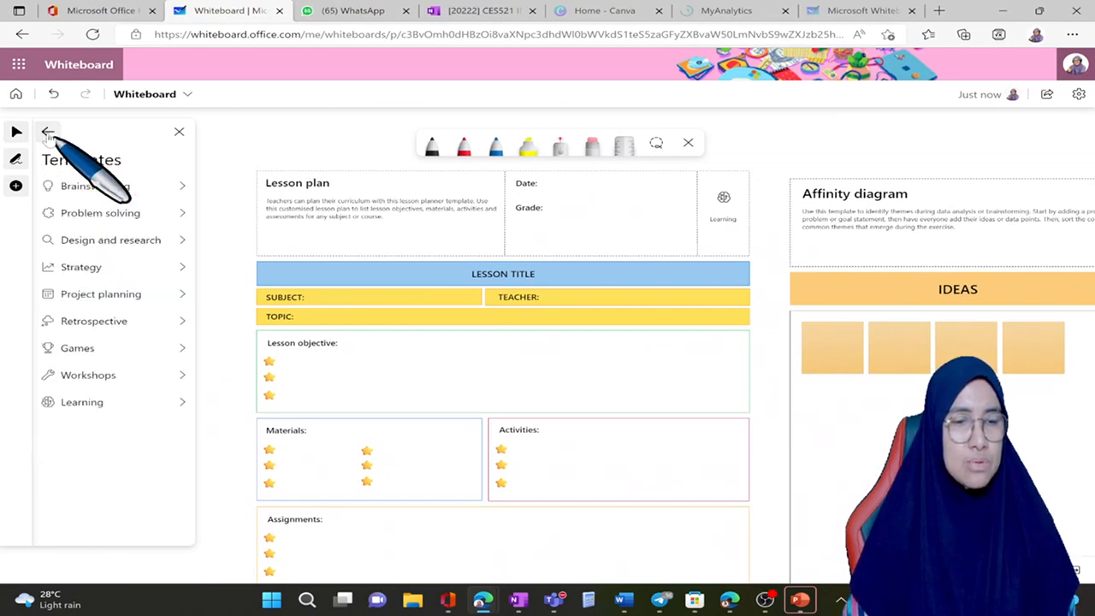
left_click(115, 215)
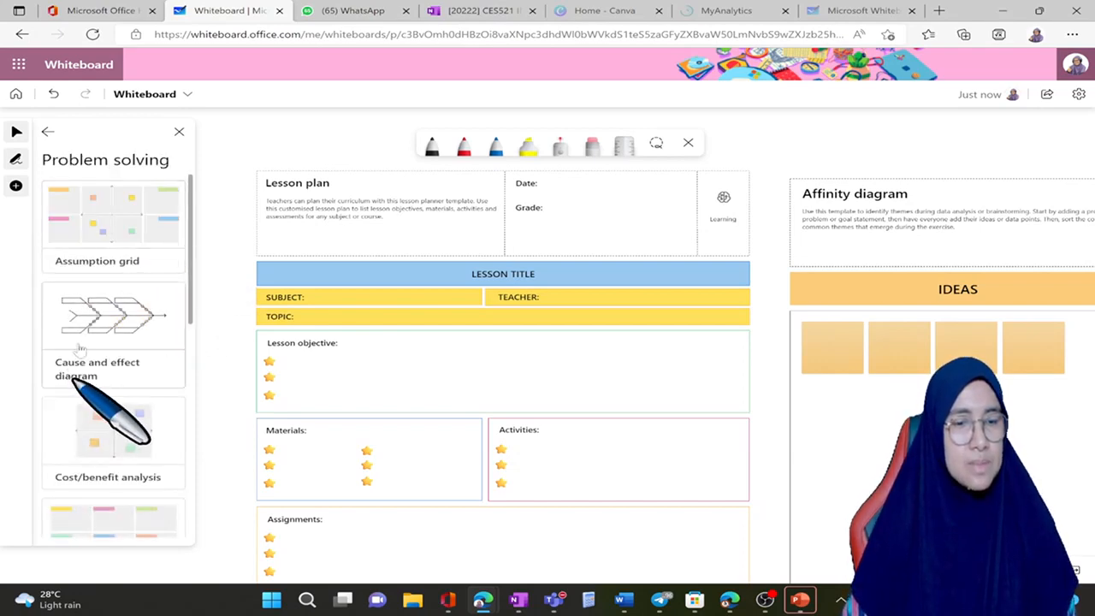
scroll(386, 316, "down", 2)
scroll(386, 316, "down", 1)
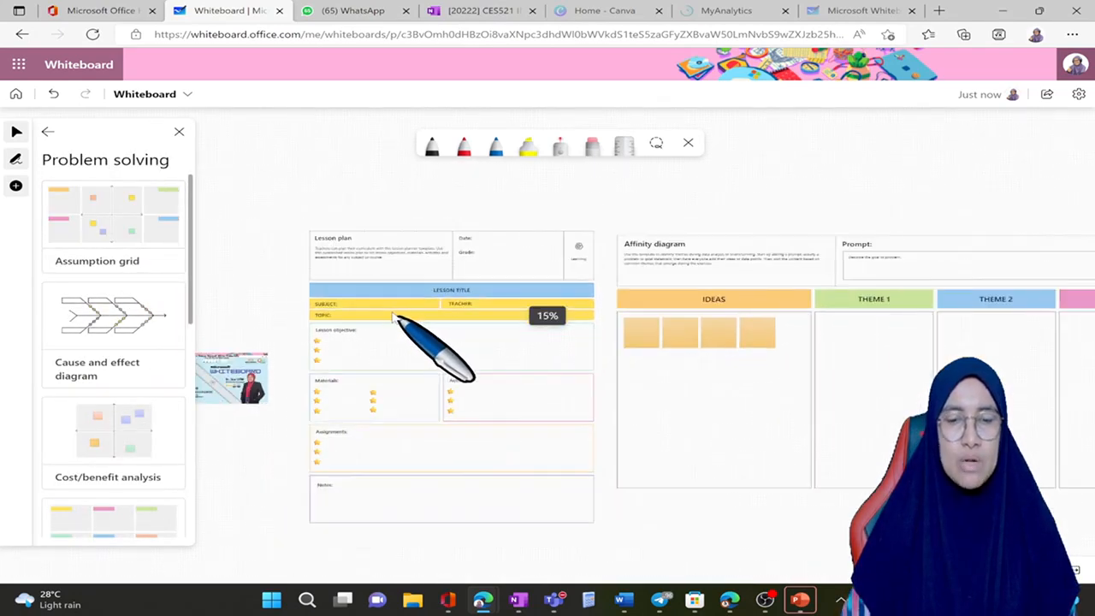
scroll(396, 318, "down", 5)
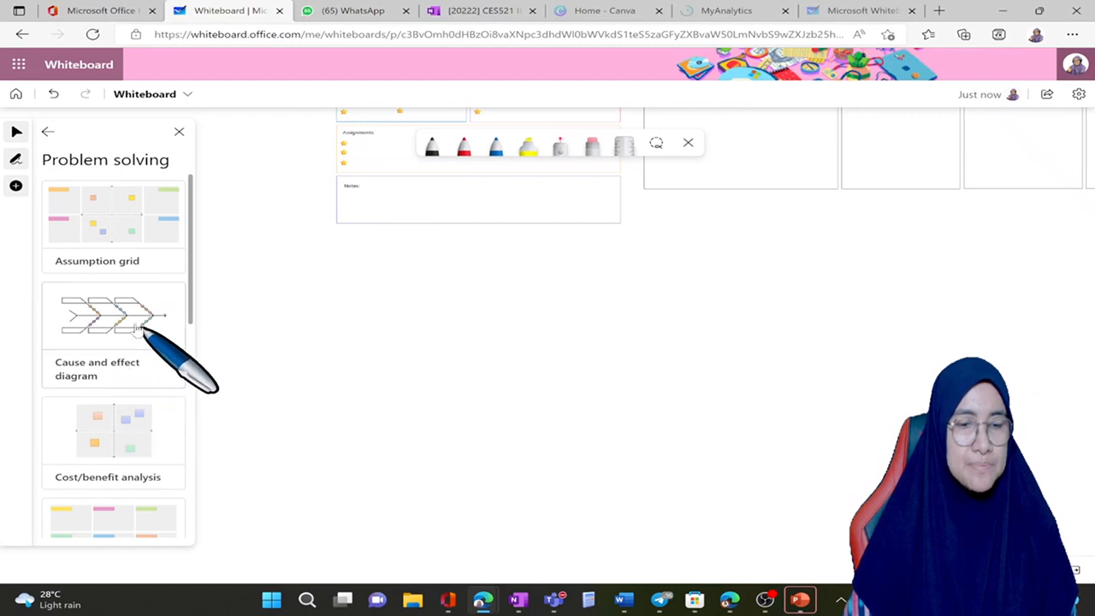
mouse_move(138, 327)
left_click_drag(139, 327, 507, 336)
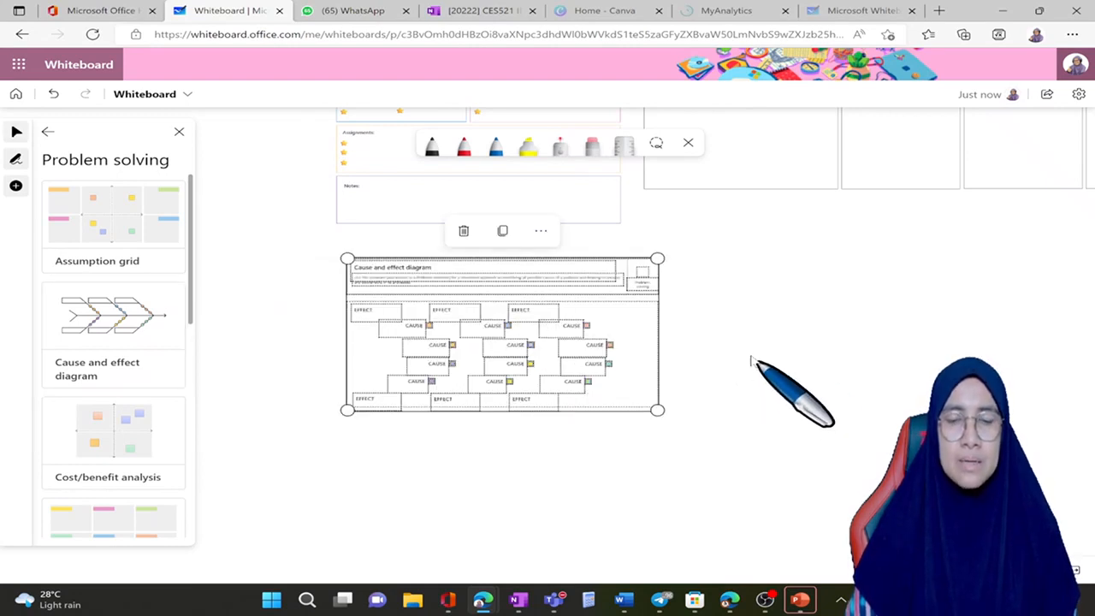
left_click(727, 430)
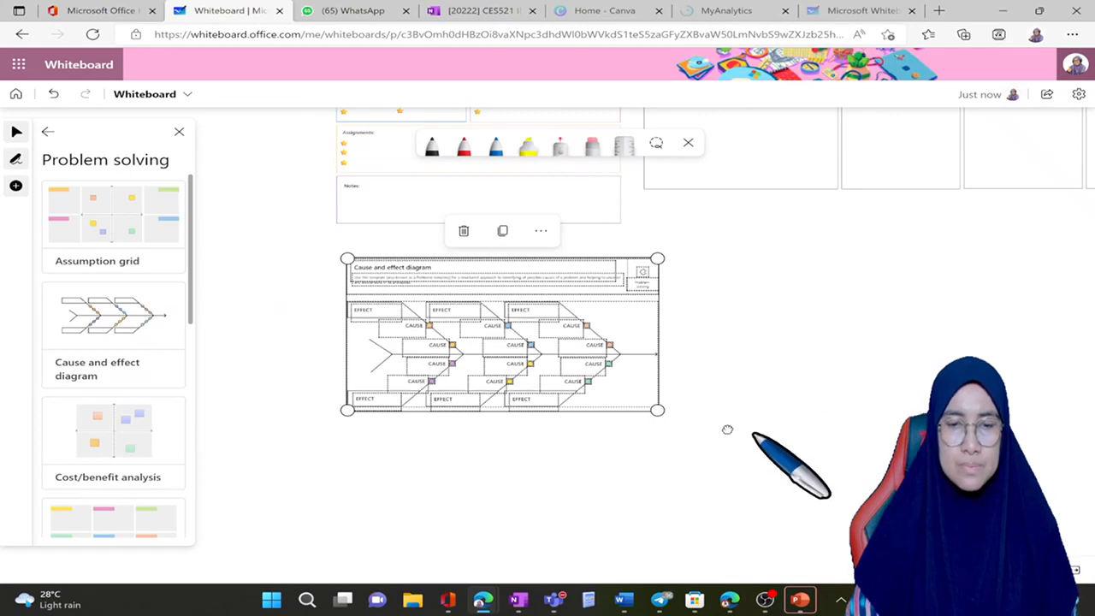
Step: Examine the cause and effect diagram up close, including its description and the effect and cause branches of the fishbone
scroll(650, 449, "up", 3)
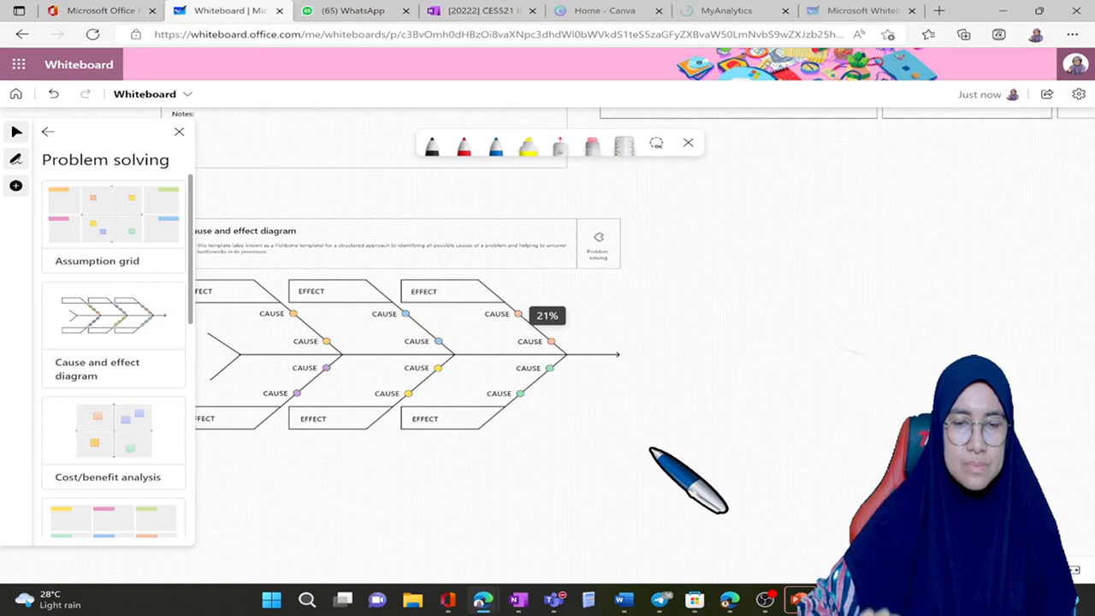
scroll(650, 448, "up", 5)
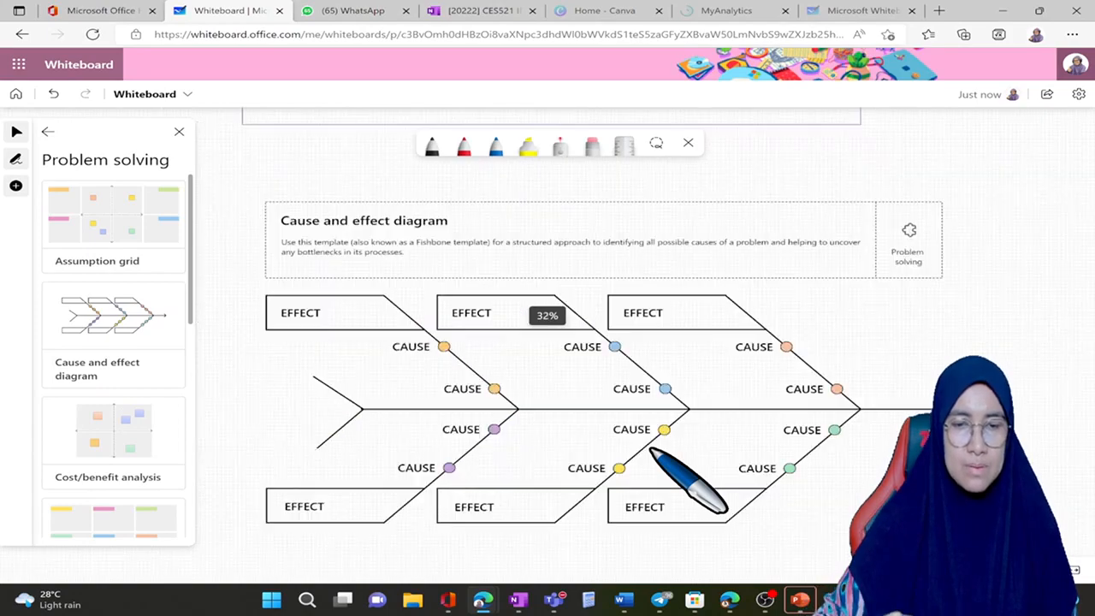
scroll(650, 448, "right", 1)
scroll(650, 448, "down", 1)
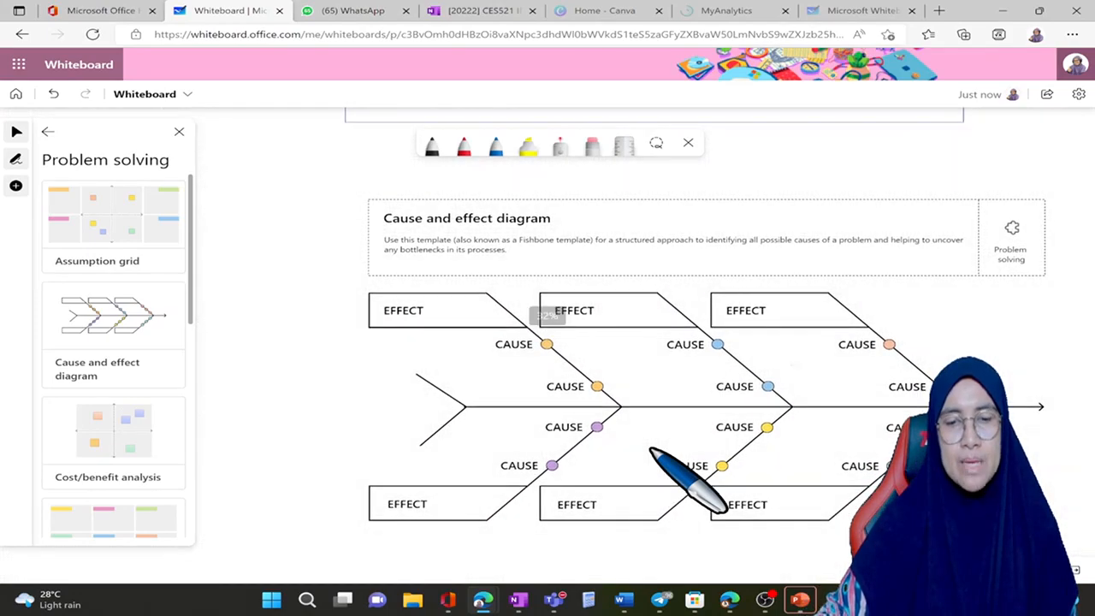
scroll(650, 451, "down", 1)
scroll(650, 451, "right", 1)
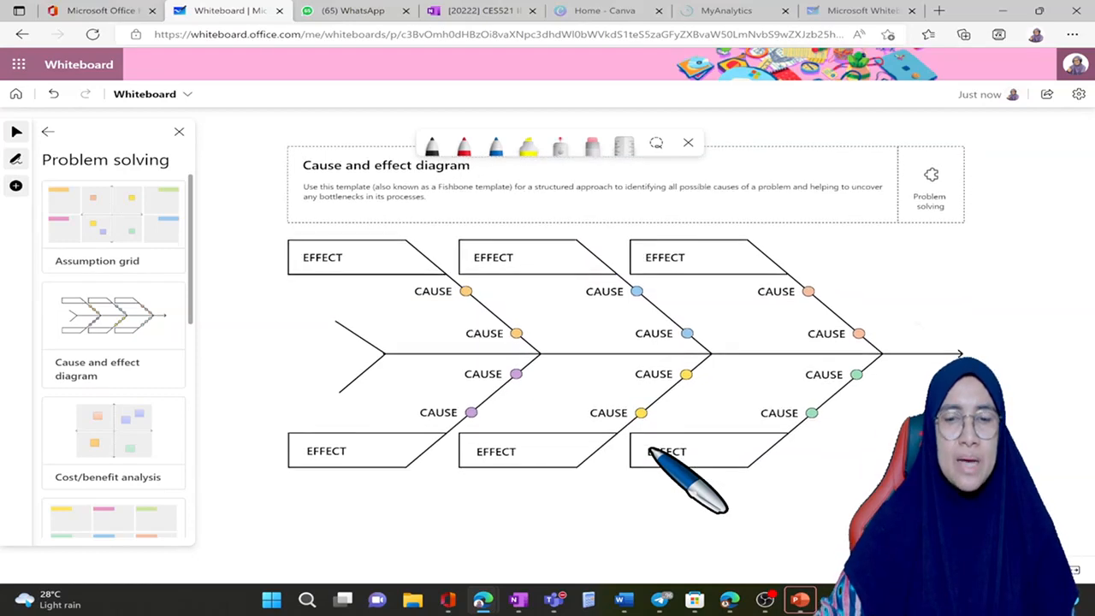
scroll(652, 450, "right", 1)
scroll(651, 450, "up", 1)
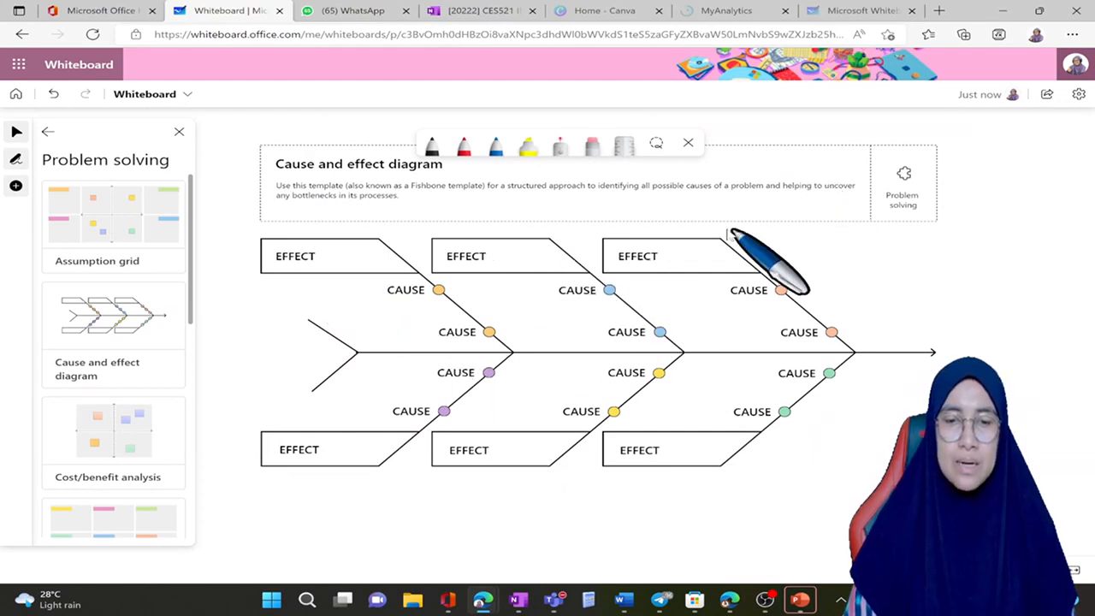
scroll(733, 236, "up", 2)
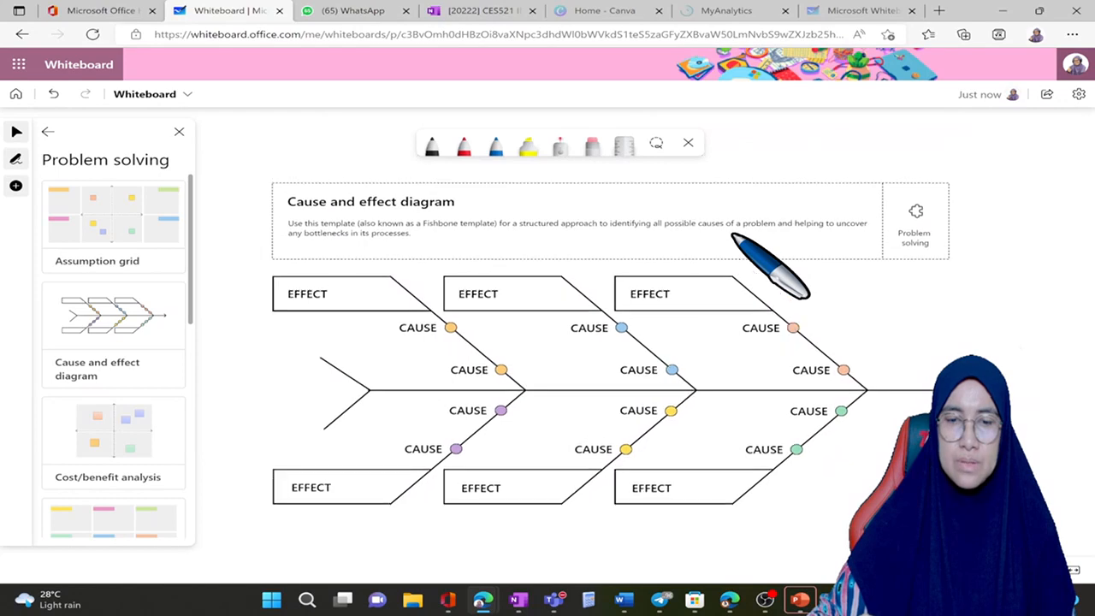
scroll(733, 236, "down", 1)
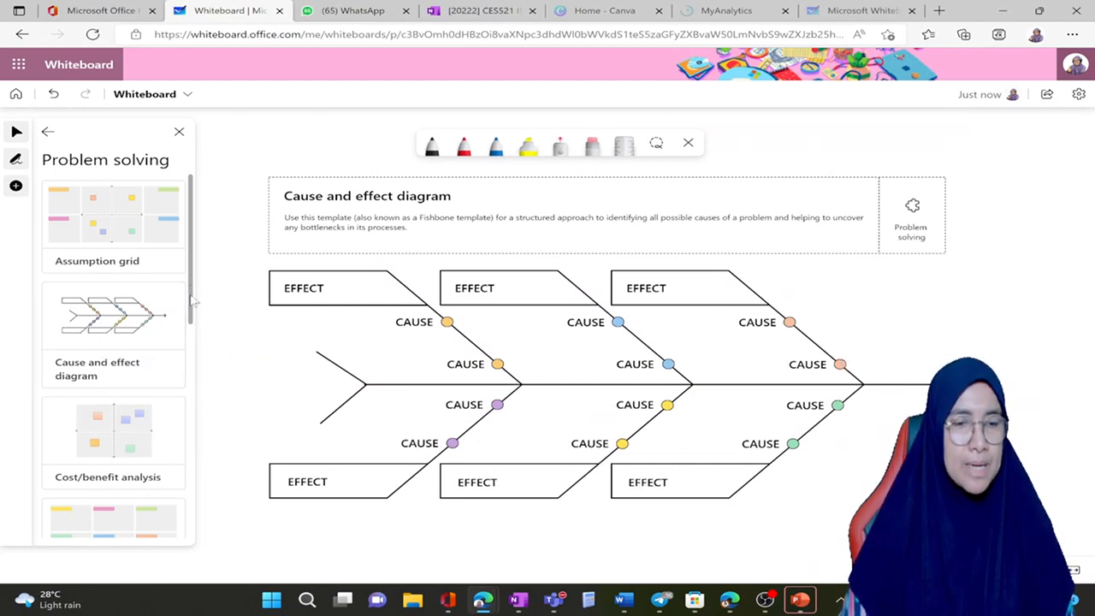
Step: Insert the Customer problem statement template from the Problem solving category below the cause and effect diagram
scroll(192, 328, "down", 2)
scroll(192, 358, "down", 1)
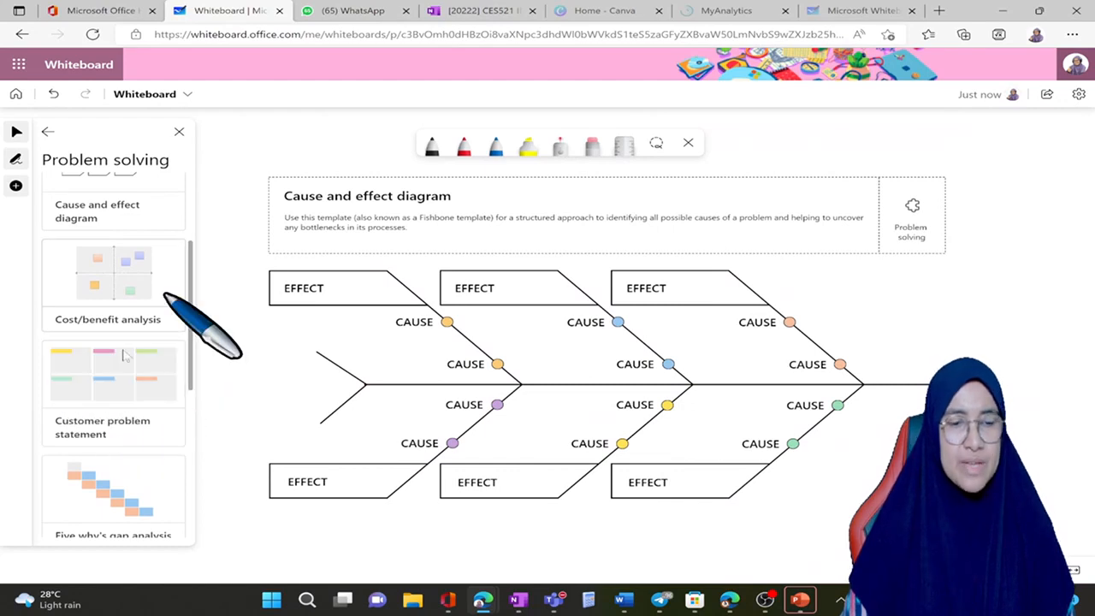
left_click(105, 373)
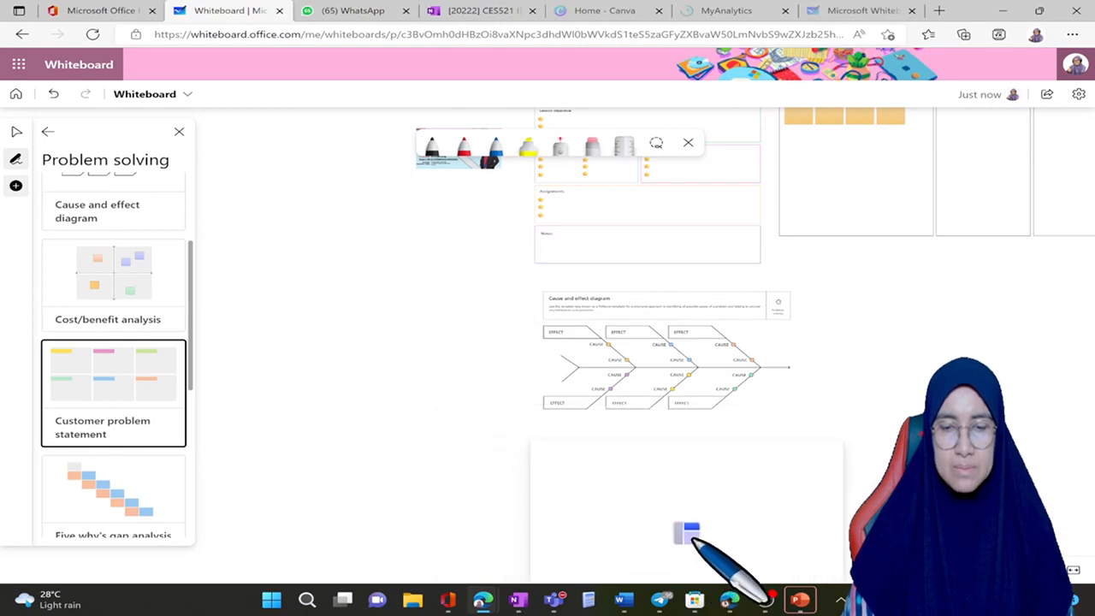
left_click(684, 532)
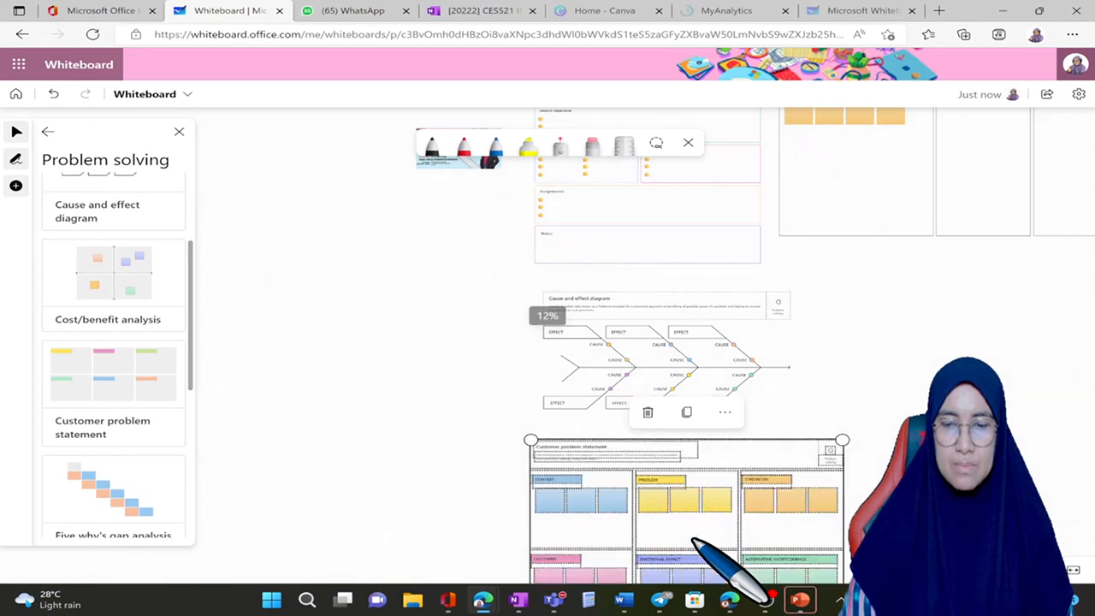
Step: Examine the Customer problem statement template up close, covering its description and the context, problem, strengths, customer, emotional impact and alternative shortcomings sections
scroll(692, 539, "down", 3)
scroll(693, 539, "right", 3)
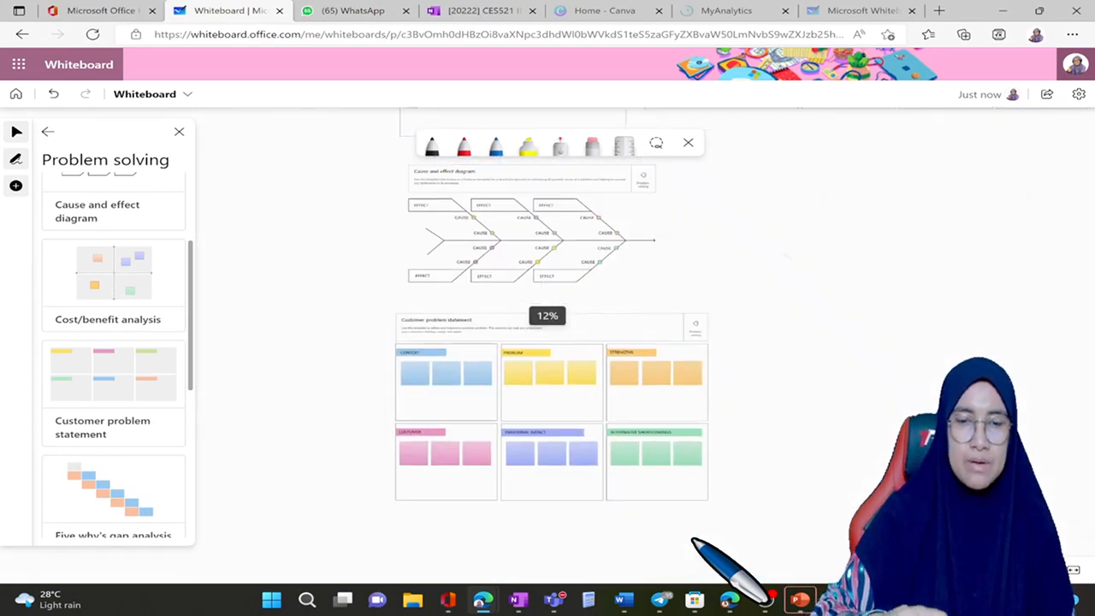
scroll(692, 538, "down", 1)
scroll(693, 539, "right", 2)
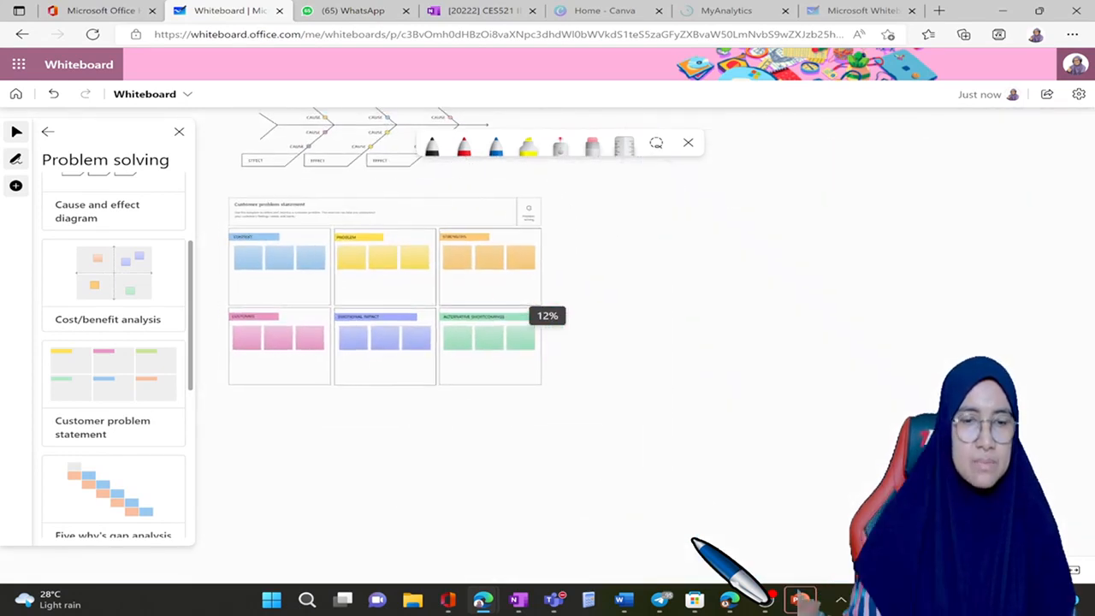
scroll(628, 291, "up", 4)
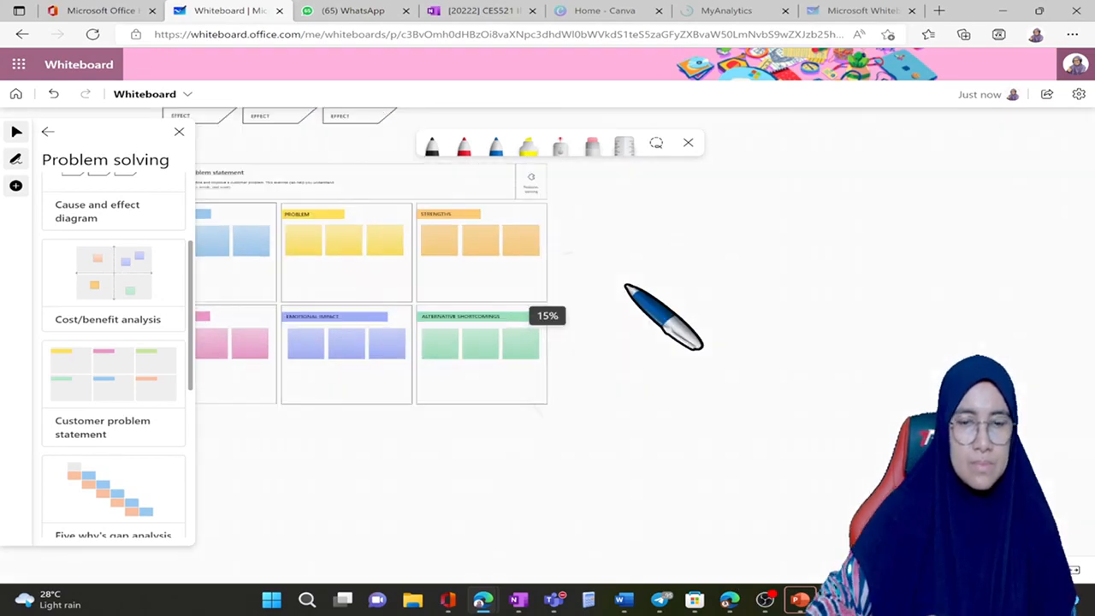
scroll(626, 286, "up", 3)
scroll(626, 286, "left", 5)
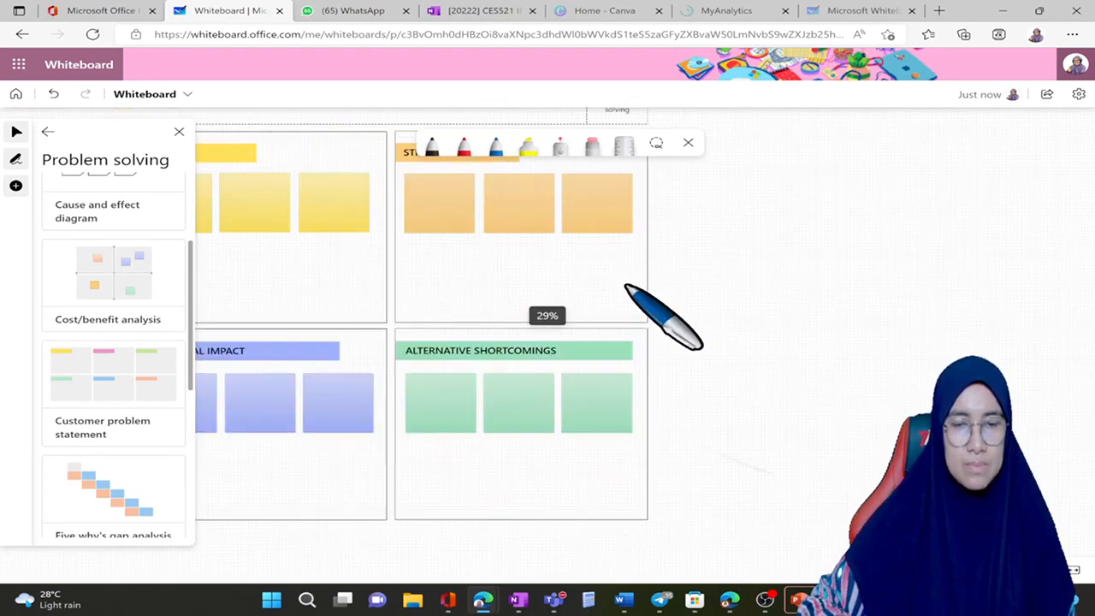
scroll(626, 287, "left", 3)
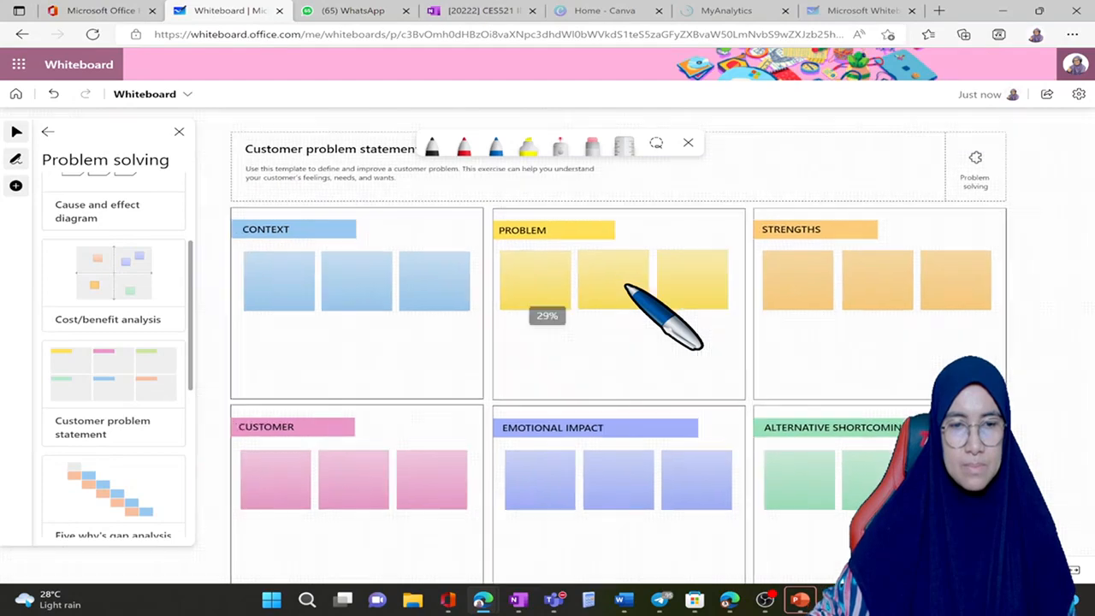
scroll(626, 287, "right", 1)
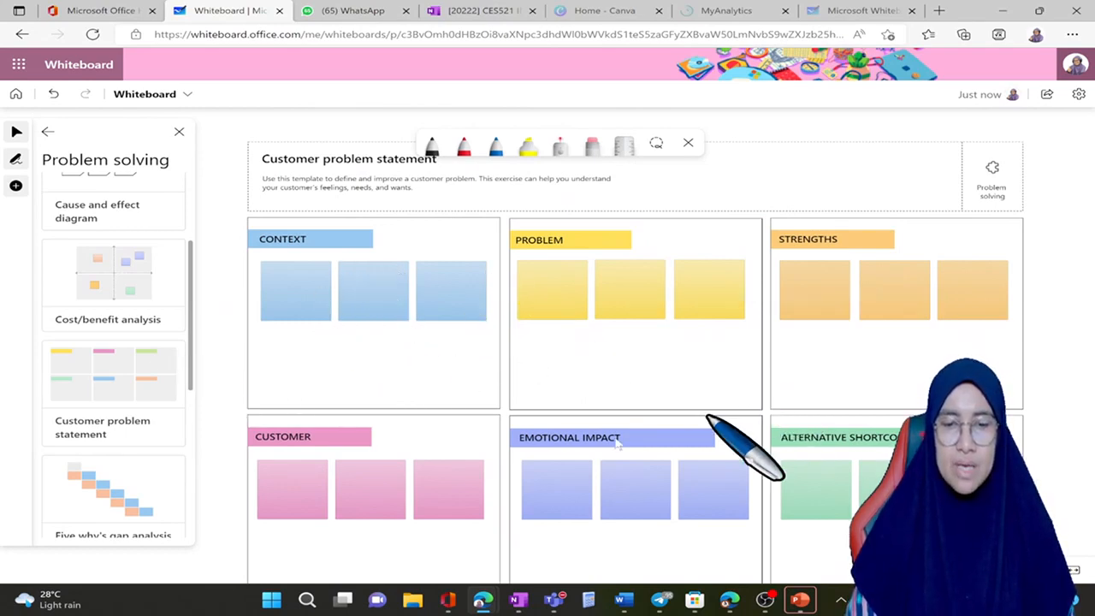
scroll(610, 437, "down", 5)
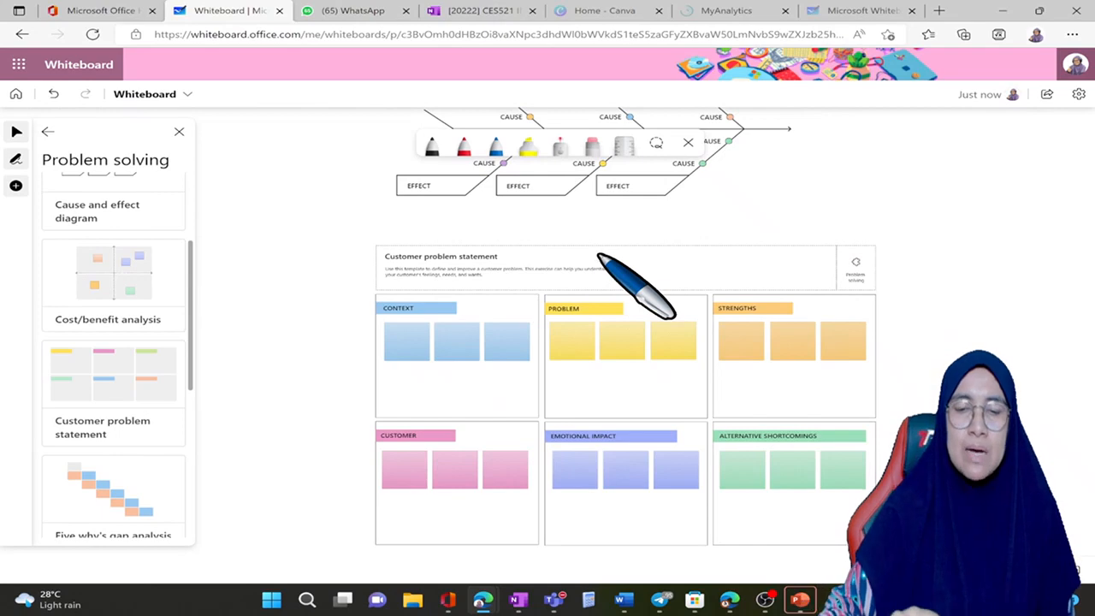
scroll(598, 256, "up", 5)
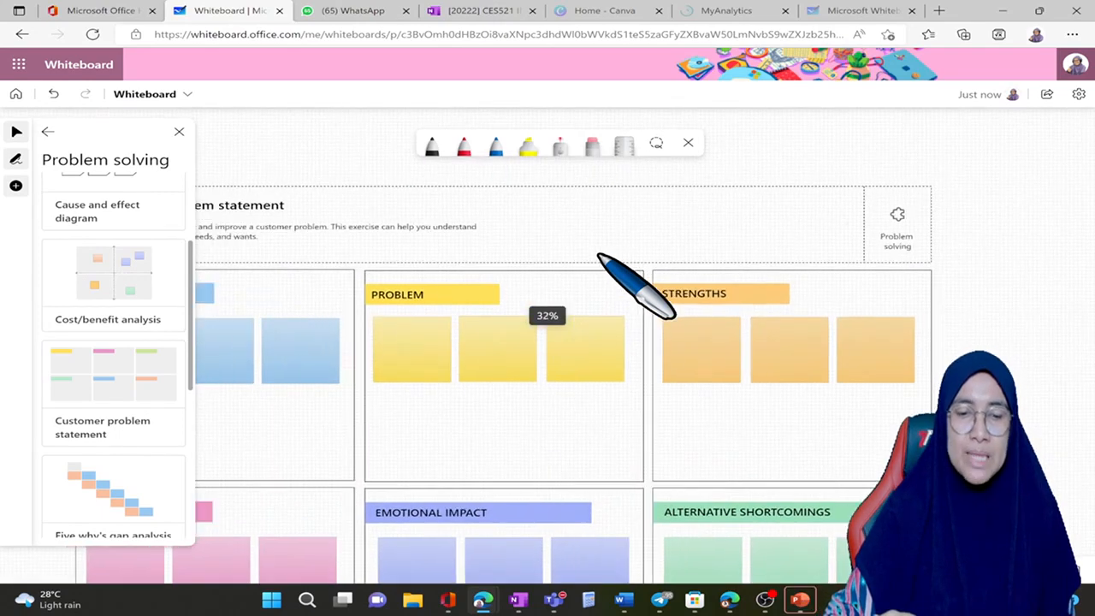
scroll(598, 254, "down", 2)
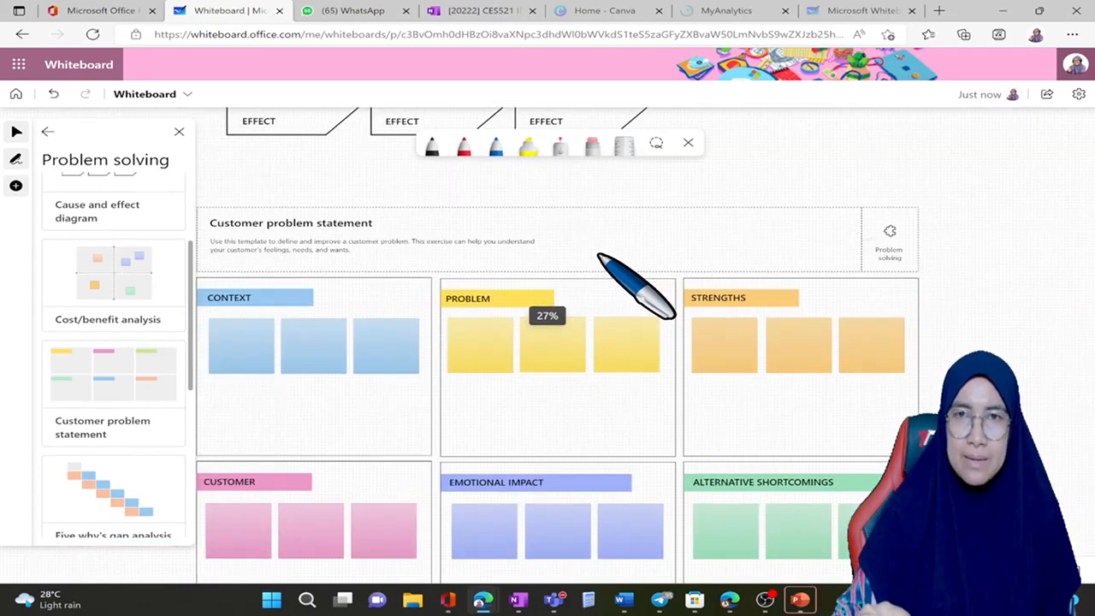
scroll(599, 255, "left", 3)
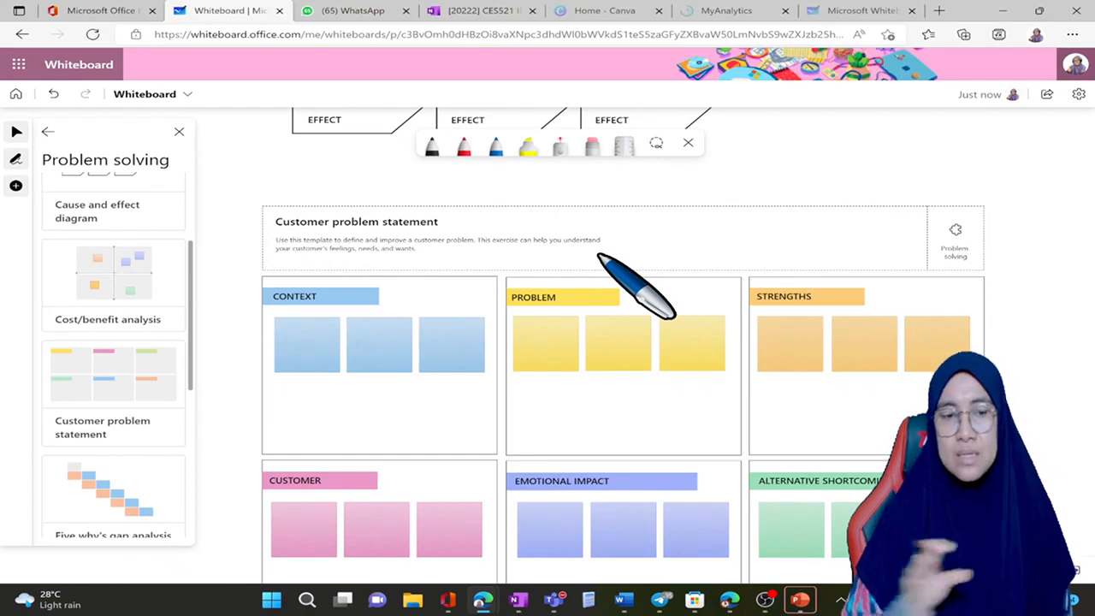
Step: Browse the recent files available for inserting a document into the whiteboard, and close the file picker without choosing one
left_click(15, 186)
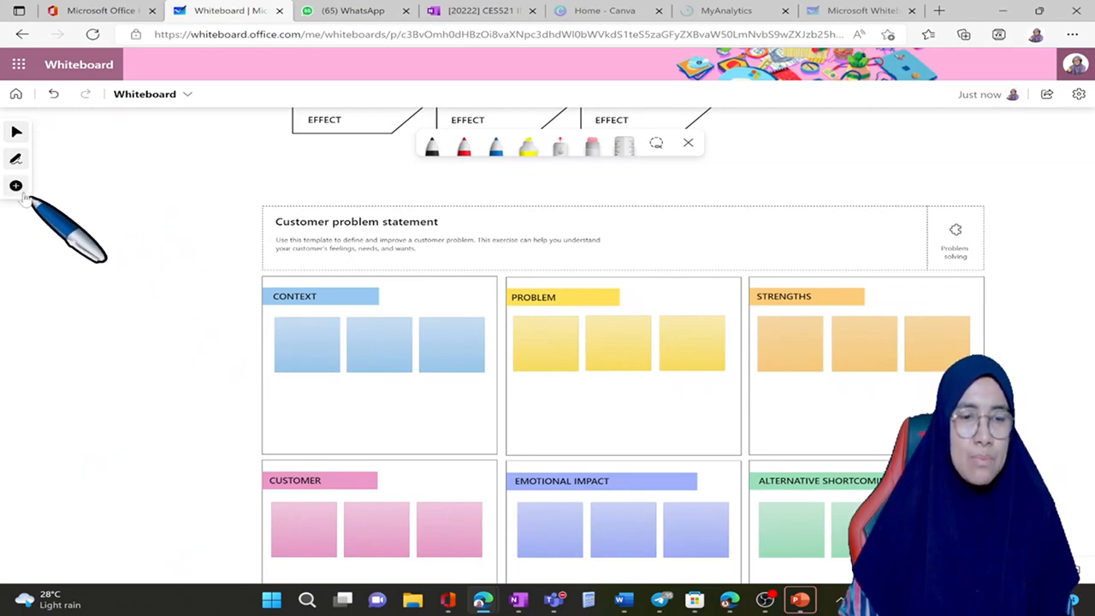
left_click(17, 188)
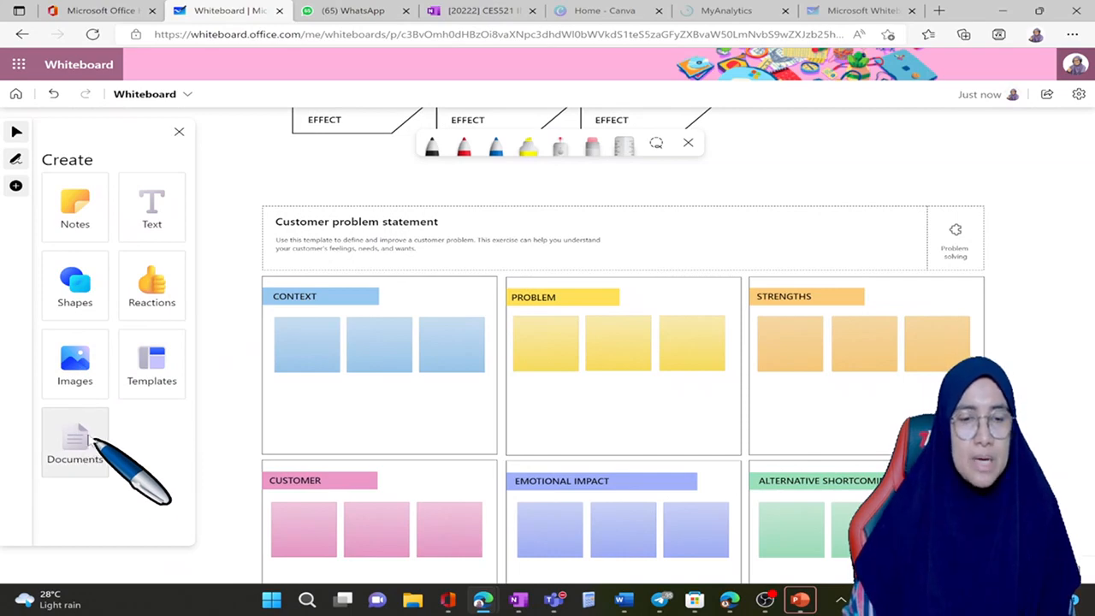
left_click(94, 439)
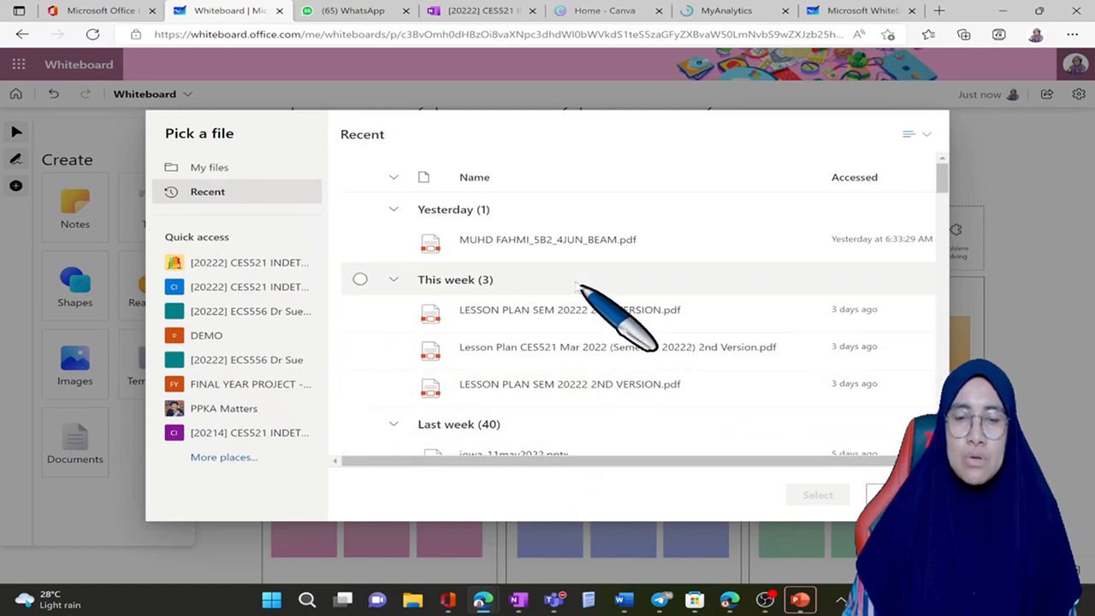
scroll(570, 287, "down", 1)
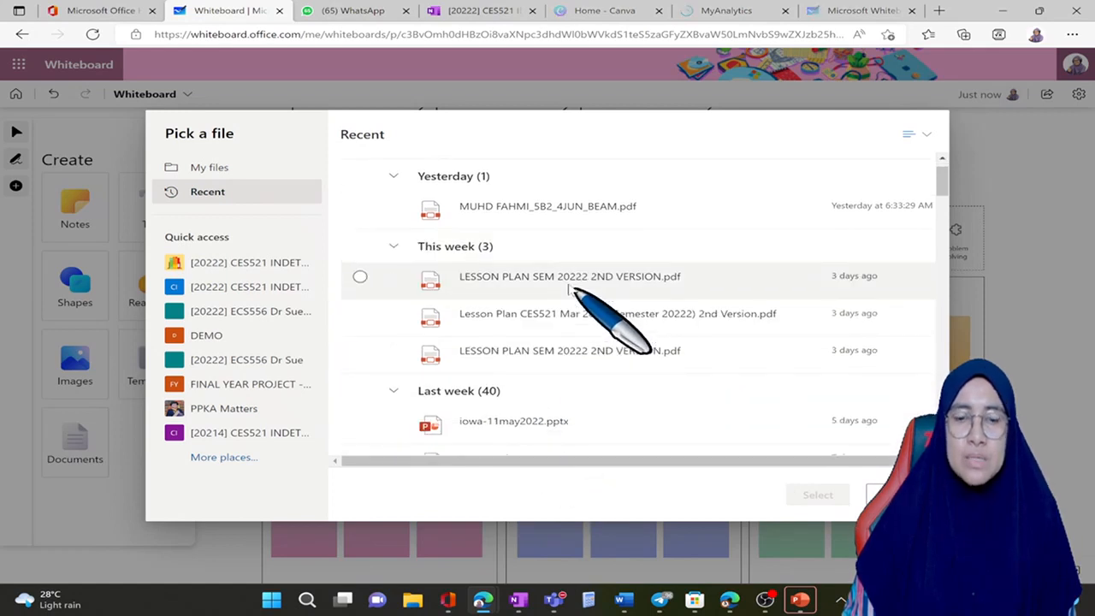
scroll(352, 272, "up", 1)
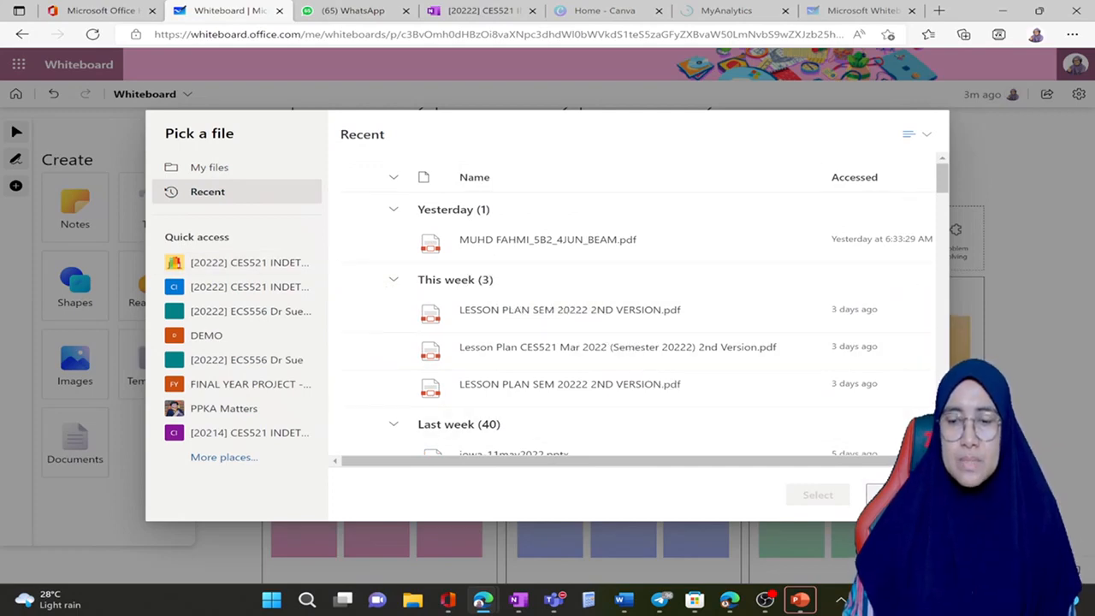
left_click(896, 495)
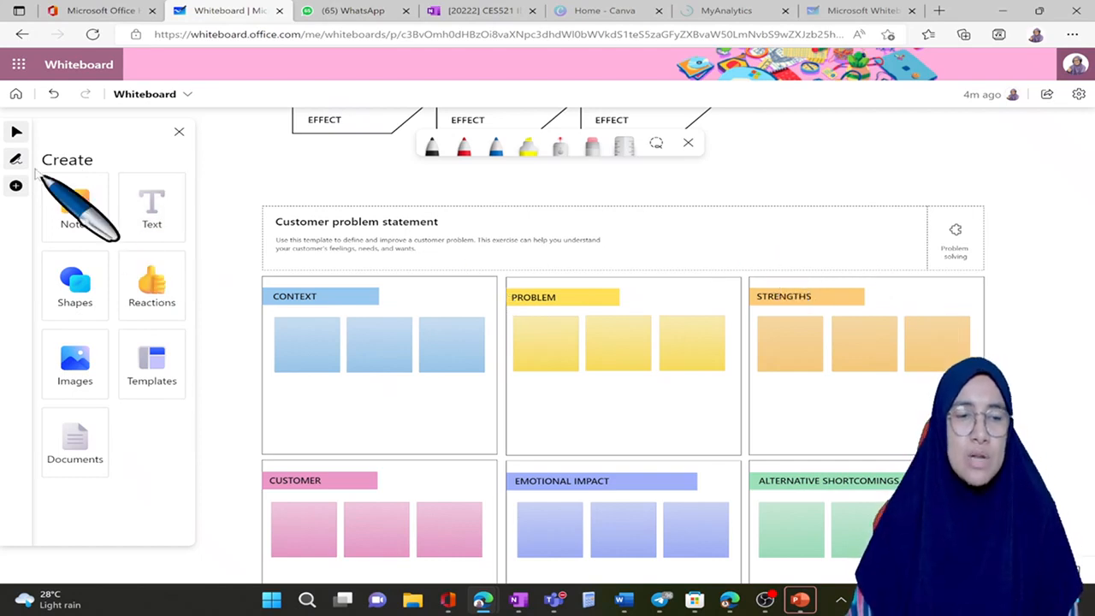
Step: Draw a blue freehand line across the upper row of the Customer problem statement template, and erase it
left_click(14, 160)
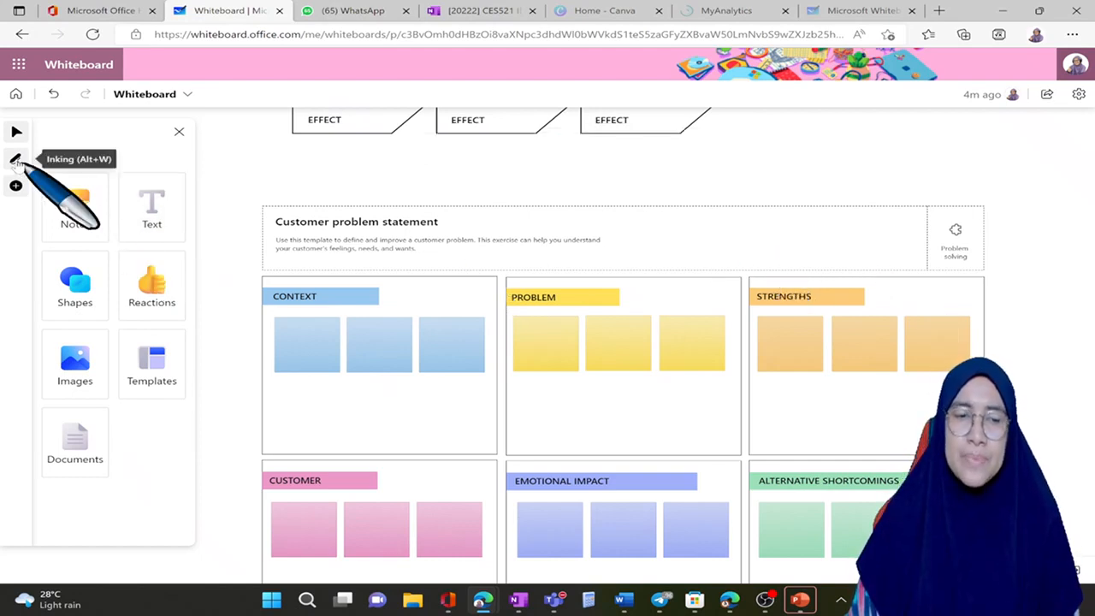
left_click(15, 160)
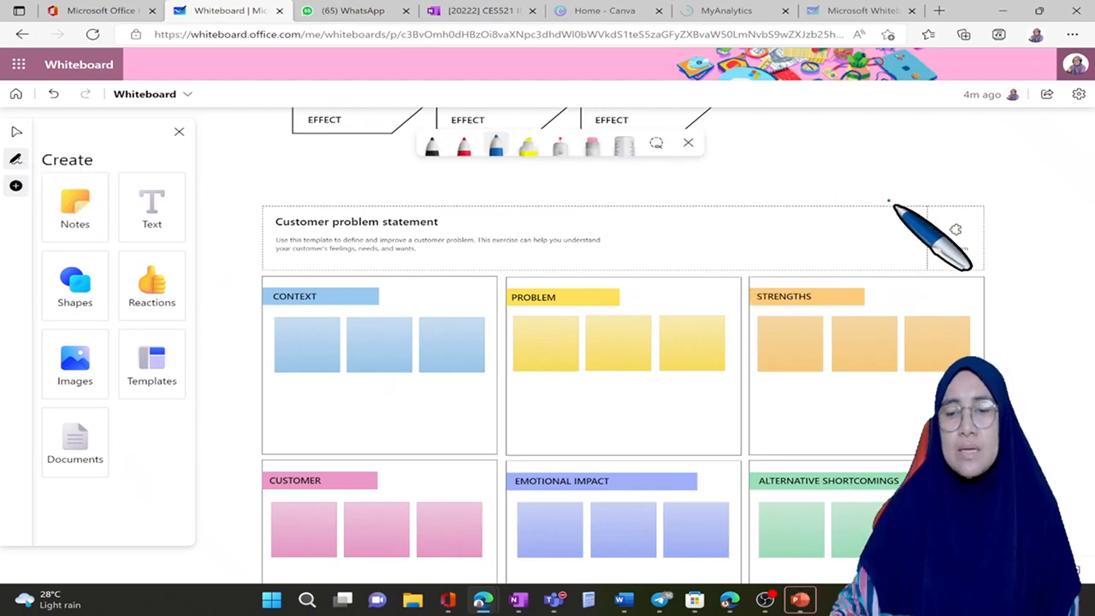
left_click_drag(945, 352, 472, 424)
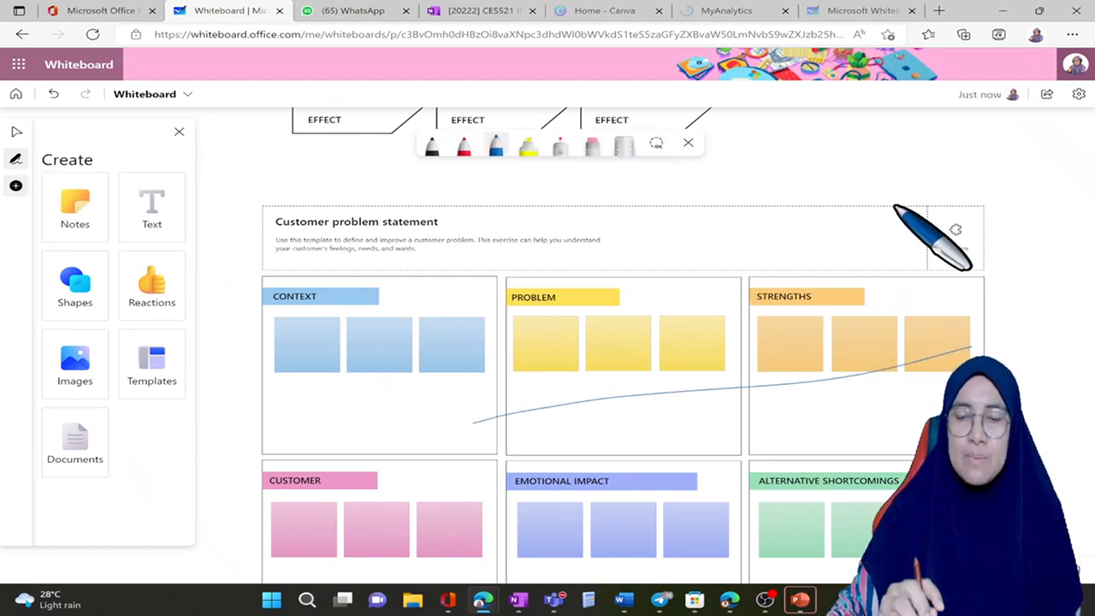
left_click(591, 145)
left_click(684, 391)
left_click(495, 145)
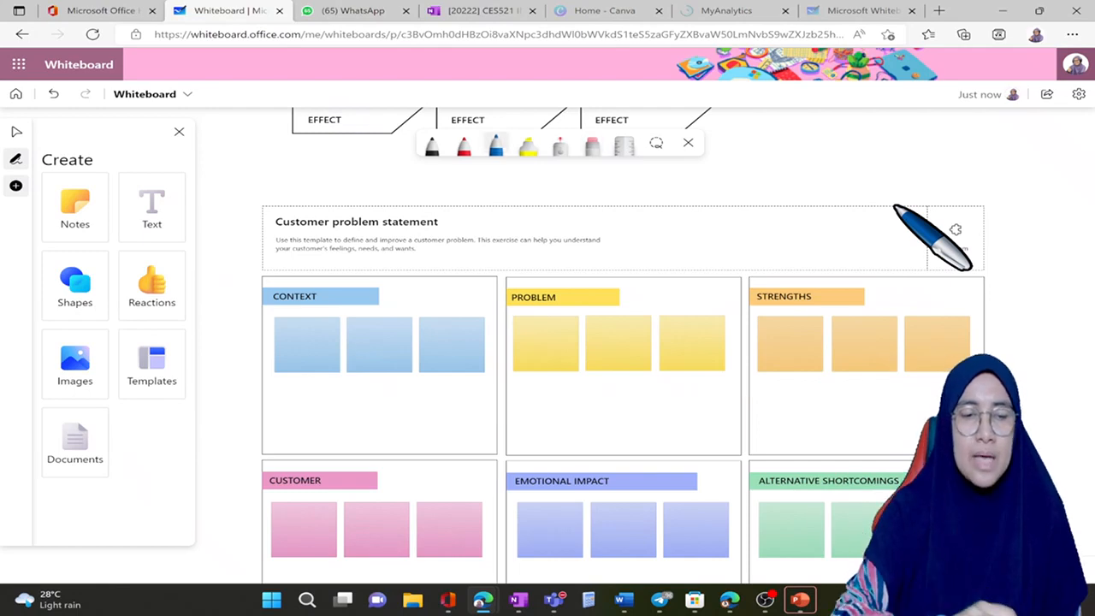
Step: Leave inking mode, close the Create panel, and show the ruler across the template's Problem section
scroll(894, 206, "up", 5)
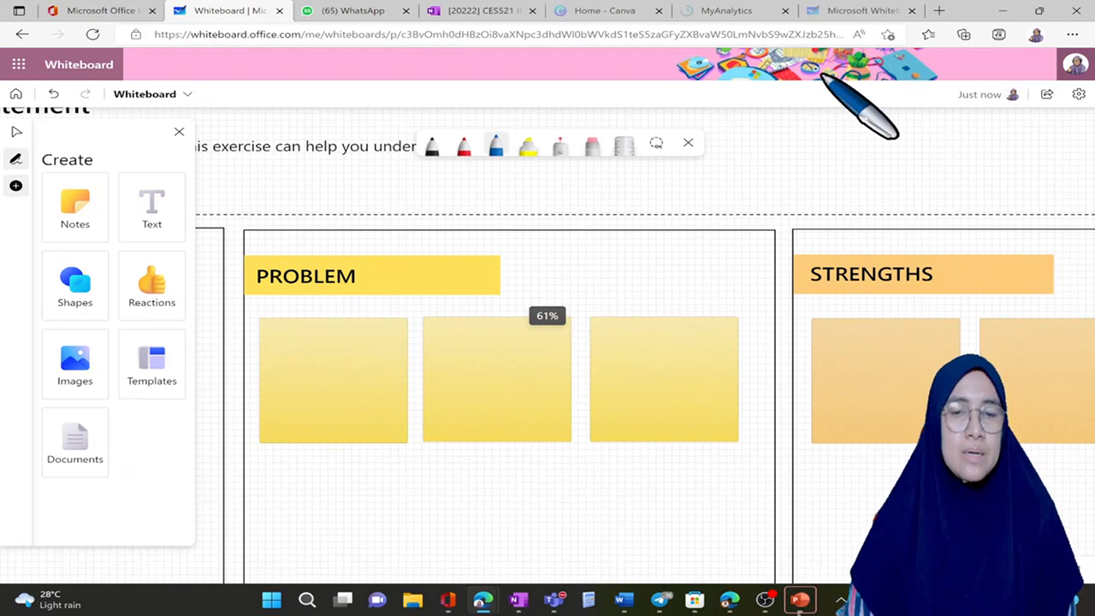
key("Escape")
scroll(821, 74, "down", 1)
scroll(821, 74, "left", 1)
scroll(821, 74, "down", 1)
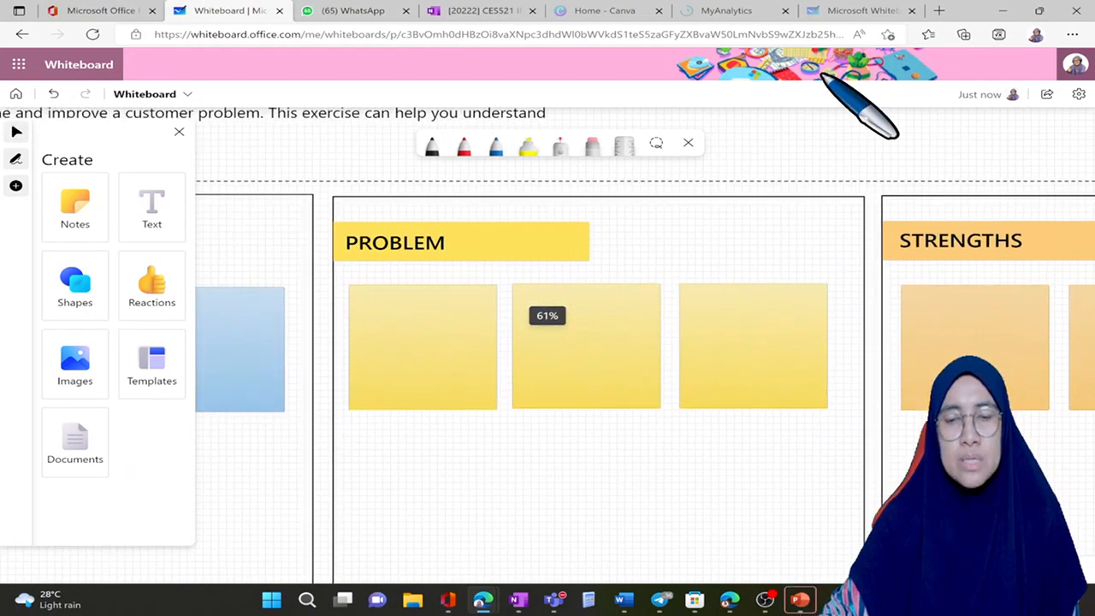
scroll(821, 74, "down", 1)
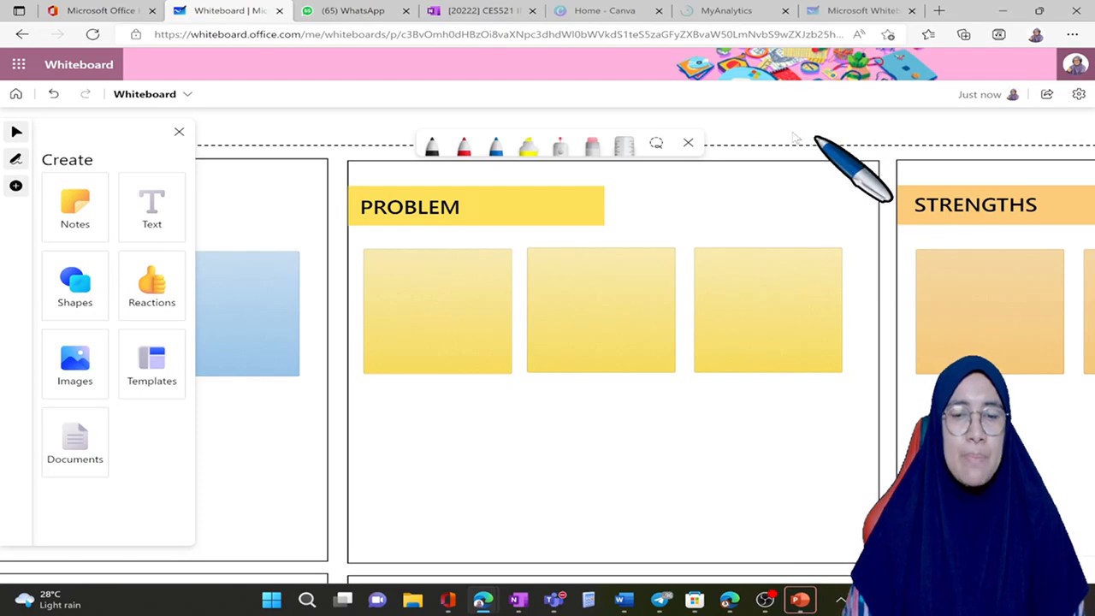
left_click(207, 161)
left_click(178, 135)
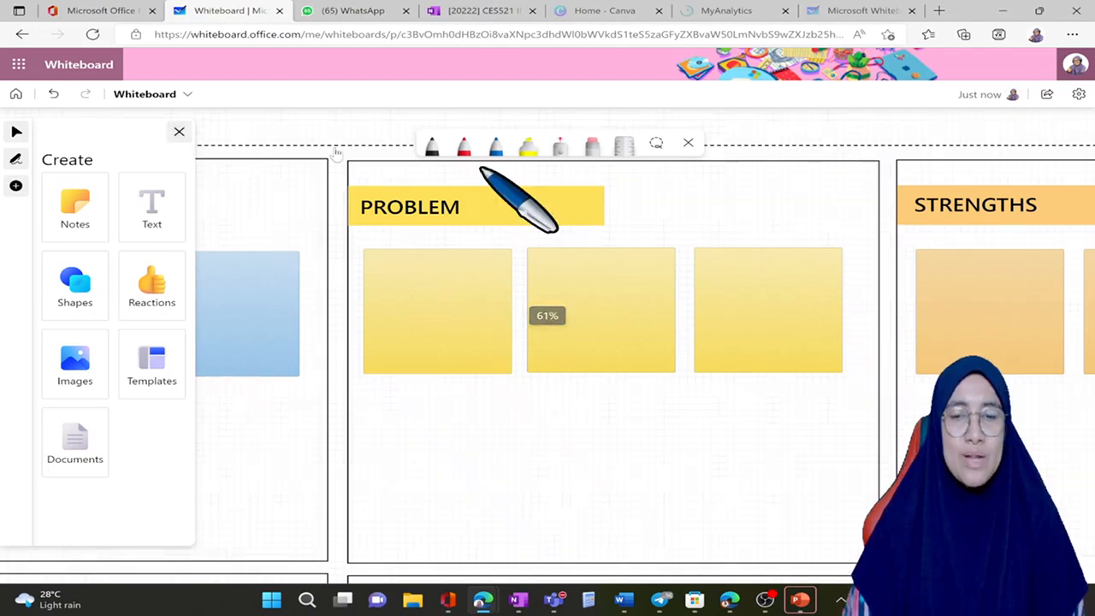
left_click(623, 147)
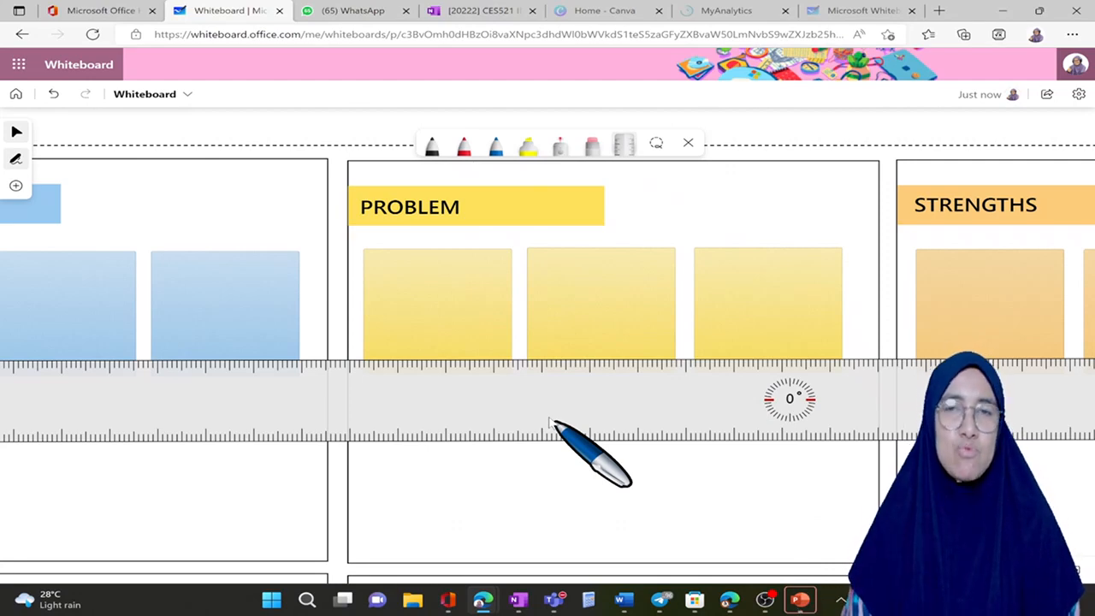
Step: View the whiteboard settings and the Format background colour and grid options, and close them without making a change
left_click(1079, 95)
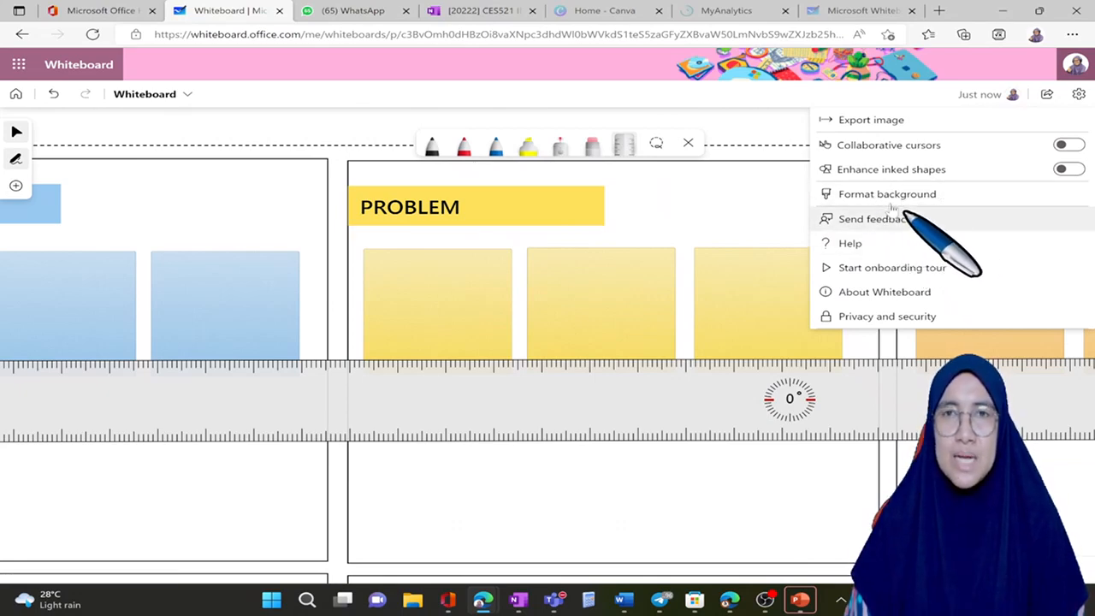
left_click(951, 202)
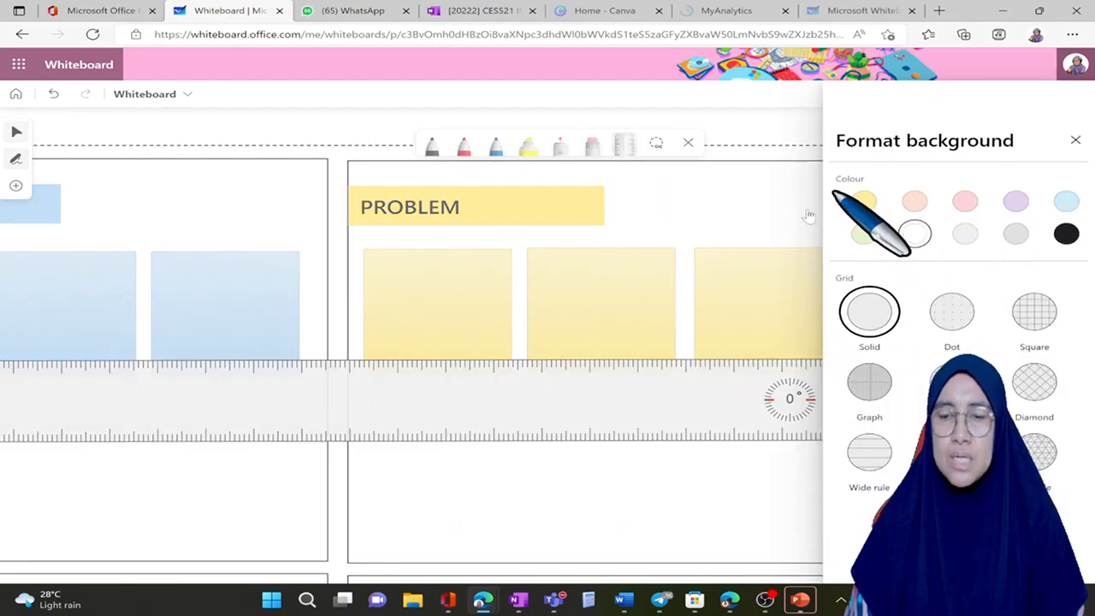
left_click(1079, 142)
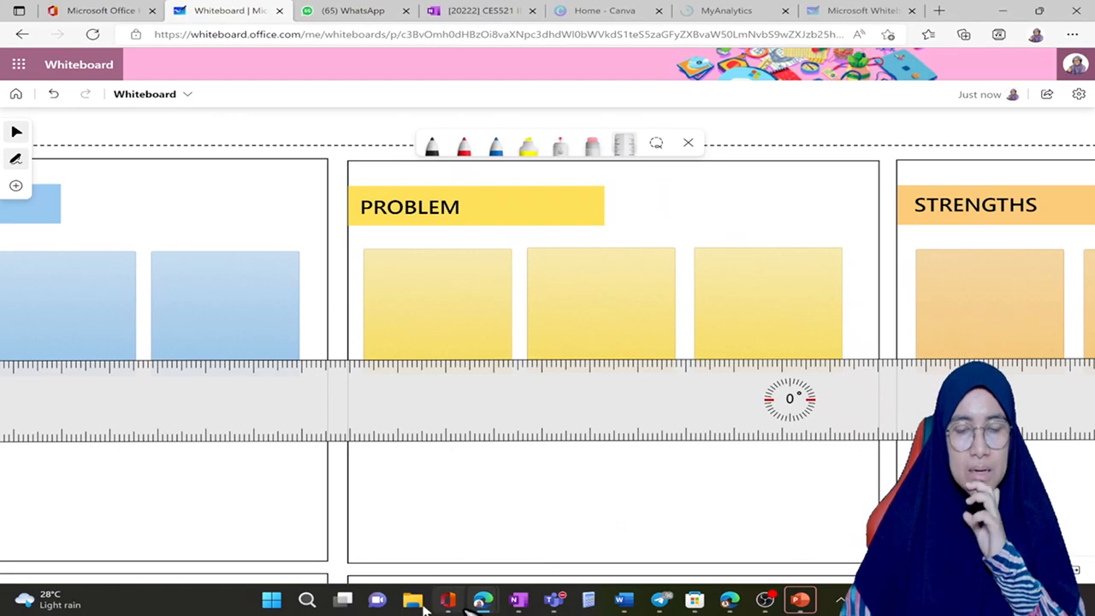
Step: Switch to Microsoft Store, search for "WHITE" and open the Microsoft Whiteboard app page
left_click(316, 604)
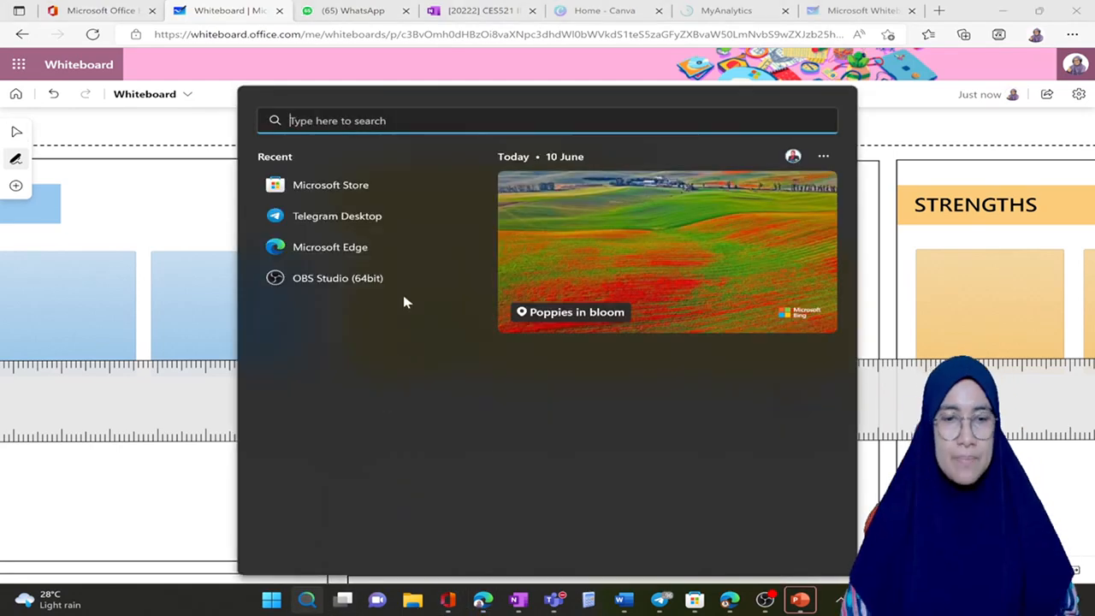
left_click(419, 197)
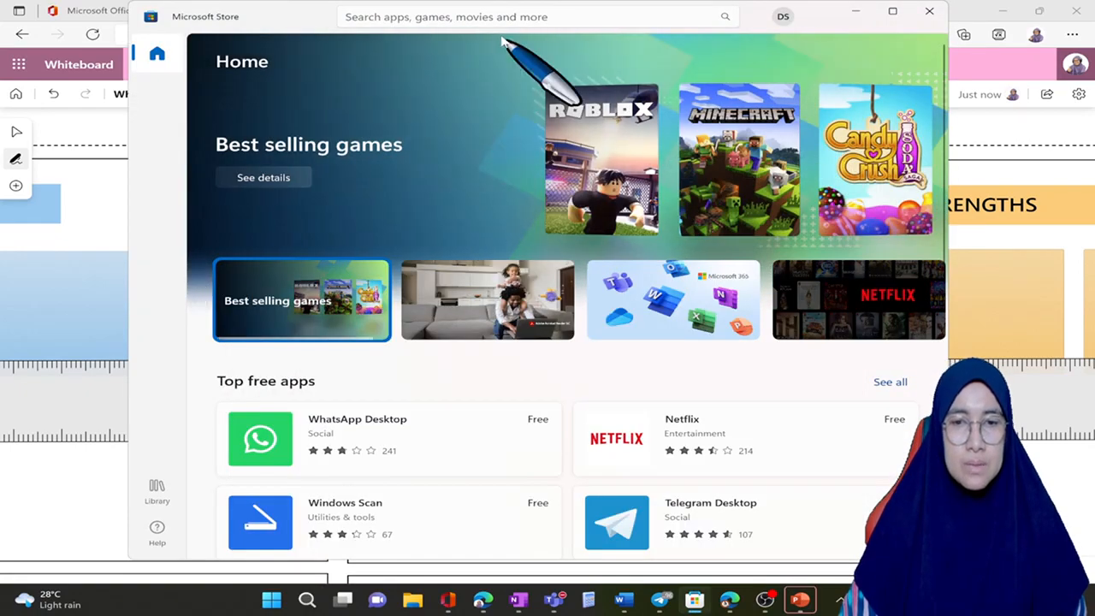
left_click(546, 24)
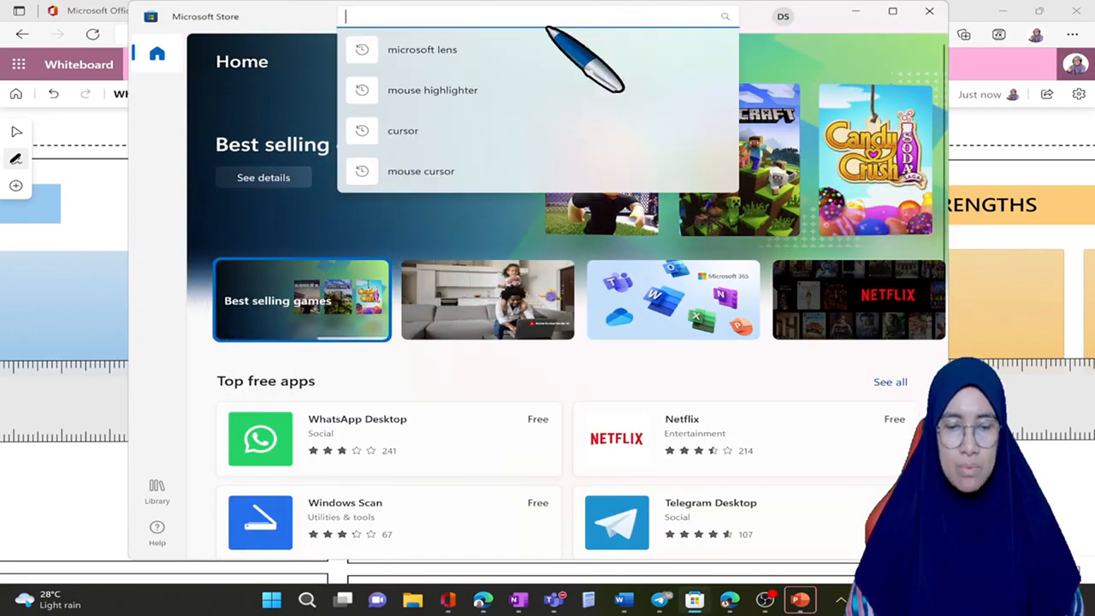
type("WHITE")
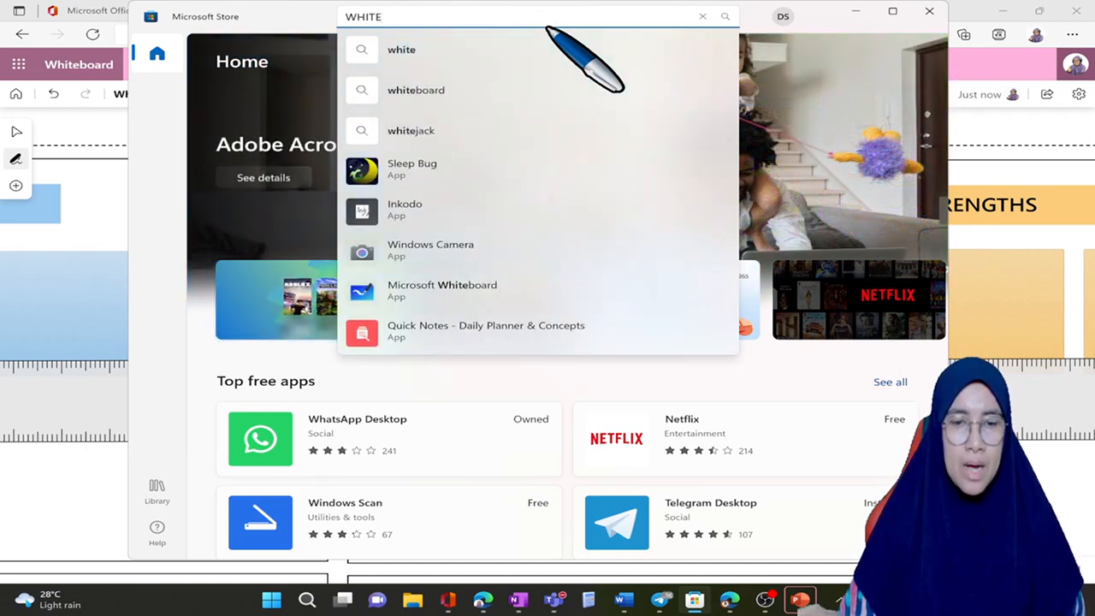
left_click(513, 294)
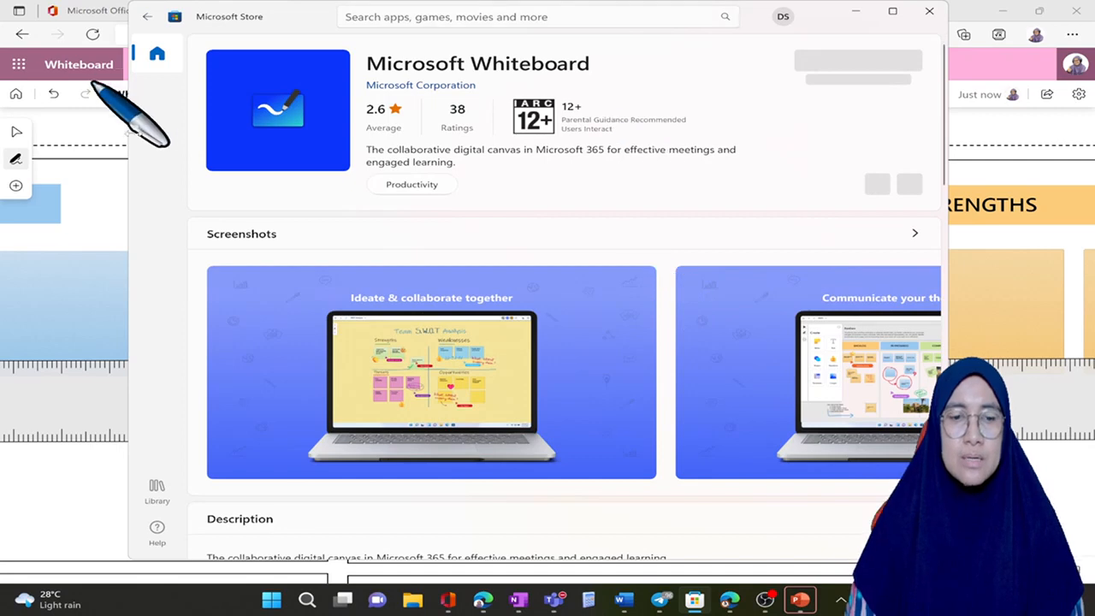
Step: Maximize the Store window and review the Microsoft Whiteboard description, ratings and reviews
left_click(889, 19)
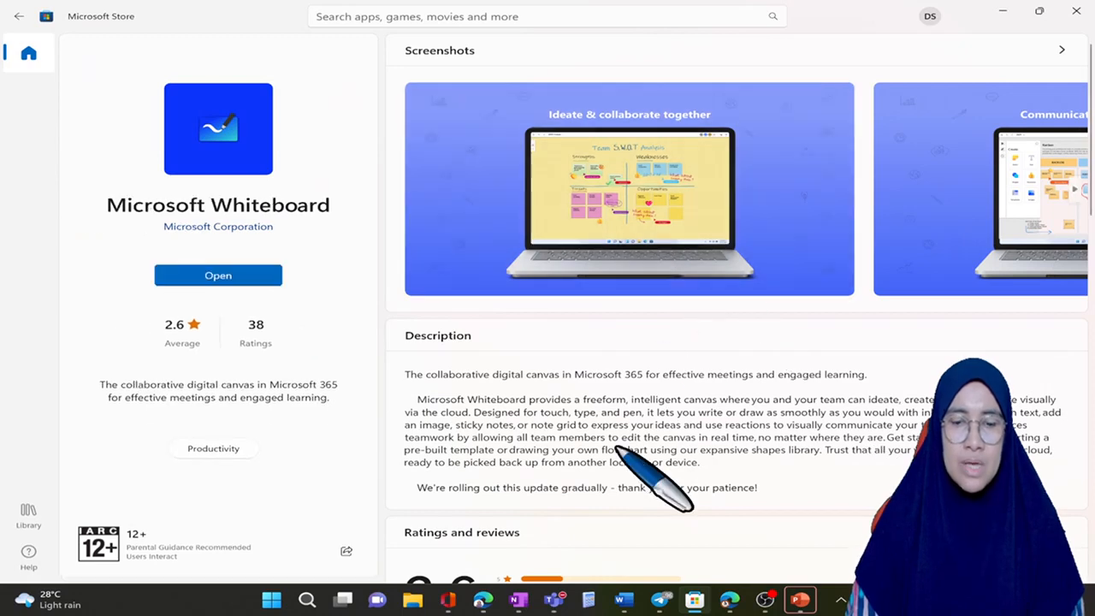
scroll(631, 458, "down", 3)
scroll(630, 414, "down", 3)
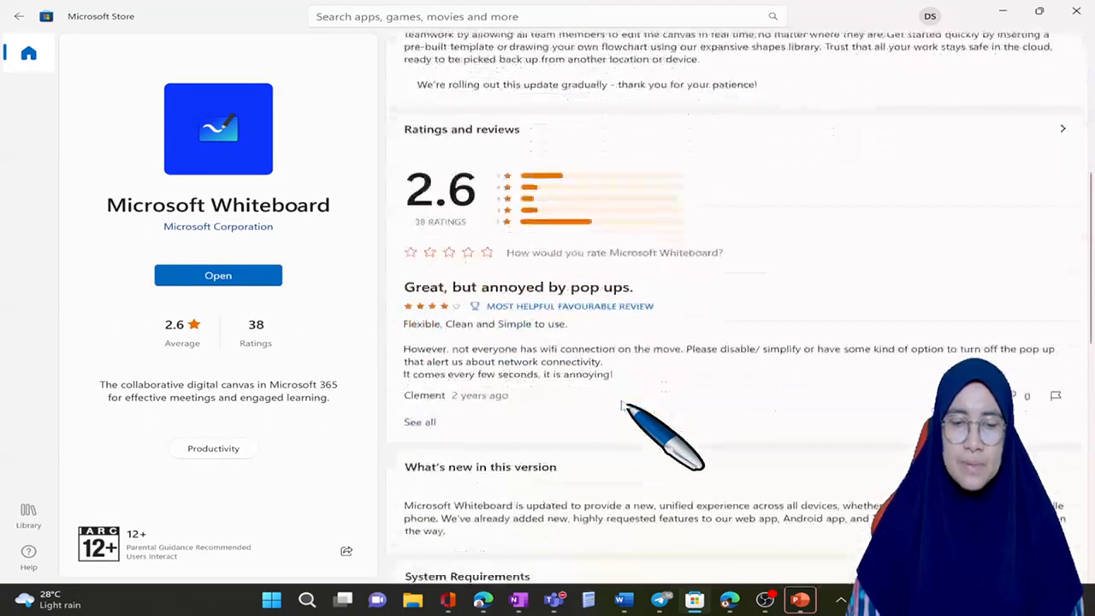
Step: Review the five Microsoft Whiteboard screenshots in the enlarged gallery, from "Ideate and collaborate together" to "Create effortlessly", and close the gallery
scroll(630, 419, "up", 2)
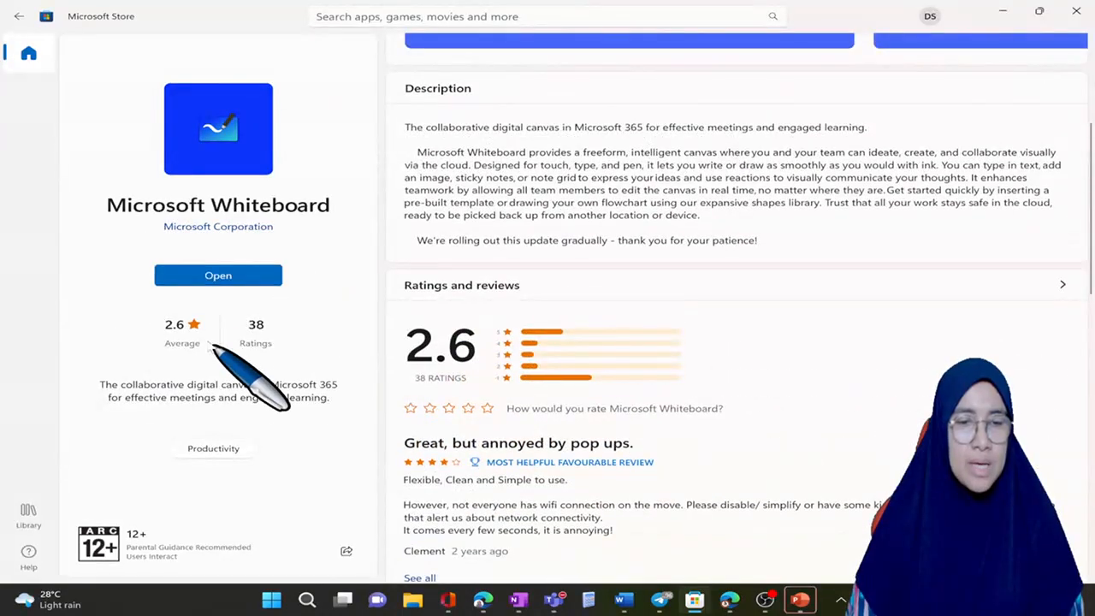
scroll(556, 291, "up", 3)
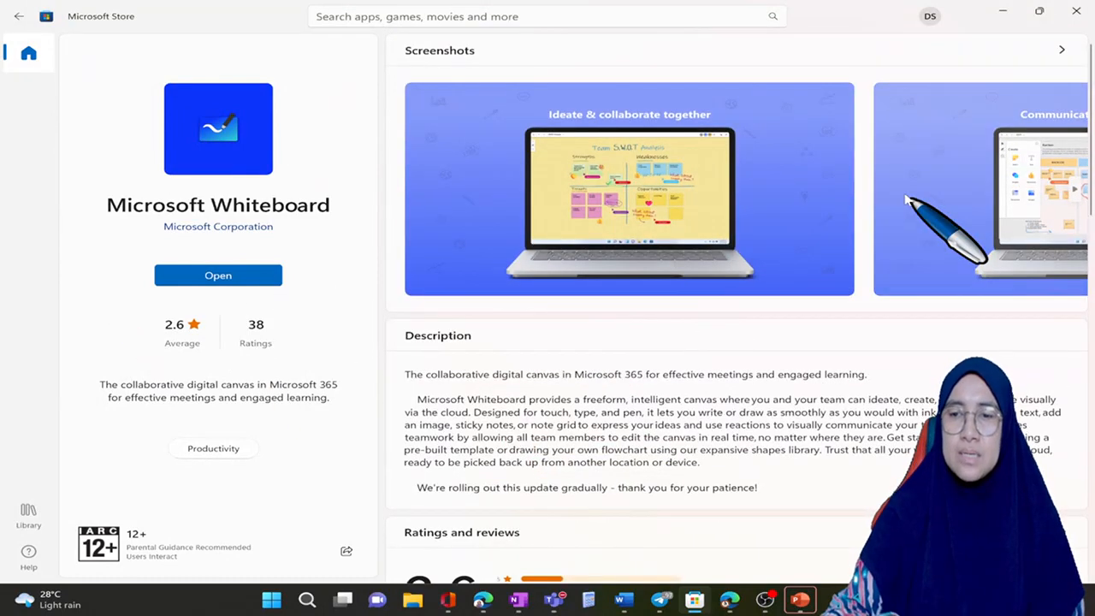
scroll(906, 199, "right", 3)
scroll(906, 199, "left", 3)
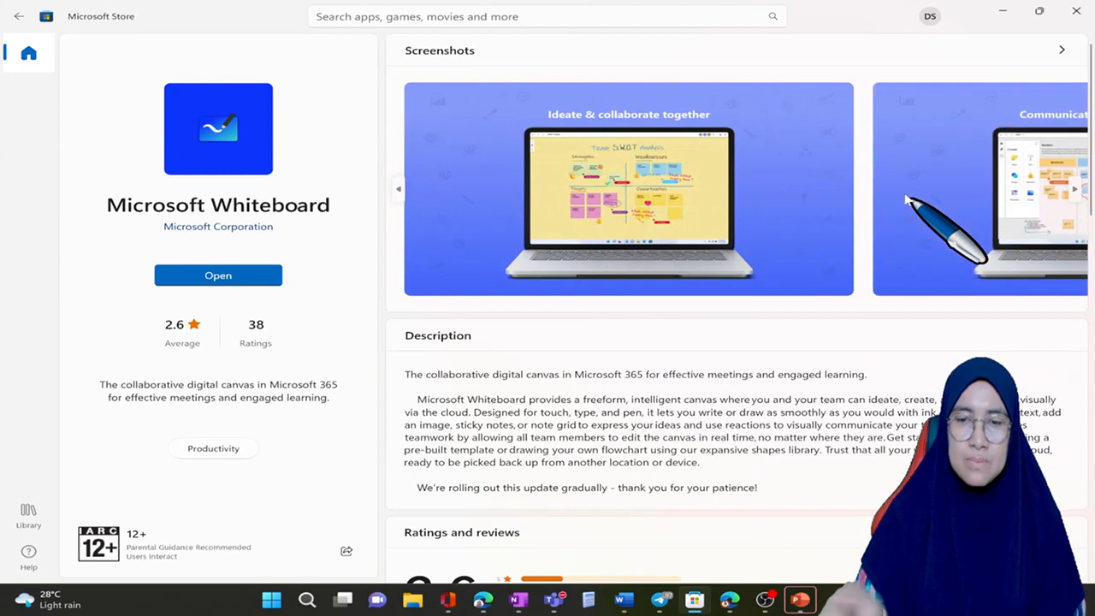
left_click(548, 111)
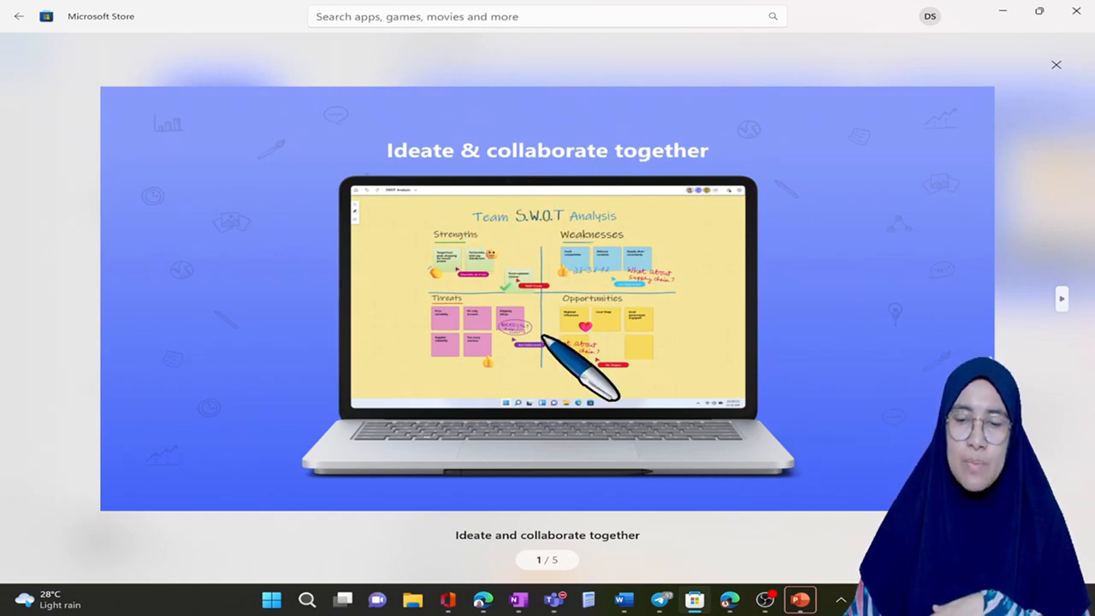
left_click(1061, 298)
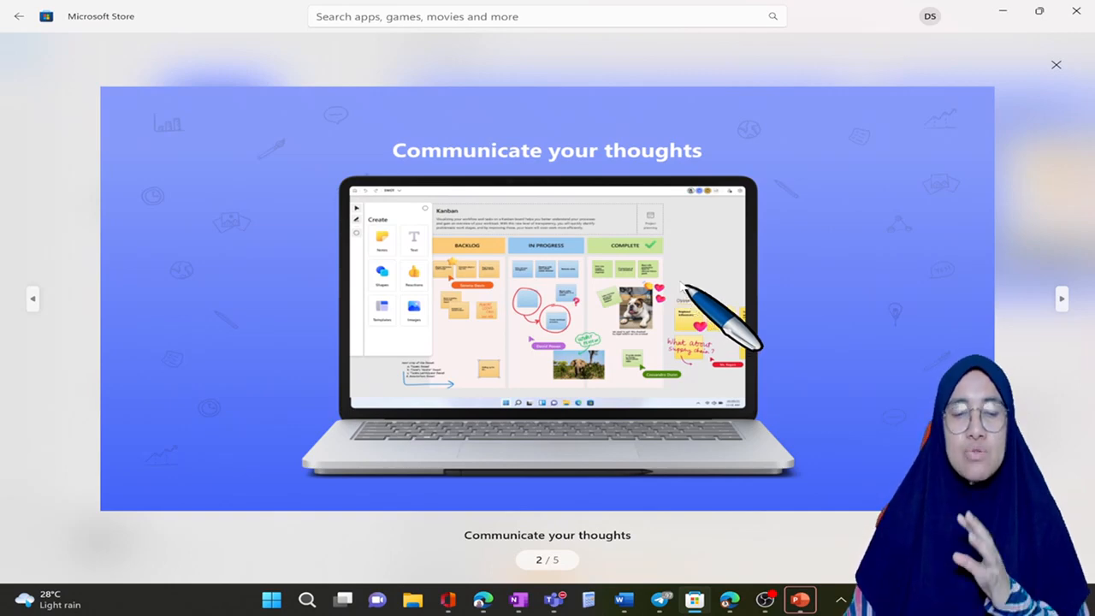
left_click(1061, 299)
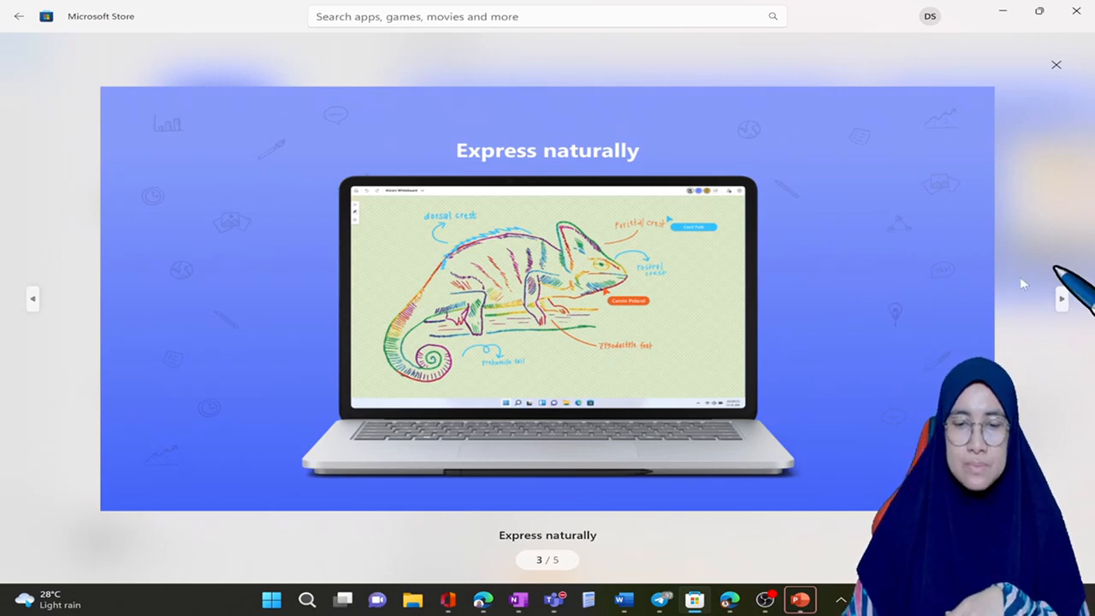
left_click(1061, 298)
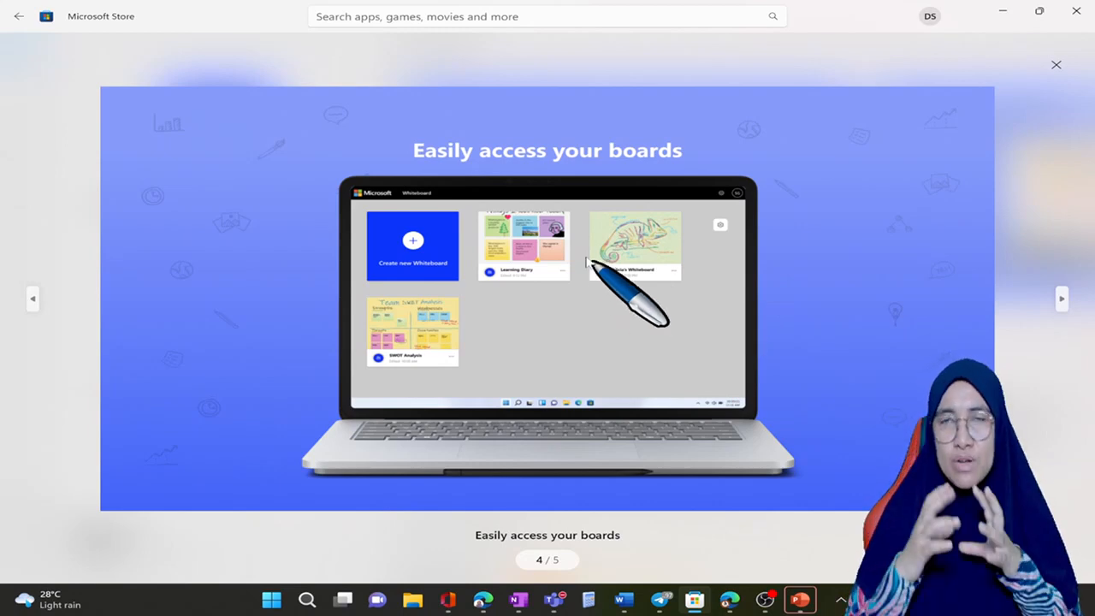
left_click(1061, 299)
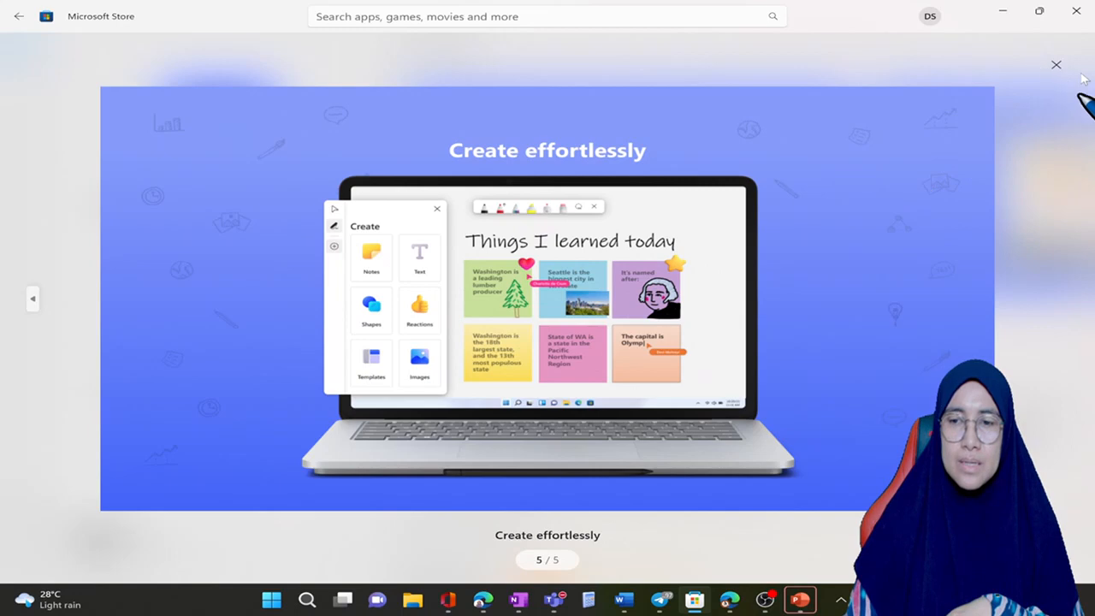
left_click(1055, 66)
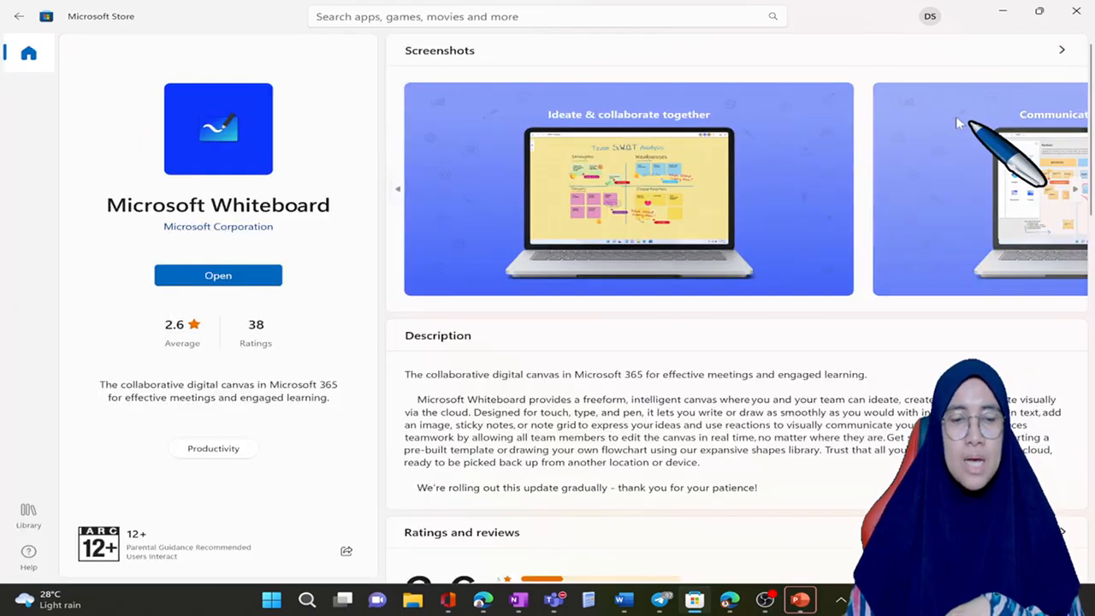
Step: Launch the installed Microsoft Whiteboard desktop app from its Store page, continue past the privacy notice and close the app
left_click(253, 278)
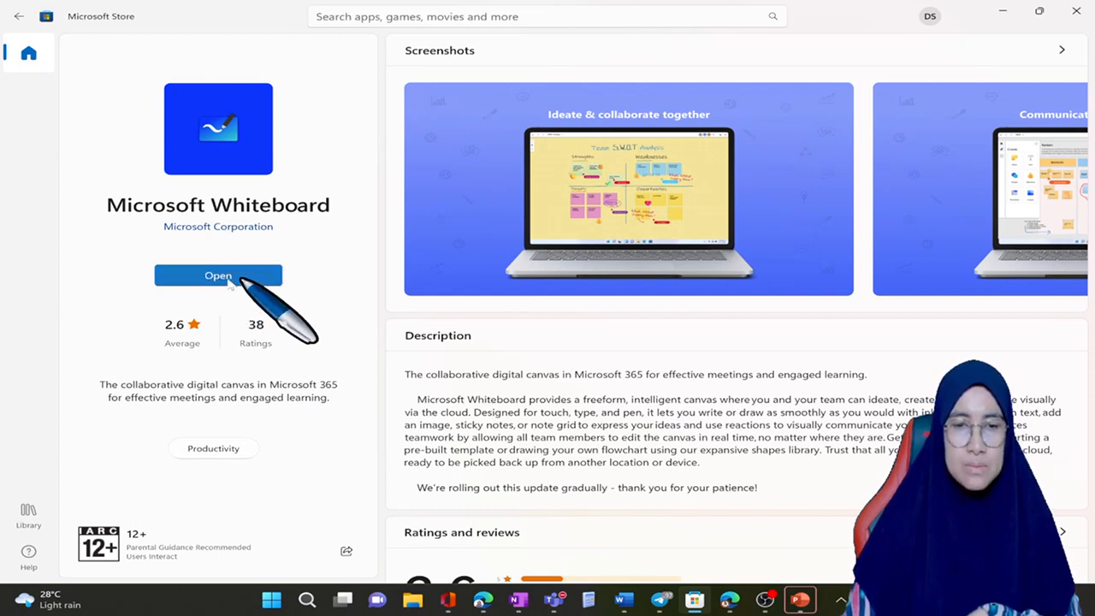
left_click(236, 282)
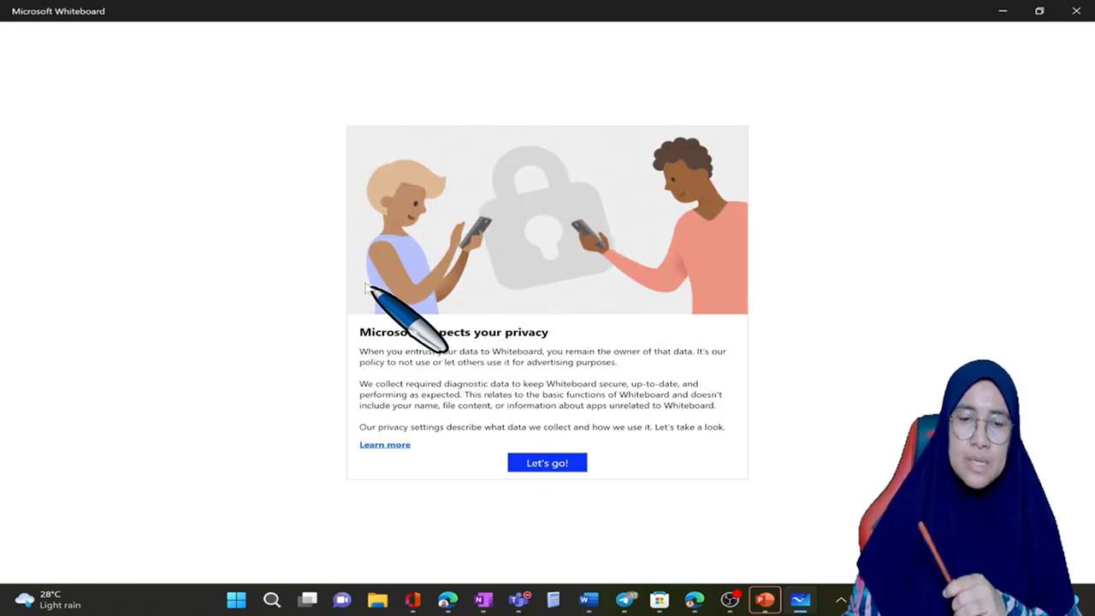
left_click(549, 462)
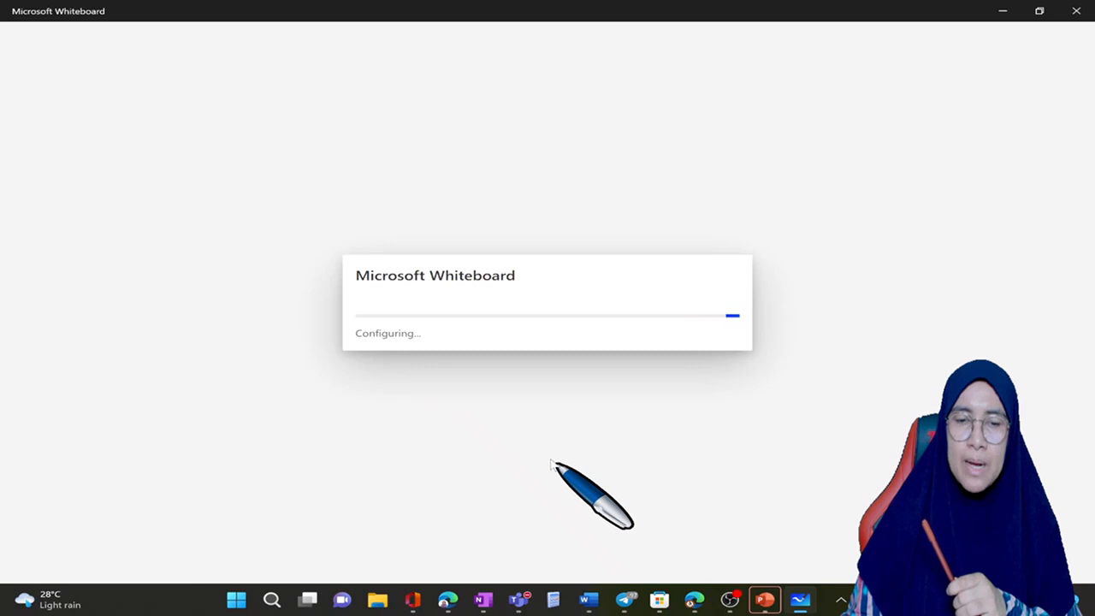
left_click(1075, 11)
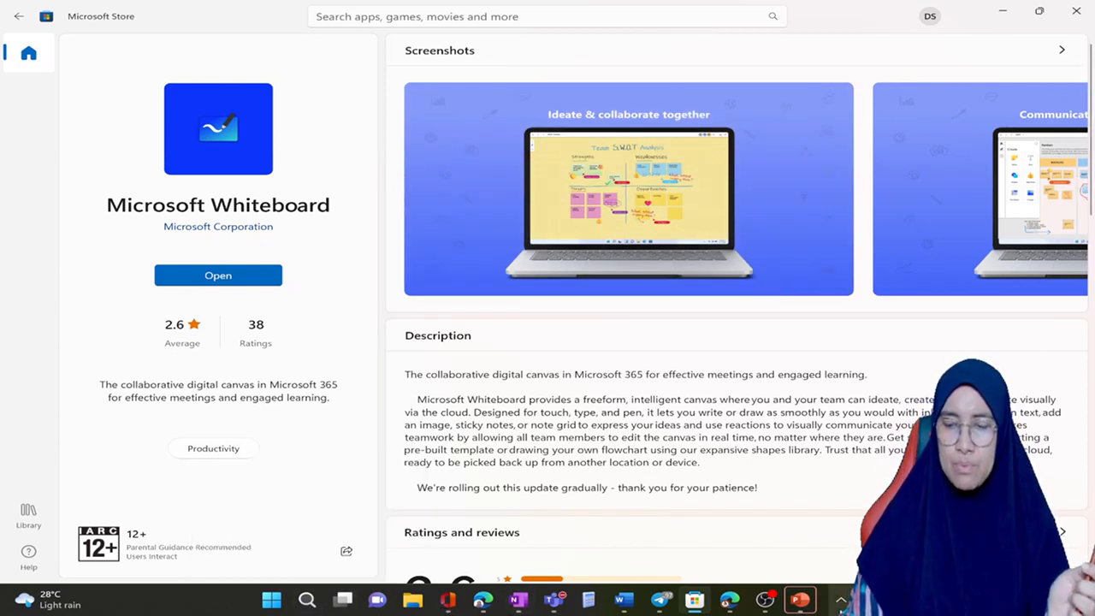
Step: Pair the Surface Pen as a new Bluetooth device in the Windows Bluetooth settings, finish the pairing and close Settings
left_click(841, 599)
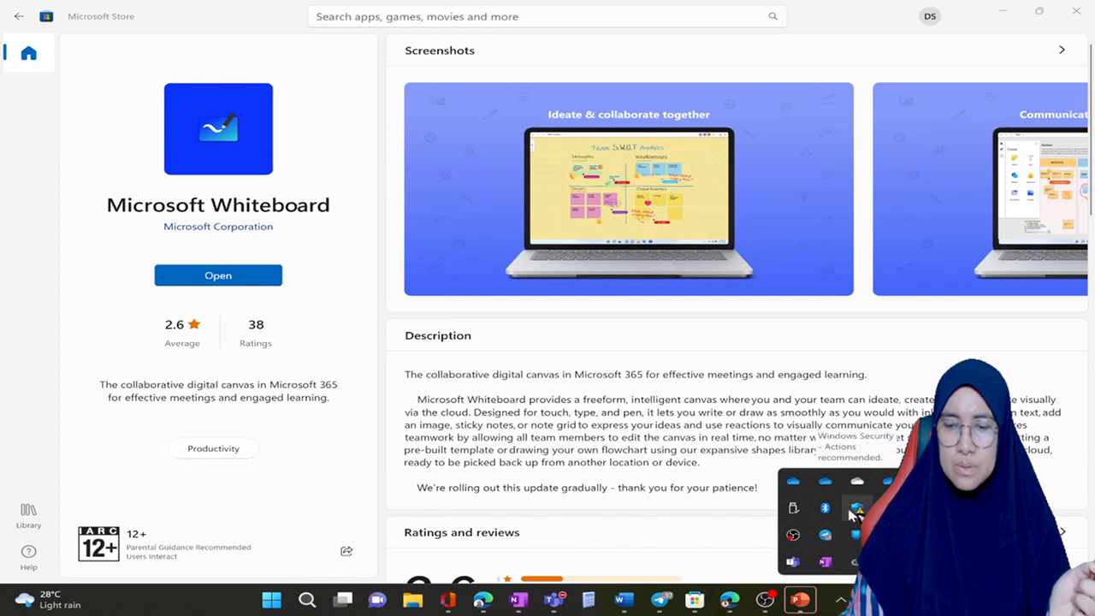
right_click(824, 508)
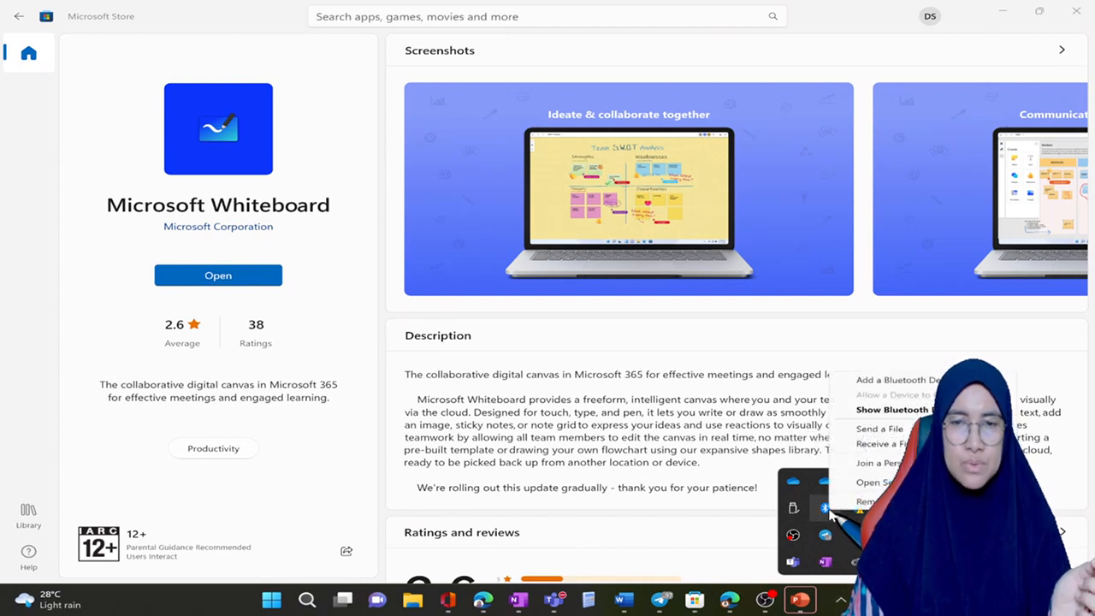
left_click(920, 385)
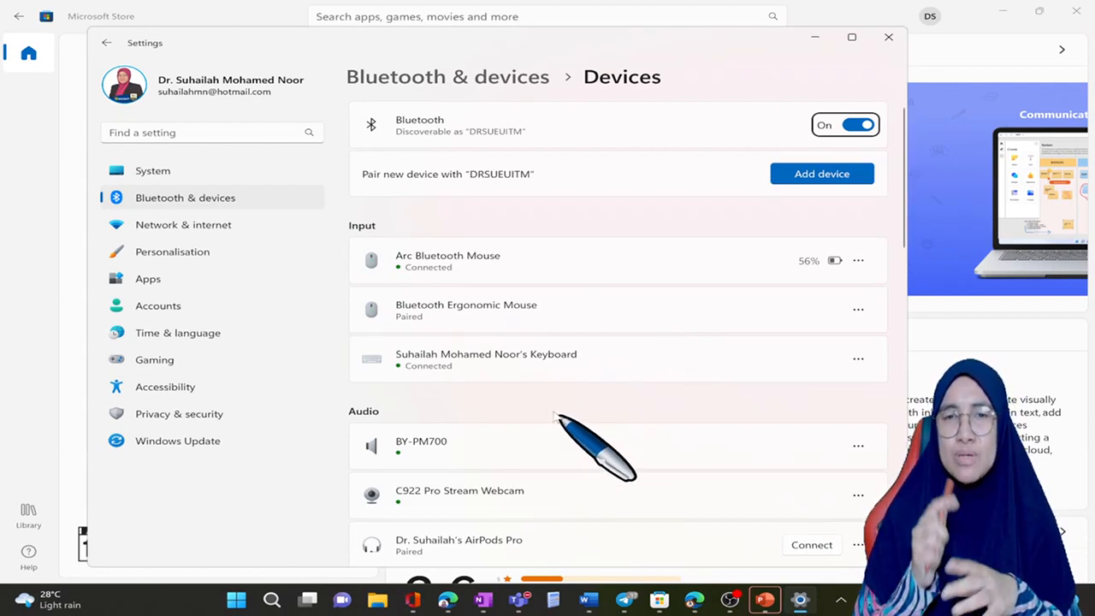
left_click(802, 181)
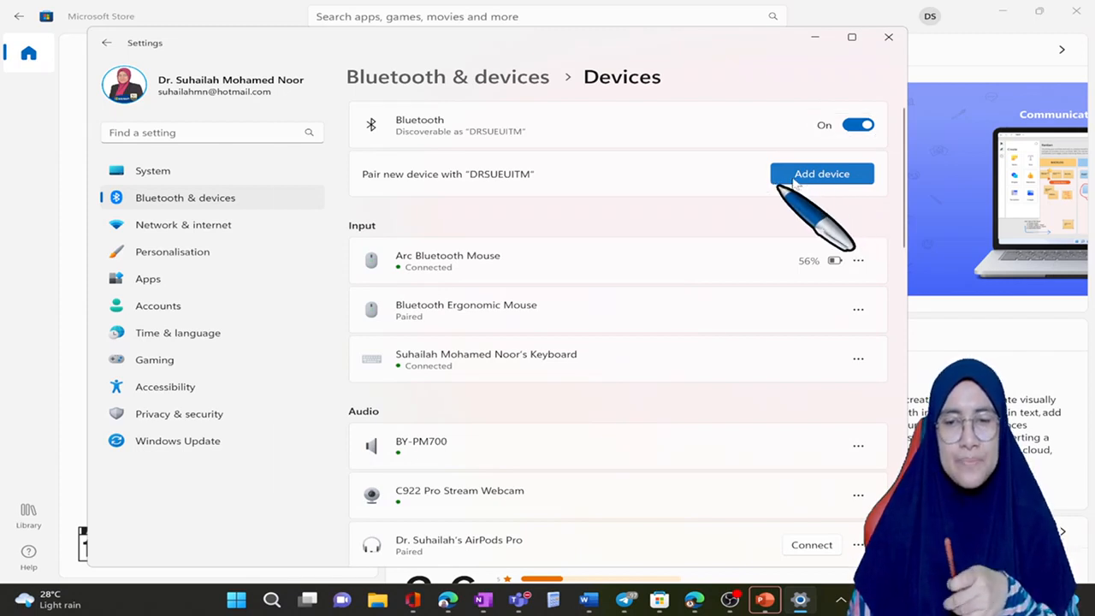
left_click(400, 196)
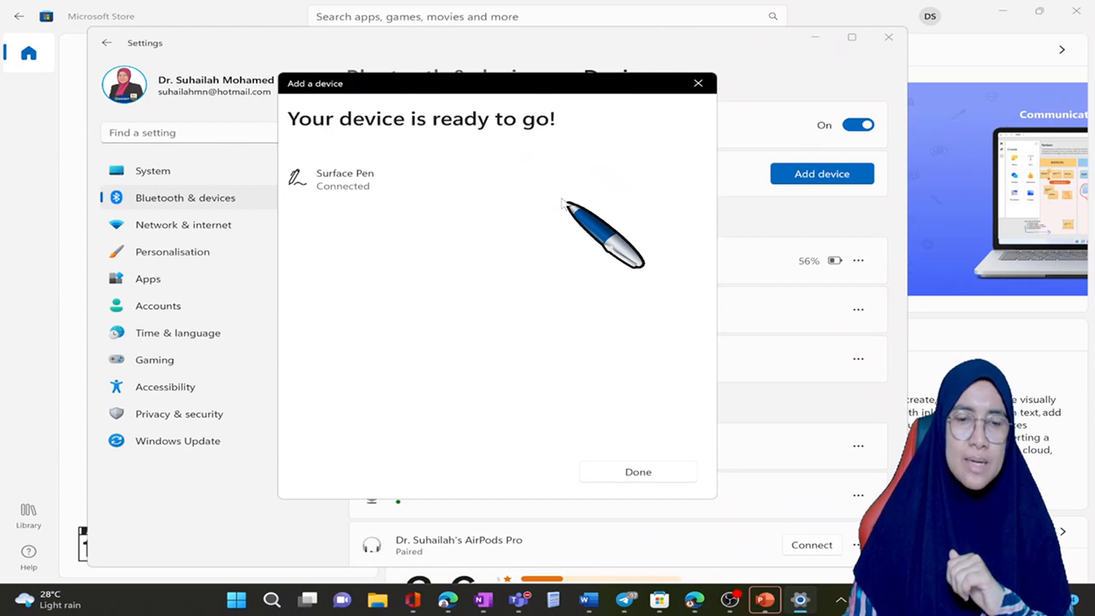
left_click(634, 471)
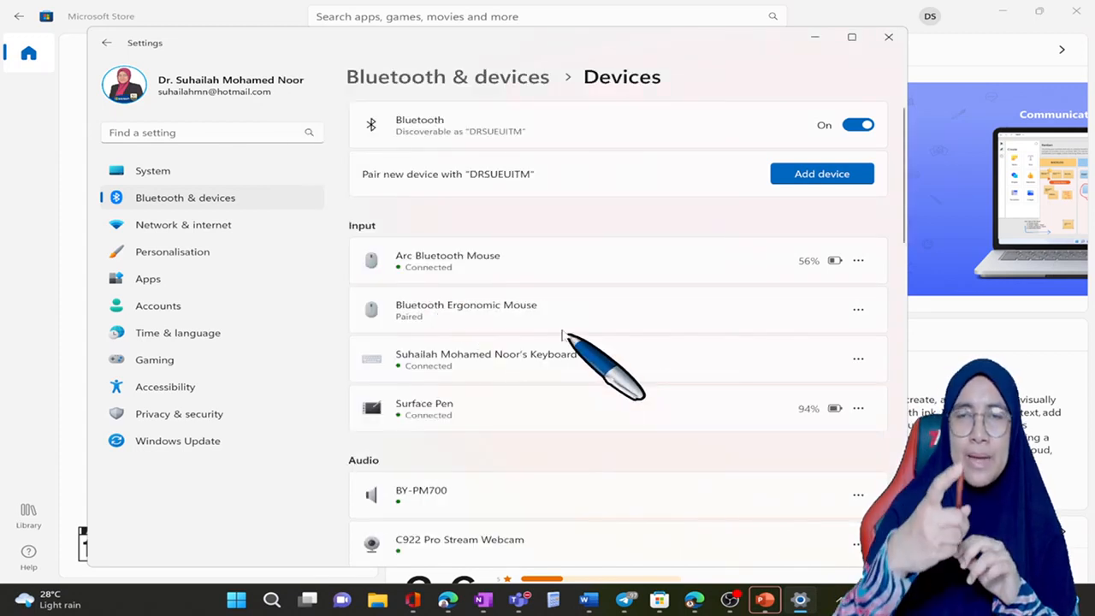
left_click(888, 37)
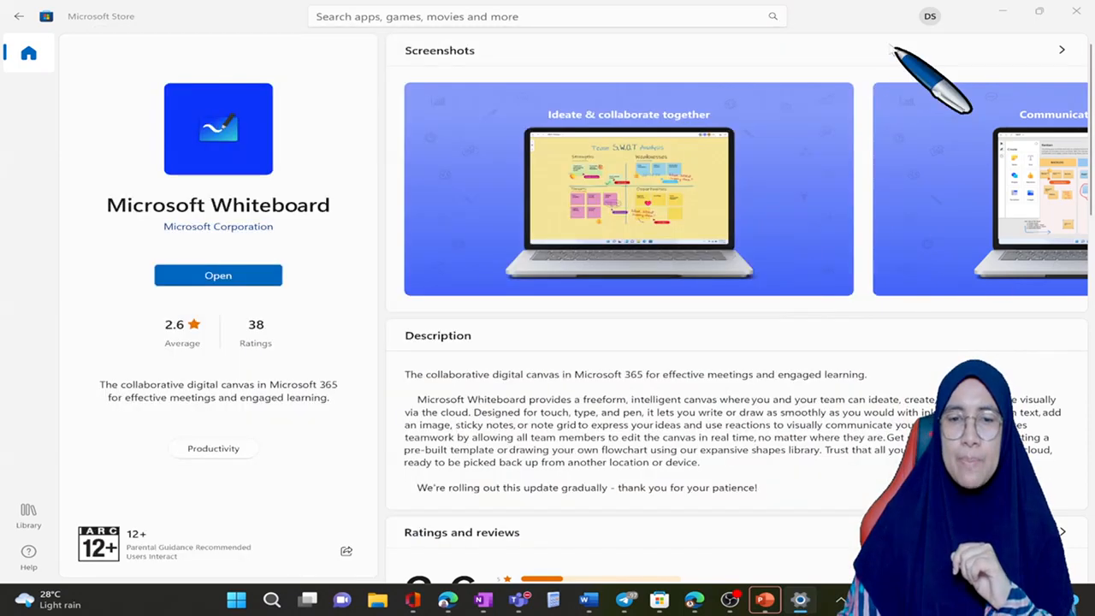
Step: Close Microsoft Store and return to the inking tools of the whiteboard in the browser
left_click(1075, 12)
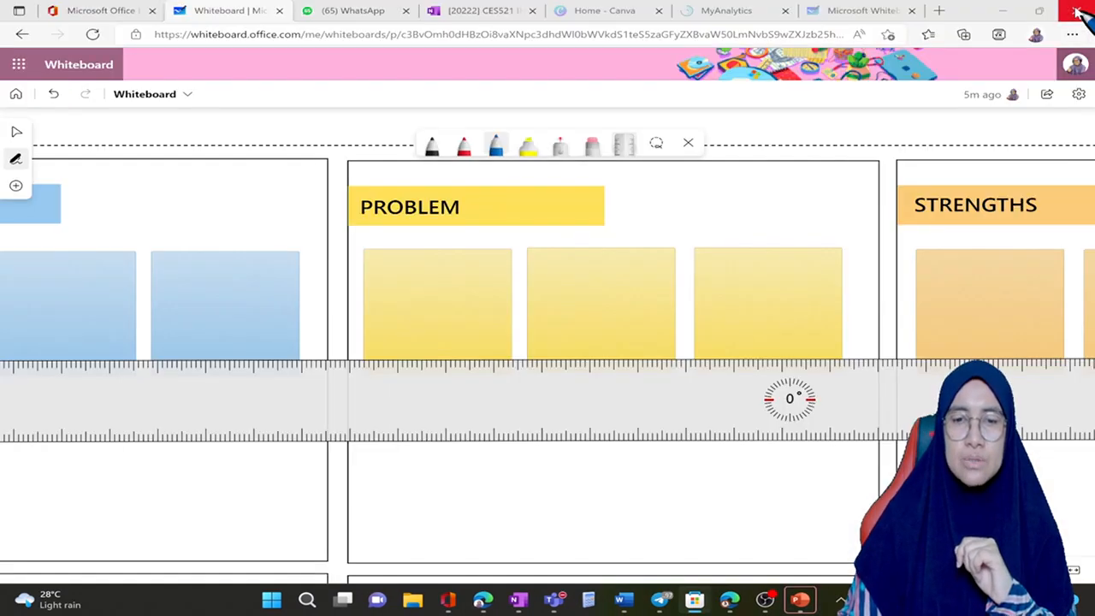
left_click(556, 147)
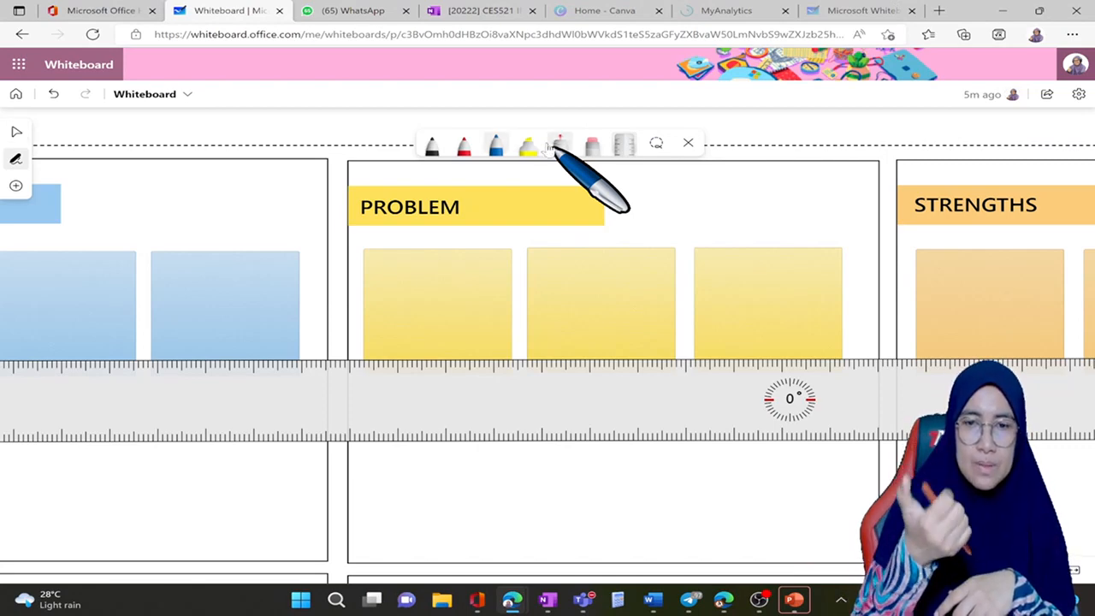
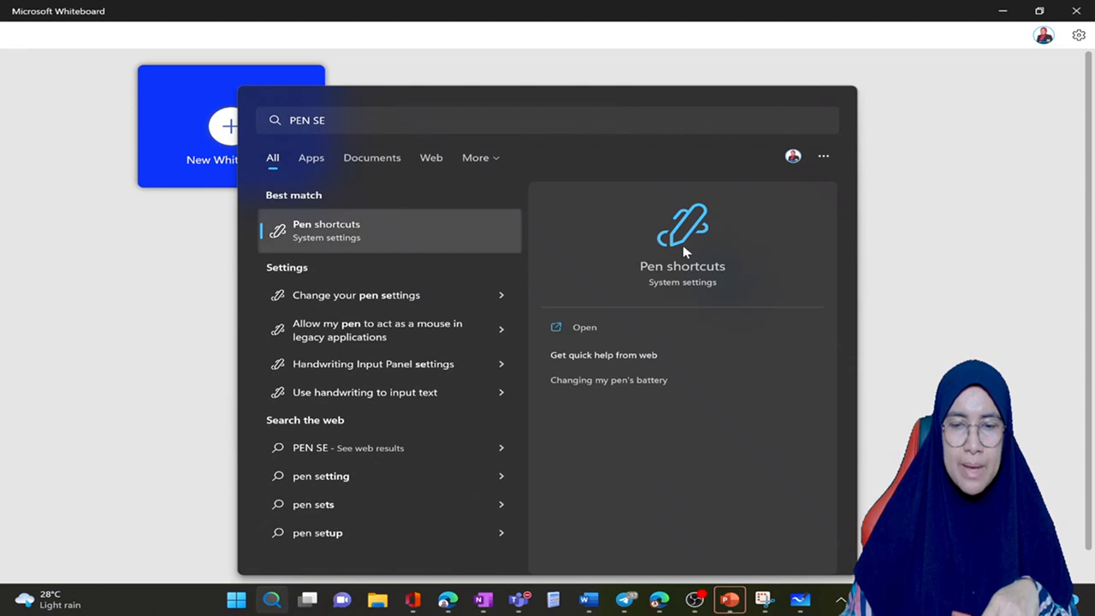
Step: Open the Windows pen settings, expand the shortcut button options and set Single-click to OneNote
left_click(684, 250)
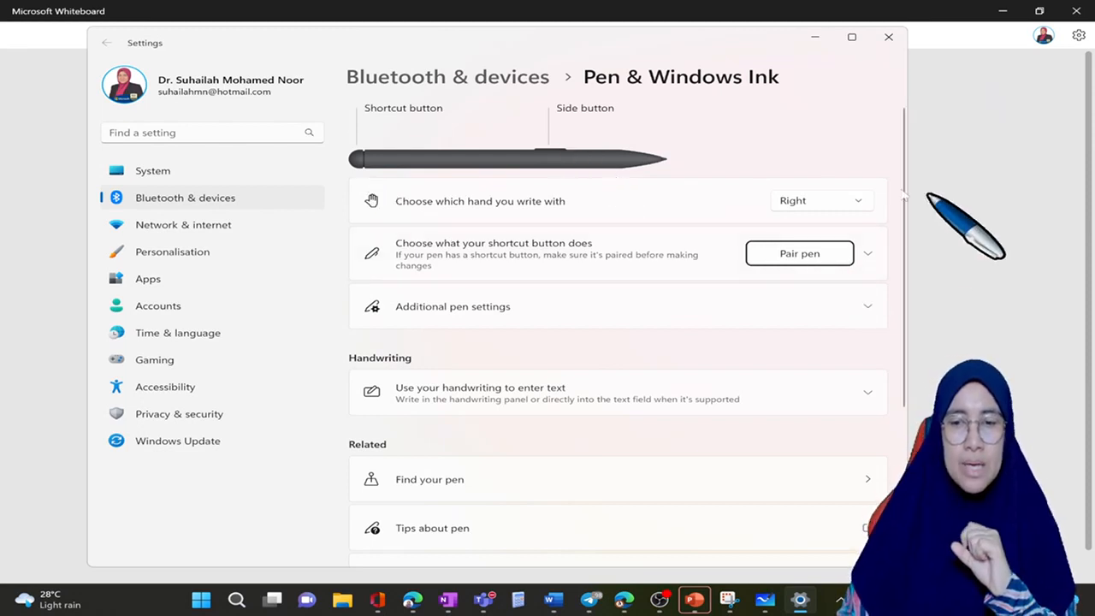
left_click(857, 206)
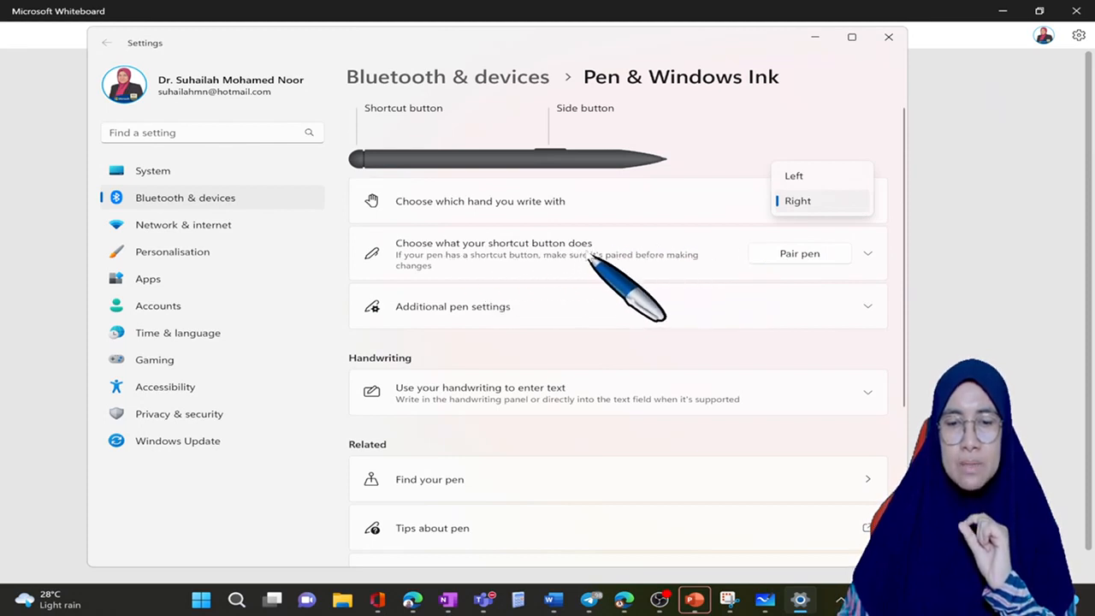
left_click(867, 254)
left_click(867, 254)
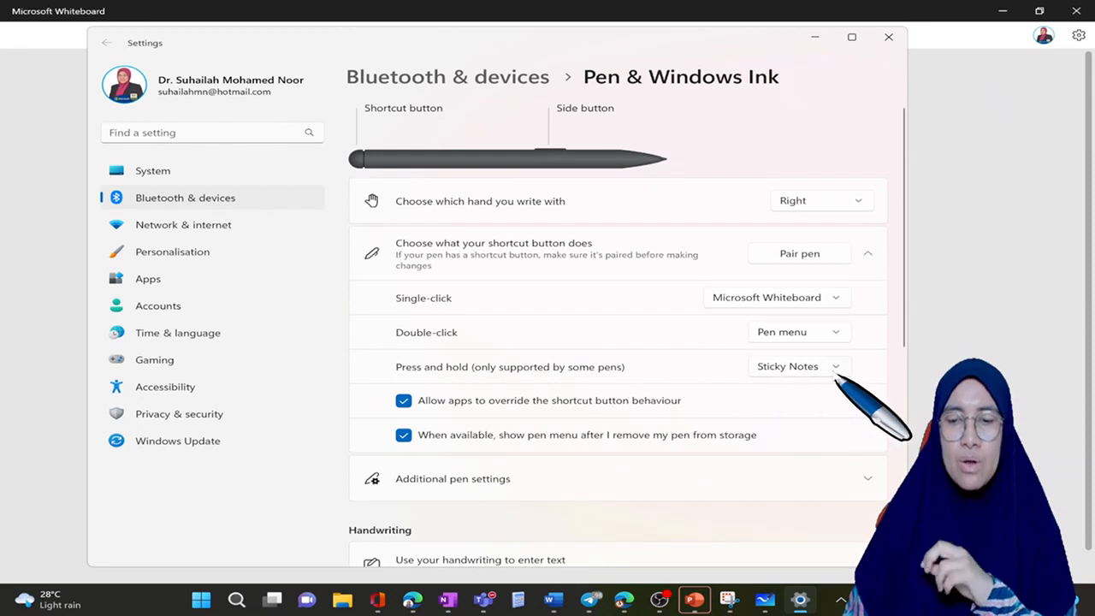
left_click(834, 299)
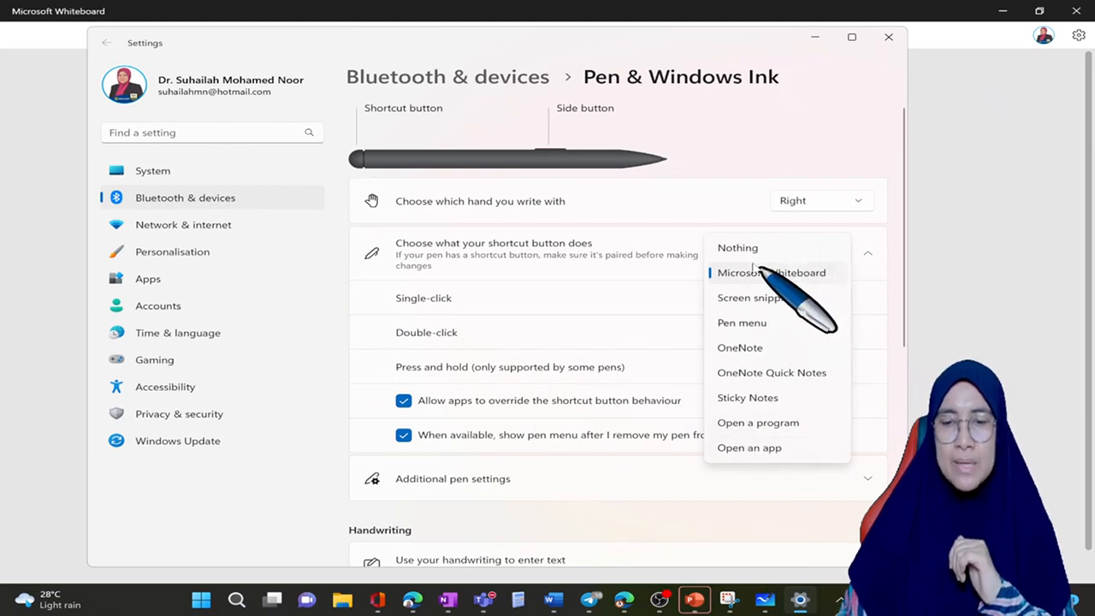
left_click(772, 349)
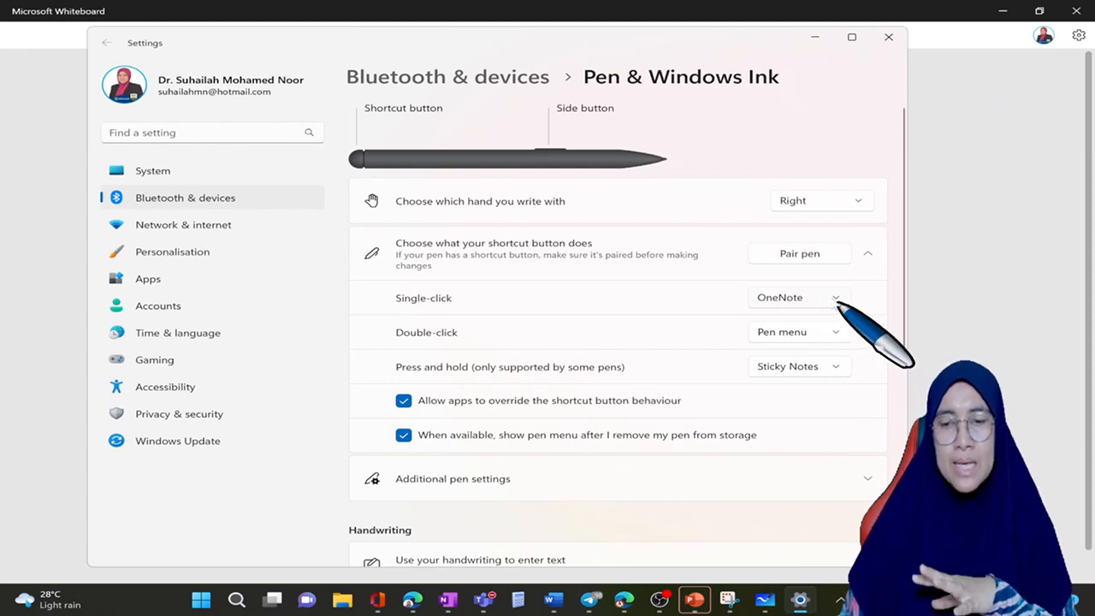
left_click(835, 298)
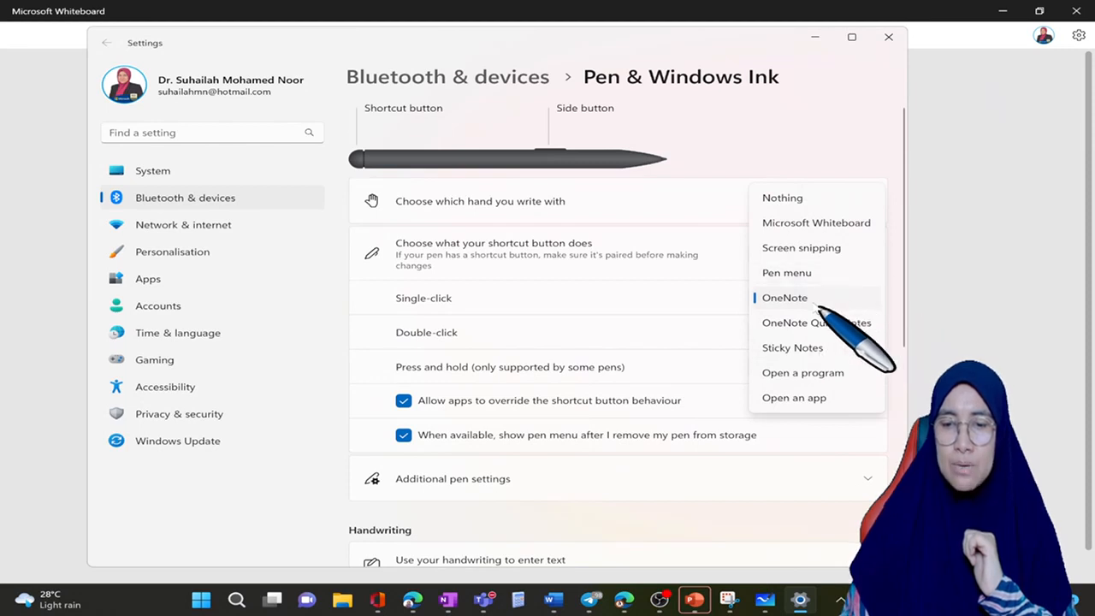
left_click(815, 304)
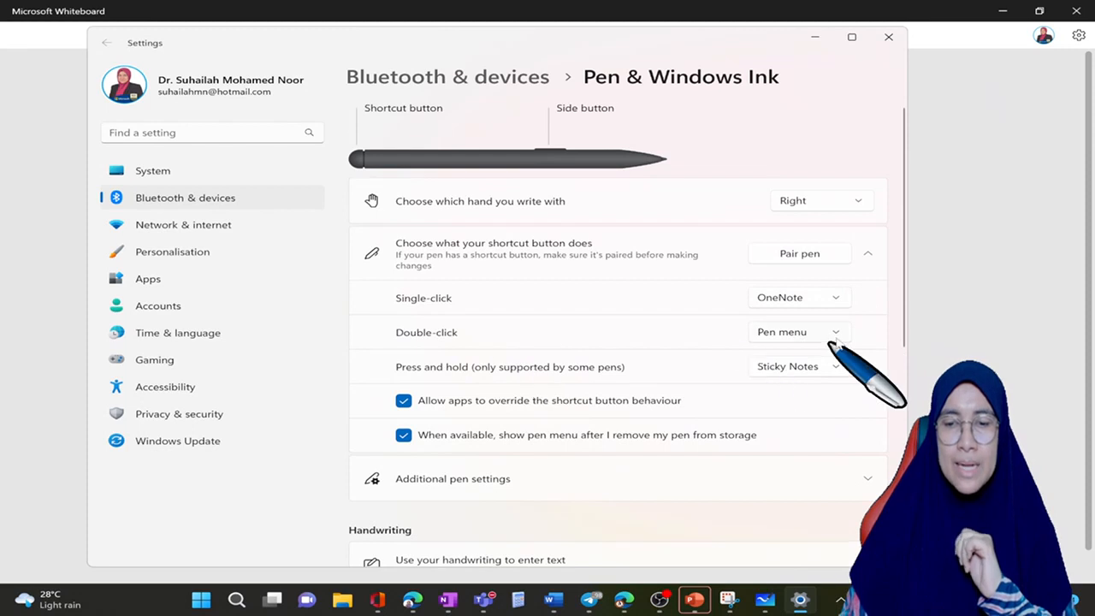
Step: Set the pen shortcut button's Double-click action to Screen snipping and review the options for Press and hold
left_click(831, 339)
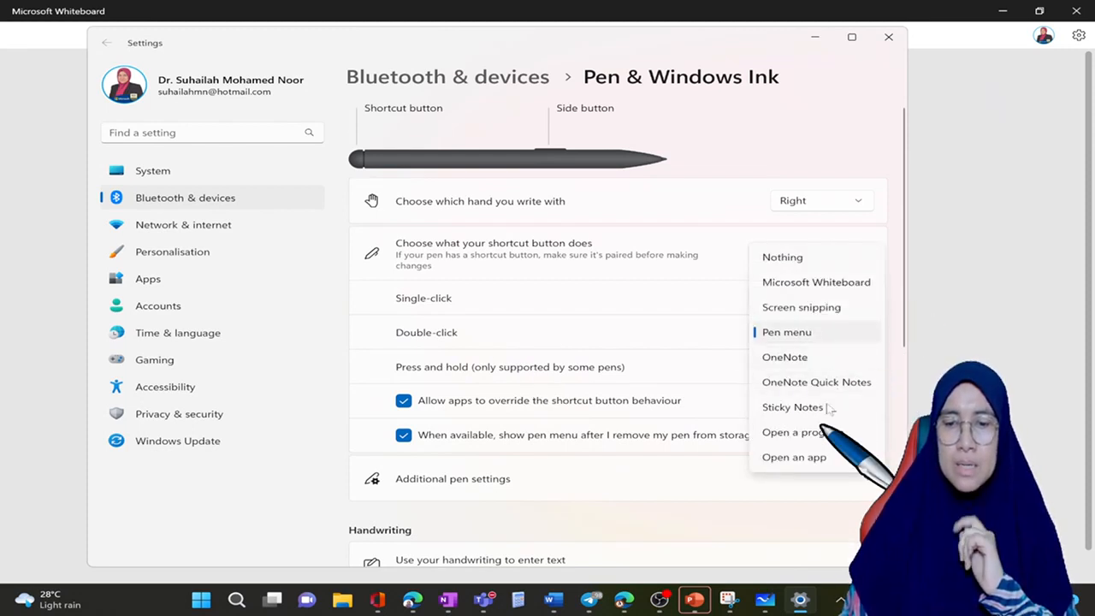
left_click(837, 312)
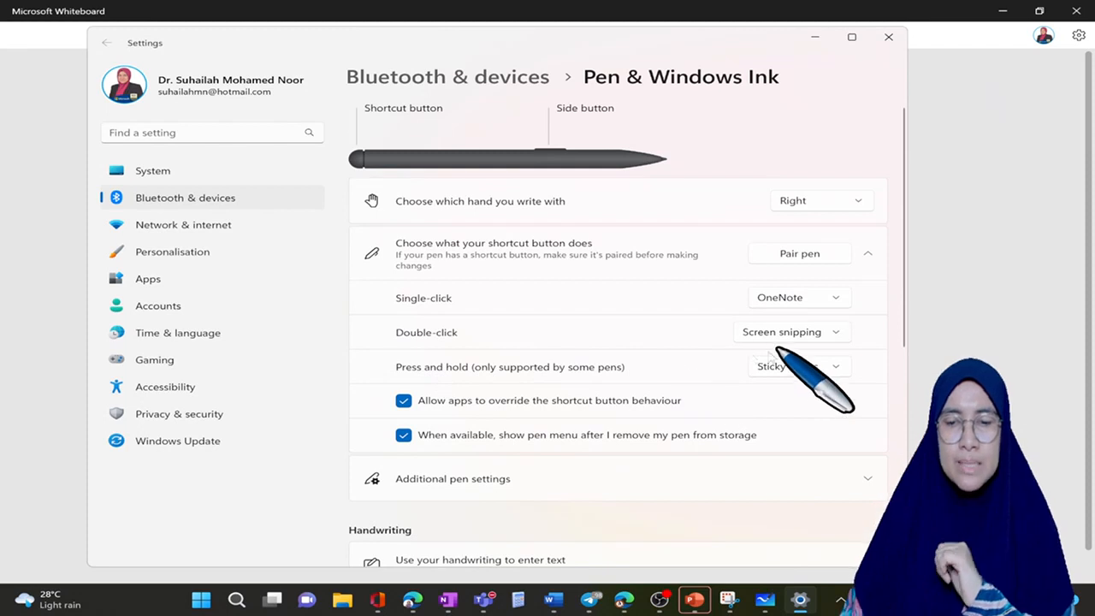
left_click(835, 367)
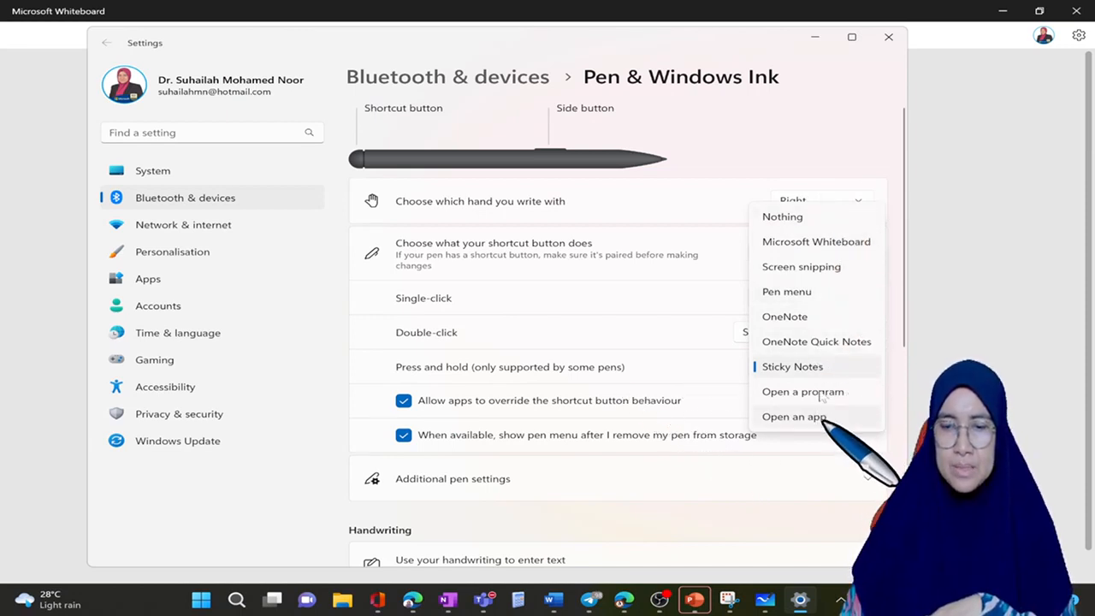
left_click(829, 154)
Step: Examine the additional pen settings, the handwriting input options and the related pen links in Pen & Windows Ink
scroll(637, 376, "down", 3)
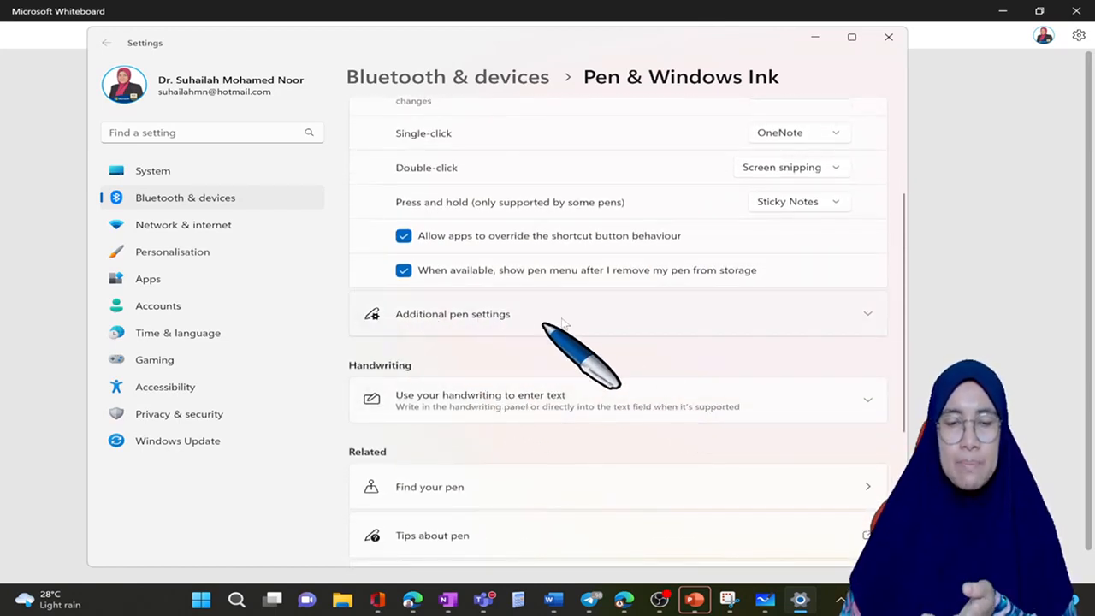
left_click(866, 316)
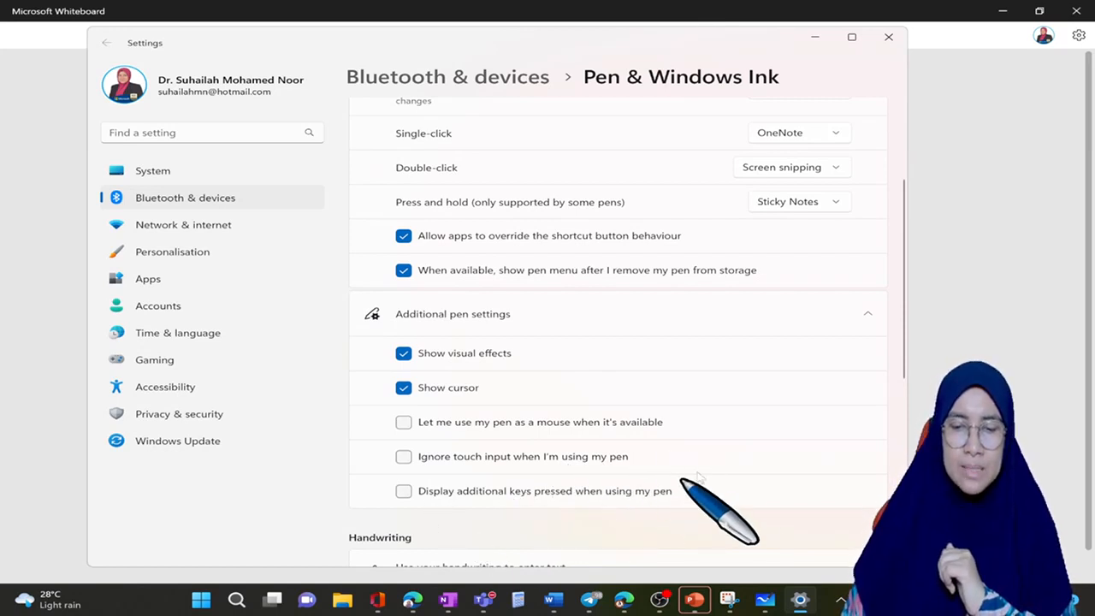
scroll(701, 472, "down", 3)
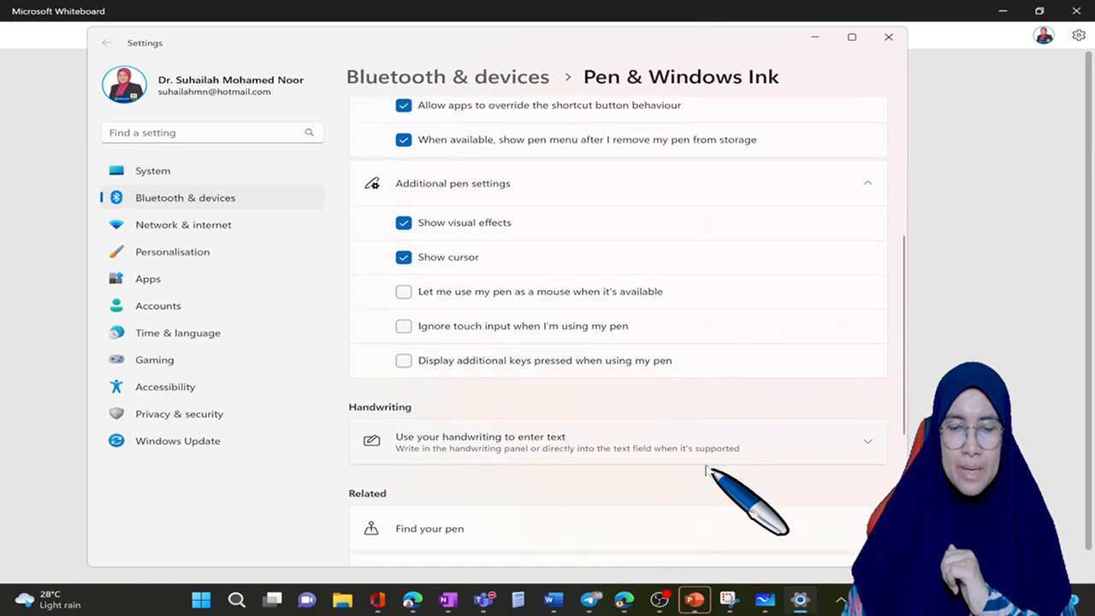
scroll(706, 469, "down", 2)
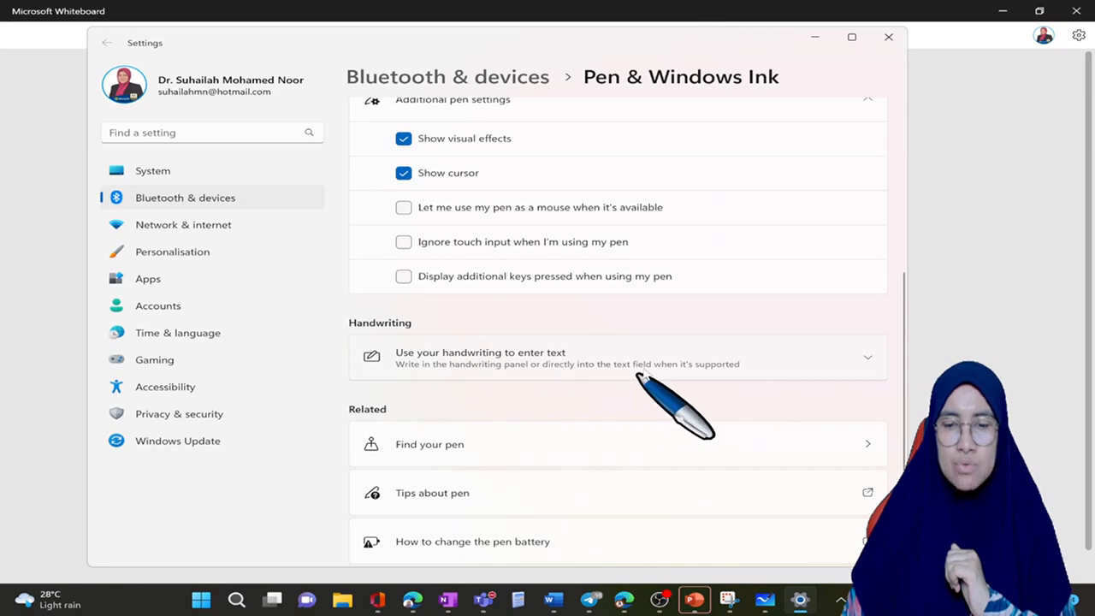
left_click(865, 359)
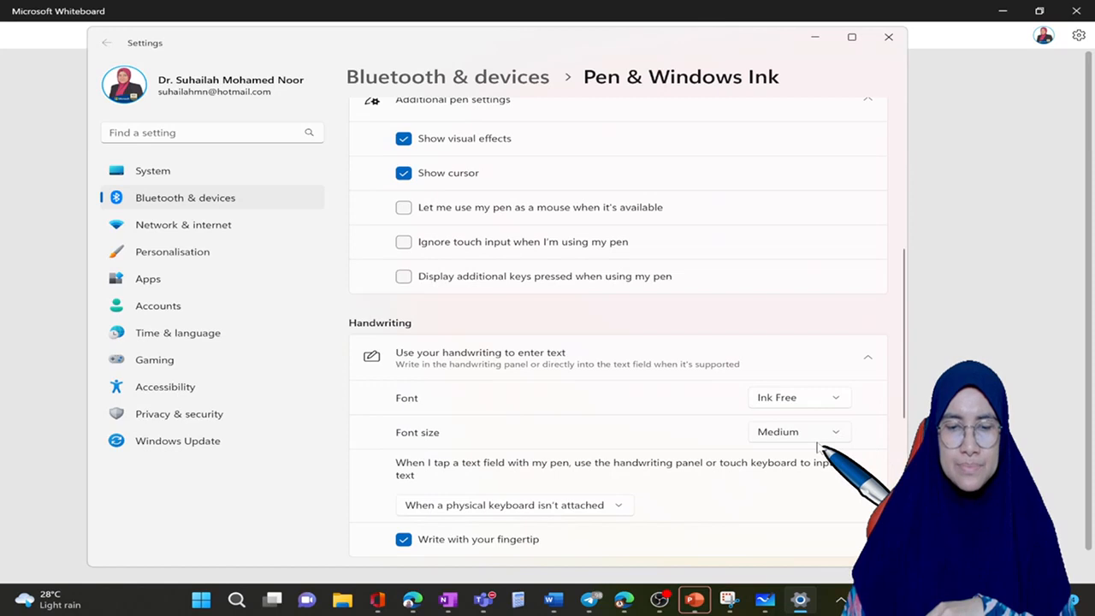
scroll(821, 444, "down", 1)
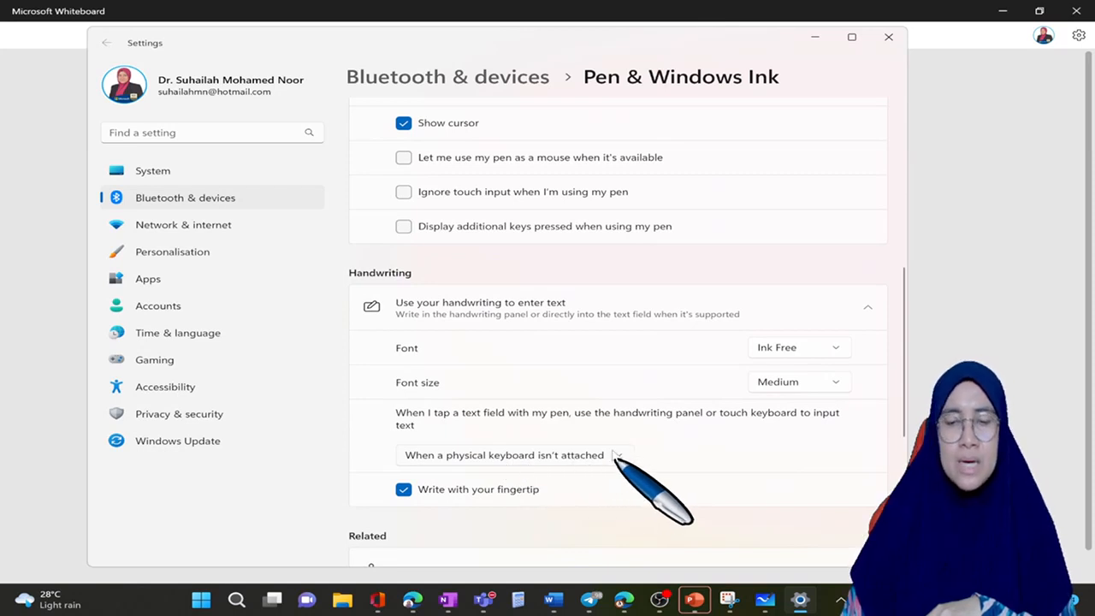
scroll(552, 486, "down", 2)
scroll(540, 461, "down", 2)
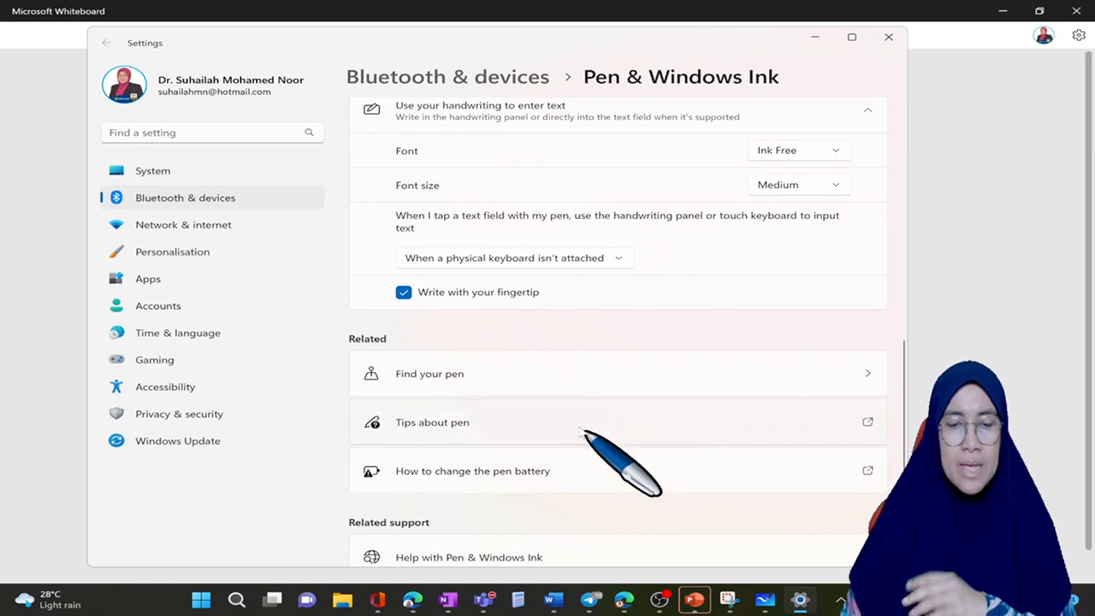
scroll(586, 434, "down", 1)
scroll(586, 436, "down", 1)
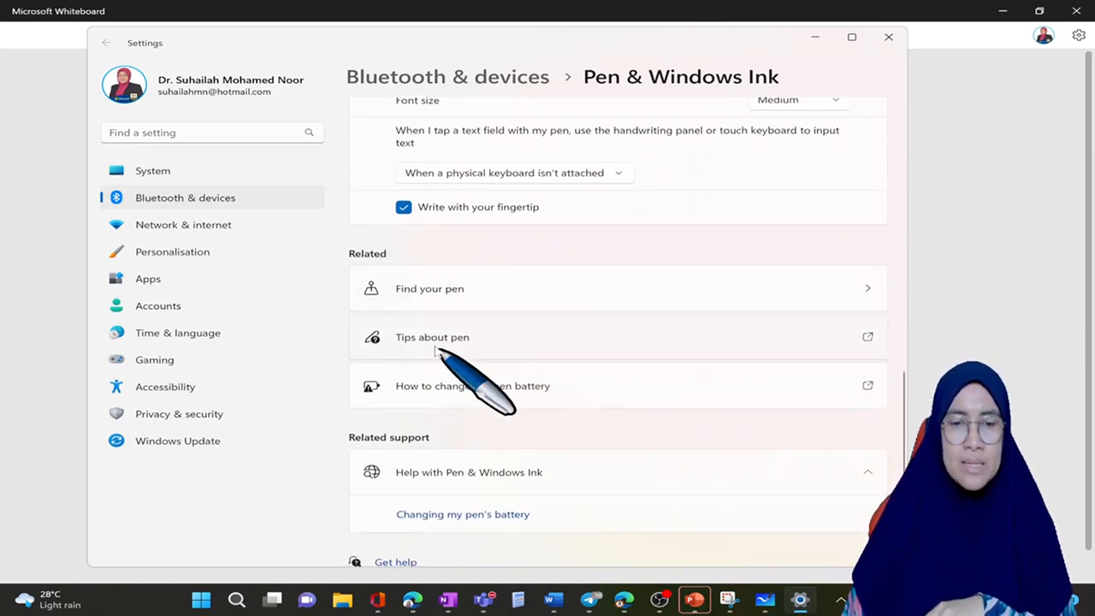
Step: Check the Find your pen page and the Privacy & security settings above it, and close Settings
left_click(866, 292)
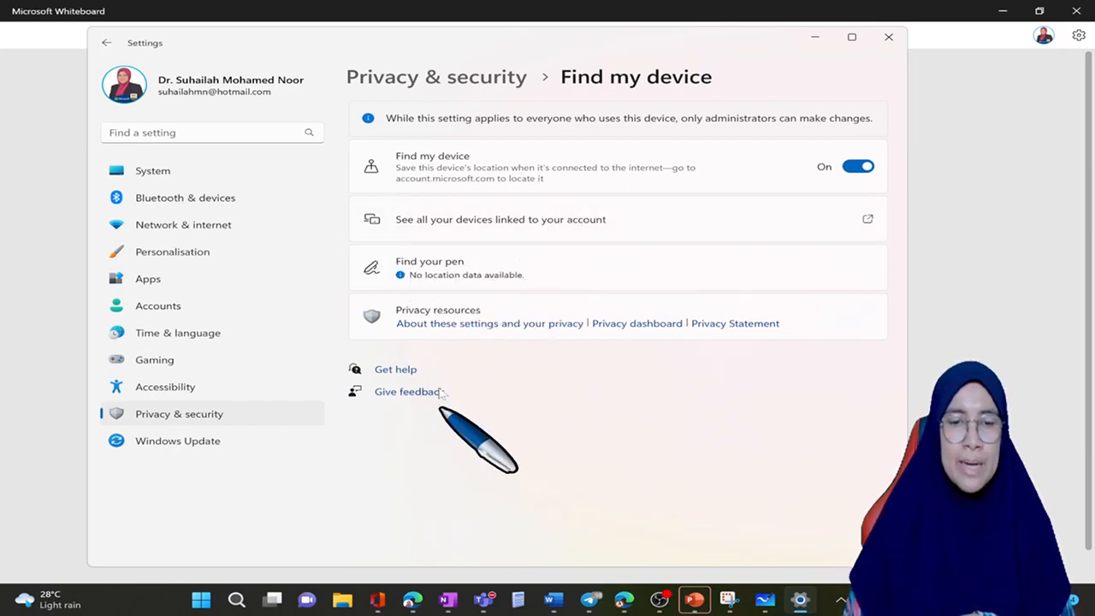
left_click(476, 85)
scroll(611, 384, "down", 2)
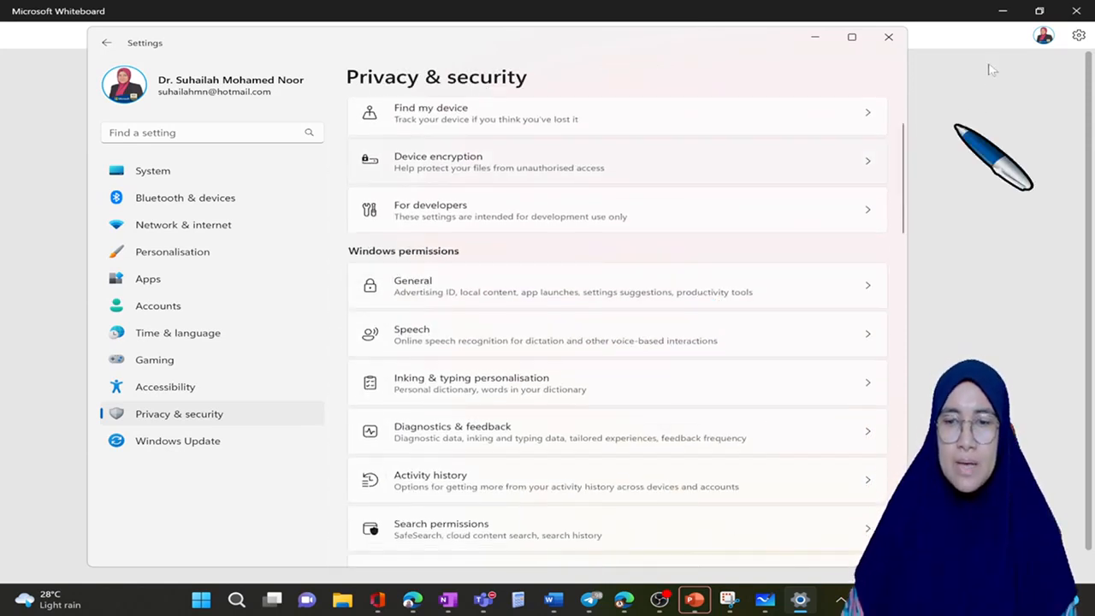
left_click(891, 37)
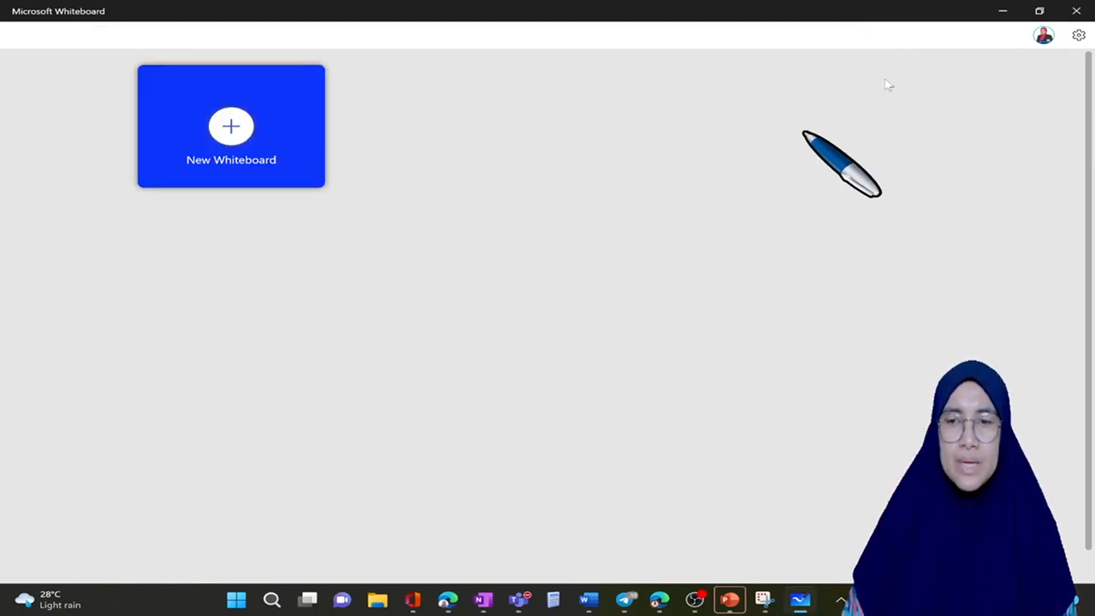
Step: Close the Whiteboard desktop app, Snipping Tool and OneNote to return to the whiteboard in the browser
left_click(1087, 10)
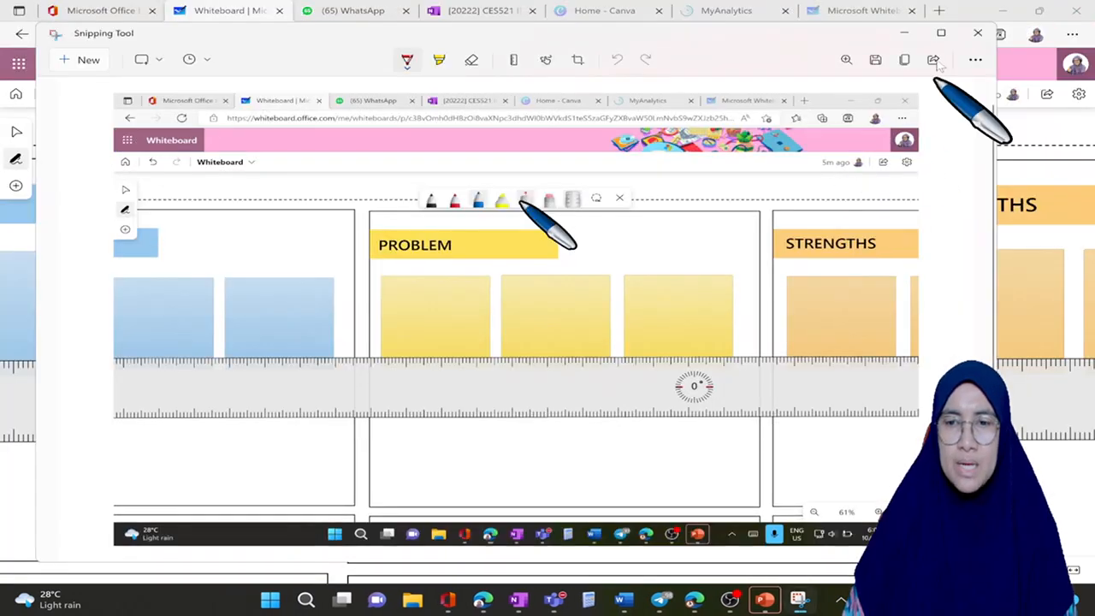
left_click(979, 36)
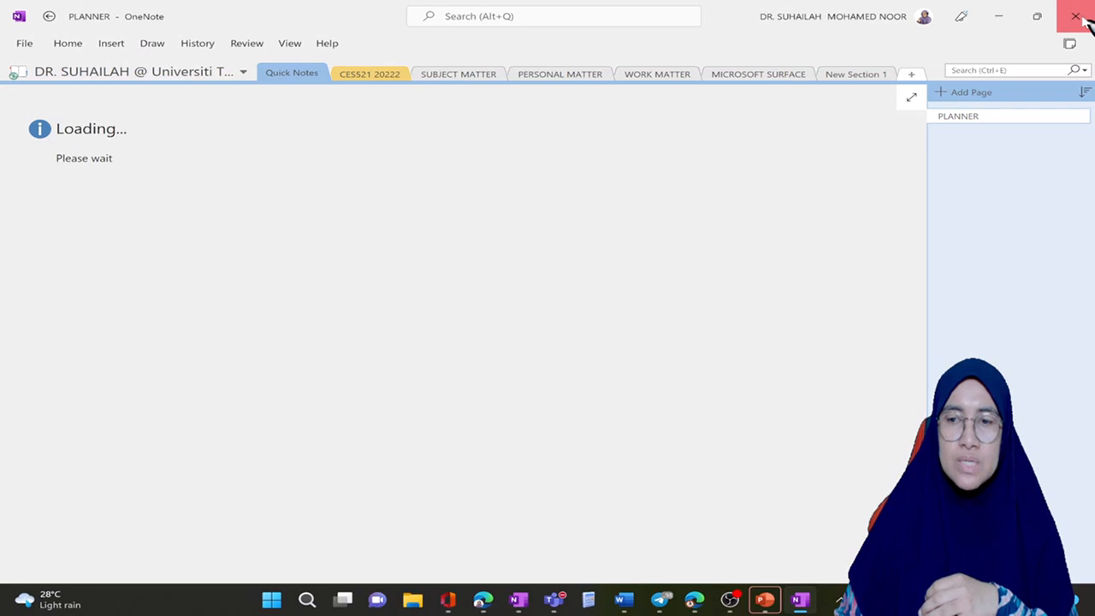
left_click(1081, 19)
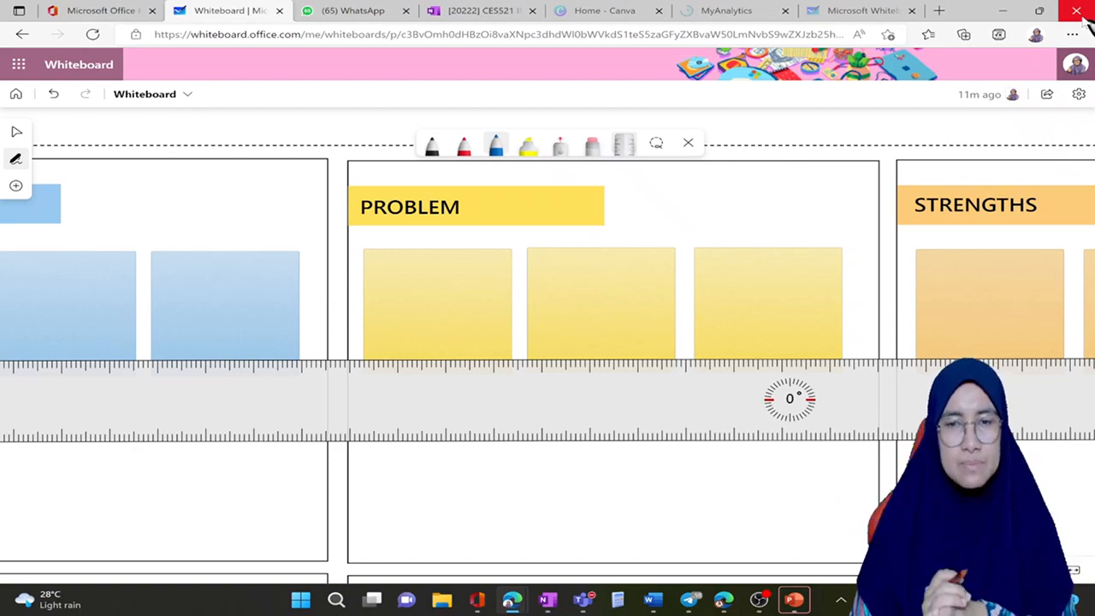
Step: Take a rectangular snip of the PROBLEM heading and its yellow notes, and paste it onto the whiteboard below the originals
key("super+shift+s")
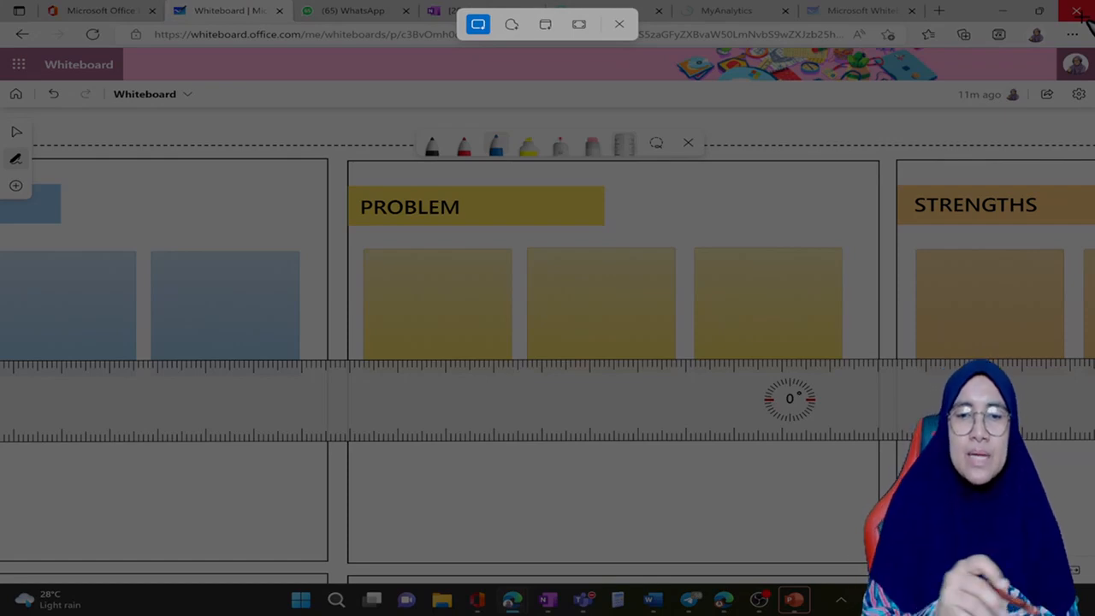
left_click_drag(339, 160, 822, 340)
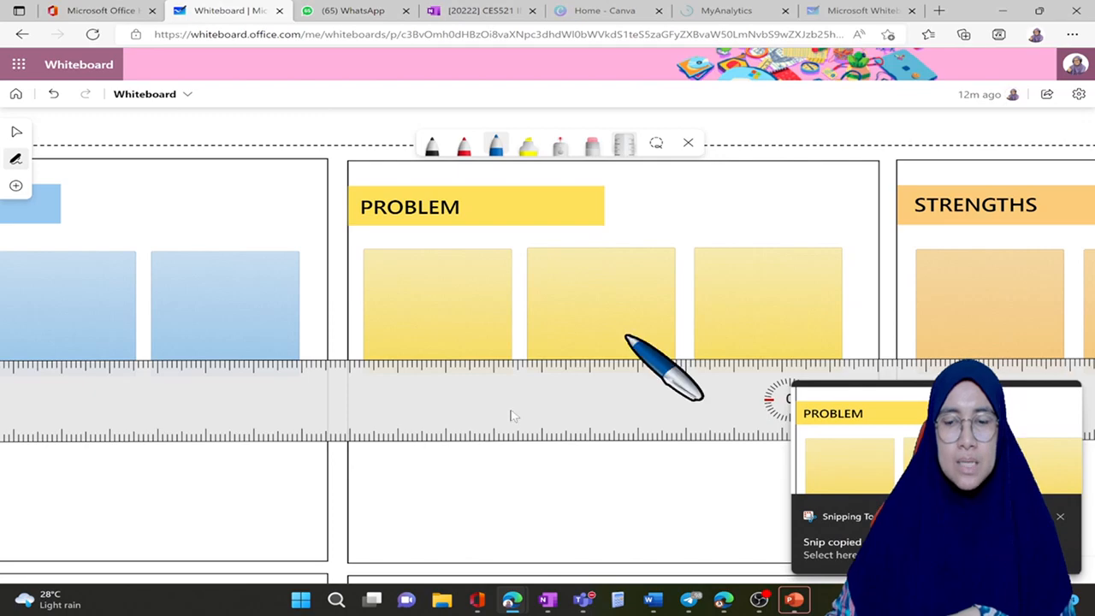
right_click(471, 484)
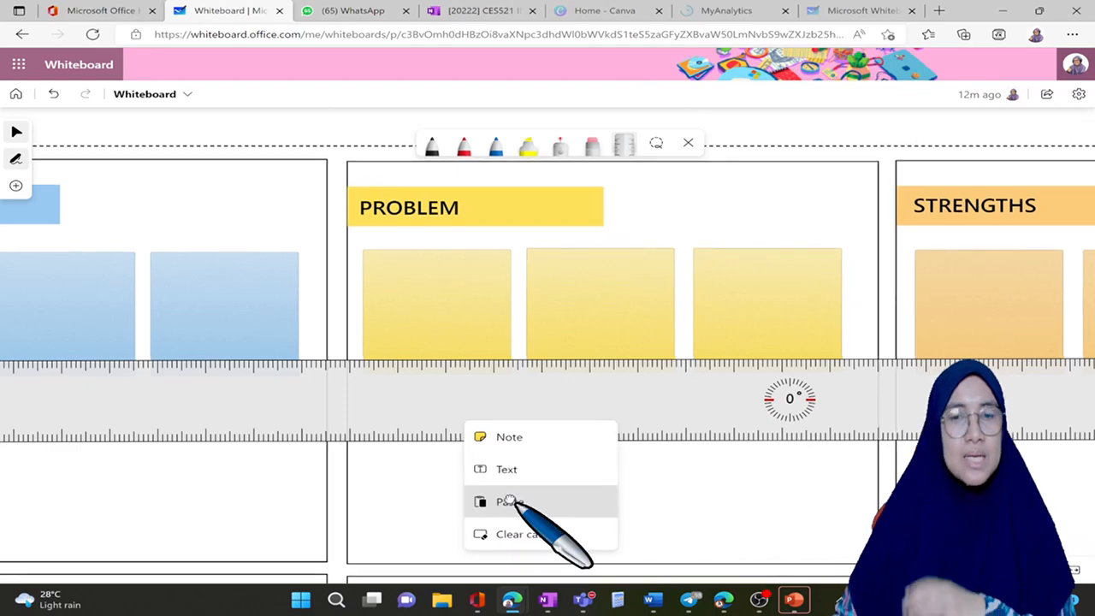
left_click(505, 501)
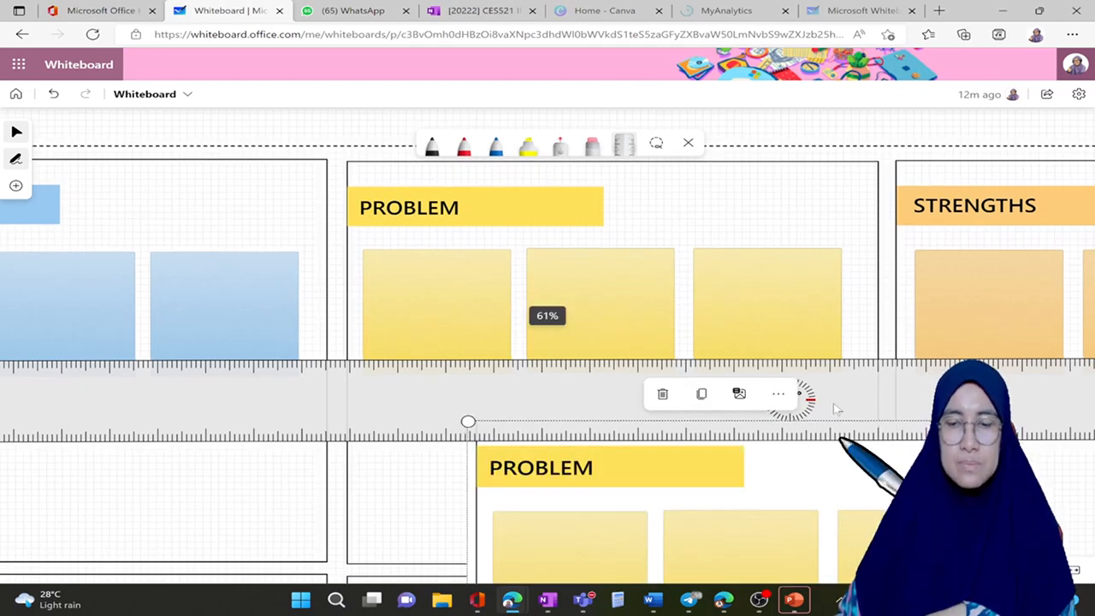
scroll(819, 347, "down", 2)
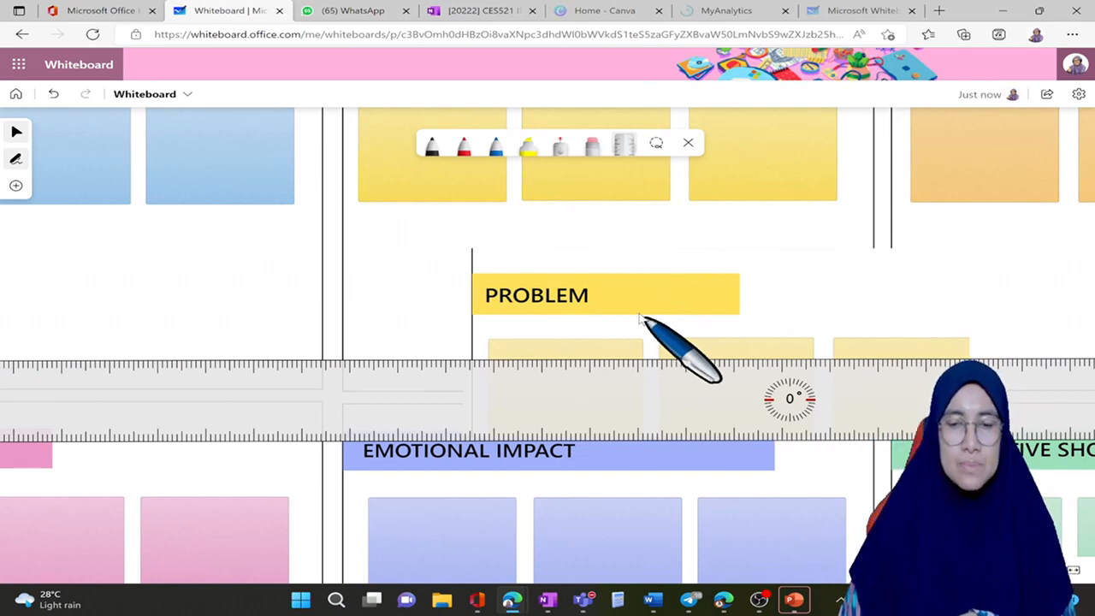
Step: Start another rectangular screen snip over the whiteboard
key("super+shift+s")
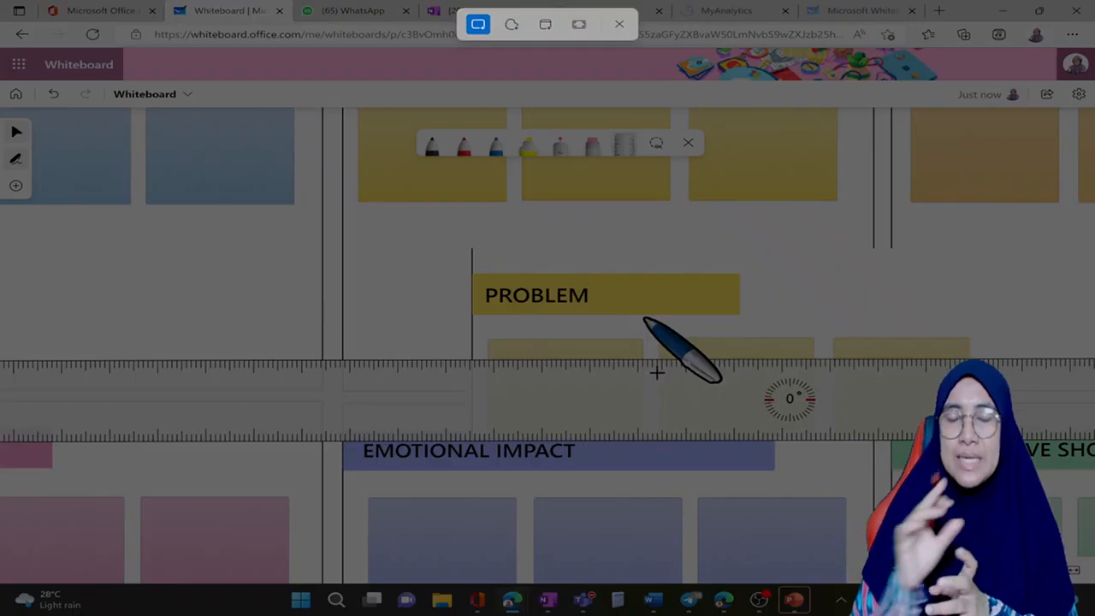